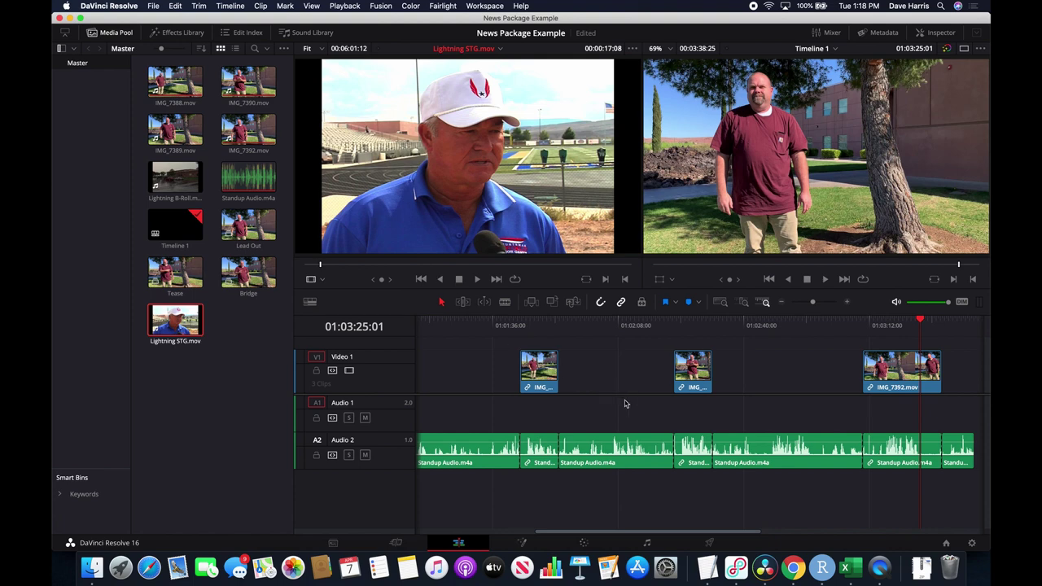
Start a new timeline from the Media Pool menu and name it 'Lightning Package'.
{"action": "right_click", "coordinate": [217, 407]}
{"action": "mouse_move", "coordinate": [234, 410]}
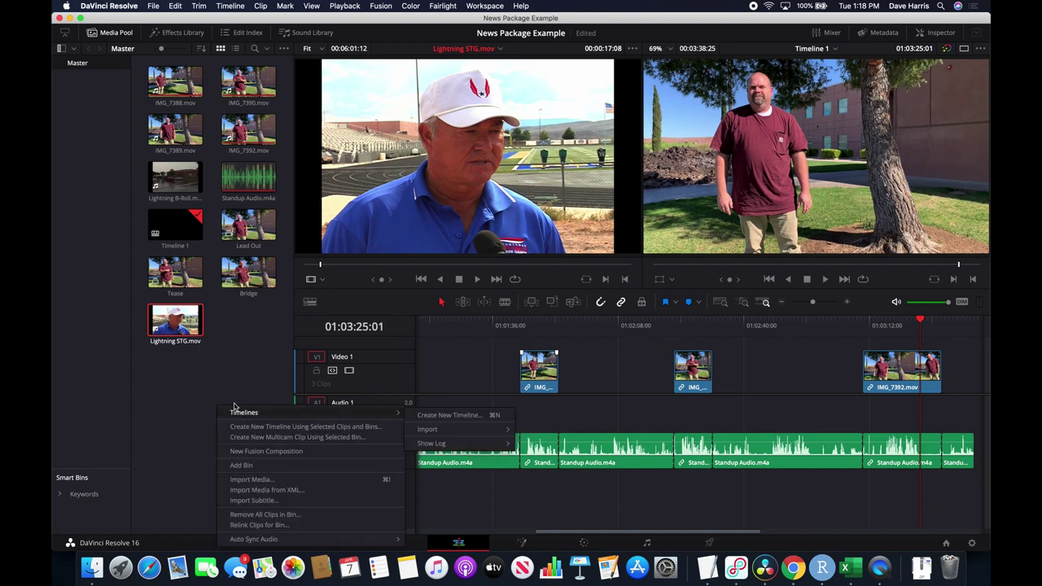
{"action": "left_click", "coordinate": [188, 377]}
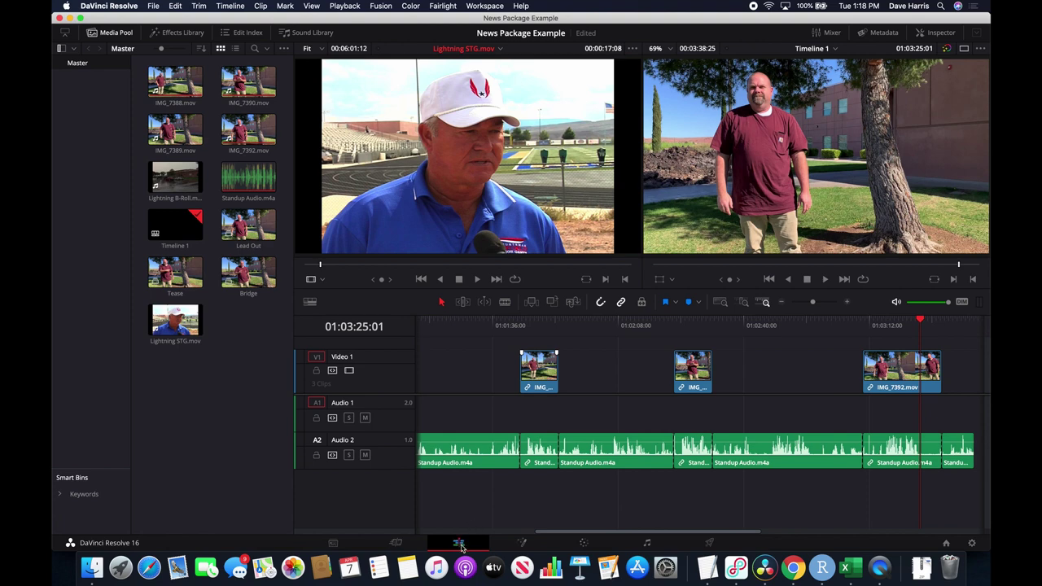
{"action": "right_click", "coordinate": [205, 410]}
{"action": "mouse_move", "coordinate": [236, 415]}
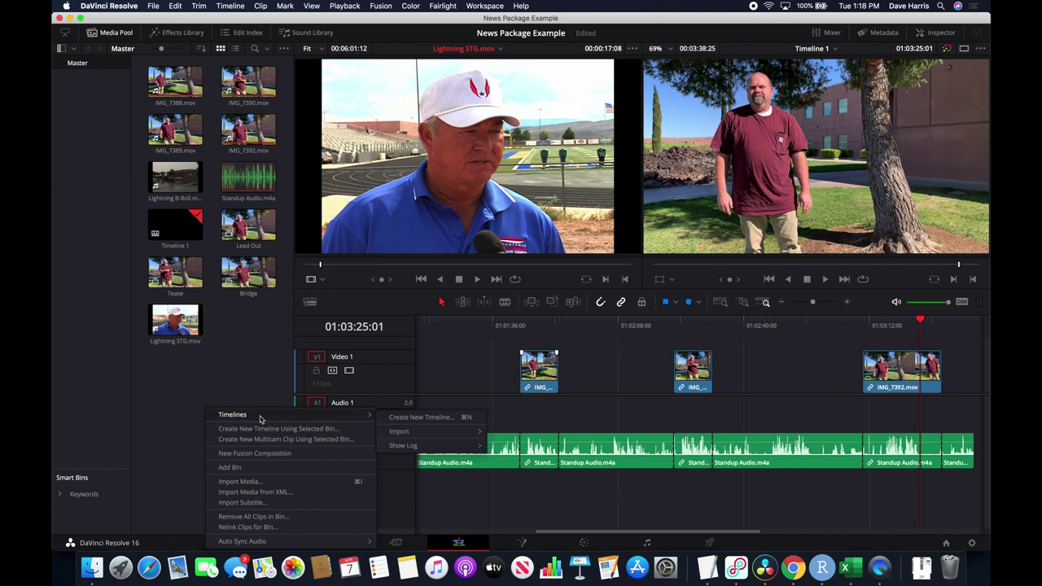
{"action": "left_click", "coordinate": [411, 419]}
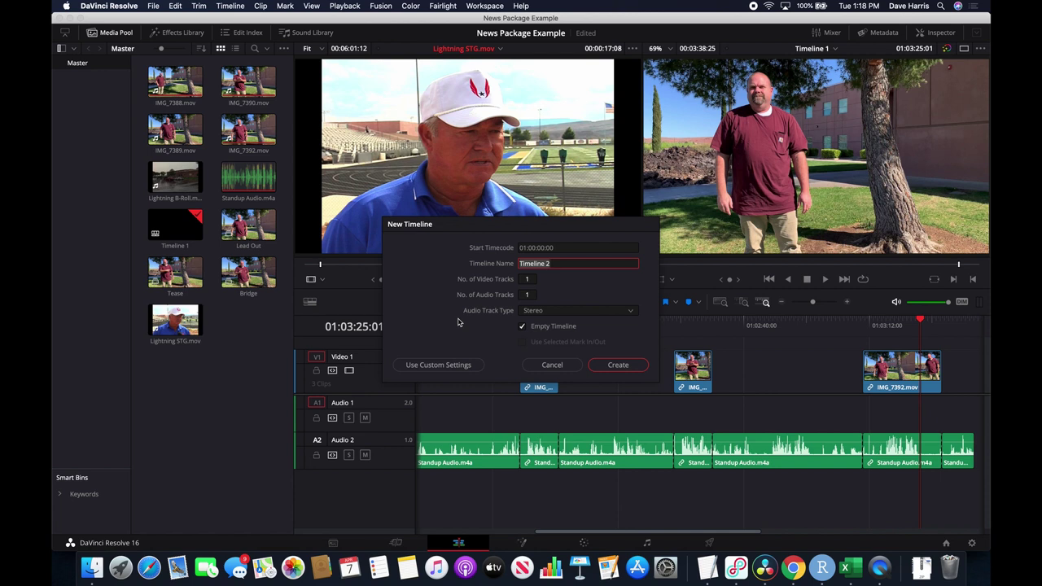
{"action": "type", "text": "Lightning Package"}
Create the Lightning Package timeline and play the Lightning STG interview from its start.
{"action": "left_click", "coordinate": [619, 365]}
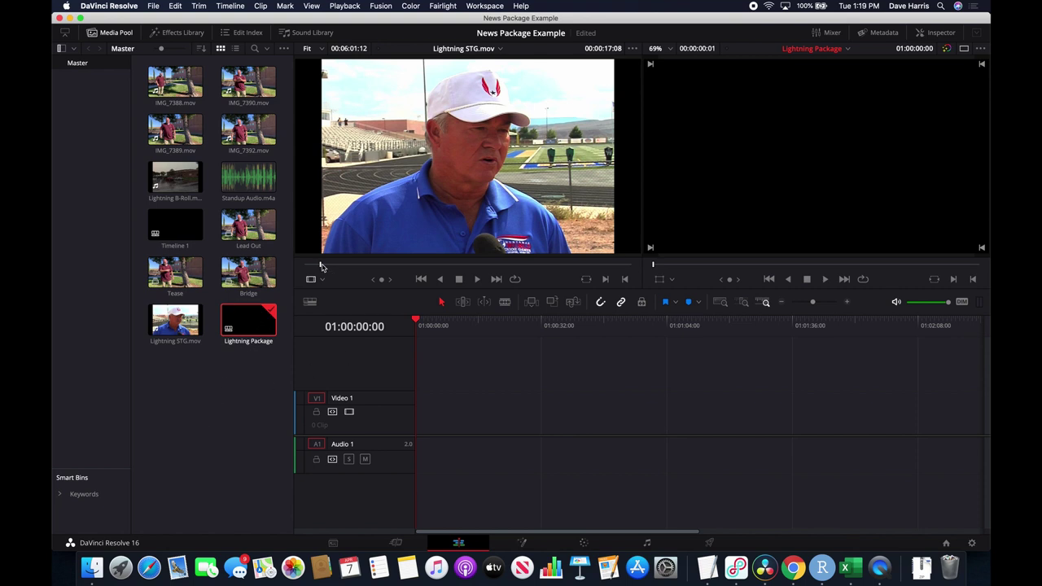
{"action": "left_click_drag", "start_coordinate": [321, 265], "coordinate": [303, 265]}
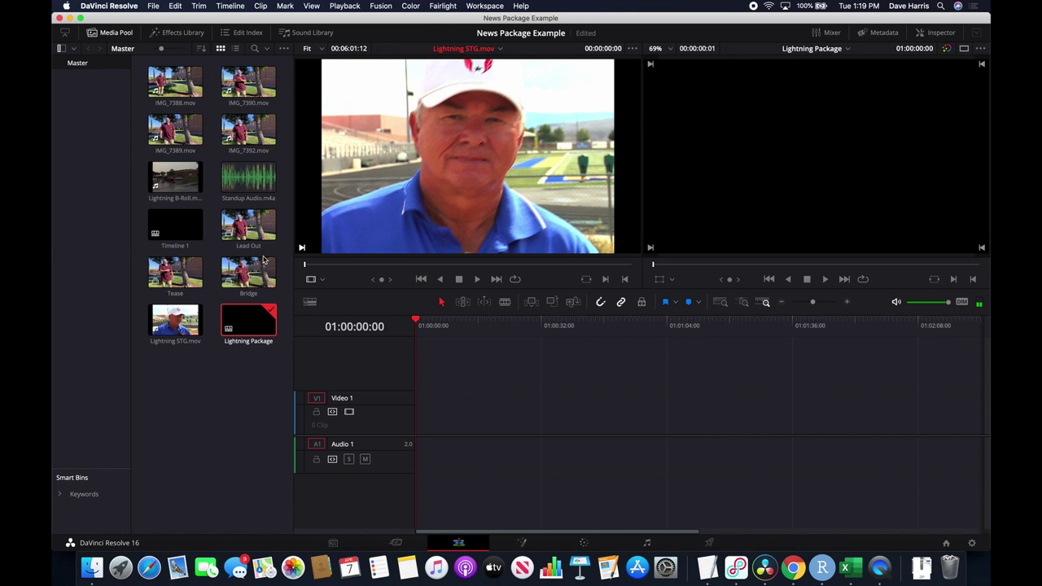
{"action": "key", "text": "space"}
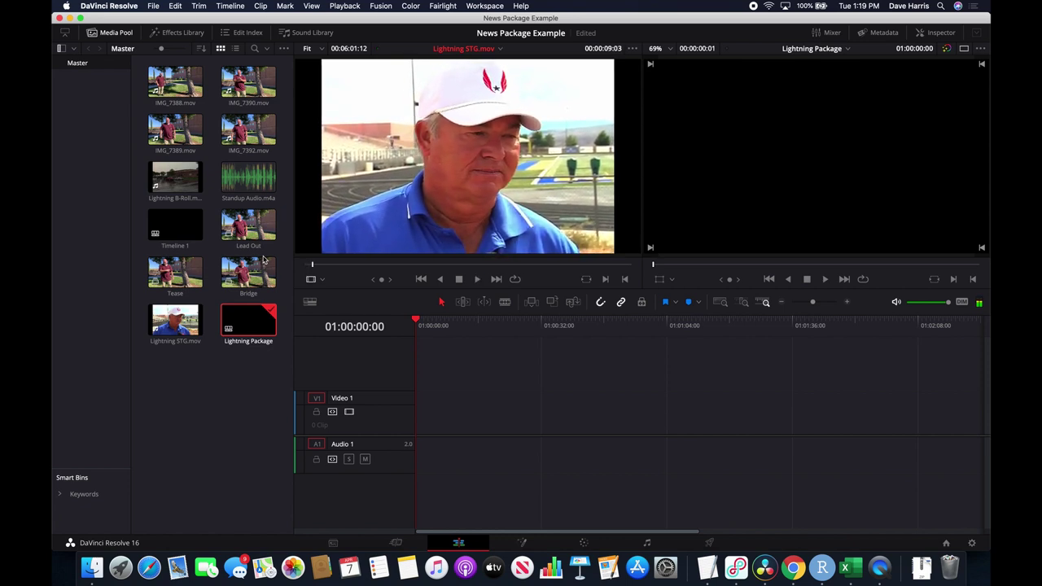
{"action": "key", "text": "super+Tab"}
{"action": "key", "text": "super+Tab"}
{"action": "key", "text": "super+Tab"}
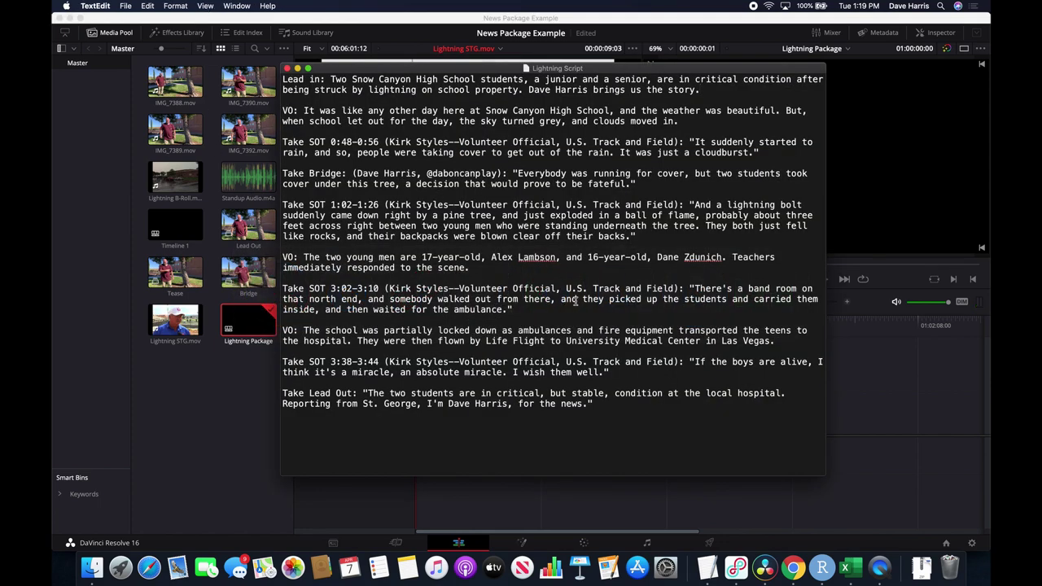
Create a new plain-text TextEdit document, moved right and enlarged.
{"action": "left_click", "coordinate": [125, 6]}
{"action": "left_click", "coordinate": [128, 21]}
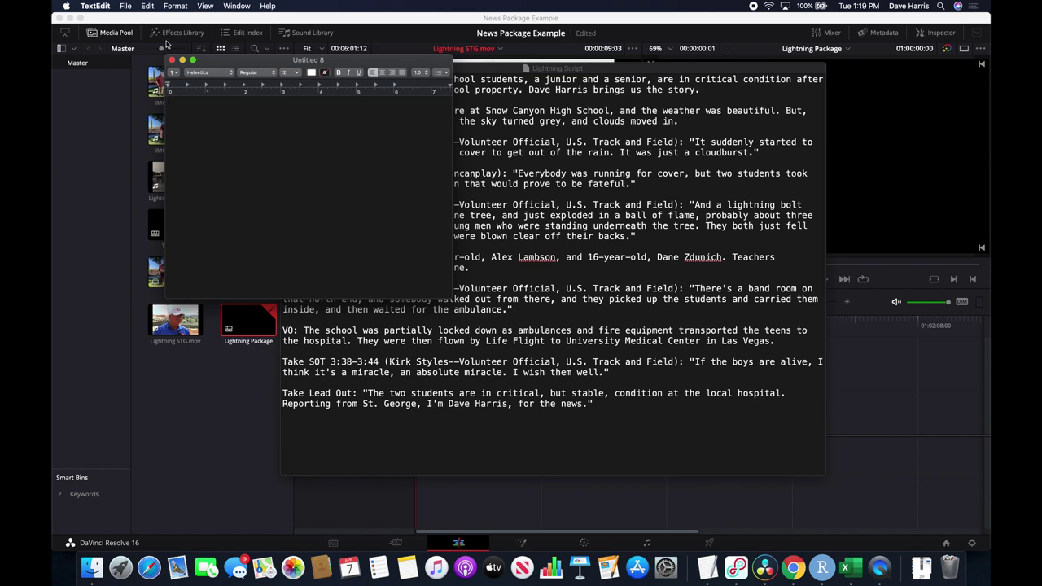
{"action": "left_click", "coordinate": [175, 5]}
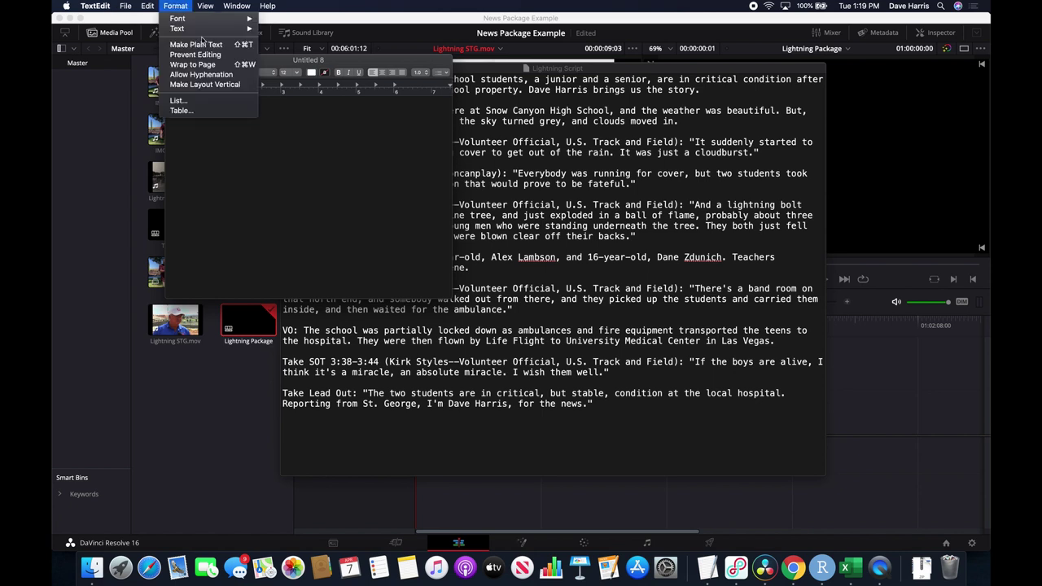
{"action": "left_click", "coordinate": [206, 45]}
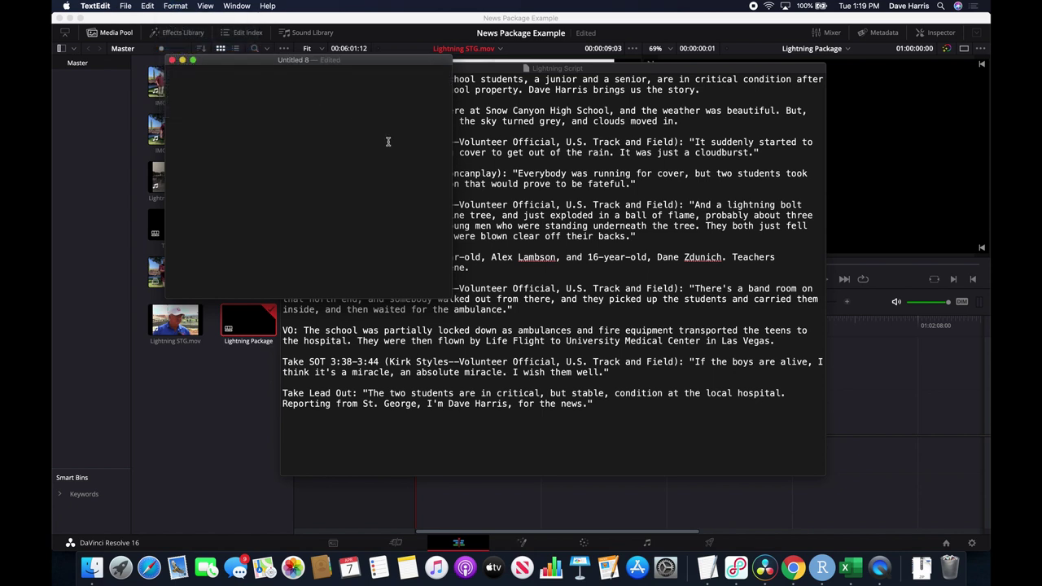
{"action": "left_click_drag", "start_coordinate": [269, 61], "coordinate": [447, 63]}
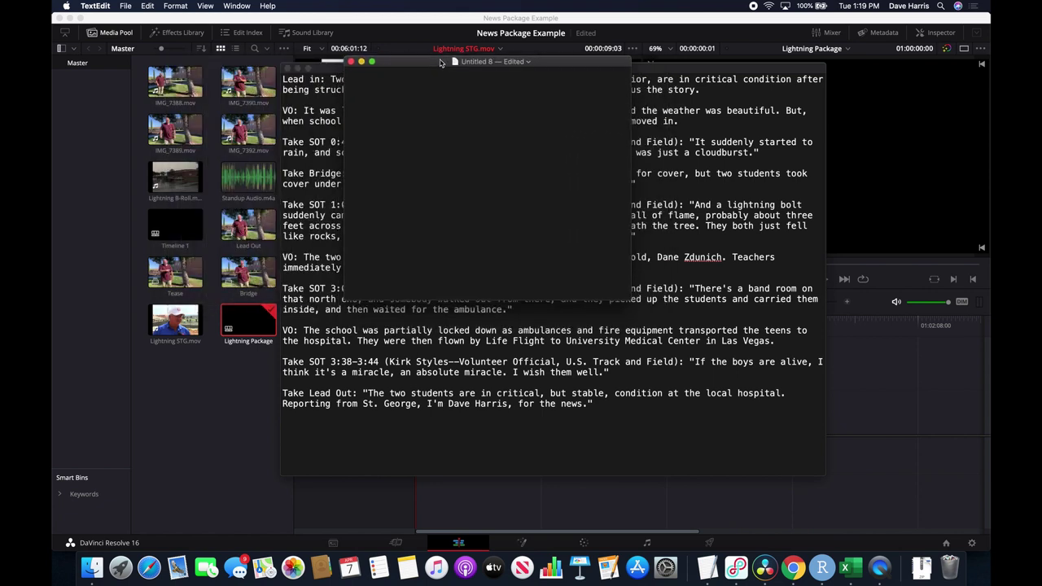
{"action": "left_click_drag", "start_coordinate": [630, 300], "coordinate": [812, 441]}
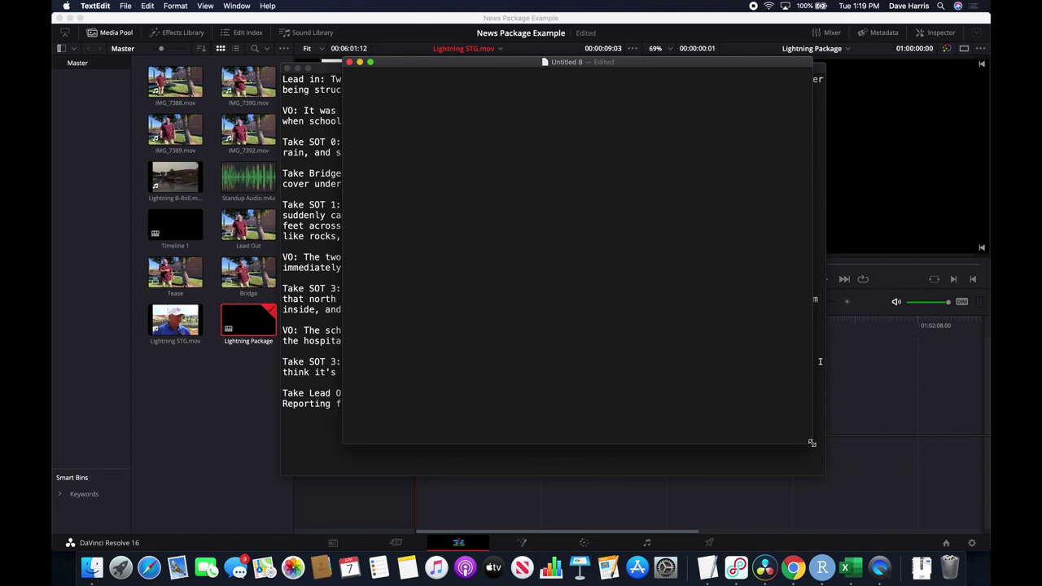
Type the interviewee's name and the title 'Volunteer Official, U.S. Track and Field' into the note.
{"action": "key", "text": "super+Tab"}
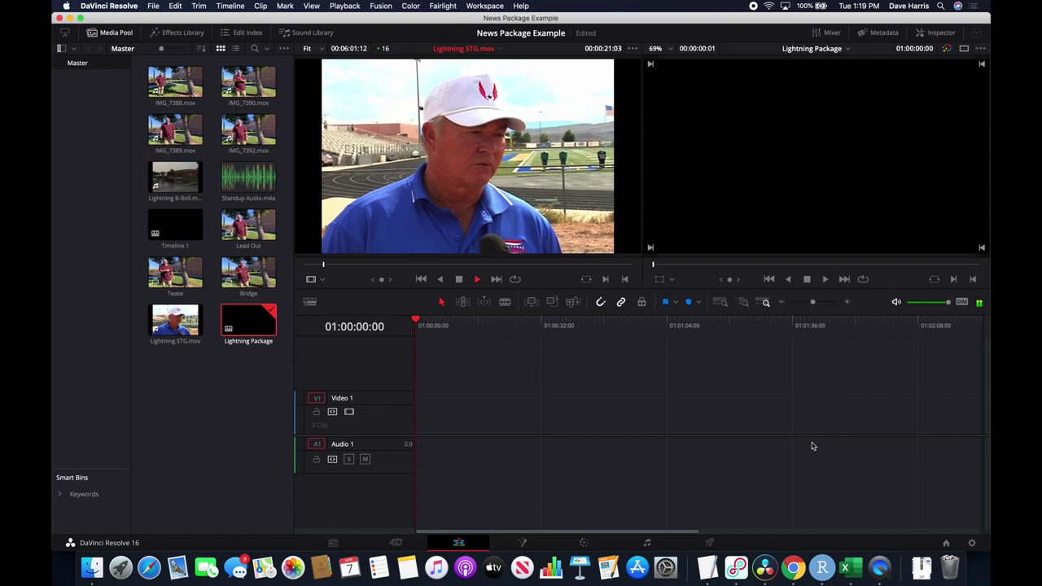
{"action": "key", "text": "super+Tab"}
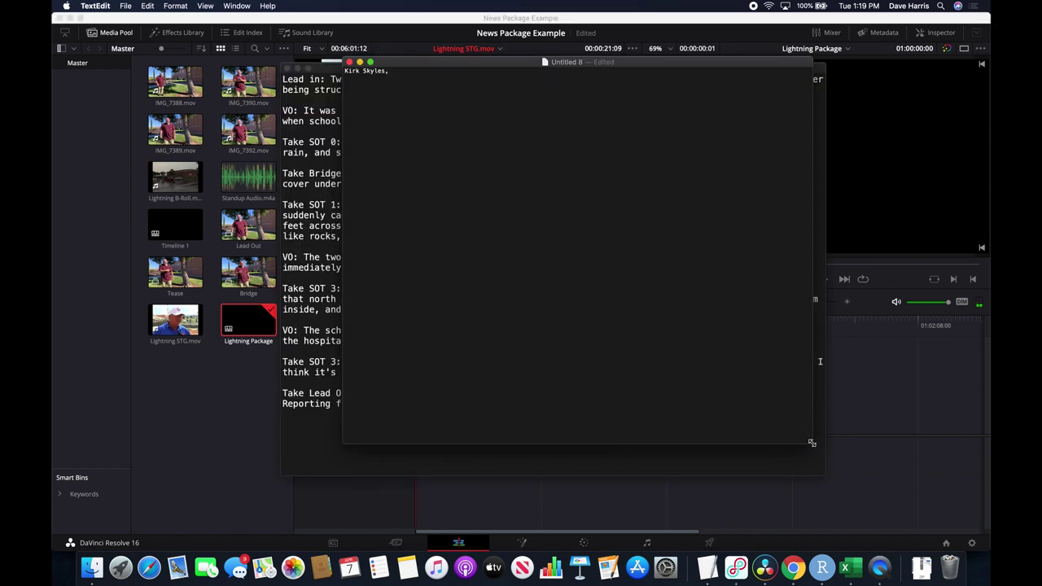
{"action": "type", "text": "Volunteer Officail, U.S. Track and"}
{"action": "type", "text": "Field"}
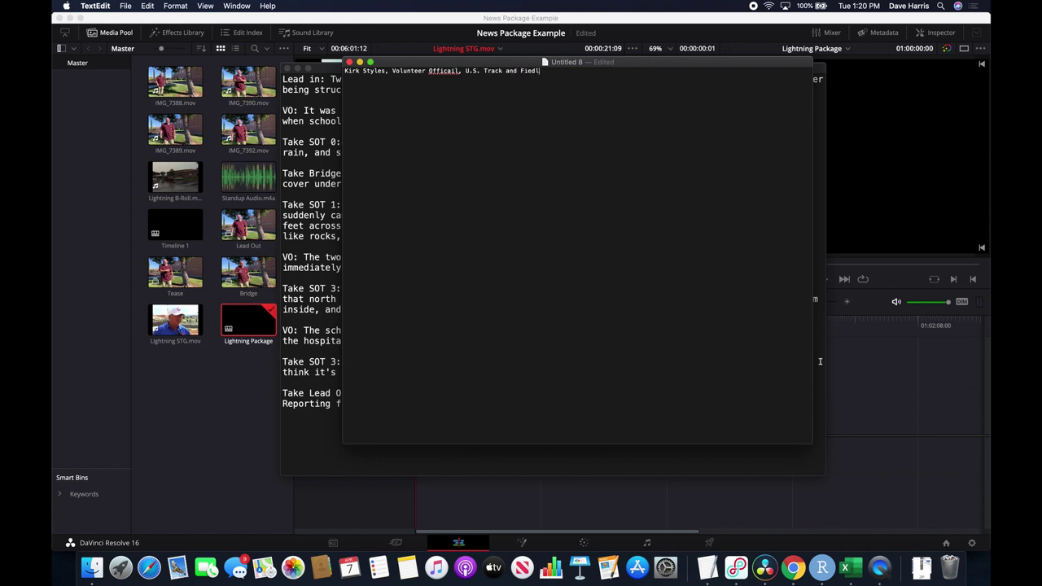
{"action": "left_click", "coordinate": [811, 446]}
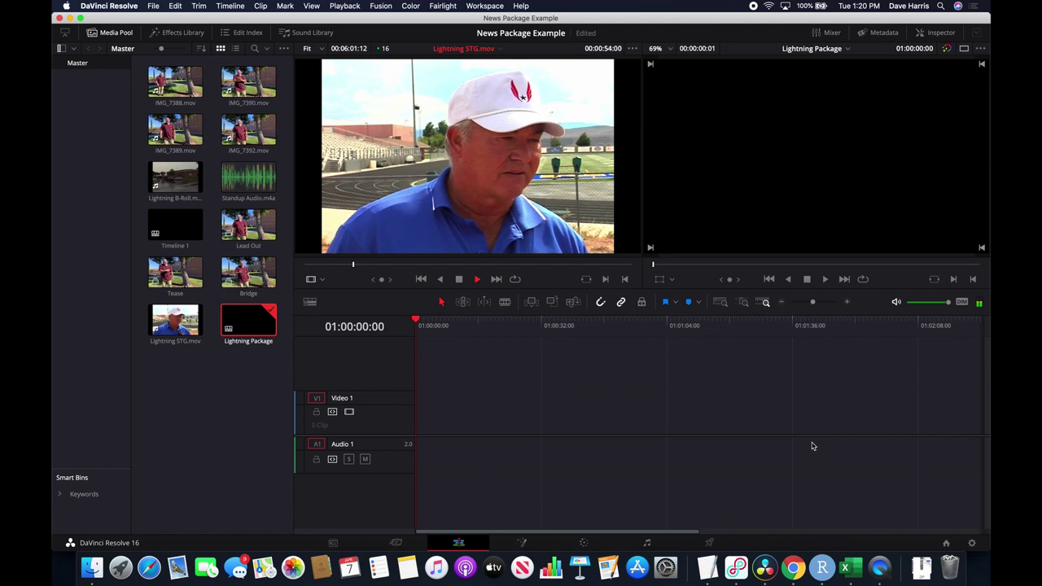
Stop the interview and shuttle it with J, K and L until it rests near 0:48.
{"action": "key", "text": "space"}
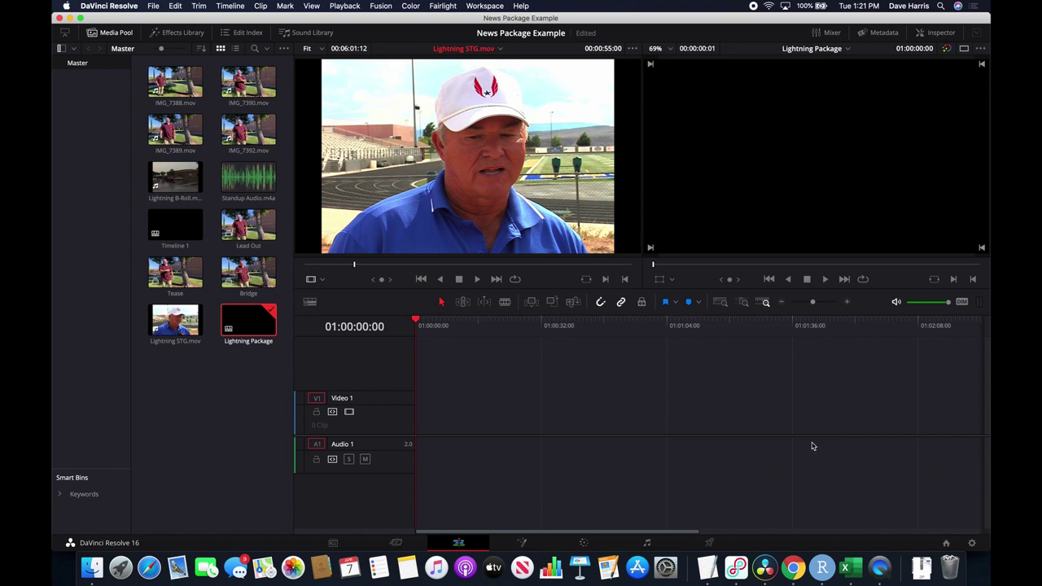
{"action": "key", "text": "j"}
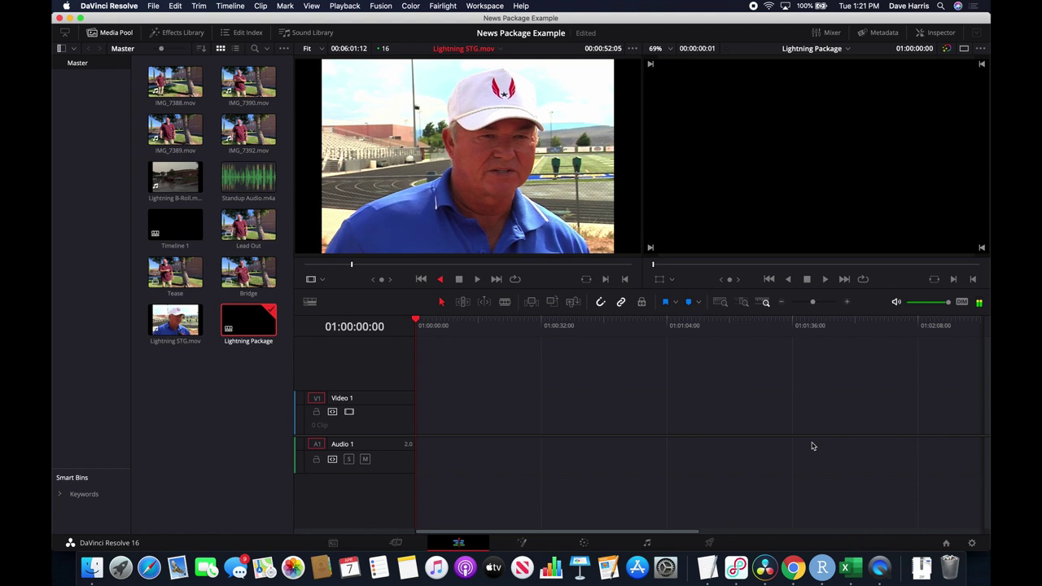
{"action": "key", "text": "k"}
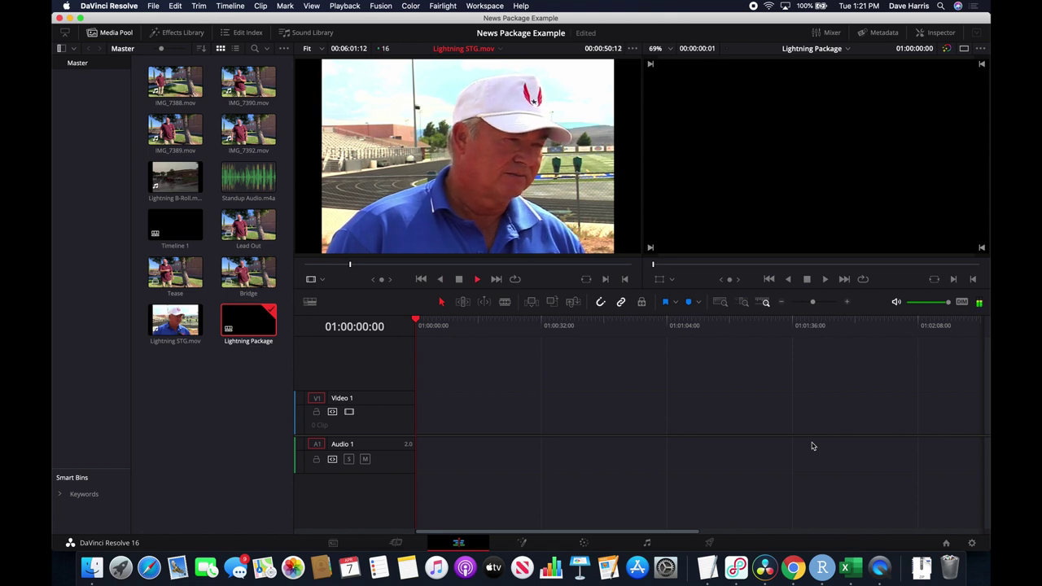
{"action": "key", "text": "j"}
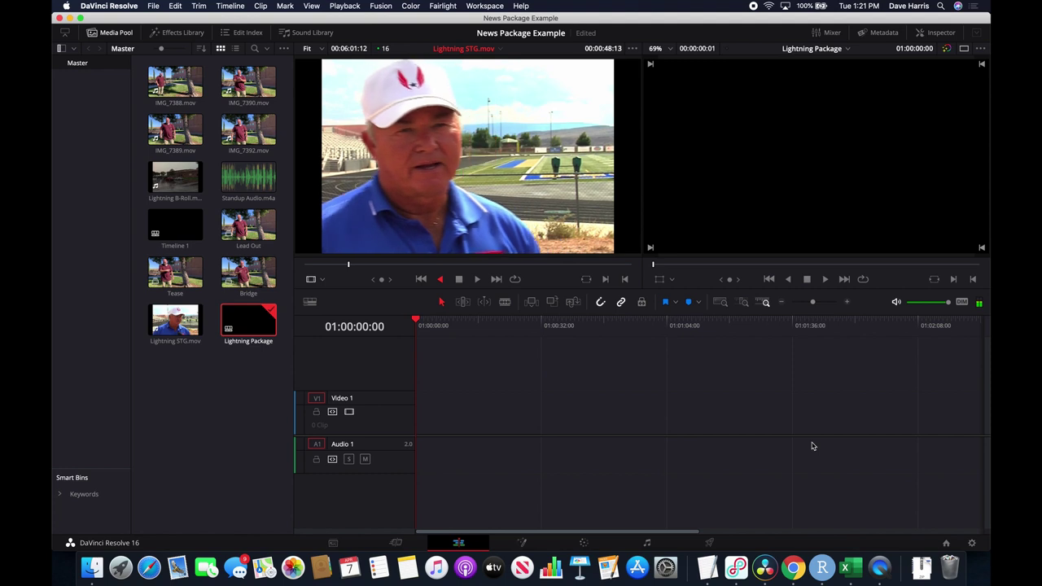
{"action": "key", "text": "k"}
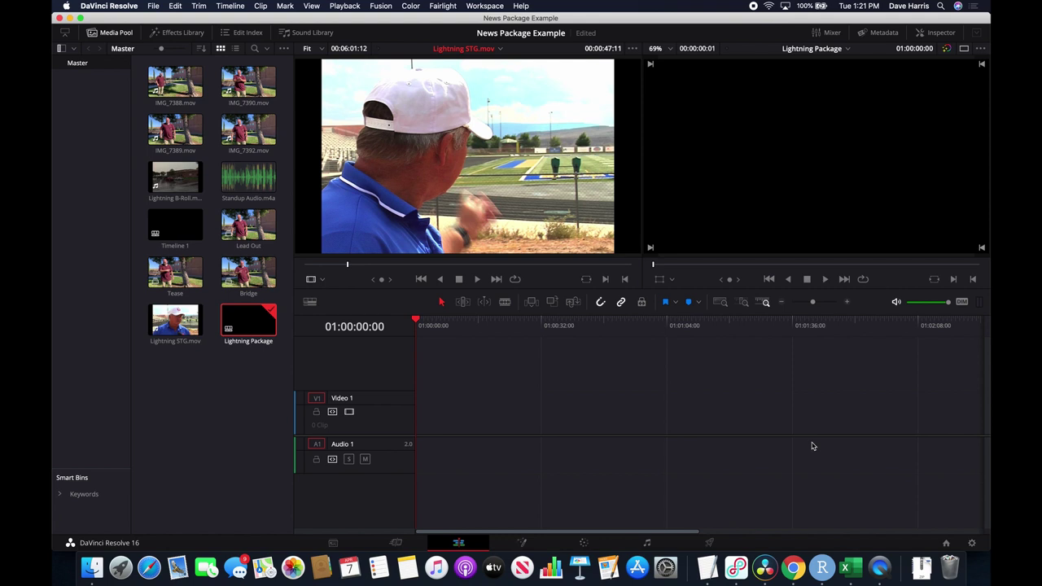
{"action": "key", "text": "l"}
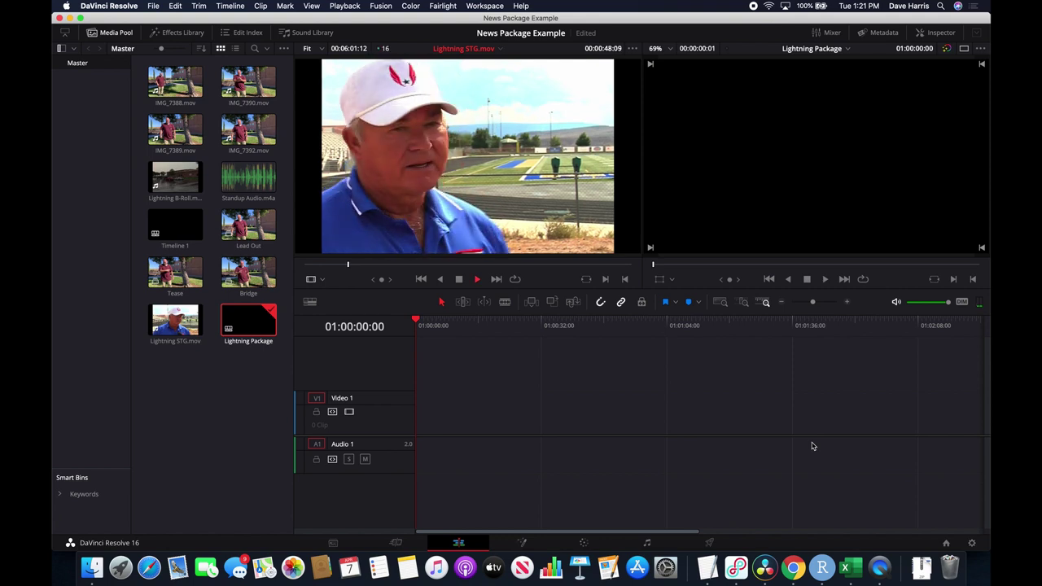
{"action": "key", "text": "k"}
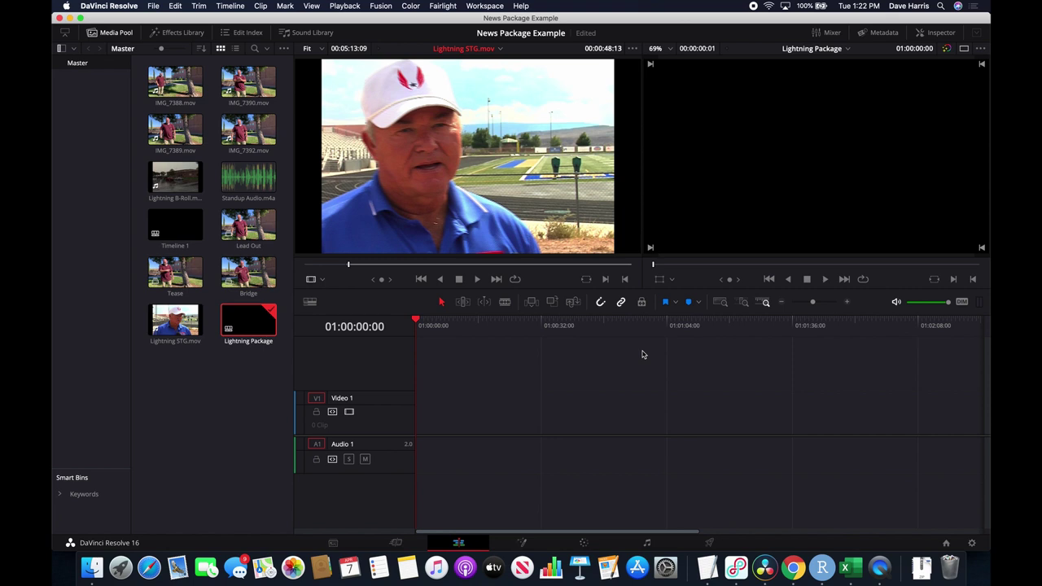
Set the bite's Out point at about 0:56, giving an 8-second range from 0:48.
{"action": "key", "text": "space"}
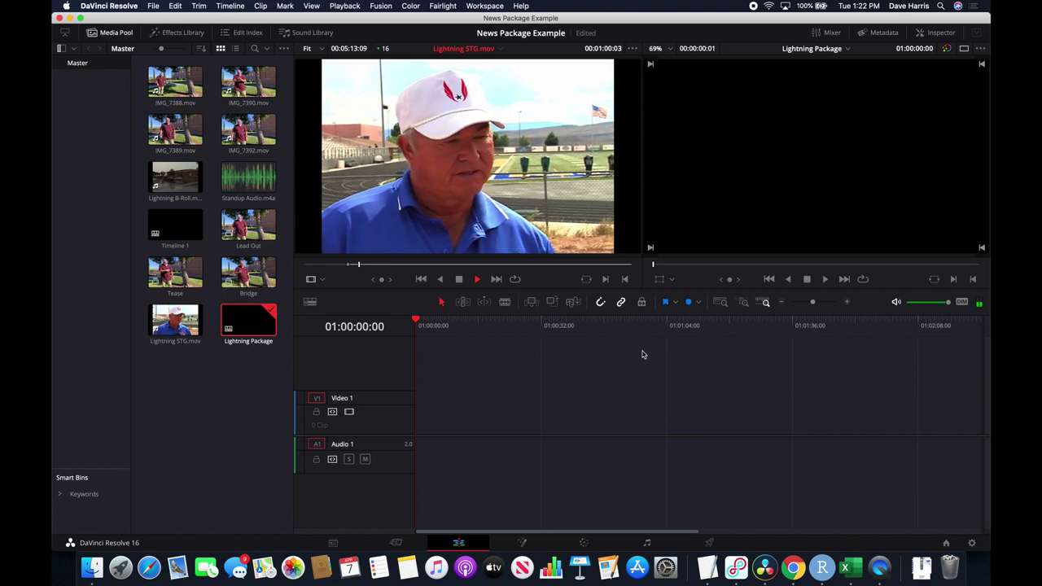
{"action": "key", "text": "space"}
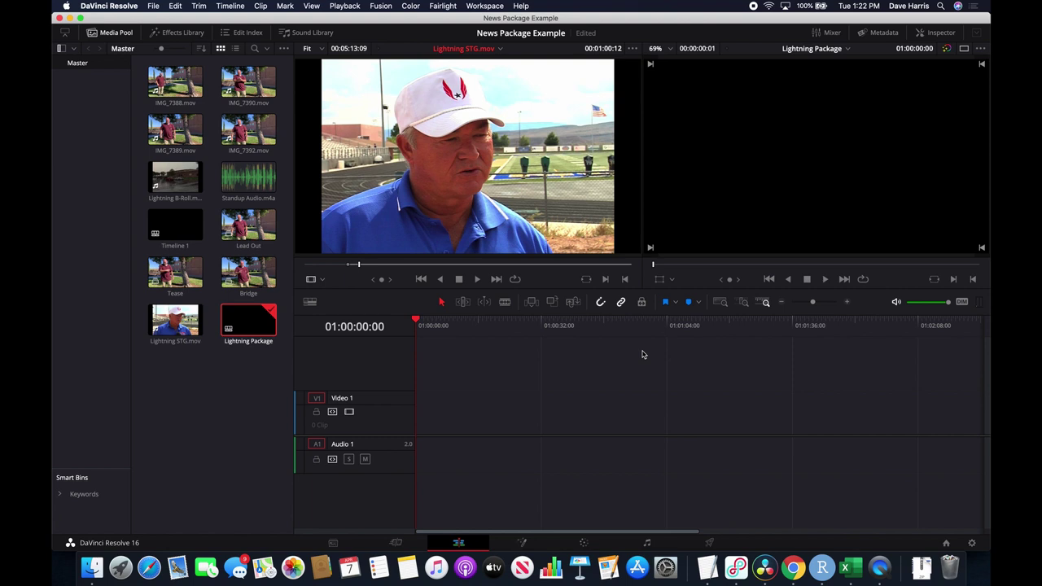
{"action": "key", "text": "j"}
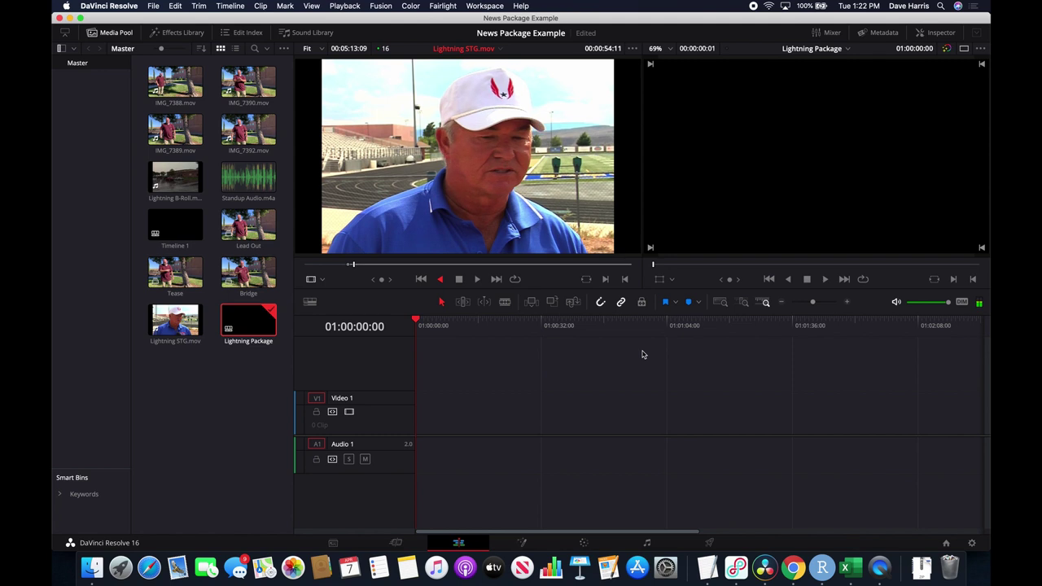
{"action": "key", "text": "k"}
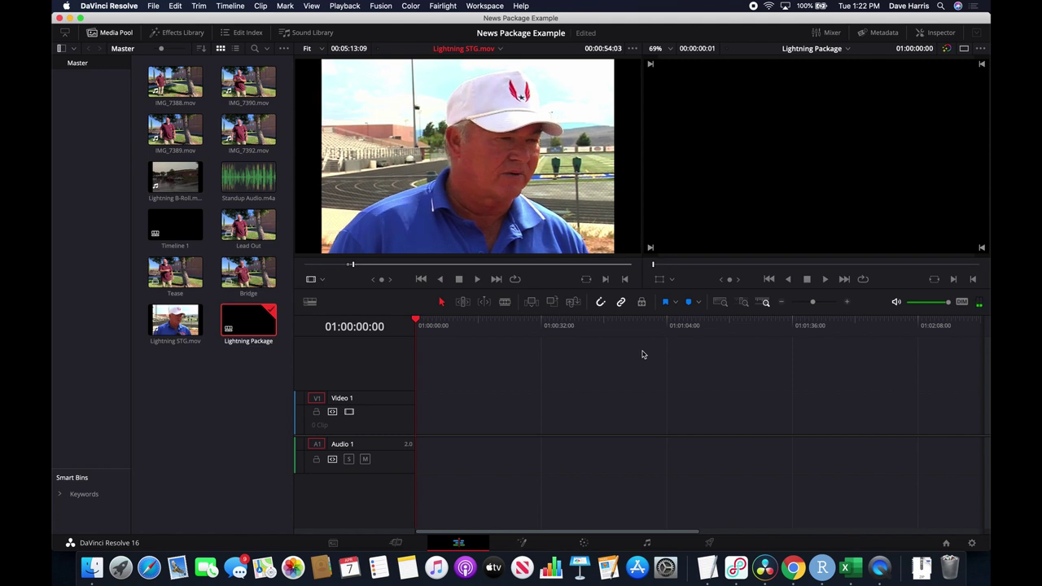
{"action": "key", "text": "l"}
{"action": "key", "text": "k"}
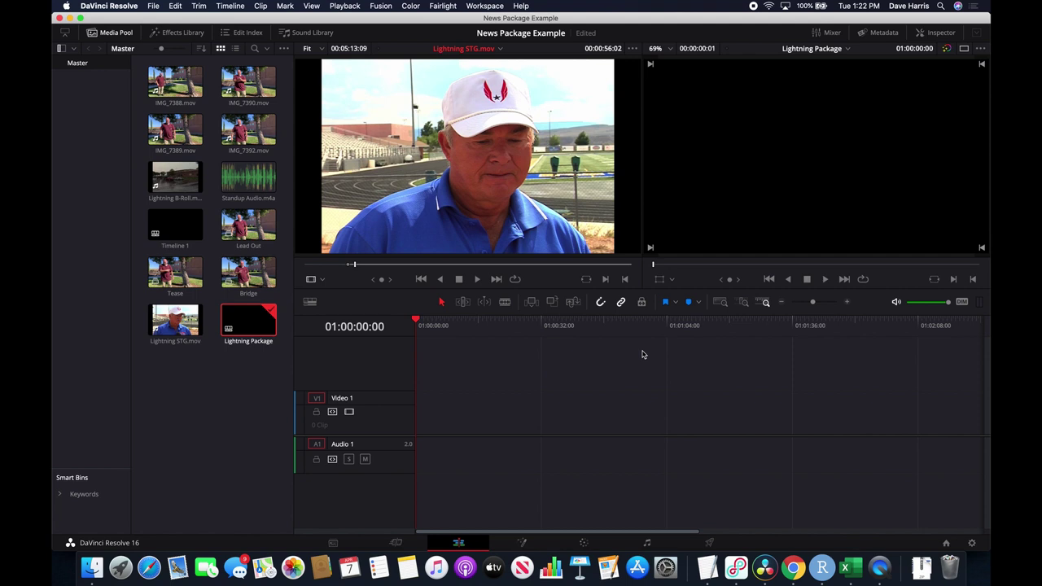
{"action": "key", "text": "o"}
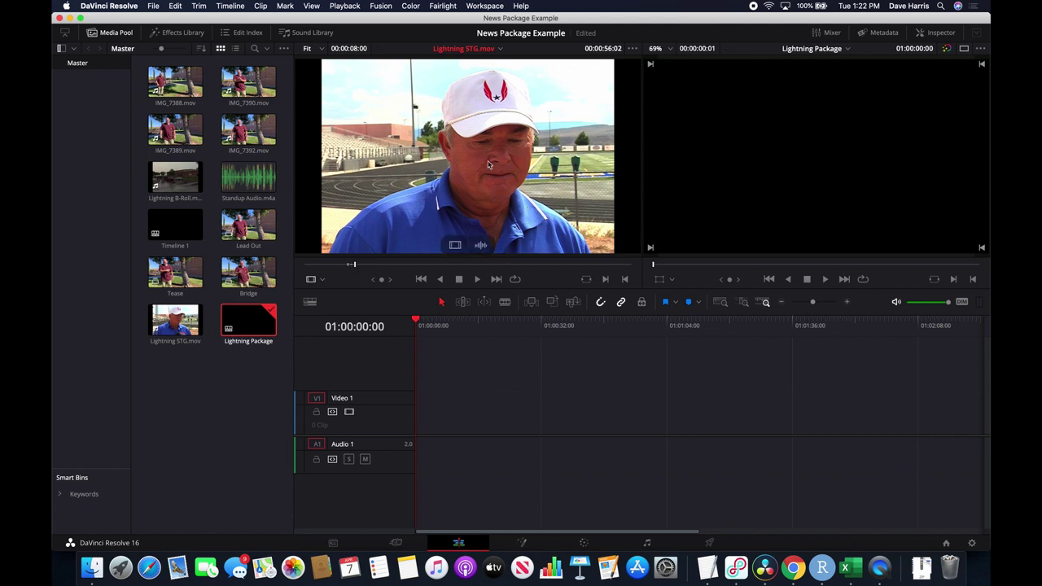
Drop the 0:48–0:56 sound bite onto the Lightning Package timeline.
{"action": "left_click_drag", "start_coordinate": [488, 164], "coordinate": [643, 439]}
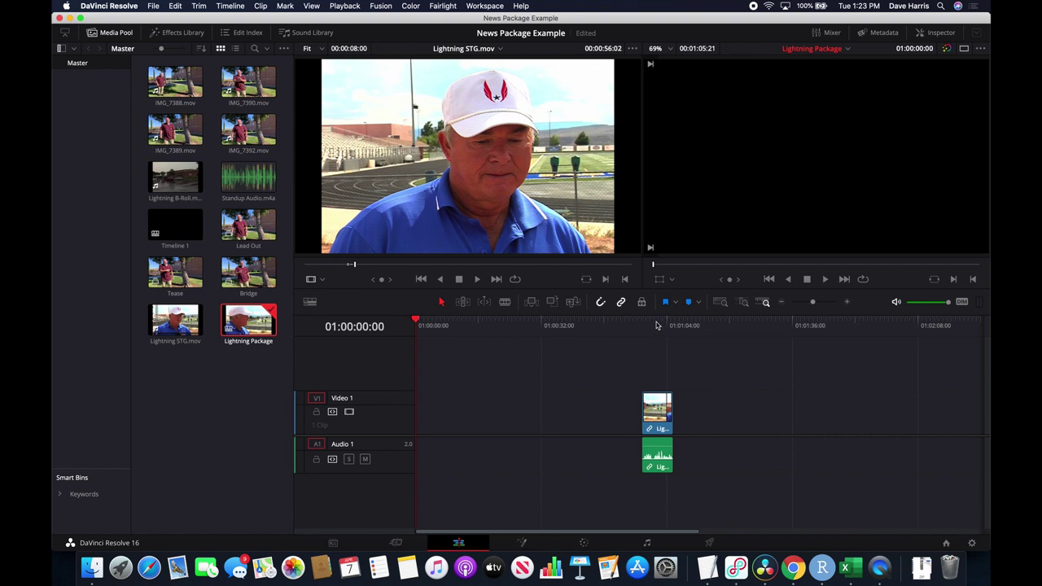
{"action": "left_click_drag", "start_coordinate": [656, 325], "coordinate": [648, 325]}
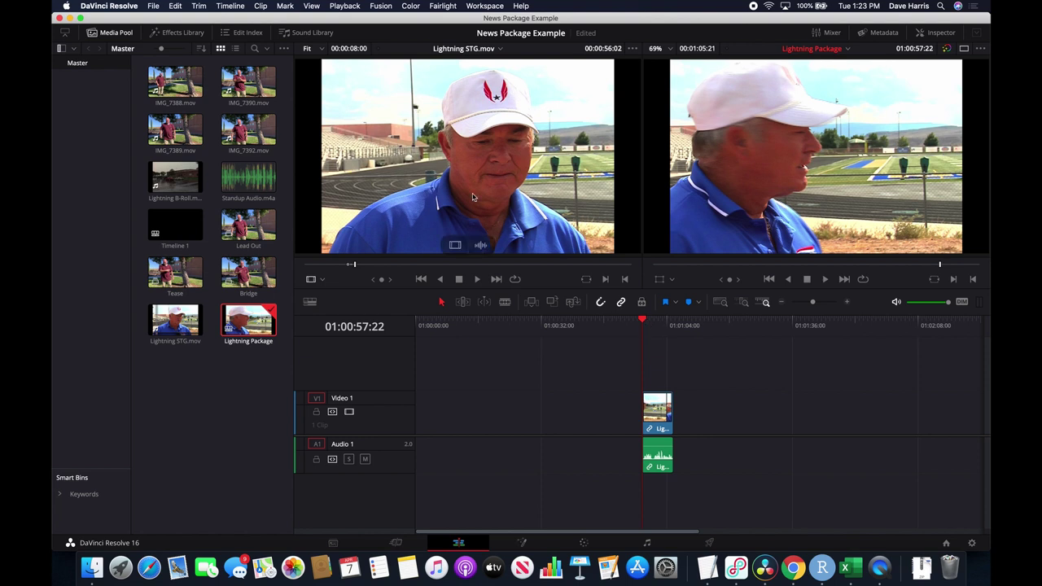
{"action": "left_click", "coordinate": [424, 184]}
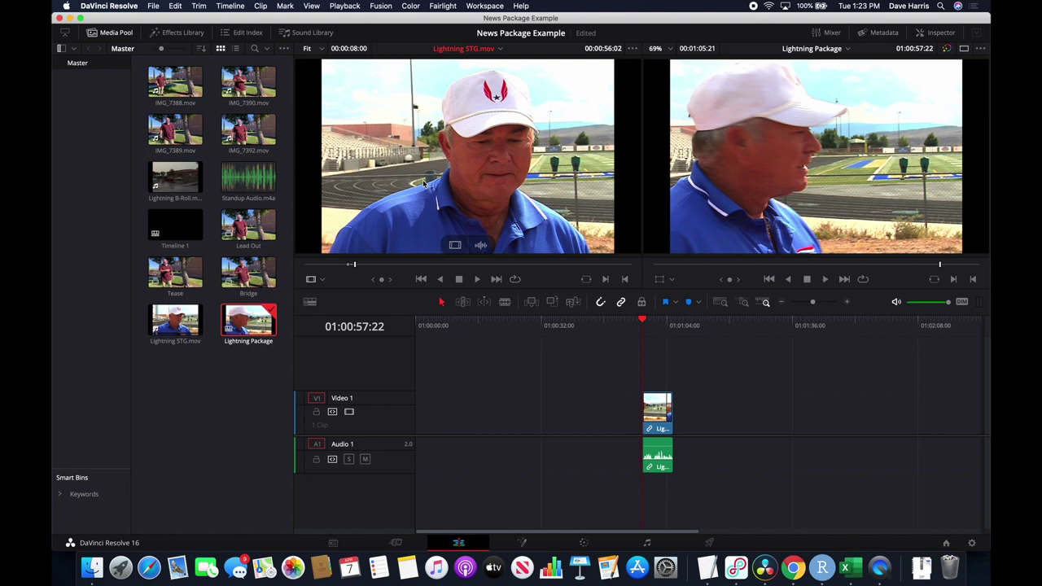
Review the interview past the first bite and clear the existing In and Out marks.
{"action": "key", "text": "space"}
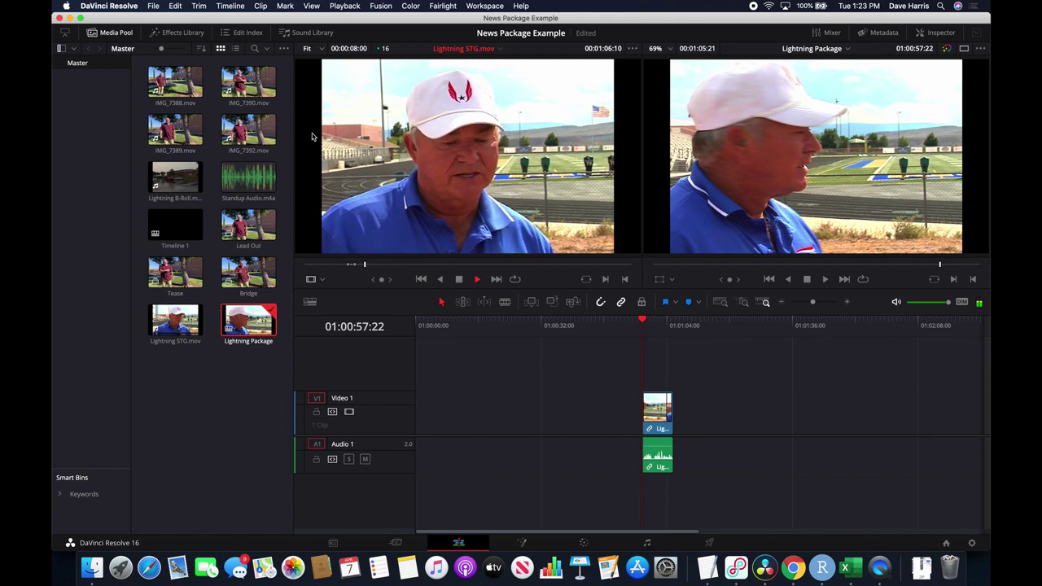
{"action": "key", "text": "space"}
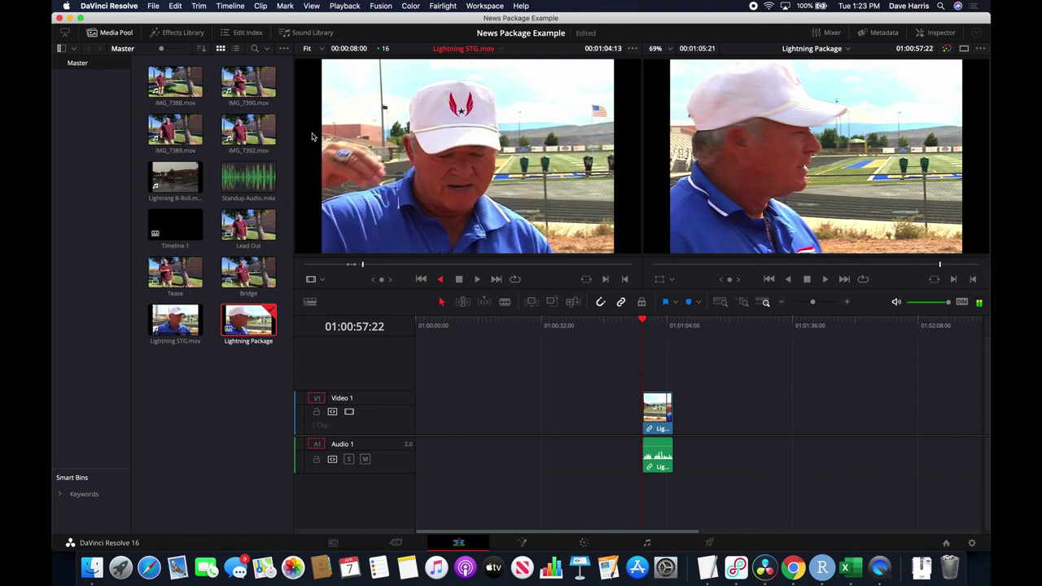
{"action": "key", "text": "space"}
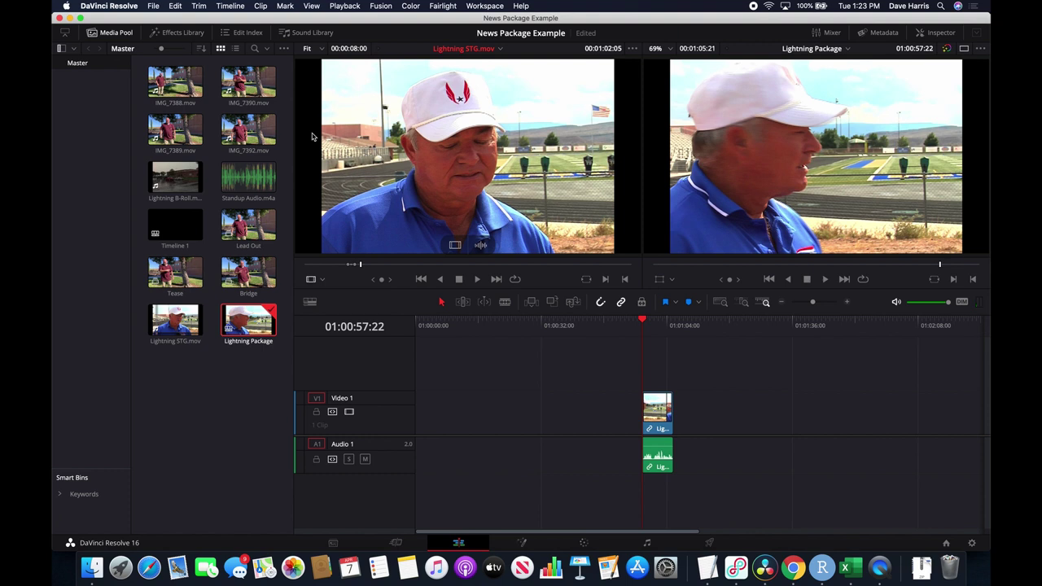
{"action": "key", "text": "space"}
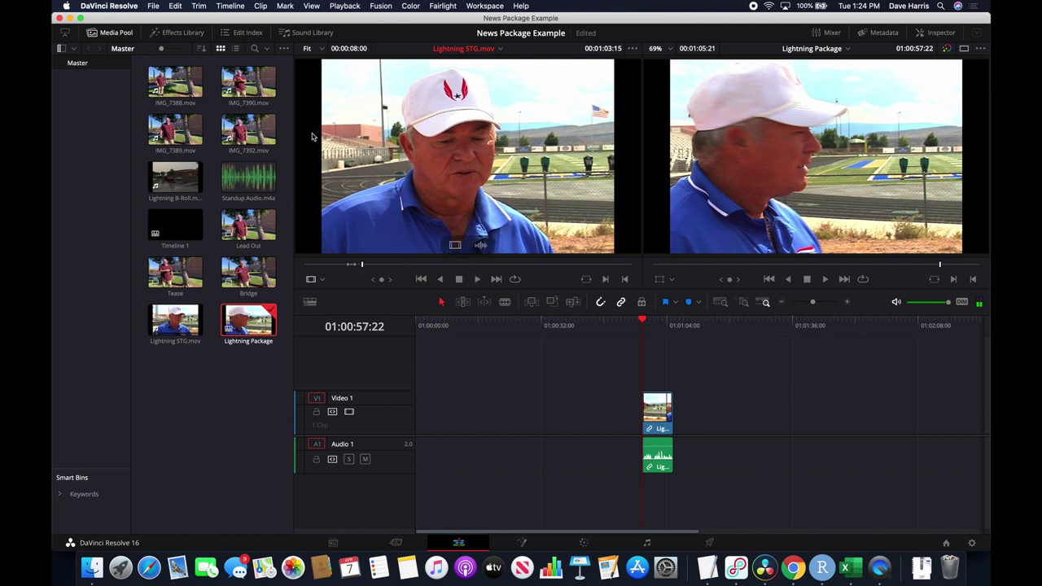
{"action": "key", "text": "j"}
{"action": "key", "text": "k"}
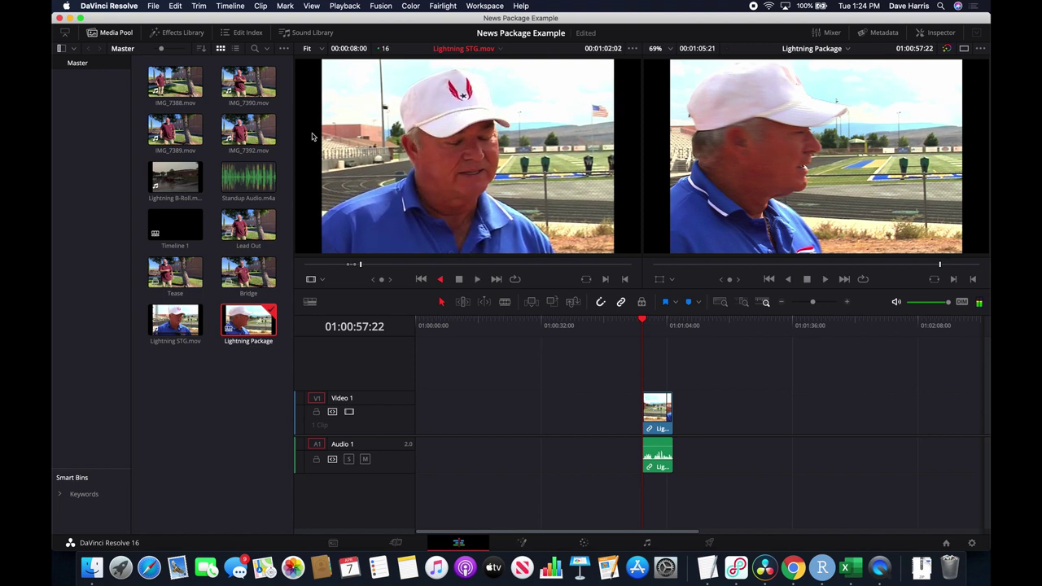
{"action": "key", "text": "alt+x"}
Set the next bite's Out point just after 1:27, making it 00:00:25:10 long.
{"action": "key", "text": "l"}
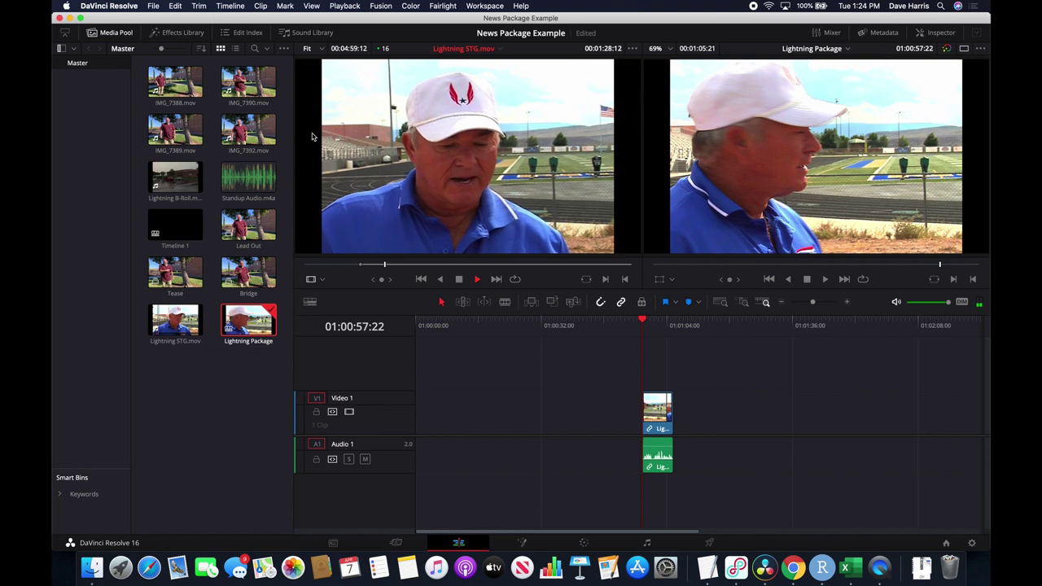
{"action": "key", "text": "space"}
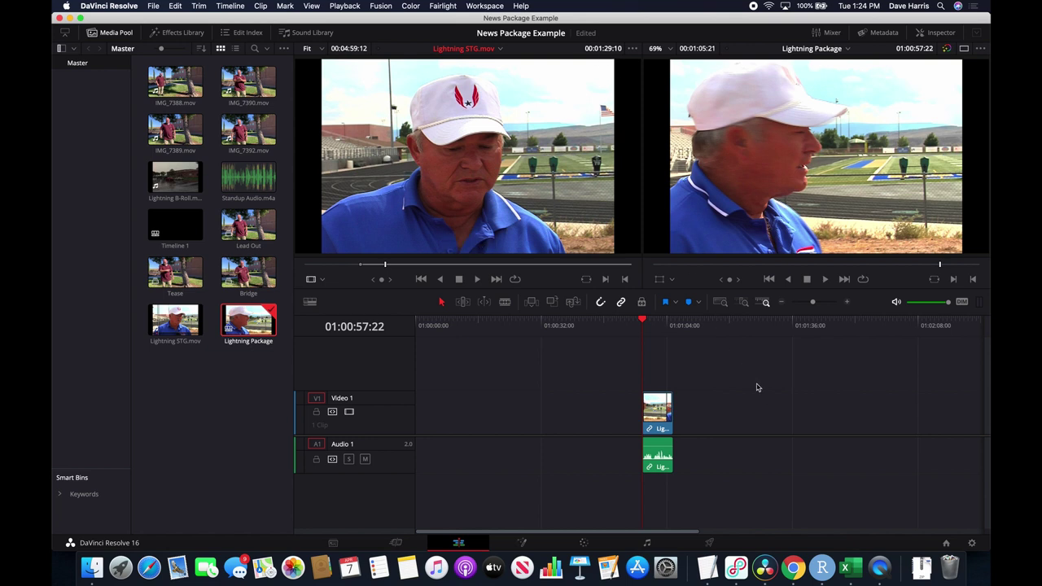
{"action": "key", "text": "j"}
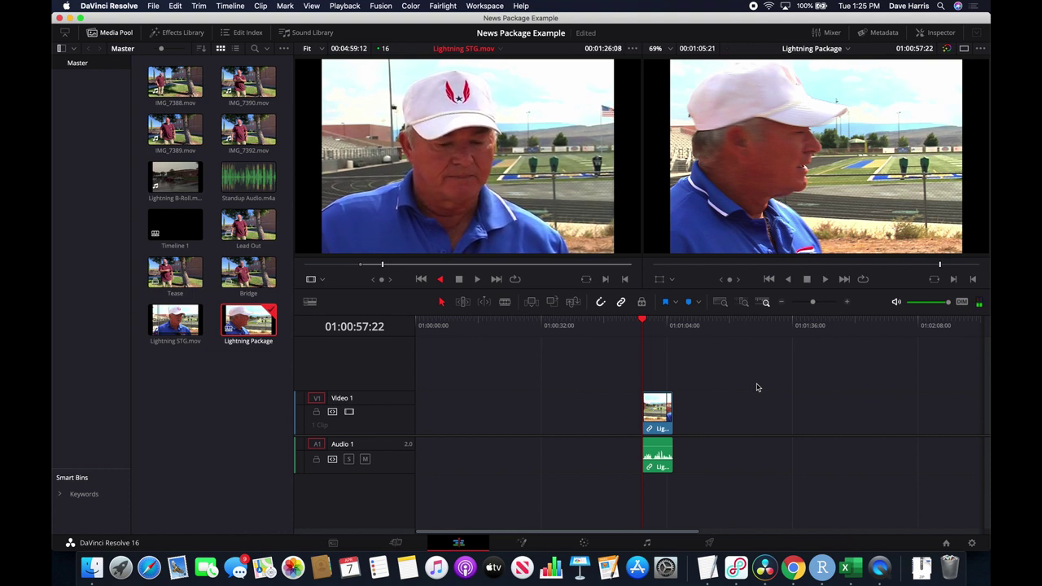
{"action": "key", "text": "k"}
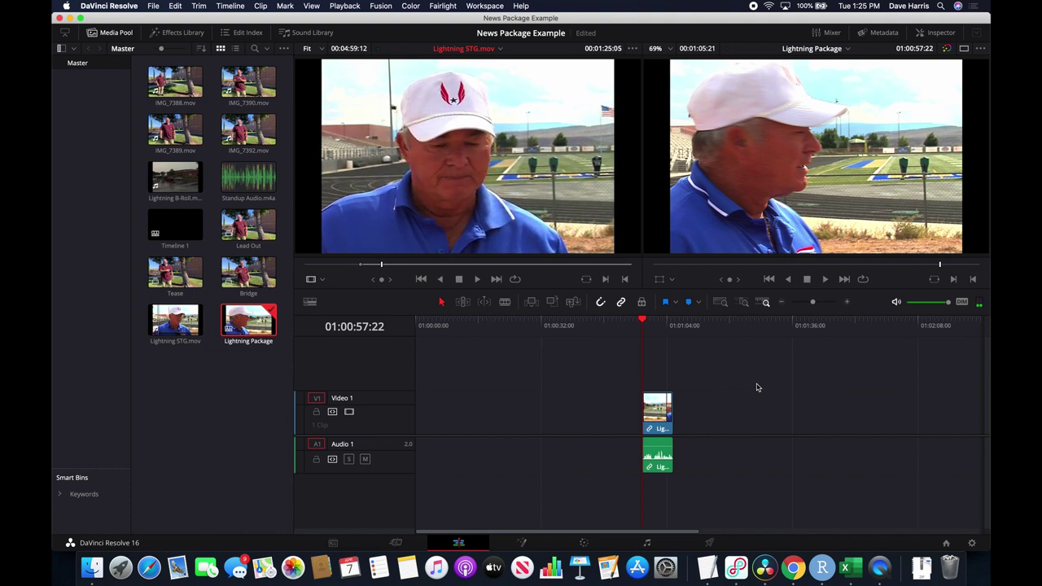
{"action": "key", "text": "l"}
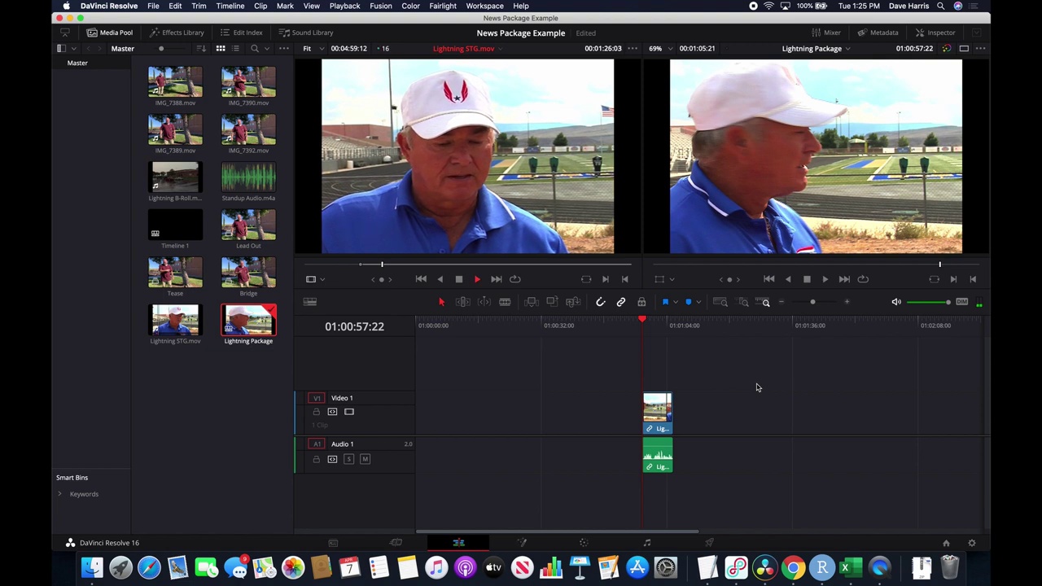
{"action": "key", "text": "k"}
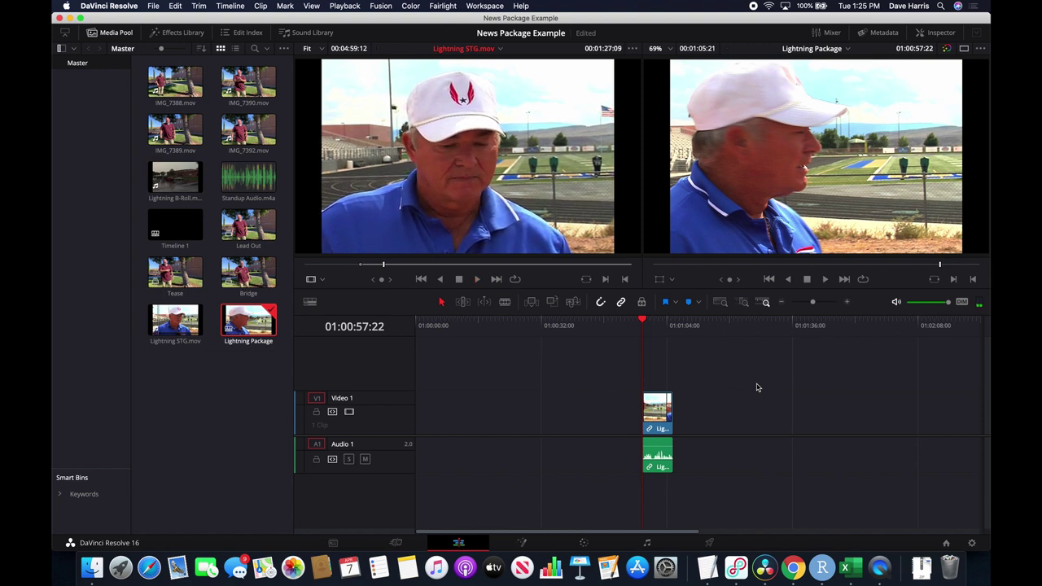
{"action": "key", "text": "o"}
Add the marked sound bite to V1/A1 after the first clip.
{"action": "left_click_drag", "start_coordinate": [523, 206], "coordinate": [702, 412]}
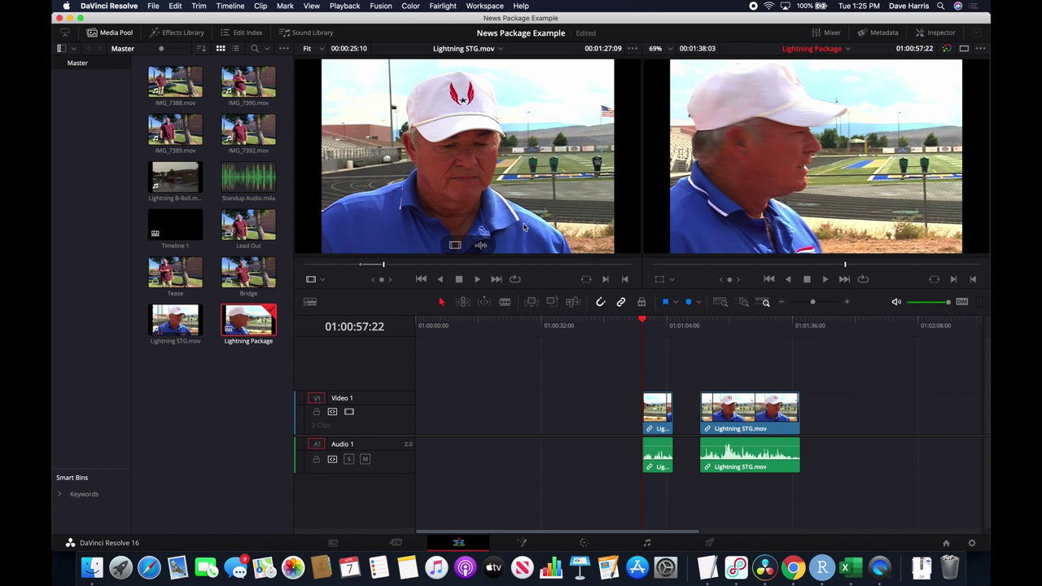
{"action": "left_click", "coordinate": [531, 195]}
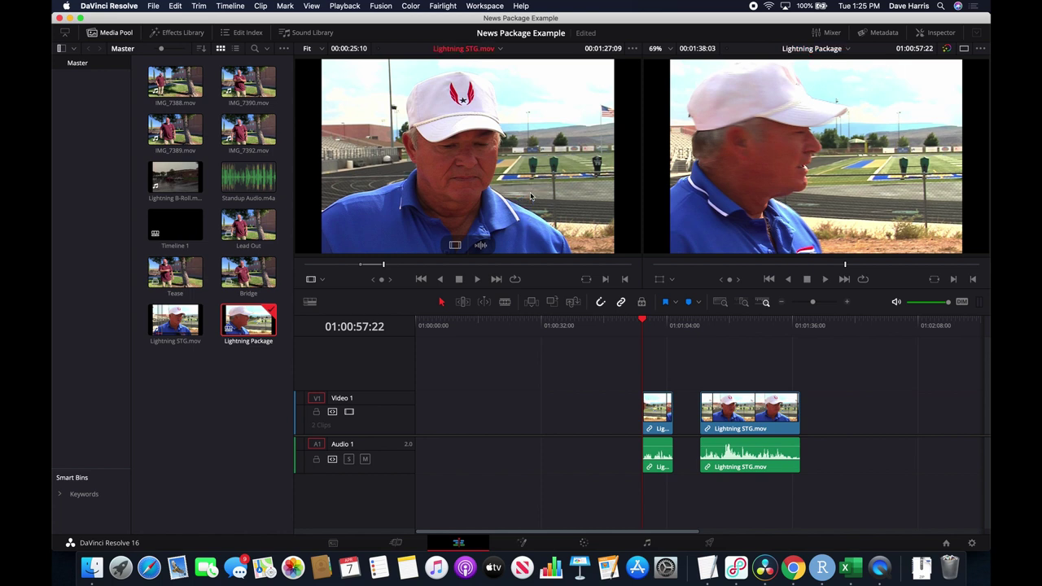
{"action": "key", "text": "space"}
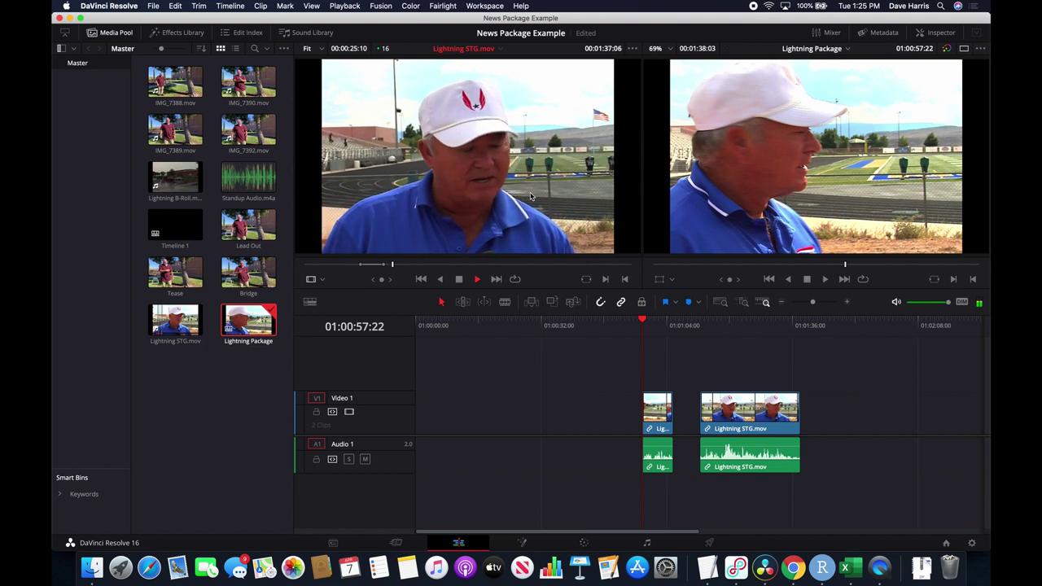
Keep playing and pausing the interview to review footage up to about 2:08.
{"action": "key", "text": "space"}
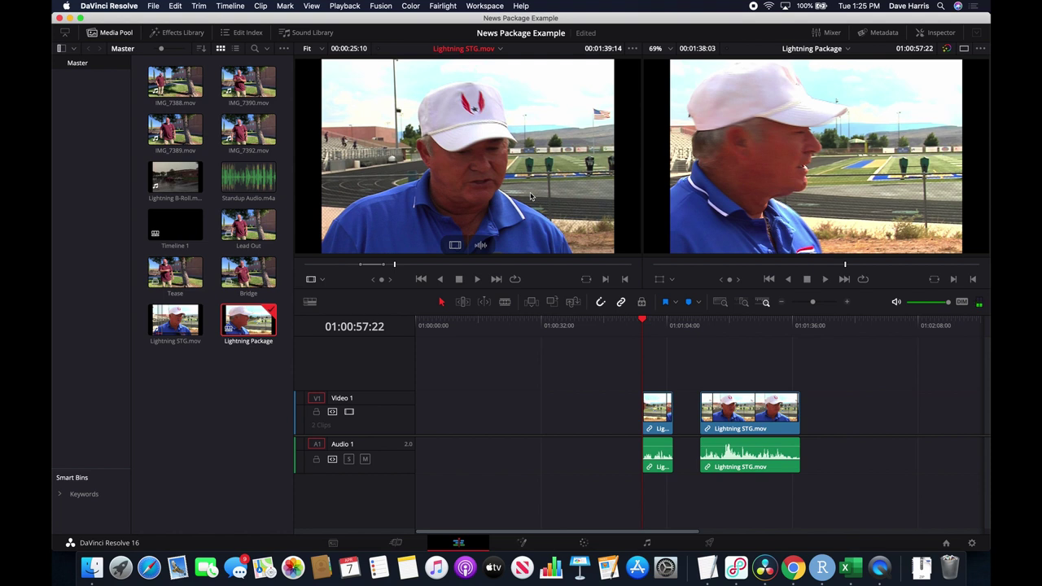
{"action": "key", "text": "space"}
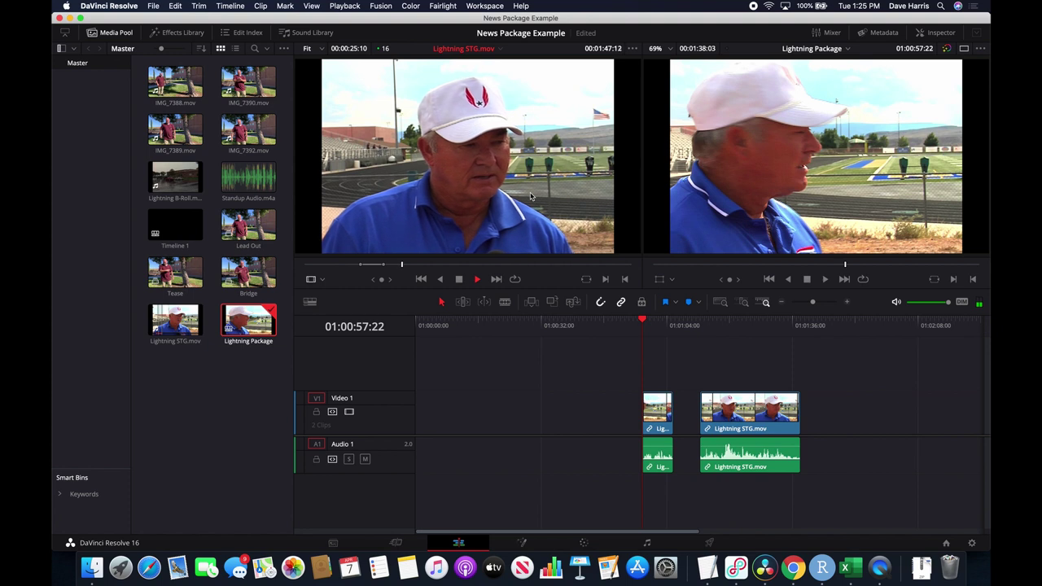
{"action": "key", "text": "space"}
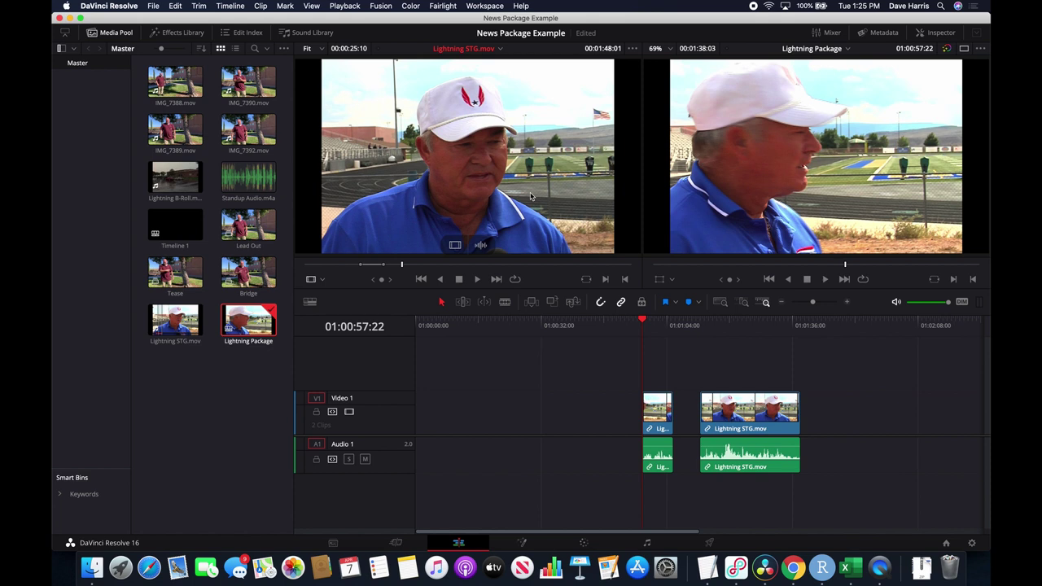
{"action": "key", "text": "space"}
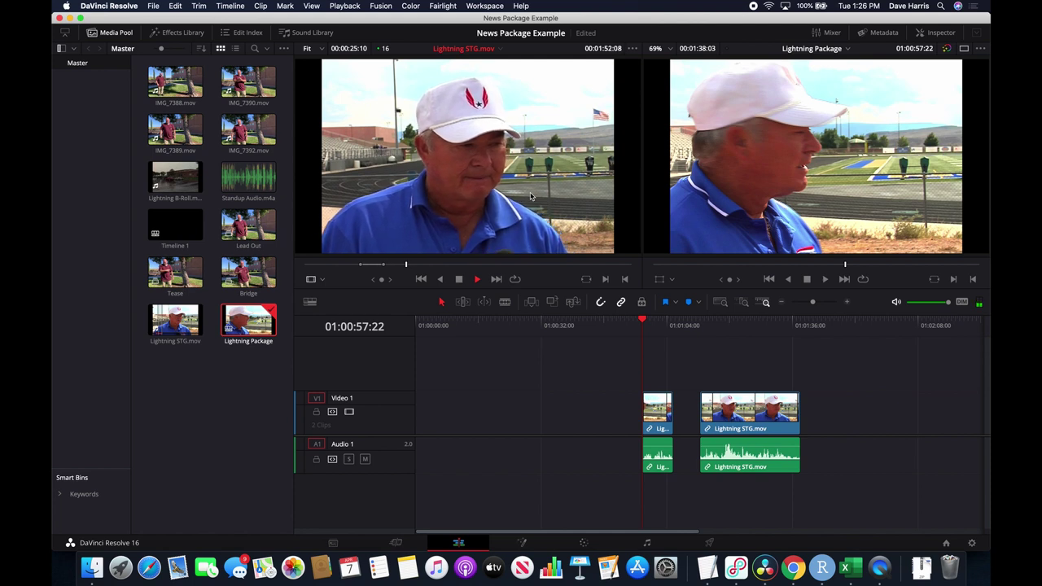
{"action": "key", "text": "space"}
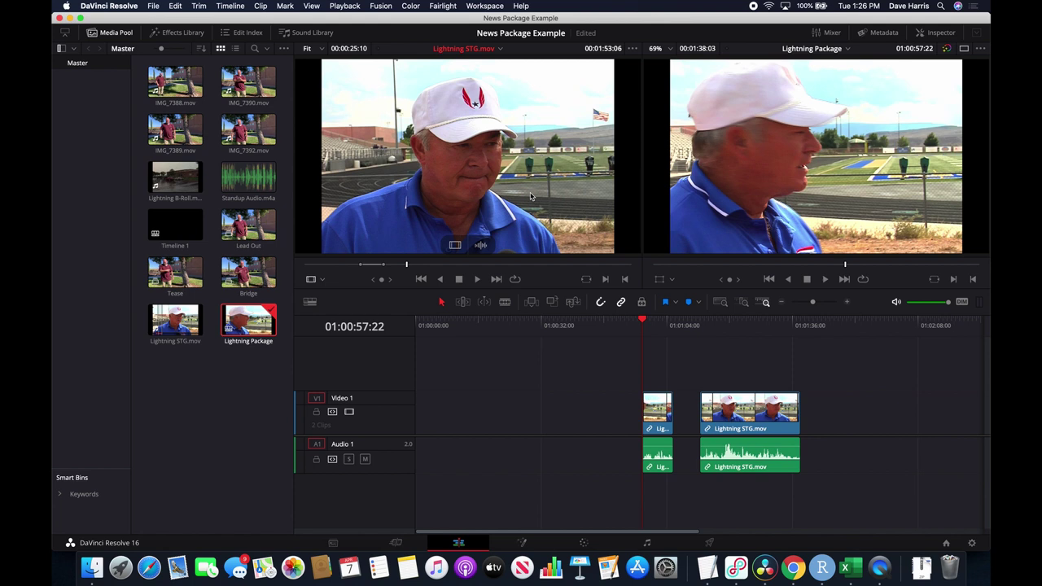
{"action": "key", "text": "space"}
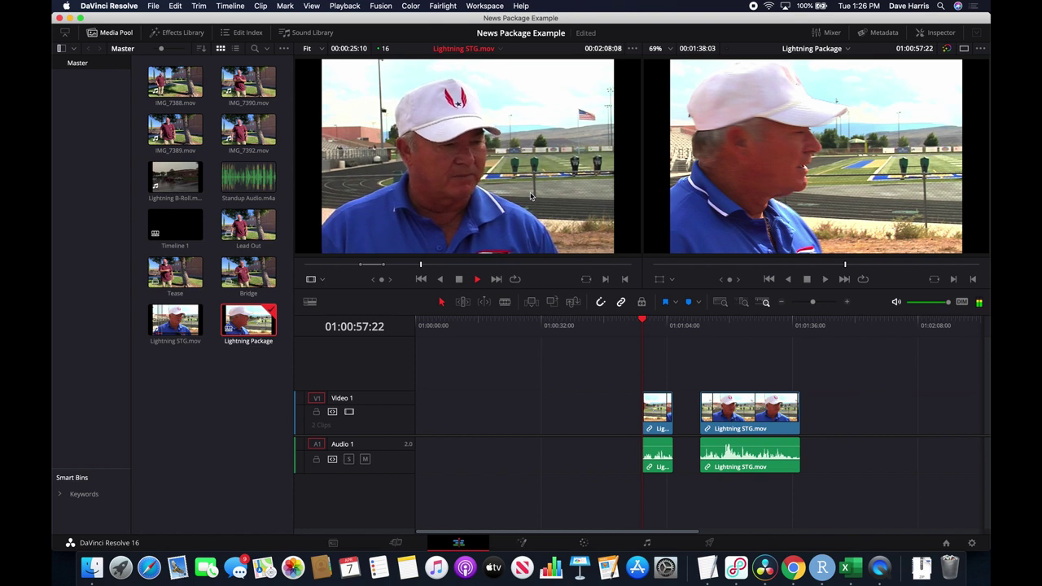
{"action": "key", "text": "space"}
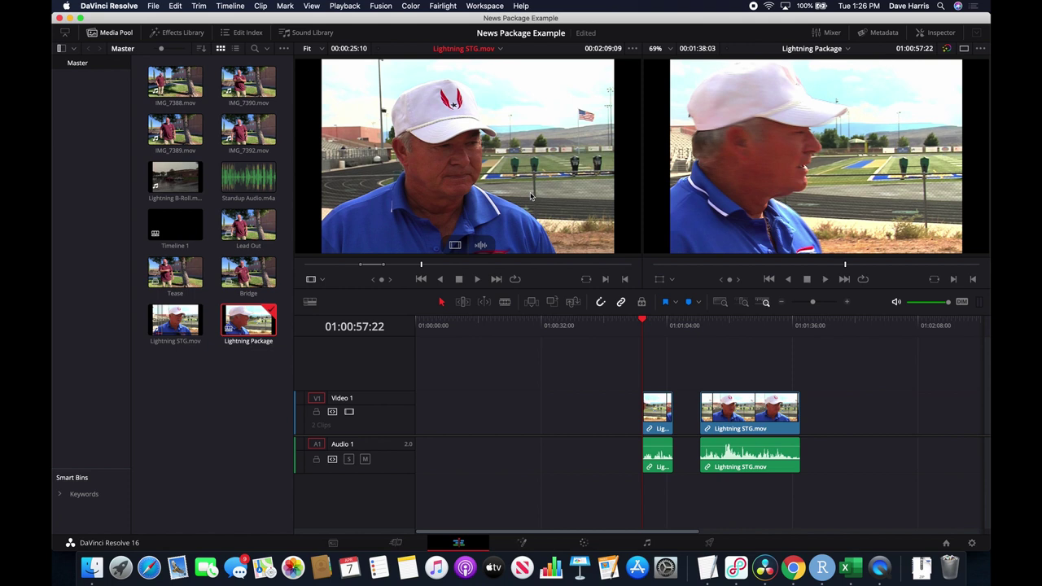
{"action": "key", "text": "space"}
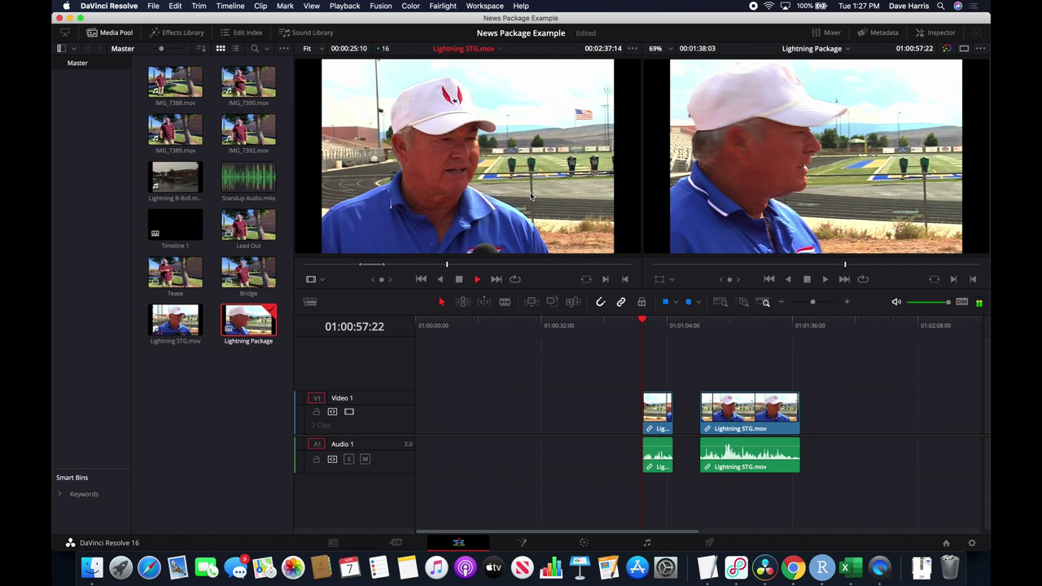
{"action": "key", "text": "space"}
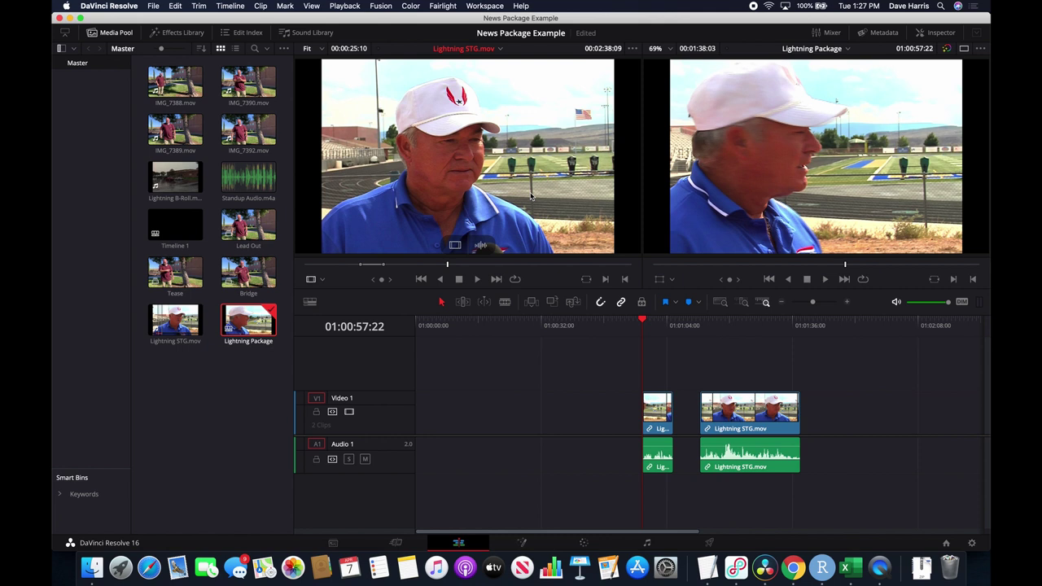
{"action": "key", "text": "space"}
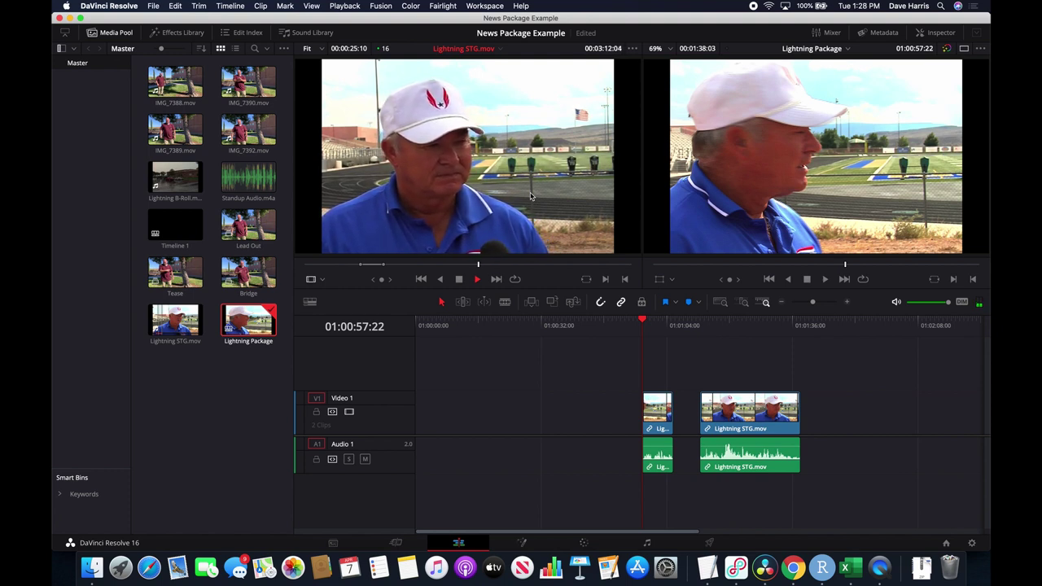
{"action": "key", "text": "space"}
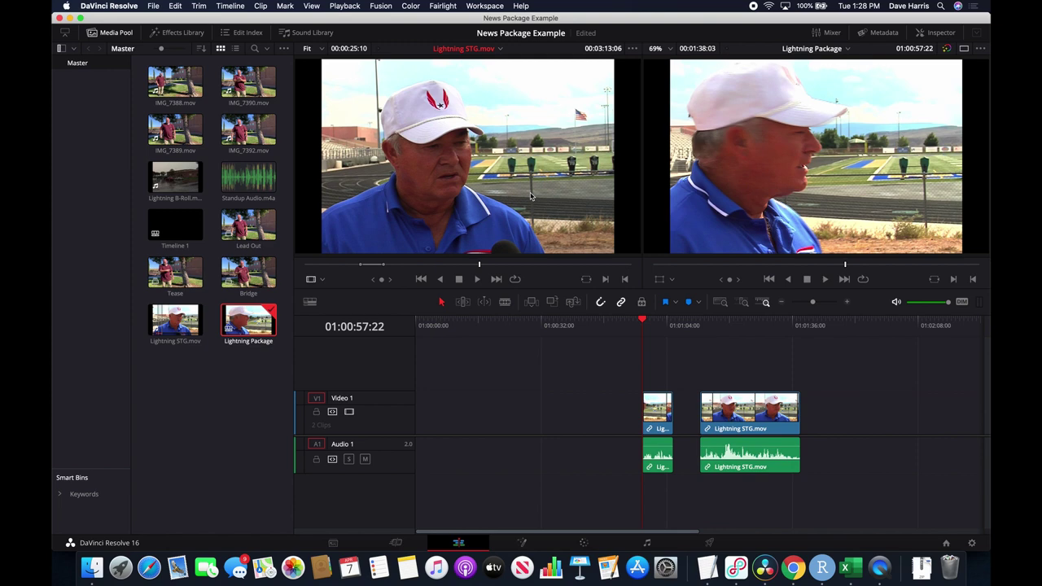
{"action": "key", "text": "super+Tab"}
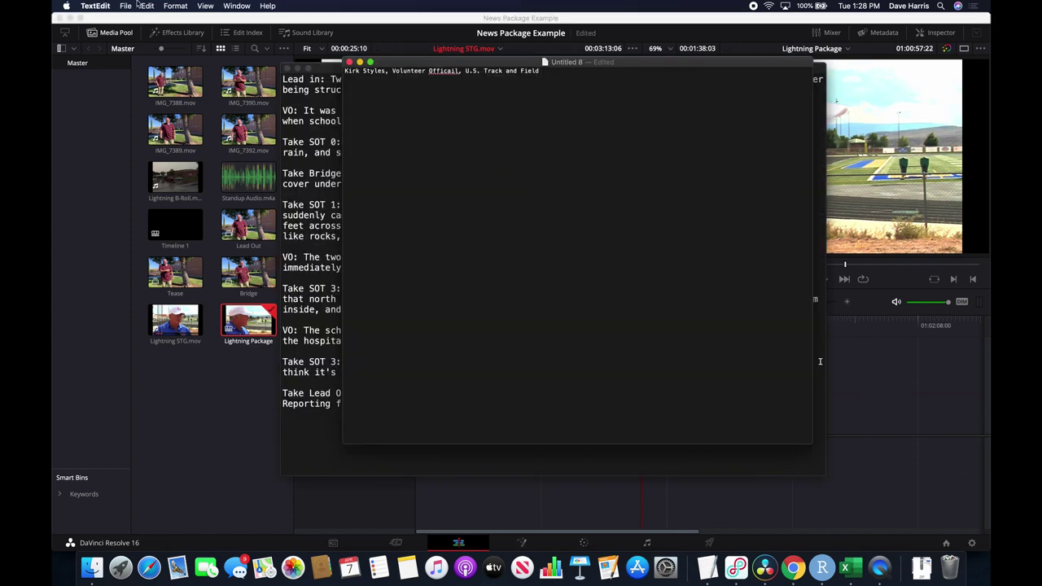
Bring the Lightning Script forward to read its sound-bite timecodes, then return to Resolve.
{"action": "left_click", "coordinate": [332, 70]}
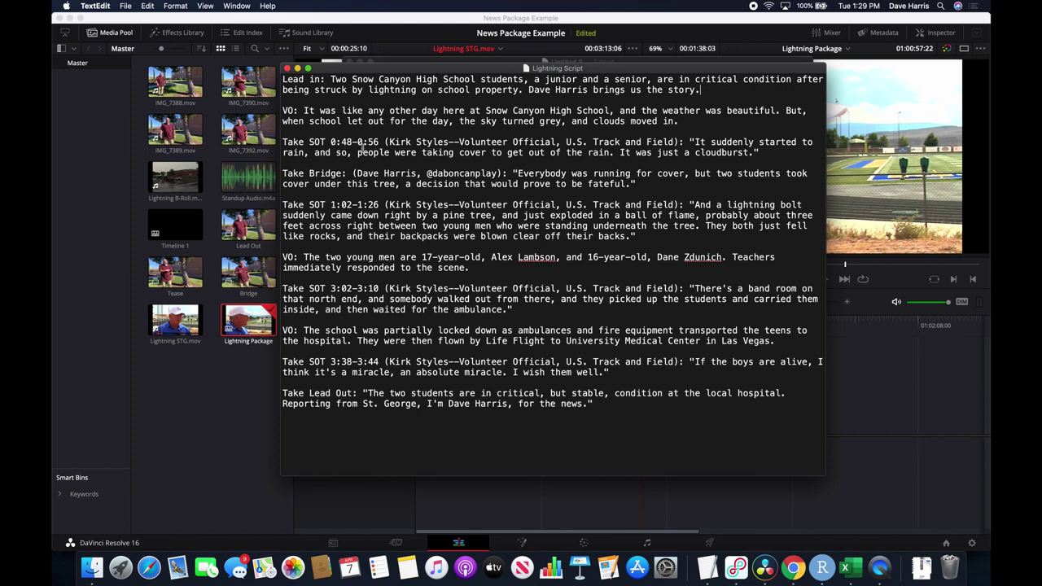
{"action": "key", "text": "super+Tab"}
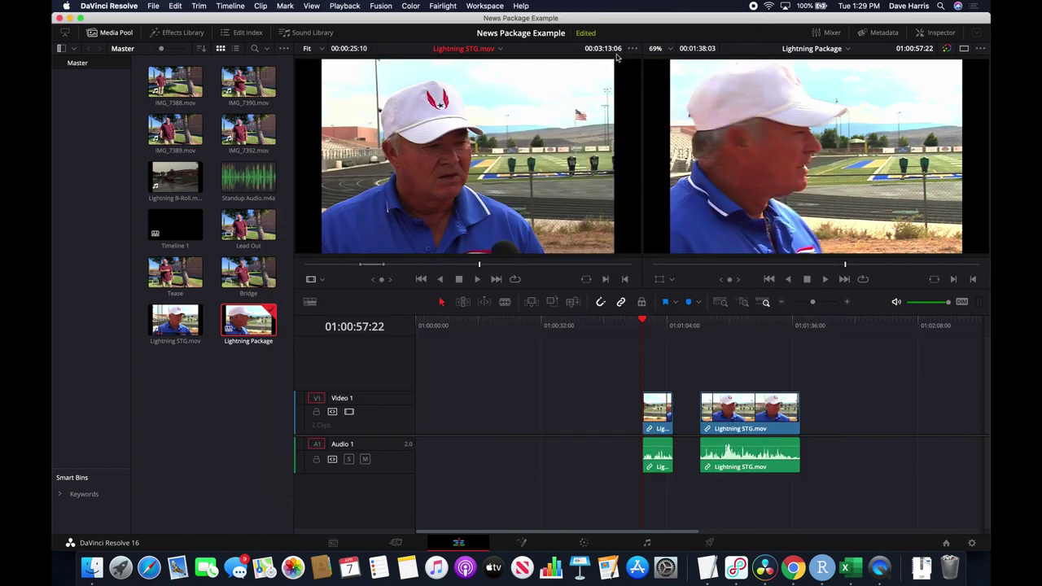
Switch back to the Lightning Script window.
{"action": "key", "text": "super+Tab"}
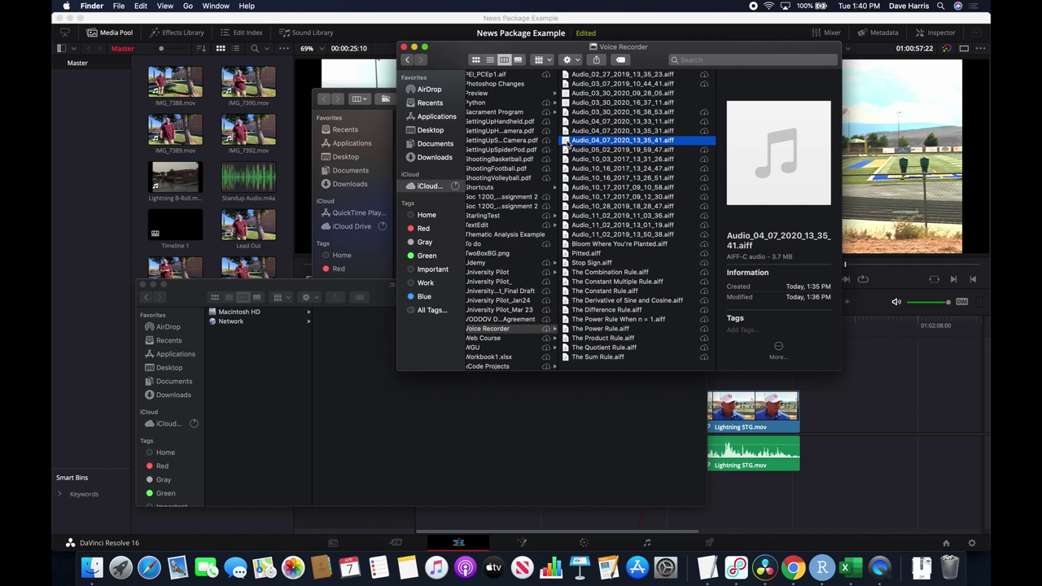
Import Audio_04_07_2020_13_35_41.aiff into the Resolve media pool, then show its Finder open options.
{"action": "left_click_drag", "start_coordinate": [568, 144], "coordinate": [214, 157]}
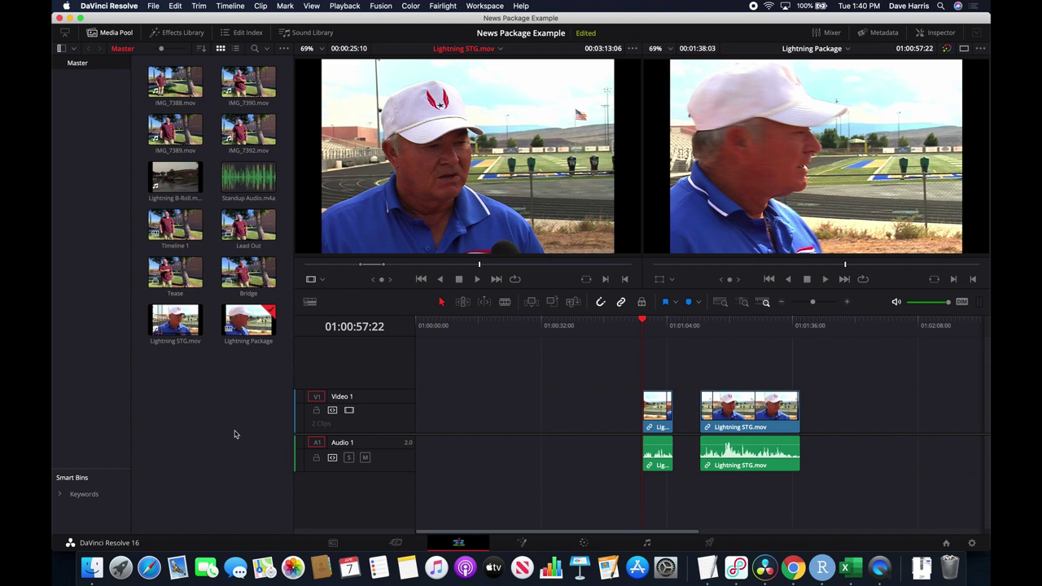
{"action": "key", "text": "cmd+Tab"}
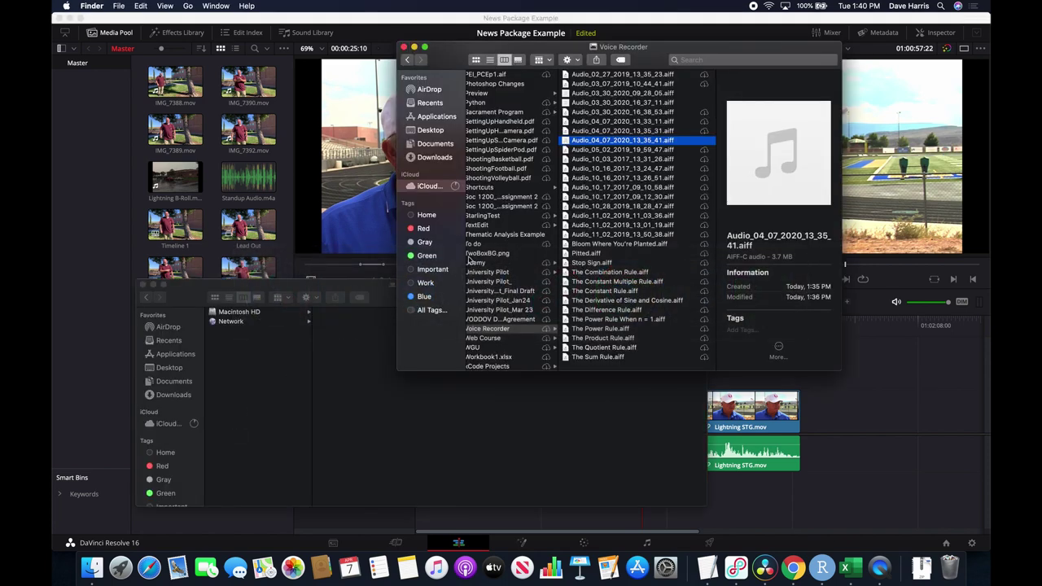
{"action": "right_click", "coordinate": [571, 143]}
Open the recording in QuickTime Player and start an audio-only export.
{"action": "mouse_move", "coordinate": [716, 154]}
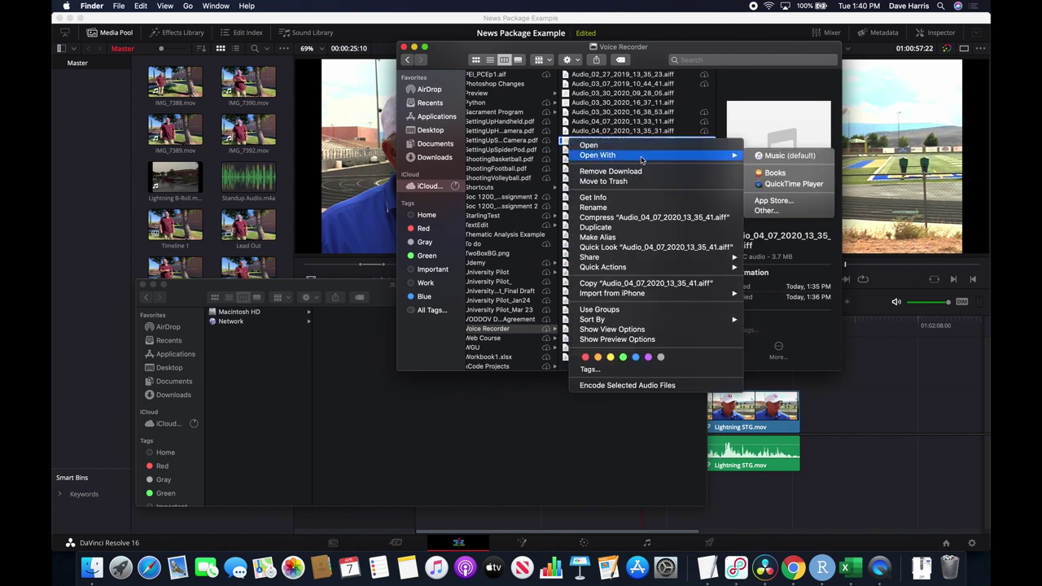
{"action": "left_click", "coordinate": [794, 184]}
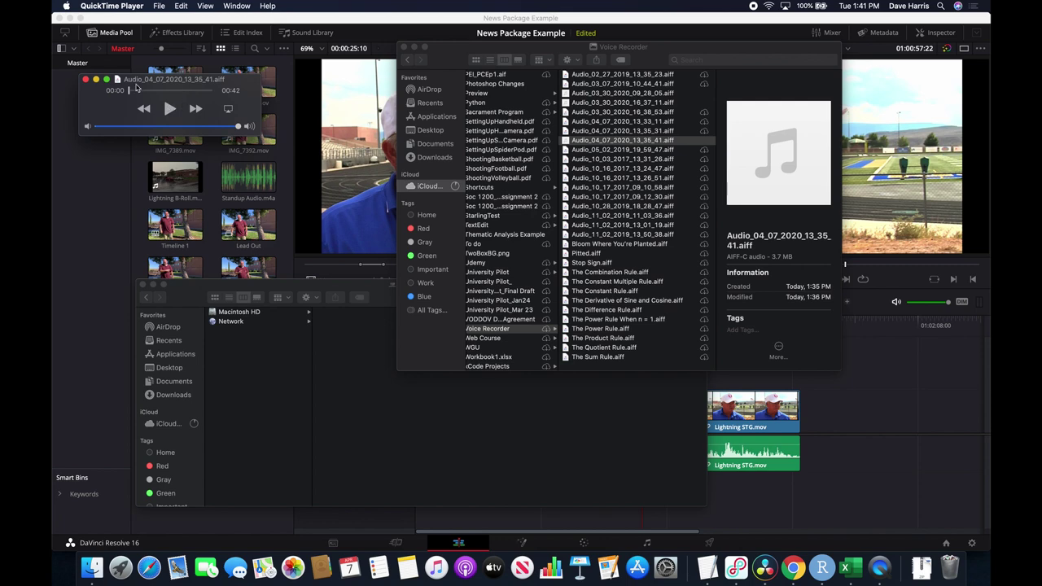
{"action": "left_click", "coordinate": [159, 6]}
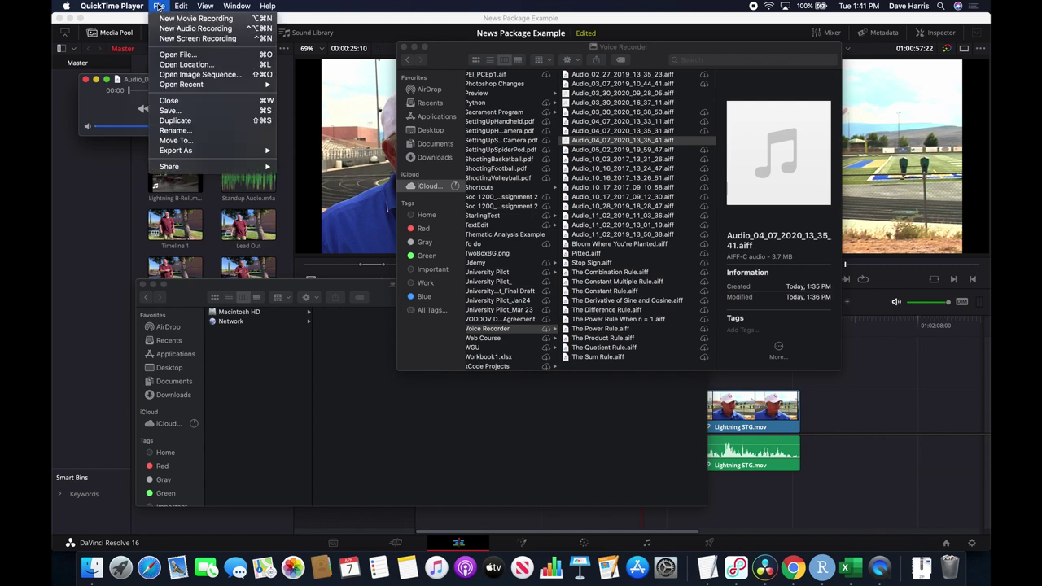
{"action": "mouse_move", "coordinate": [203, 155]}
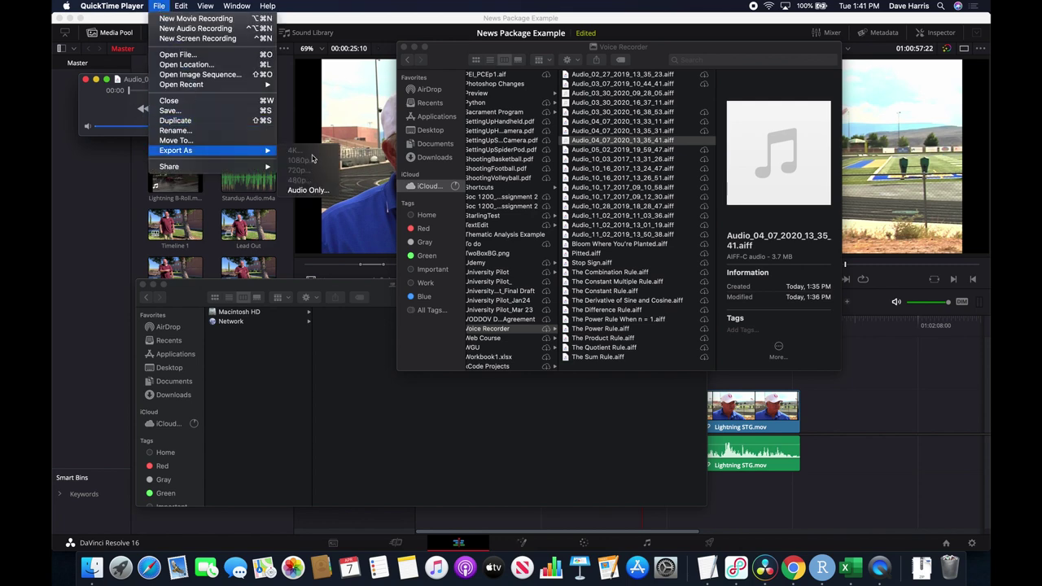
{"action": "left_click", "coordinate": [308, 190]}
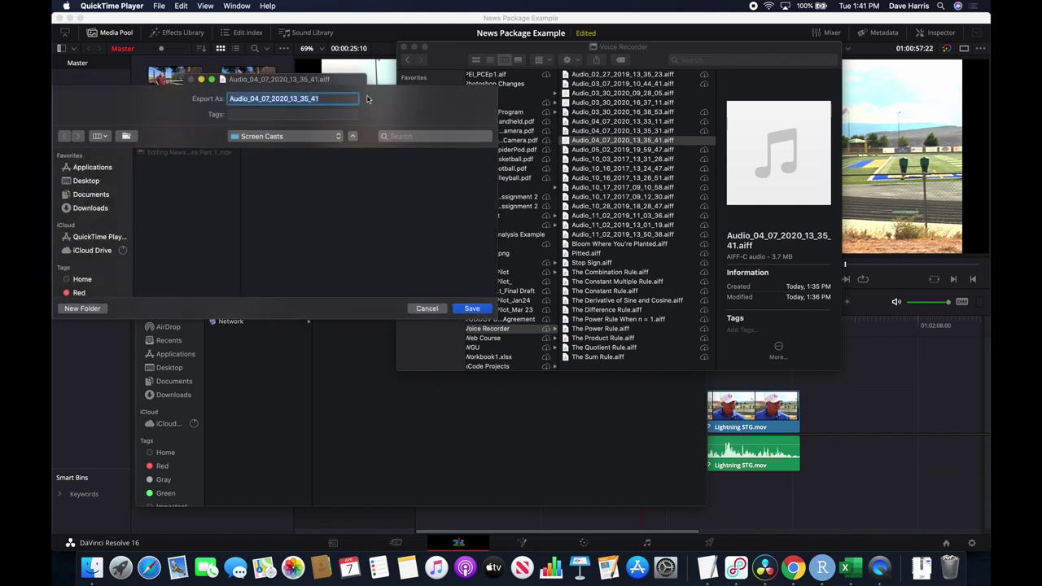
Name the export 'Lightning VO' and save it in Documents/News Package Sample.
{"action": "type", "text": "Lightning VO"}
{"action": "left_click", "coordinate": [88, 180]}
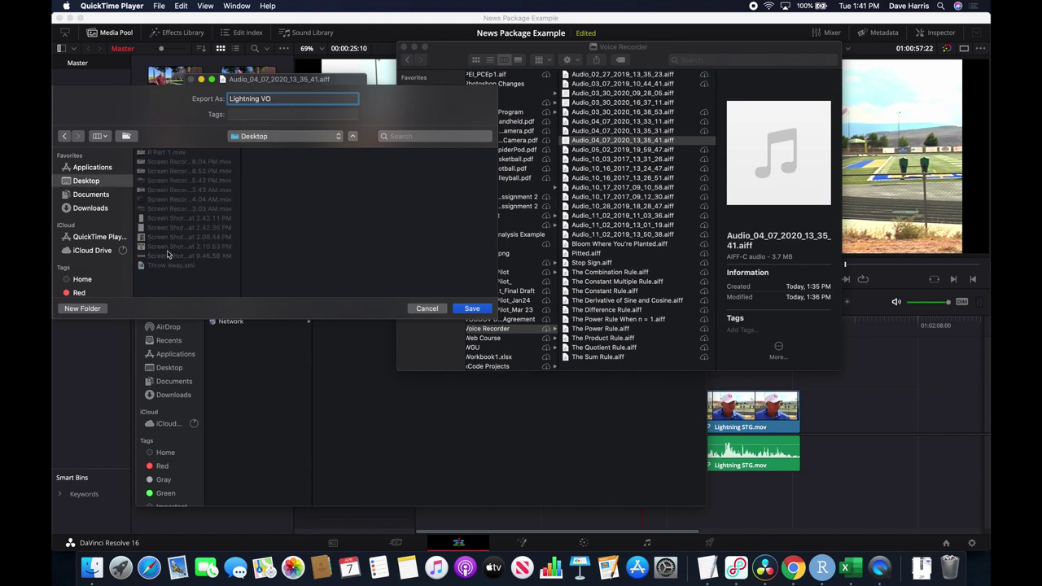
{"action": "left_click", "coordinate": [106, 196]}
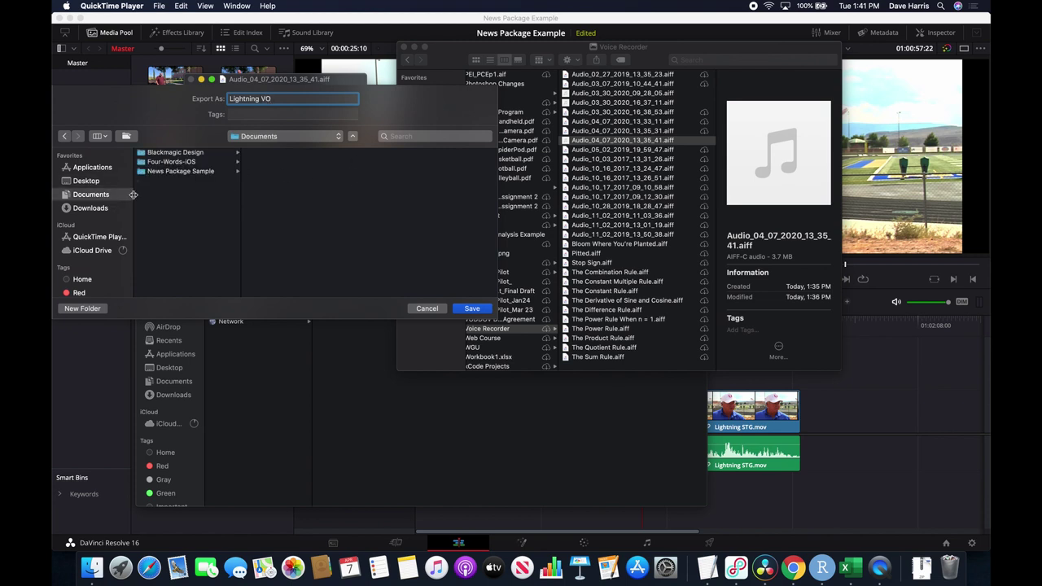
{"action": "left_click", "coordinate": [183, 171]}
{"action": "left_click", "coordinate": [471, 307]}
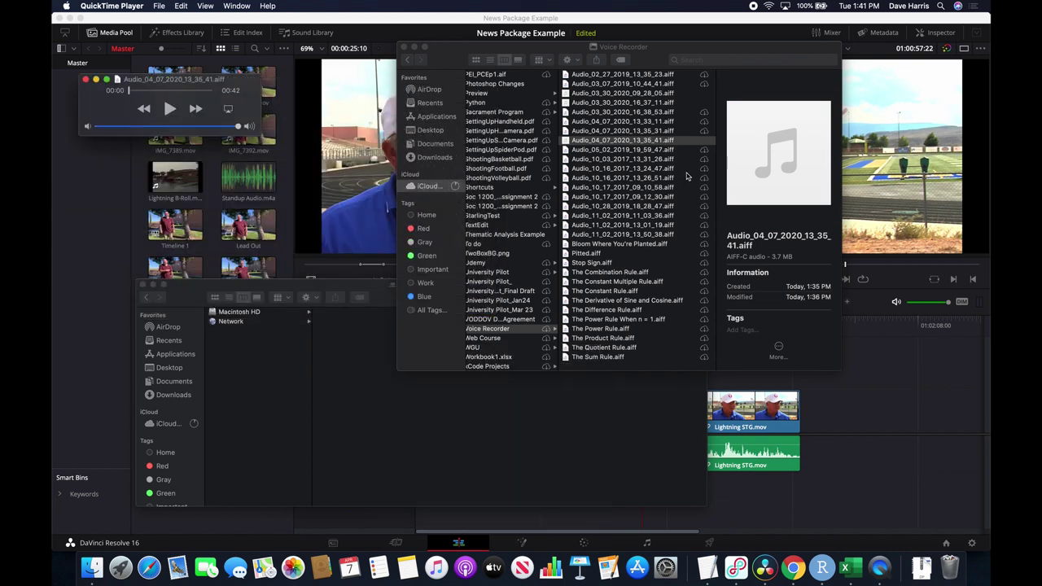
Drag Lightning VO.m4a from Documents/News Package Sample in Finder into Resolve's Media Pool.
{"action": "left_click", "coordinate": [688, 140]}
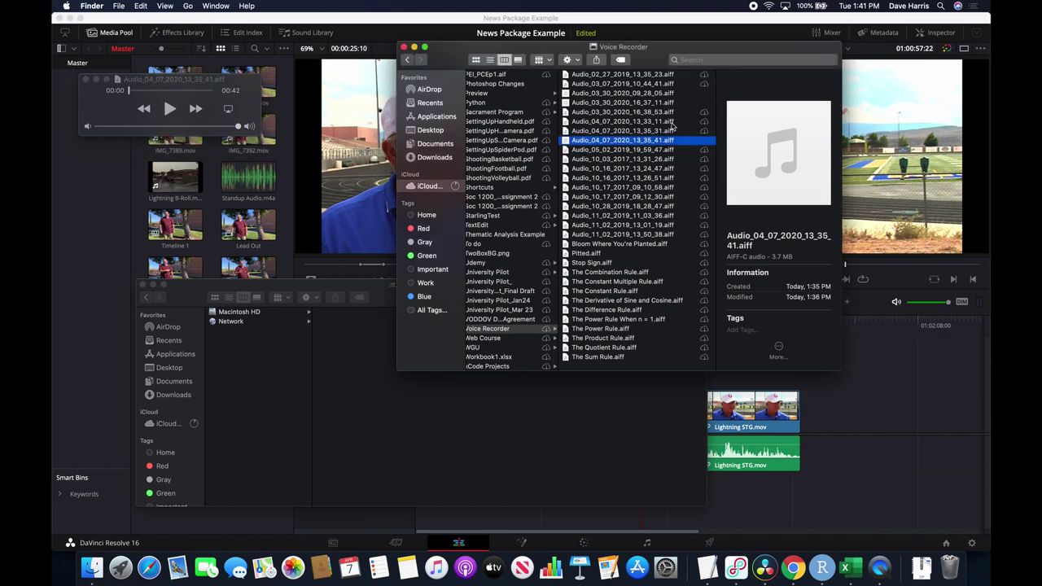
{"action": "left_click", "coordinate": [438, 144]}
{"action": "left_click", "coordinate": [507, 94]}
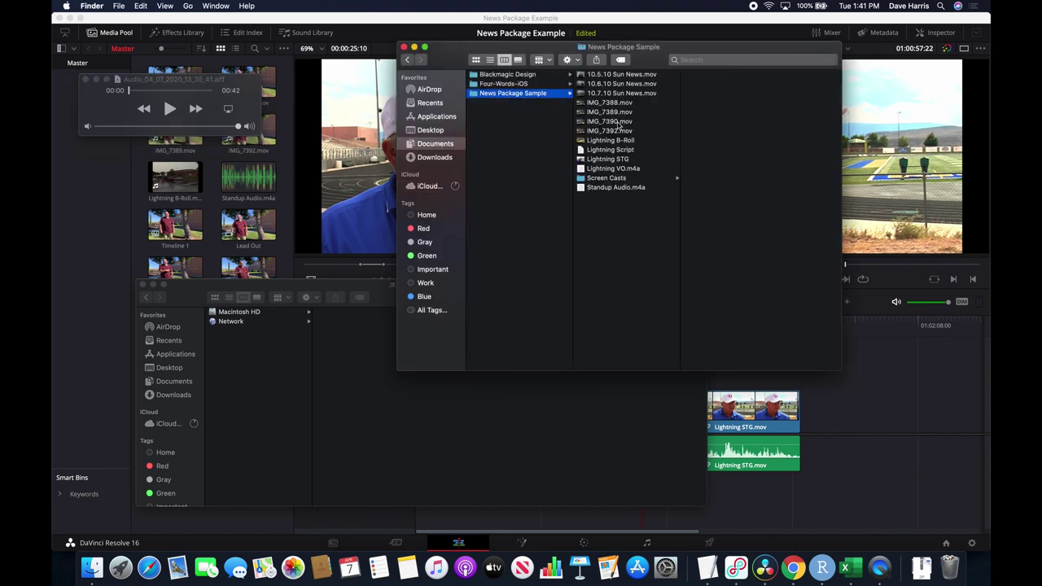
{"action": "left_click", "coordinate": [585, 169]}
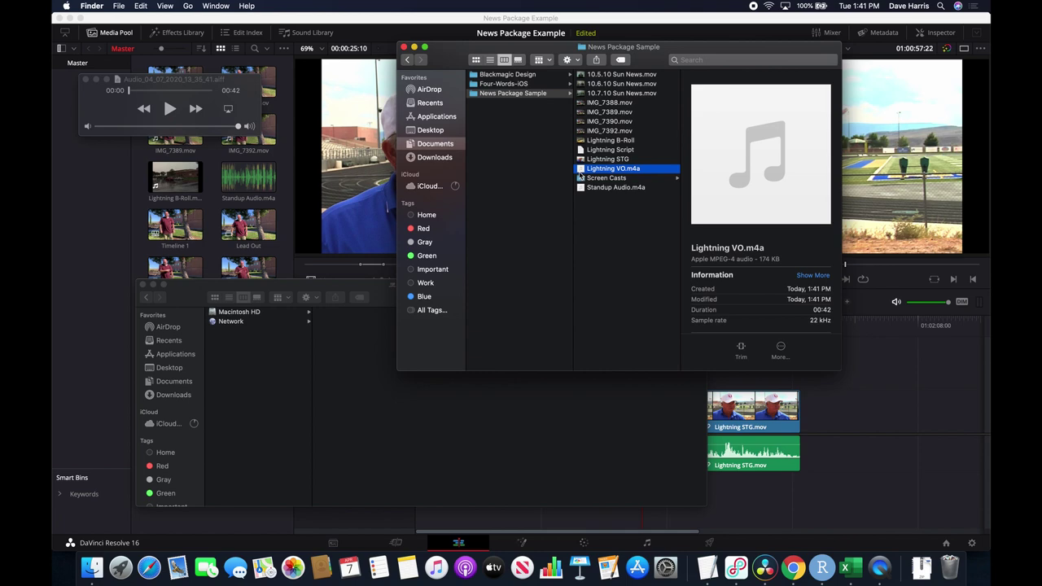
{"action": "left_click_drag", "start_coordinate": [581, 170], "coordinate": [191, 211]}
{"action": "left_click", "coordinate": [191, 211]}
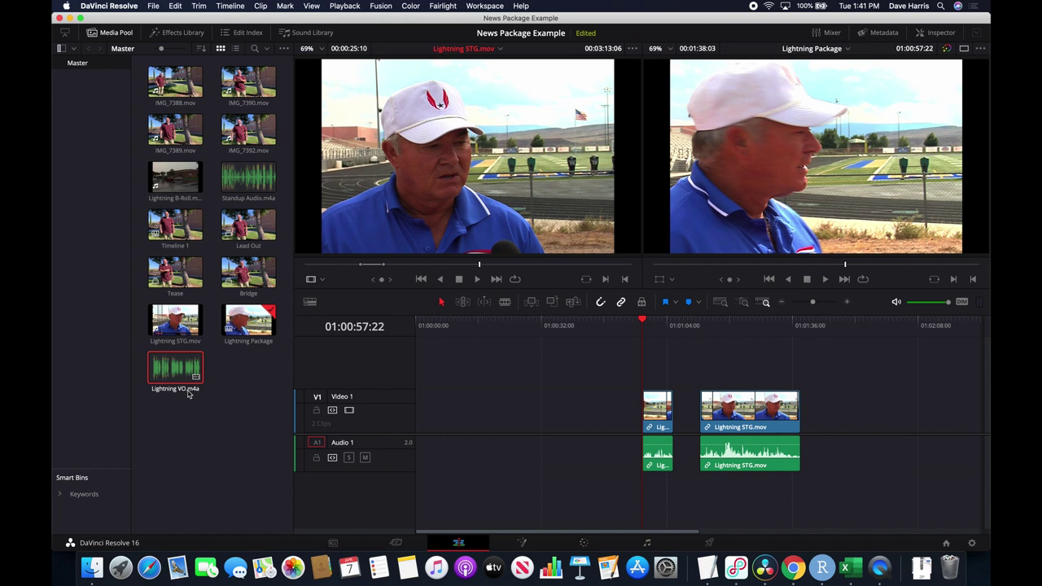
Set the source viewer zoom to Fit with Shift+Z.
{"action": "key", "text": "shift+z"}
Load Lightning VO.m4a in the source viewer from its start, then bring up the script.
{"action": "double_click", "coordinate": [182, 377]}
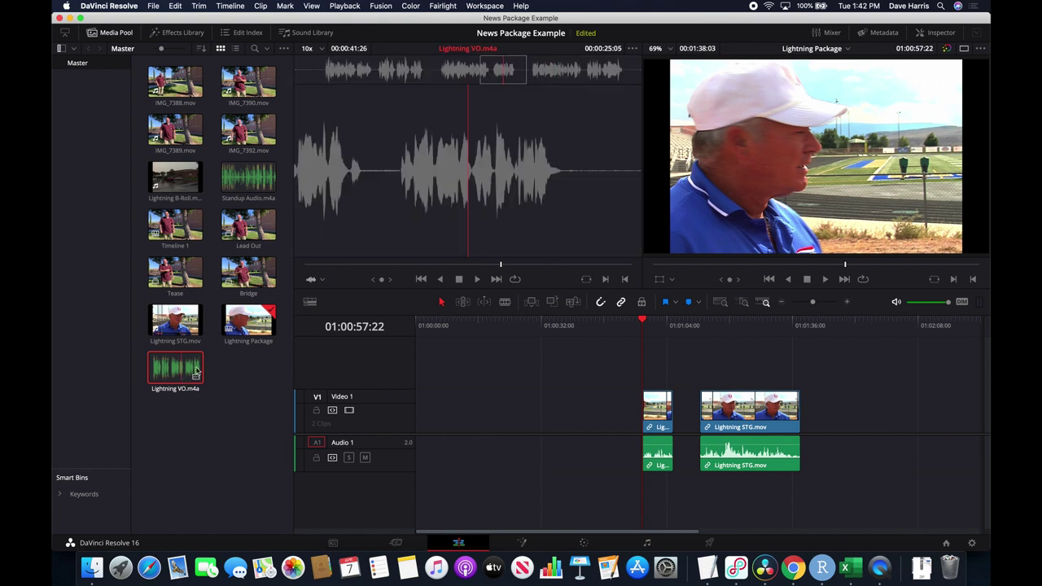
{"action": "left_click_drag", "start_coordinate": [445, 265], "coordinate": [298, 264]}
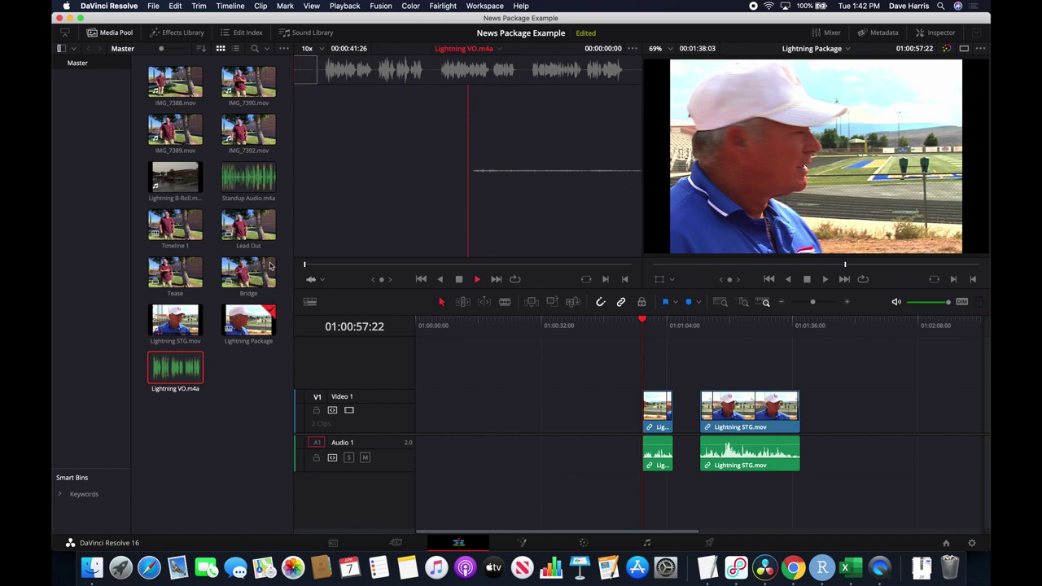
{"action": "key", "text": "super+Tab"}
{"action": "key", "text": "super+Tab"}
{"action": "key", "text": "super+Tab"}
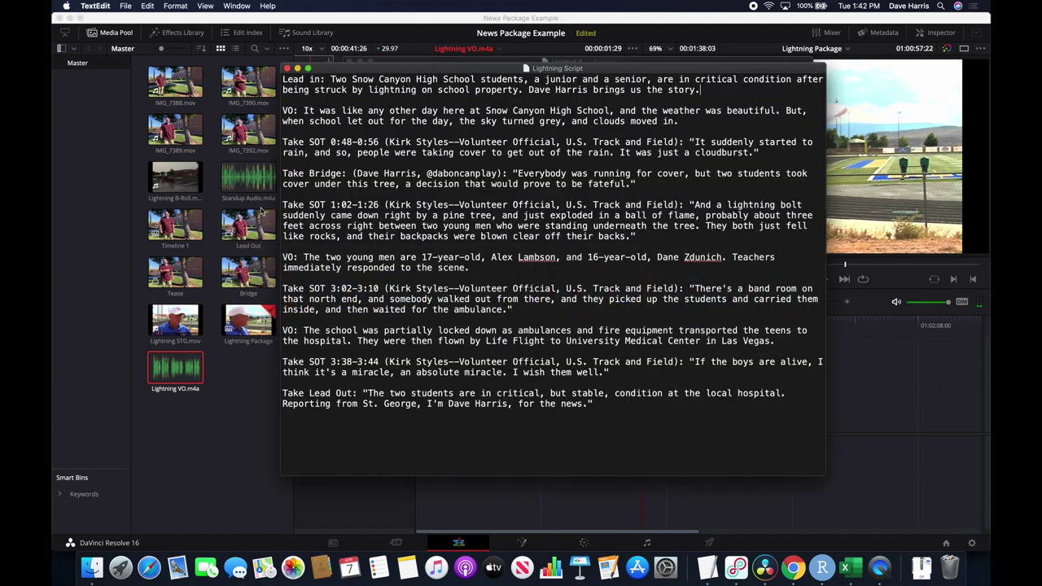
Drag the Lightning Script window down and right, then switch back to DaVinci Resolve.
{"action": "left_click_drag", "start_coordinate": [337, 70], "coordinate": [388, 141]}
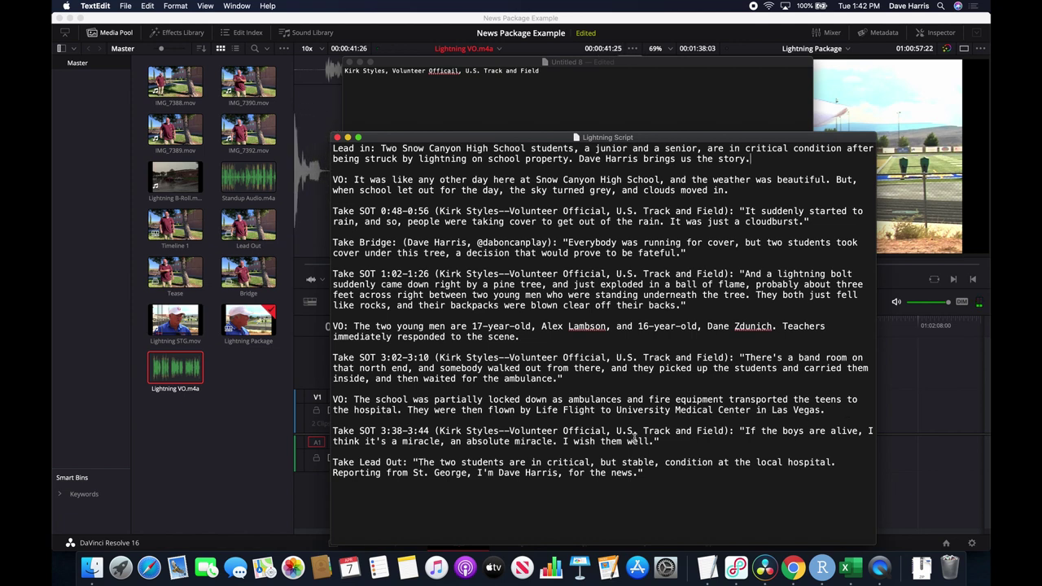
{"action": "key", "text": "super+Tab"}
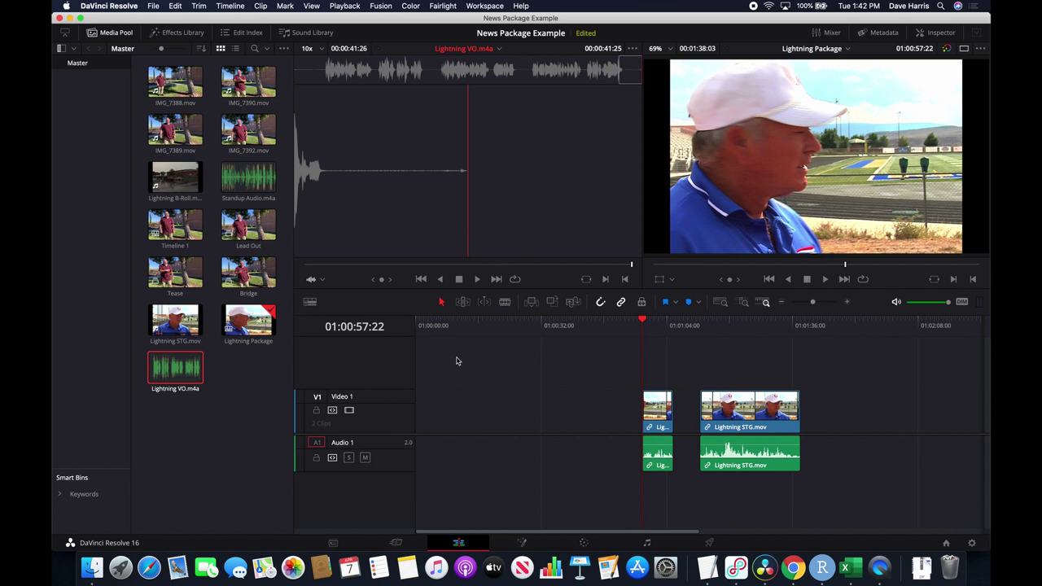
Rewind Lightning VO.m4a and play it, stopping at 00:00:03:24 before the narration.
{"action": "left_click_drag", "start_coordinate": [446, 271], "coordinate": [287, 262]}
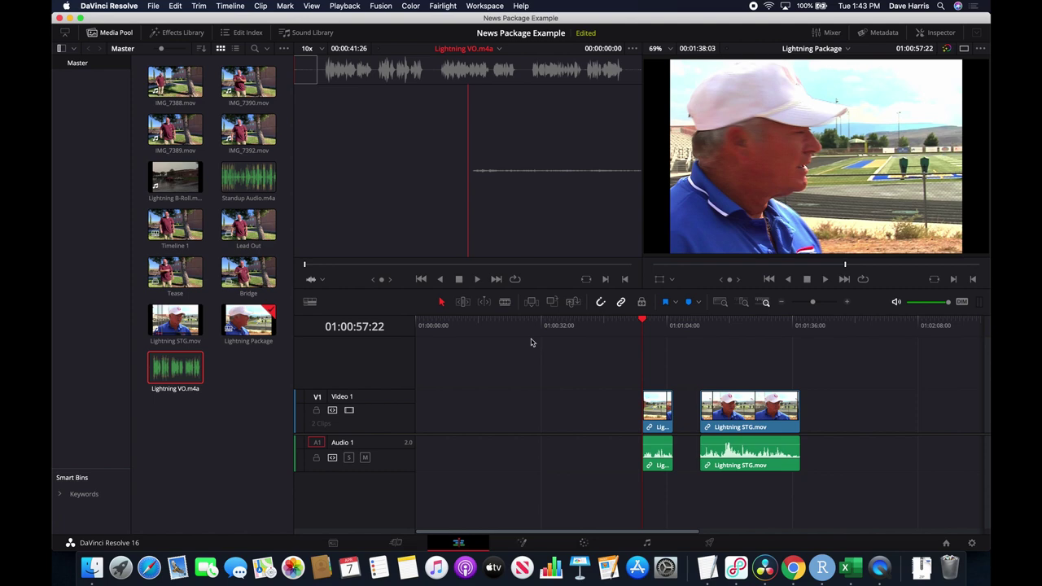
{"action": "key", "text": "super+Tab"}
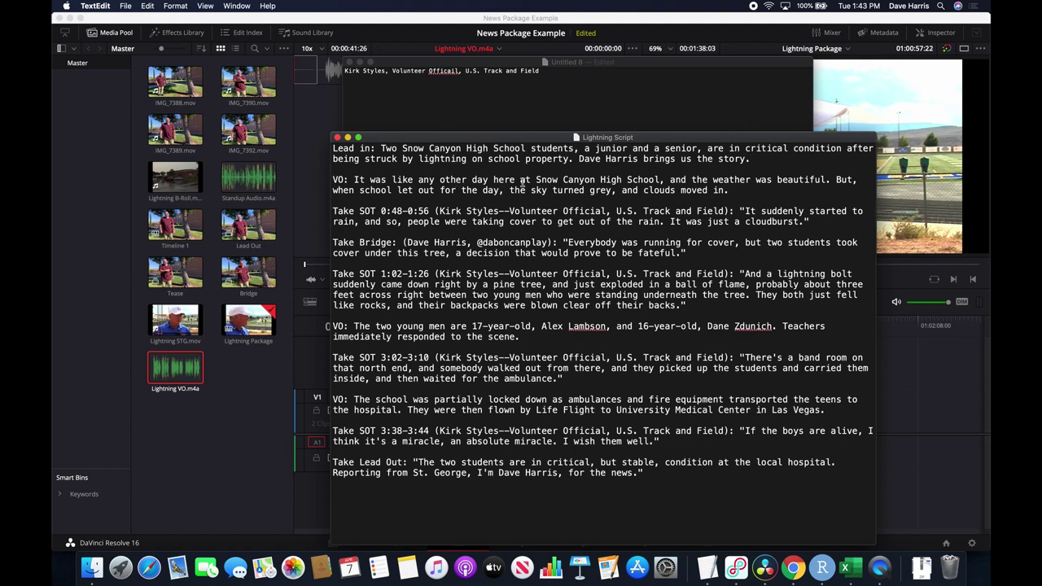
{"action": "key", "text": "super+Tab"}
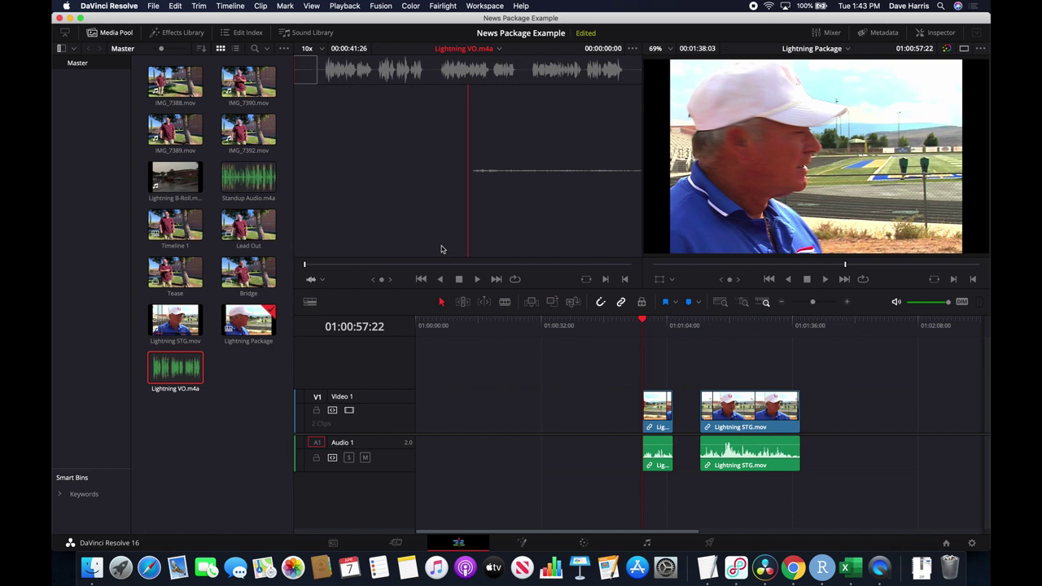
{"action": "key", "text": "space"}
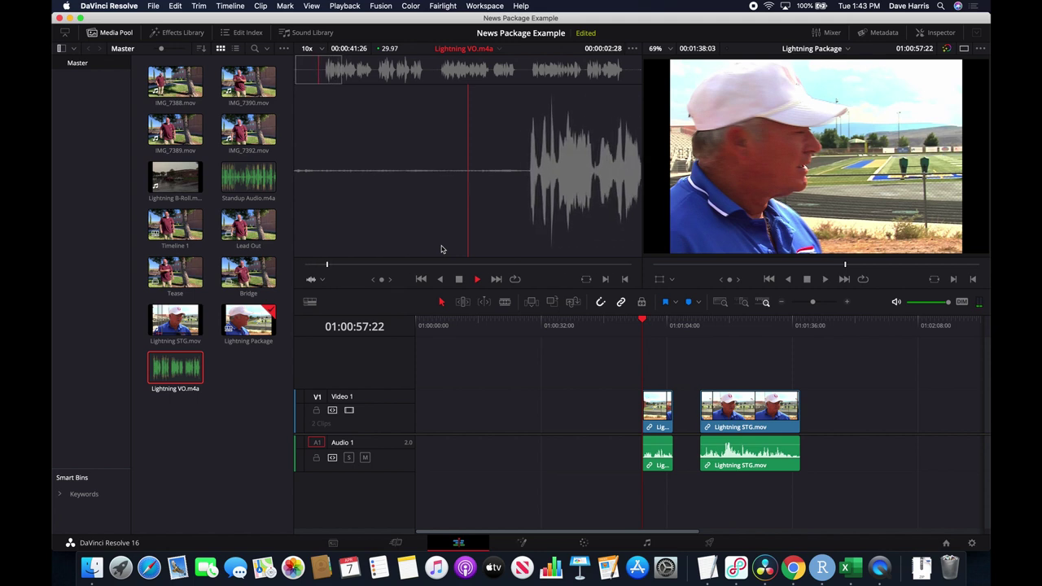
{"action": "key", "text": "space"}
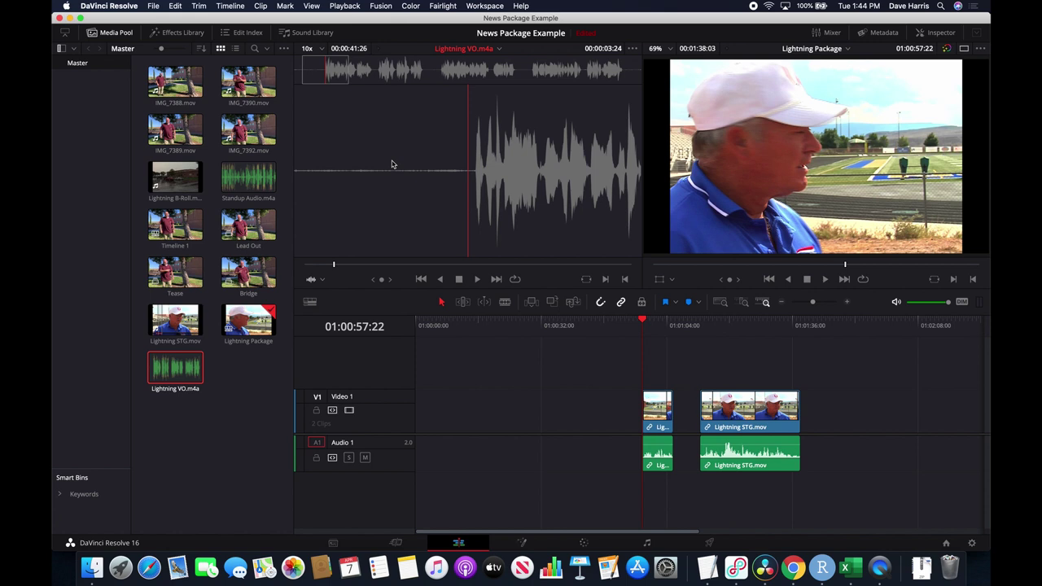
Step forward one frame, set the In point at the narration start, and play.
{"action": "key", "text": "Right"}
{"action": "key", "text": "Right"}
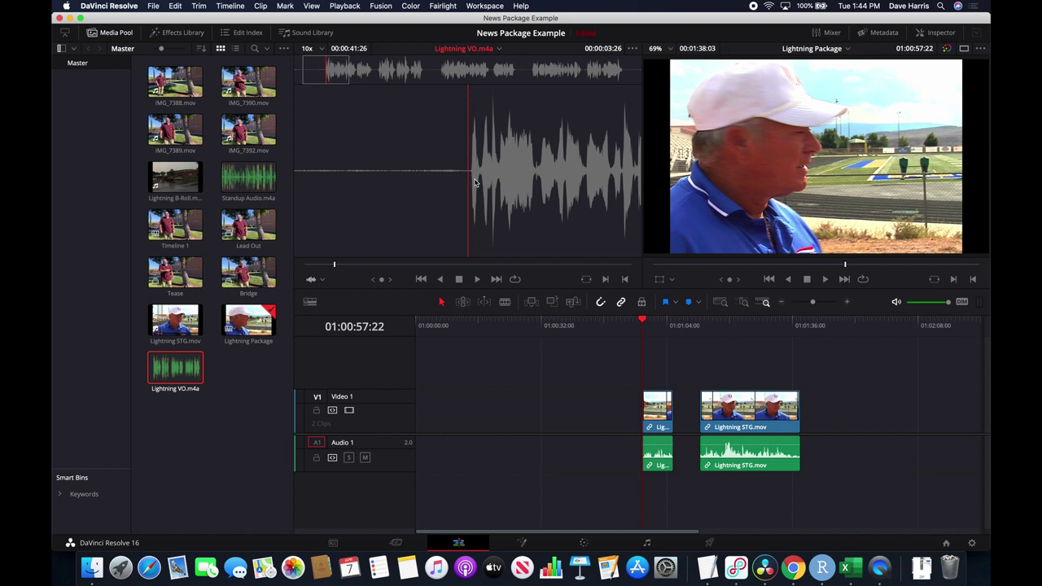
{"action": "key", "text": "i"}
{"action": "key", "text": "space"}
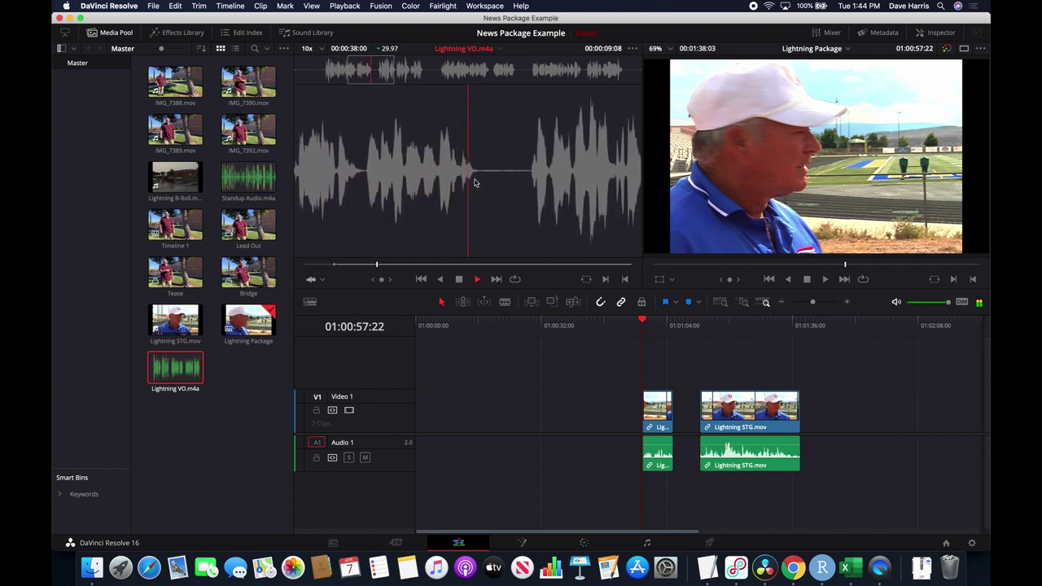
{"action": "key", "text": "space"}
Set the Out point at the first passage's end (00:00:12:10) and drag it to the timeline.
{"action": "key", "text": "super+Tab"}
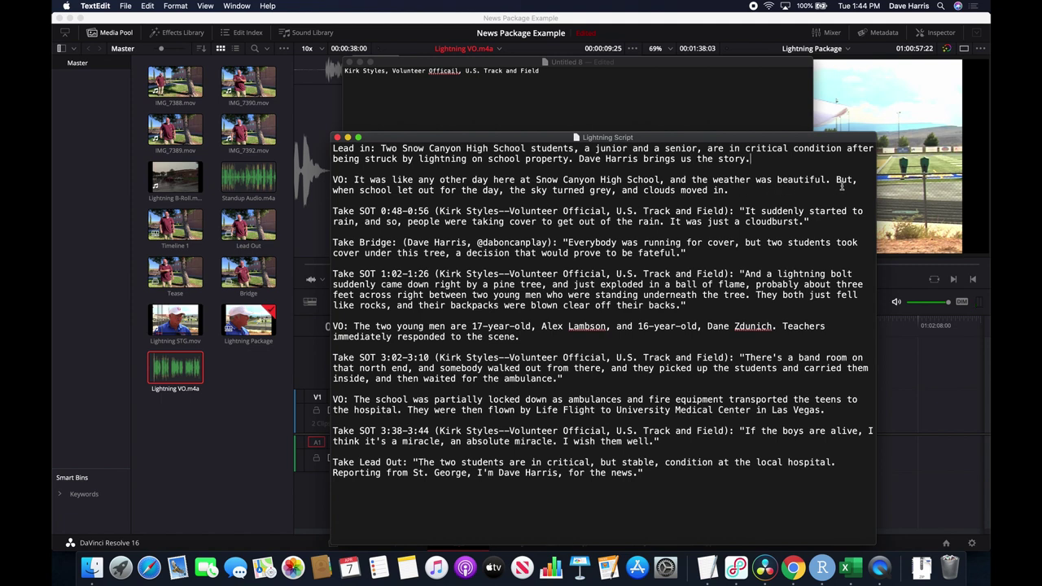
{"action": "key", "text": "super+Tab"}
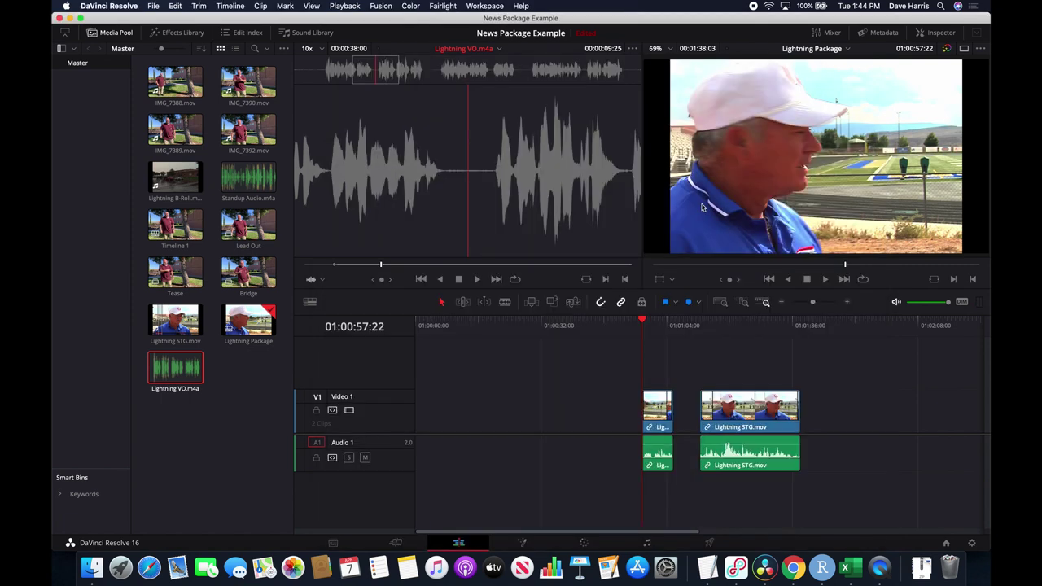
{"action": "key", "text": "space"}
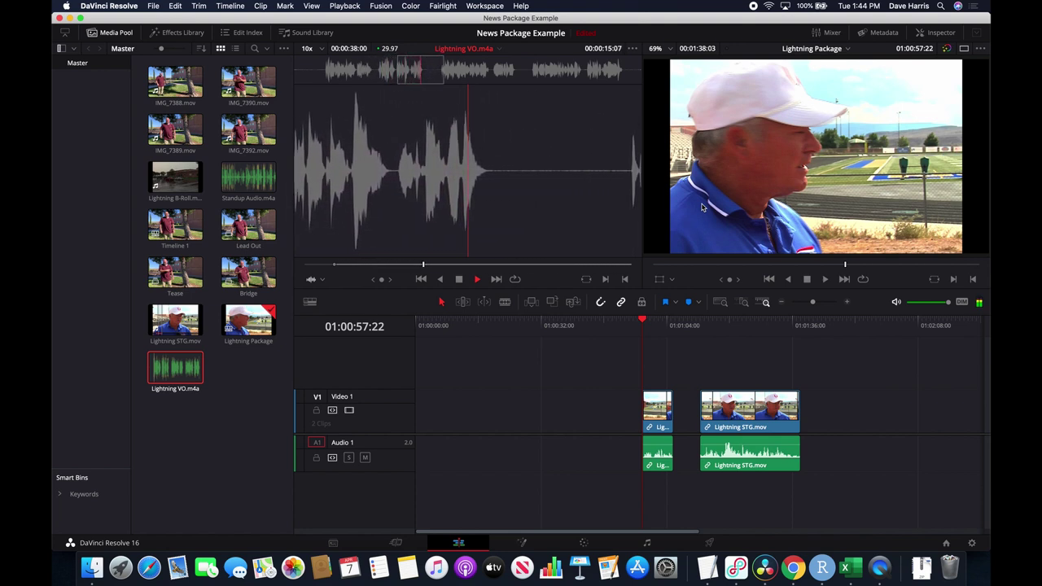
{"action": "key", "text": "space"}
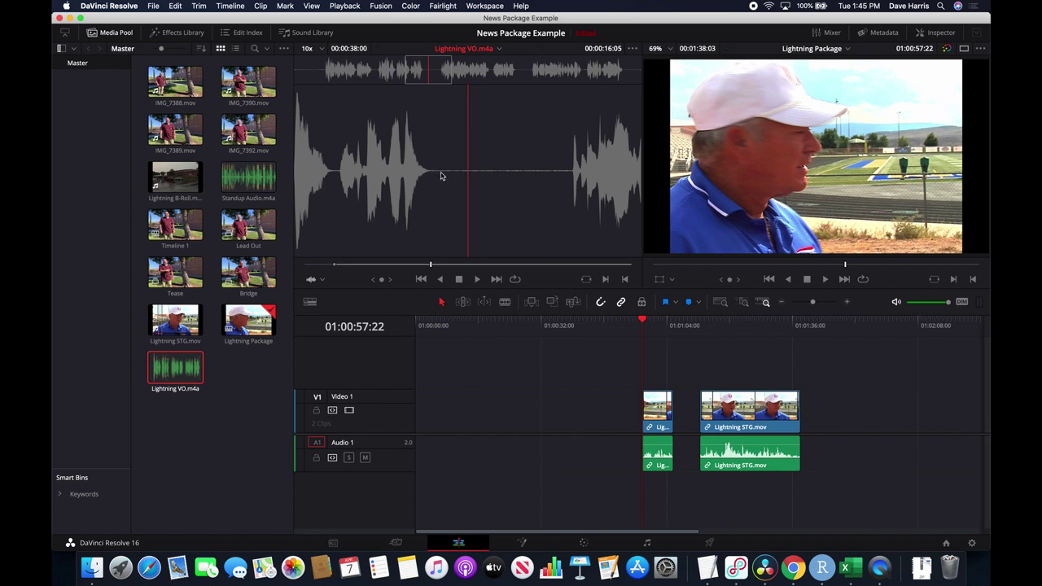
{"action": "key", "text": "o"}
{"action": "left_click_drag", "start_coordinate": [486, 219], "coordinate": [789, 368]}
Place the voice-over on Audio 1 after Lightning STG.mov and play back the edit.
{"action": "left_click_drag", "start_coordinate": [800, 441], "coordinate": [829, 443]}
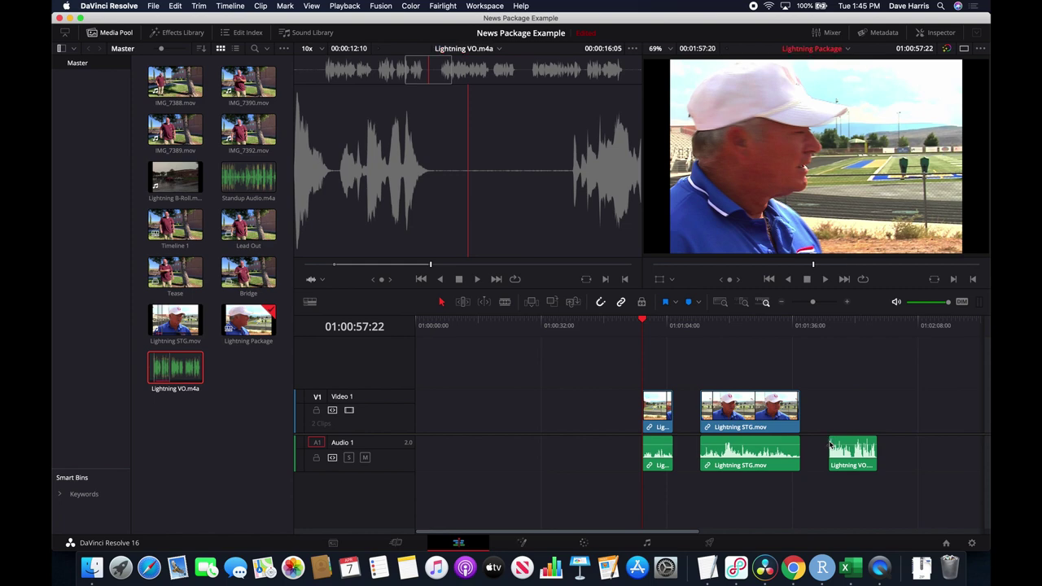
{"action": "key", "text": "super+Tab"}
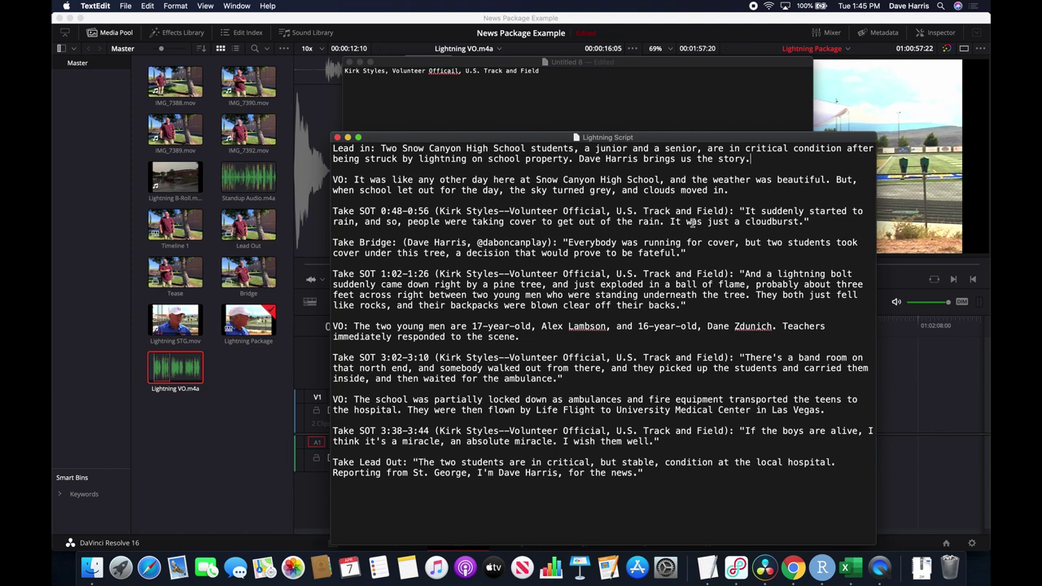
{"action": "key", "text": "super+Tab"}
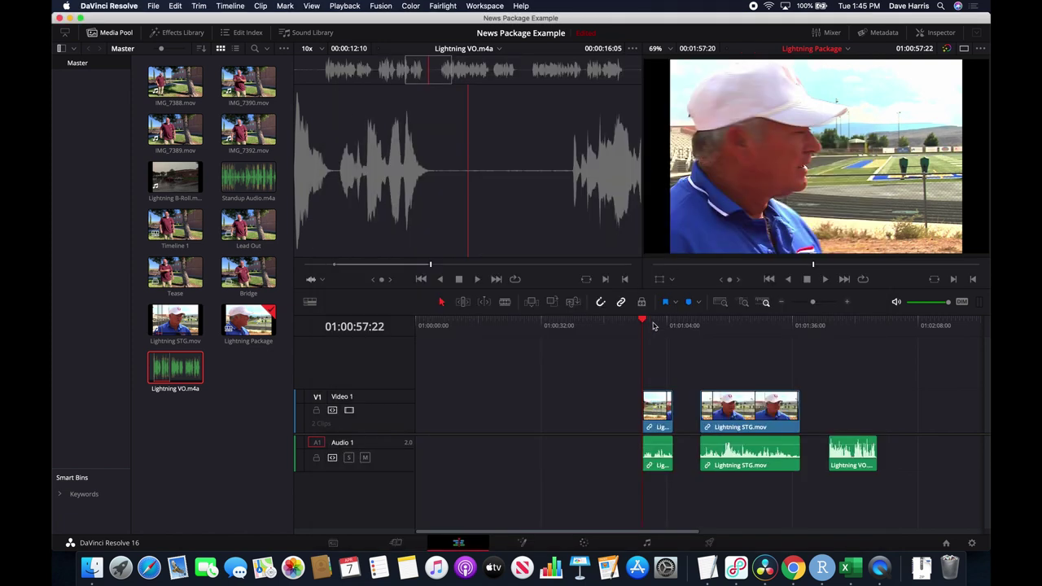
{"action": "key", "text": "space"}
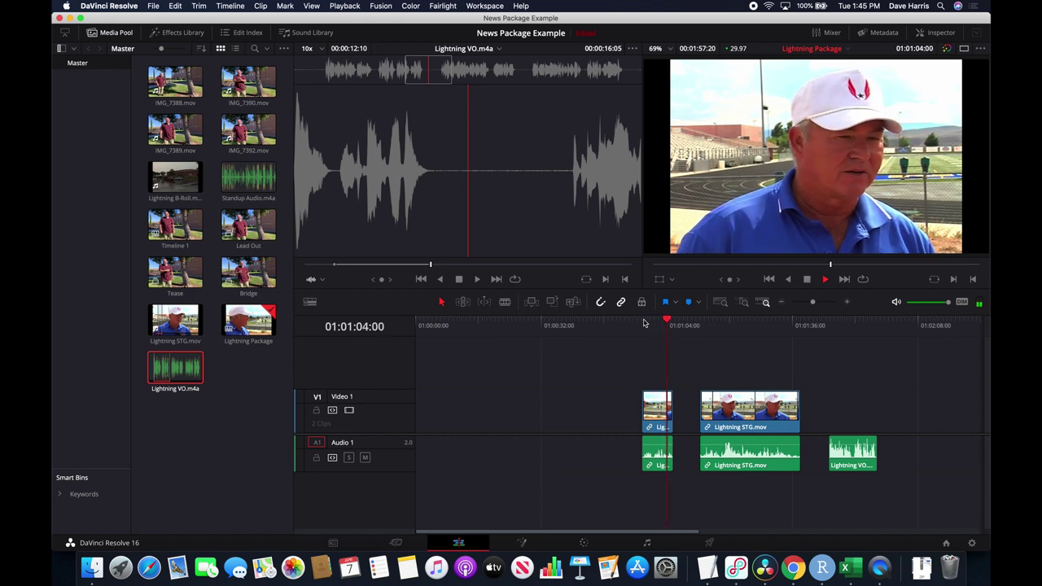
{"action": "key", "text": "space"}
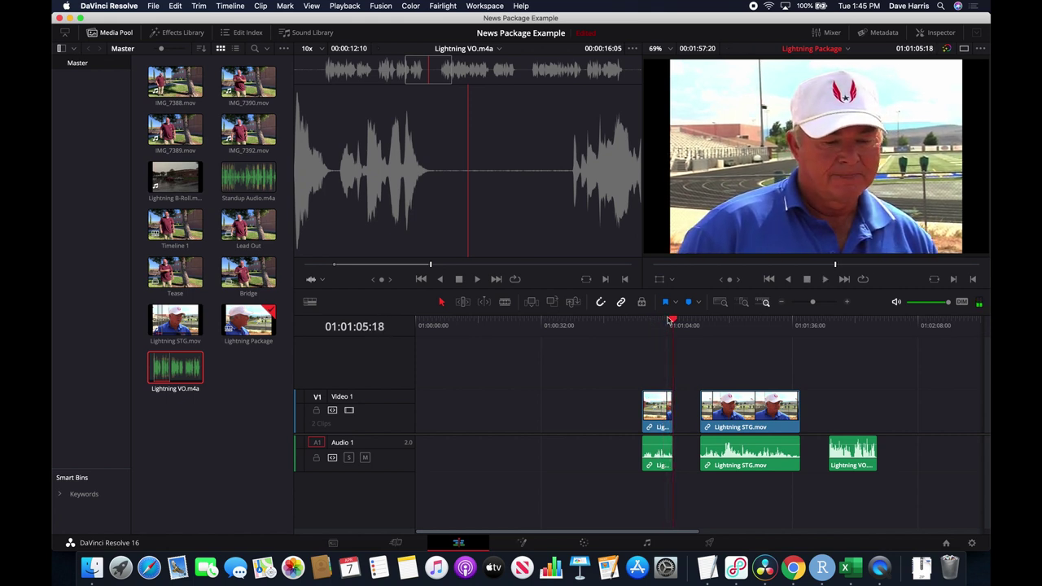
Move the short linked clip to follow the Lightning VO audio on V1/A1.
{"action": "left_click_drag", "start_coordinate": [649, 413], "coordinate": [883, 437]}
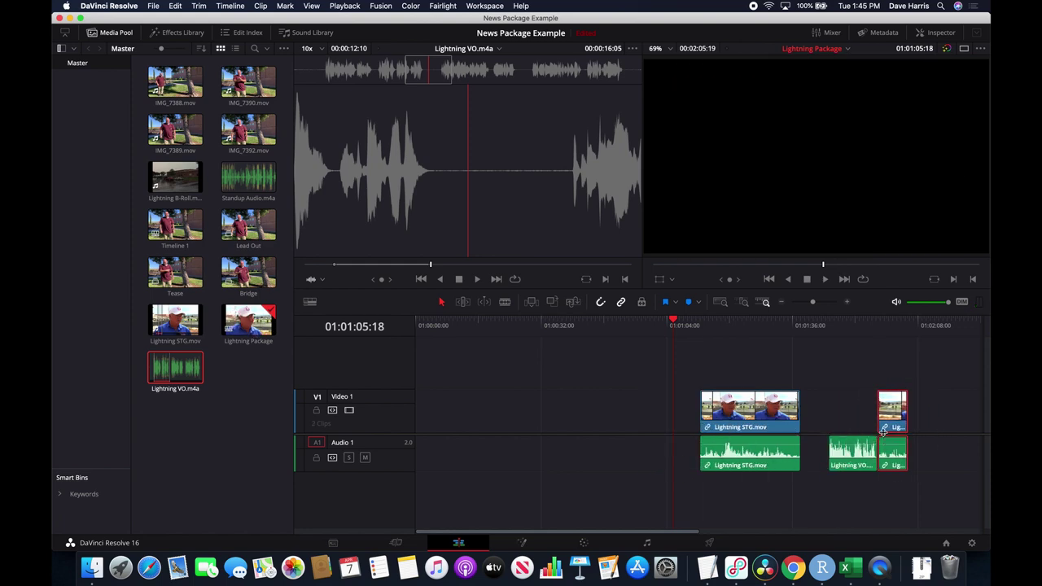
{"action": "scroll", "coordinate": [862, 382], "scroll_direction": "right", "scroll_amount": 5}
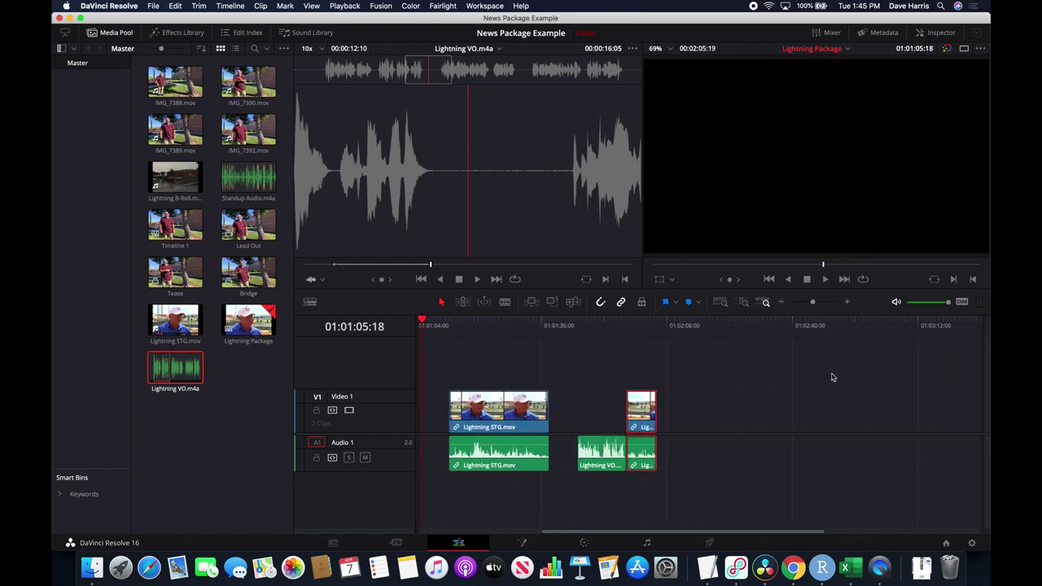
{"action": "key", "text": "super+Tab"}
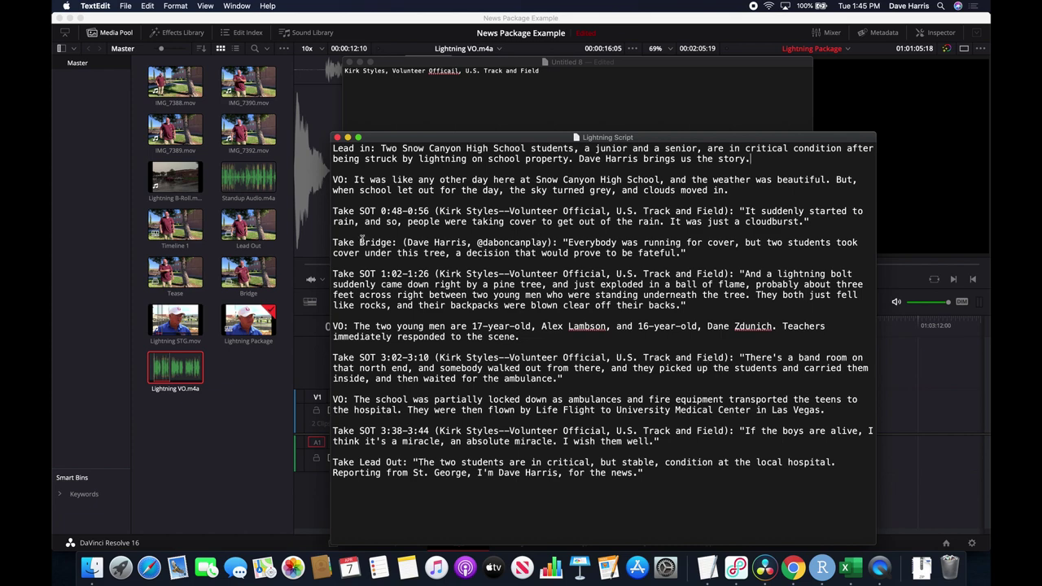
{"action": "key", "text": "super+Tab"}
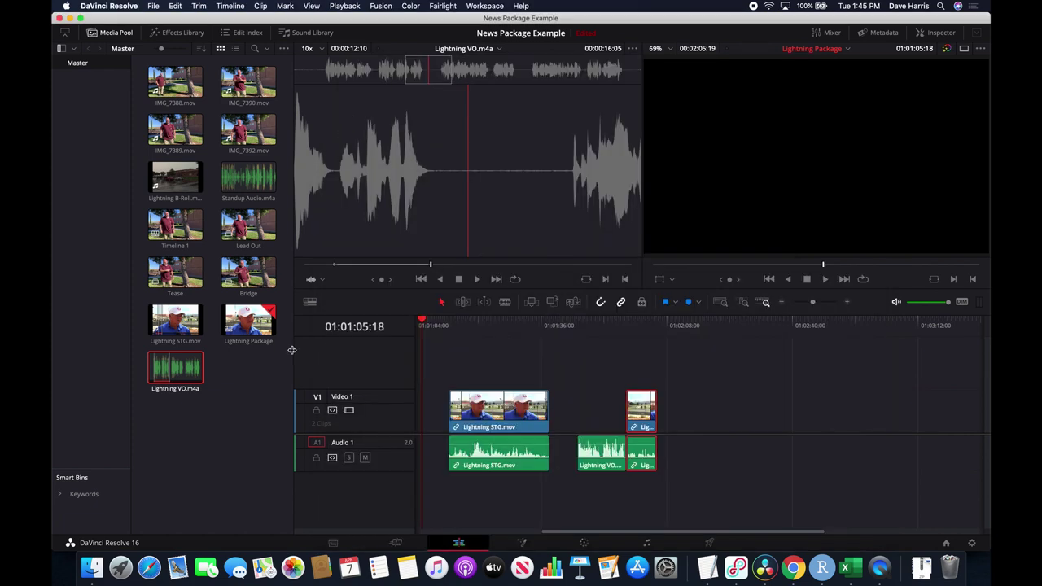
{"action": "left_click", "coordinate": [254, 286]}
{"action": "left_click", "coordinate": [254, 453]}
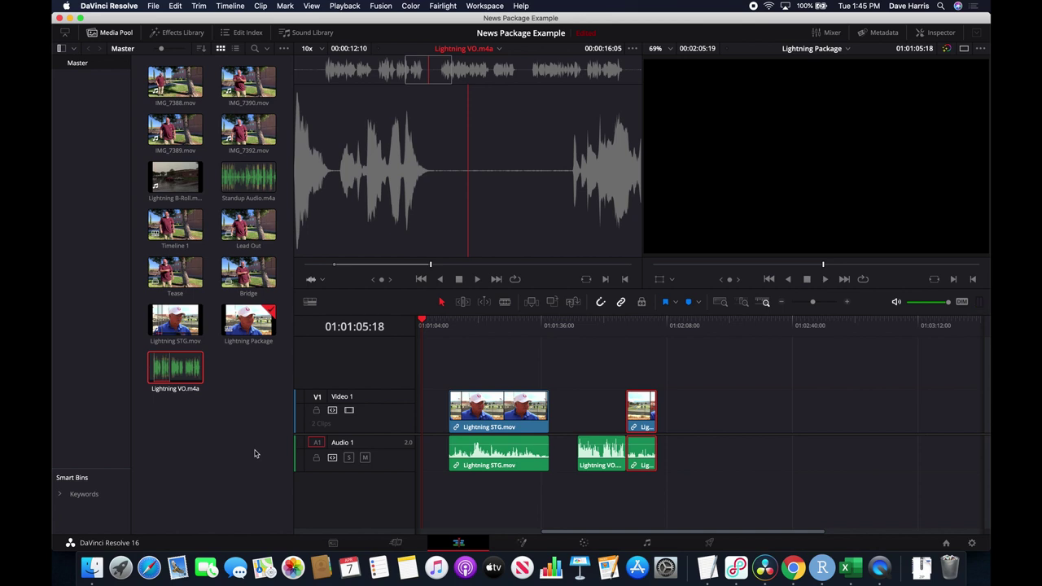
Preview the Bridge clip and mark its In point near 00:00:01:22, leaving 00:00:08:04.
{"action": "left_click", "coordinate": [248, 278]}
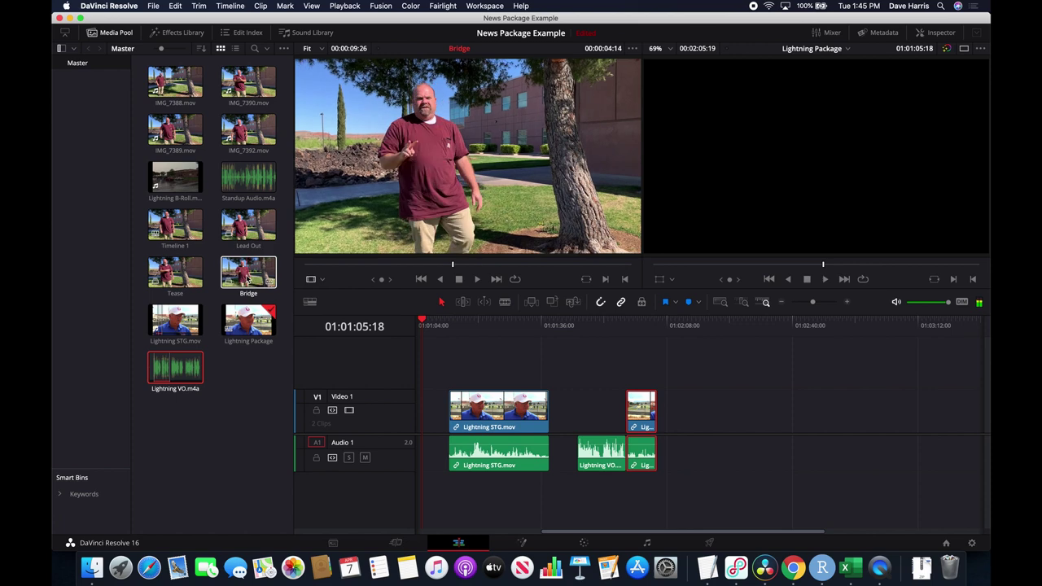
{"action": "left_click_drag", "start_coordinate": [404, 267], "coordinate": [309, 266]}
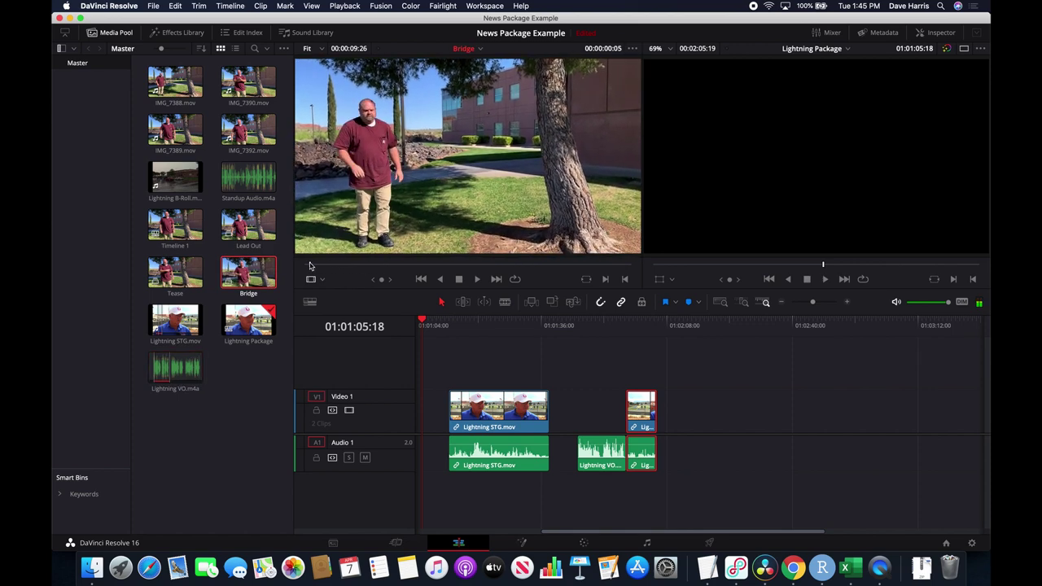
{"action": "key", "text": "space"}
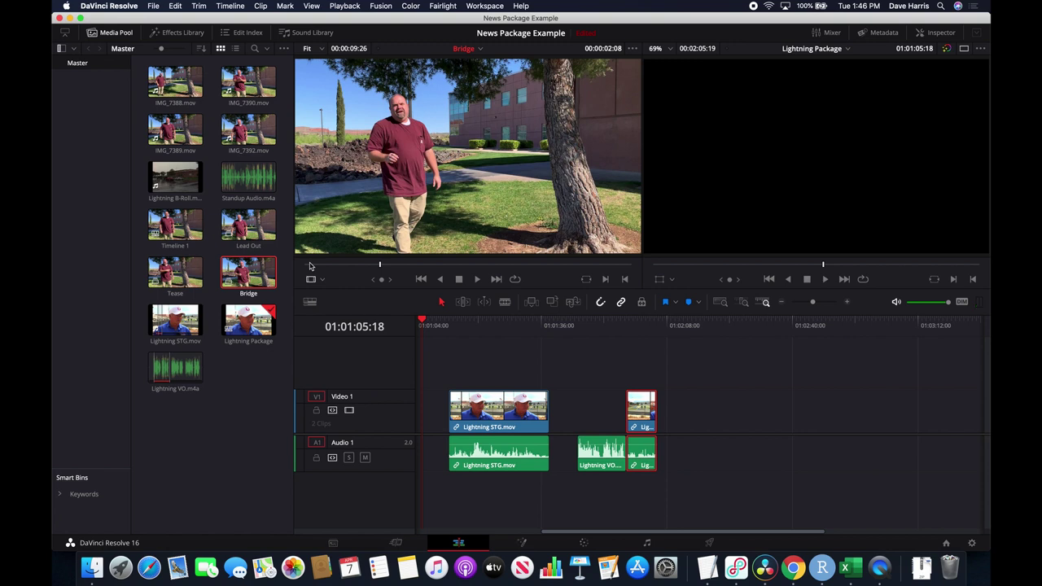
{"action": "key", "text": "j"}
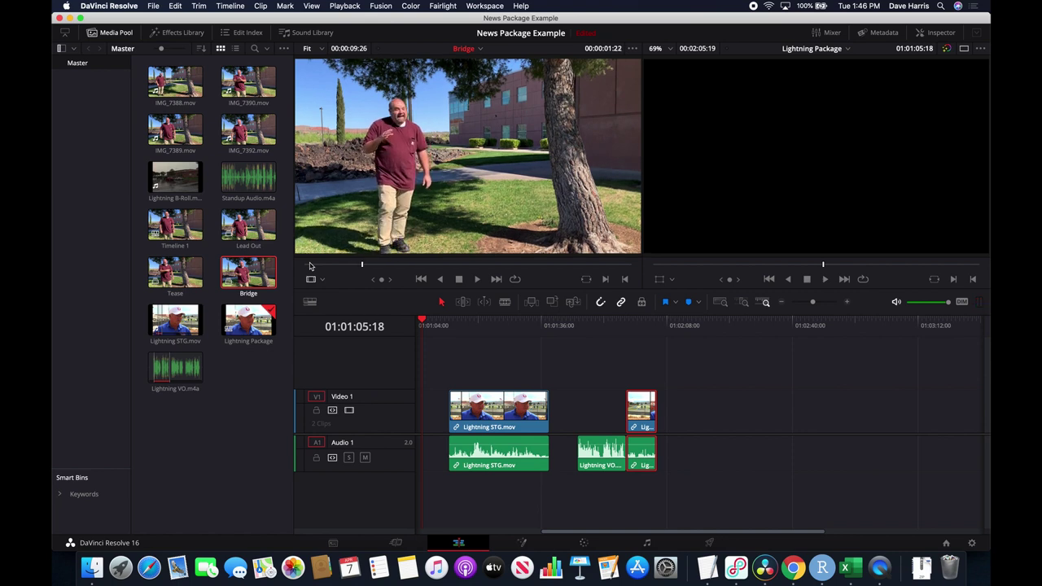
{"action": "key", "text": "i"}
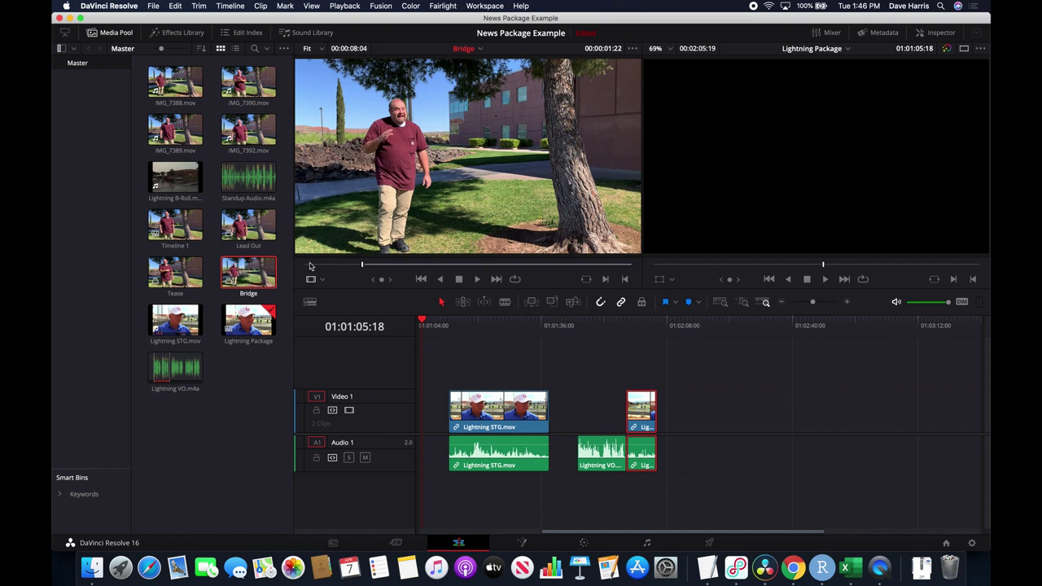
{"action": "key", "text": "space"}
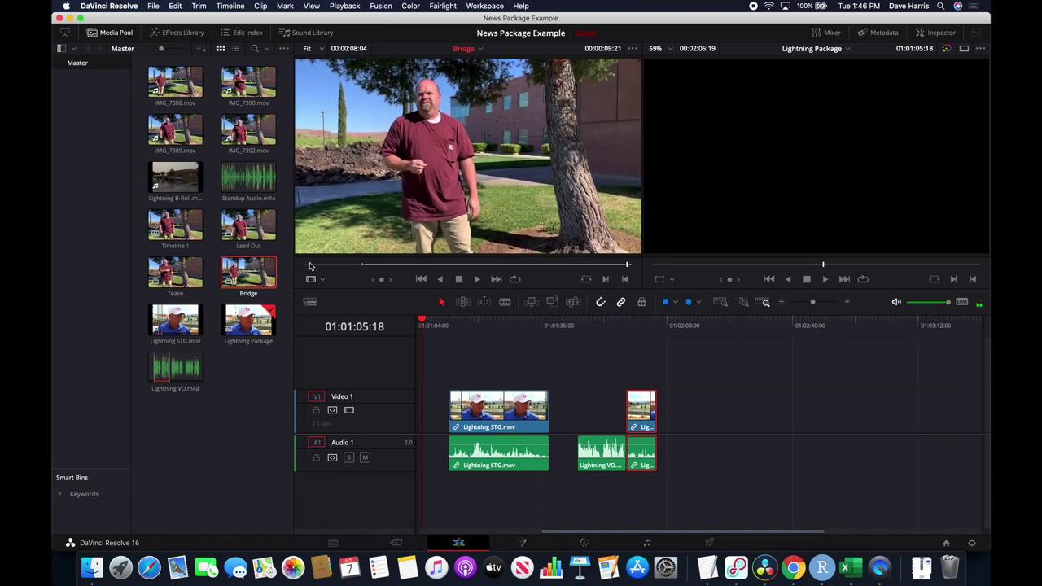
Drop the Bridge clip onto V1/A1 and snap it right after the short clip.
{"action": "left_click_drag", "start_coordinate": [492, 191], "coordinate": [667, 425]}
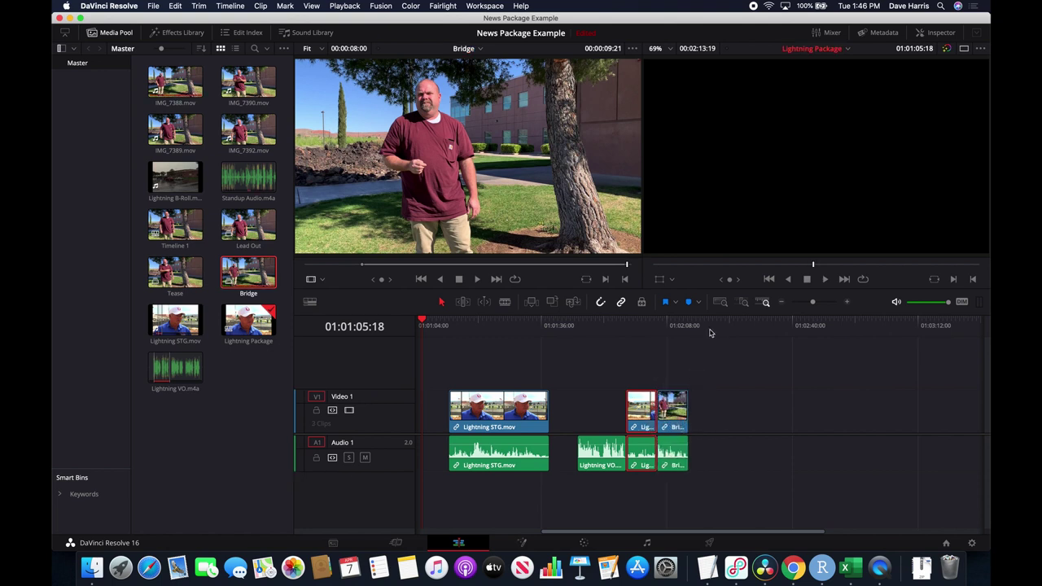
{"action": "key", "text": "super+z"}
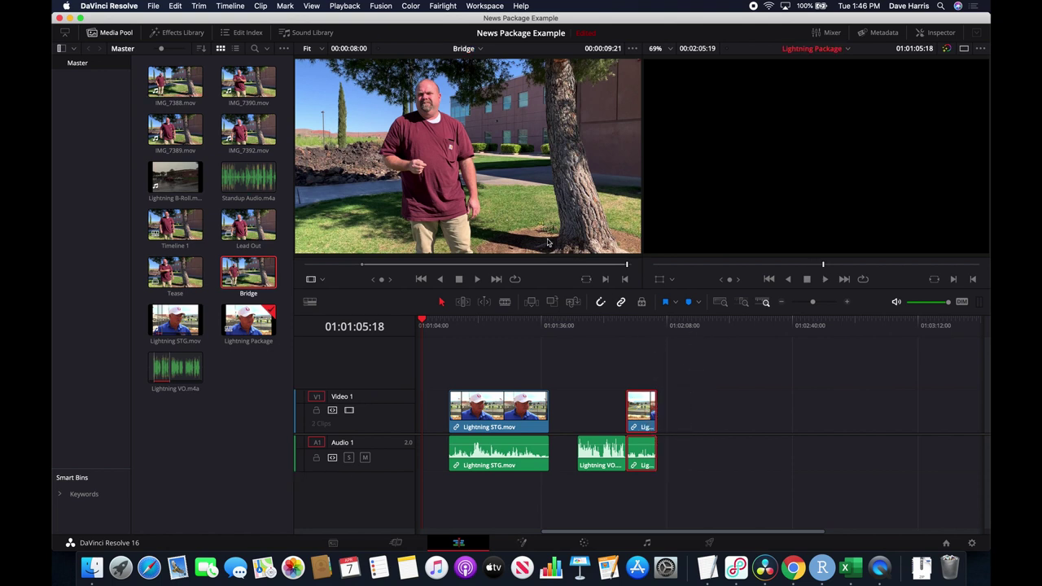
{"action": "left_click_drag", "start_coordinate": [524, 206], "coordinate": [660, 400]}
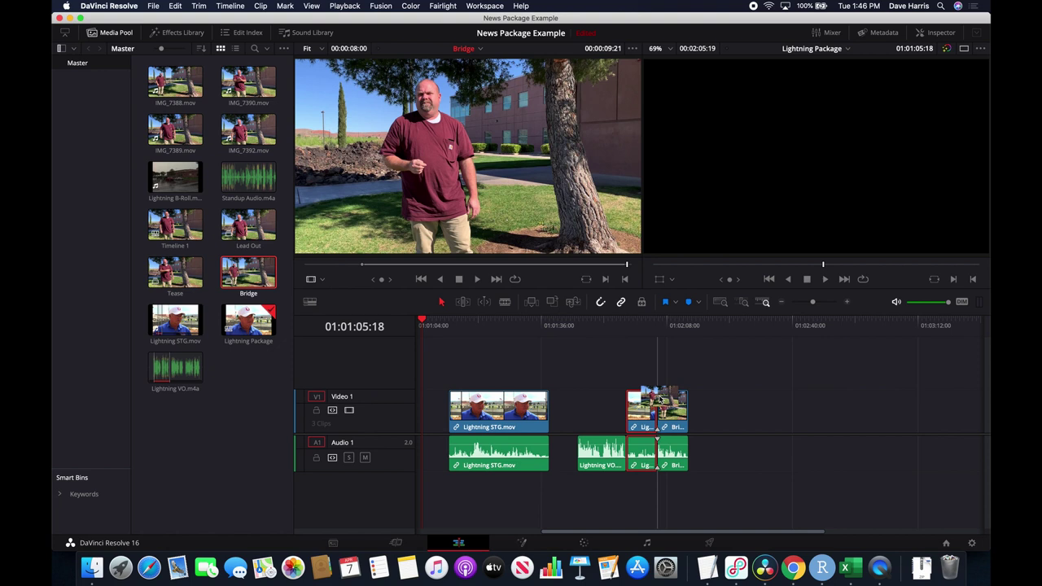
{"action": "left_click_drag", "start_coordinate": [659, 399], "coordinate": [659, 400]}
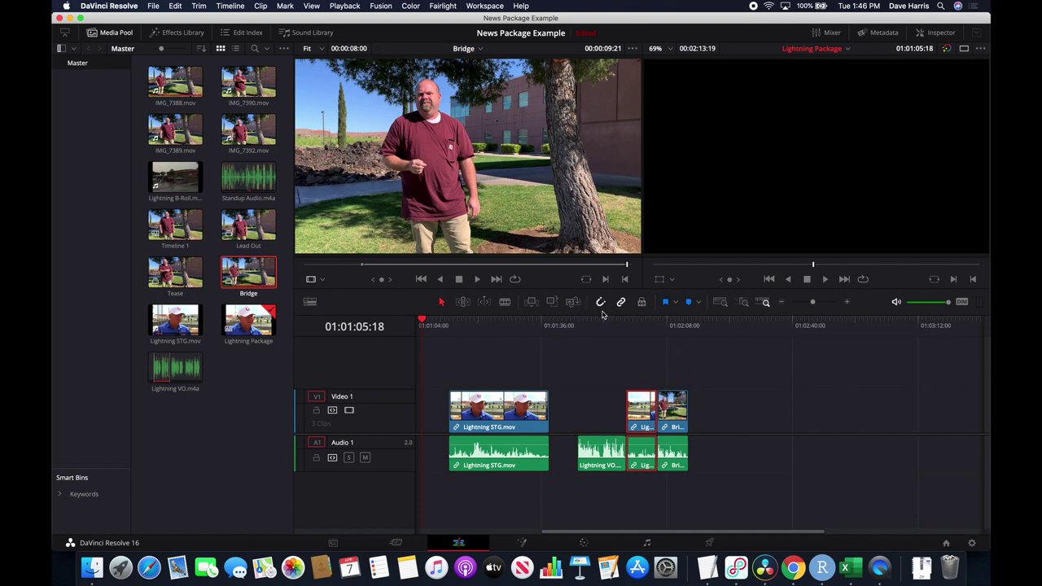
{"action": "left_click_drag", "start_coordinate": [679, 421], "coordinate": [739, 419]}
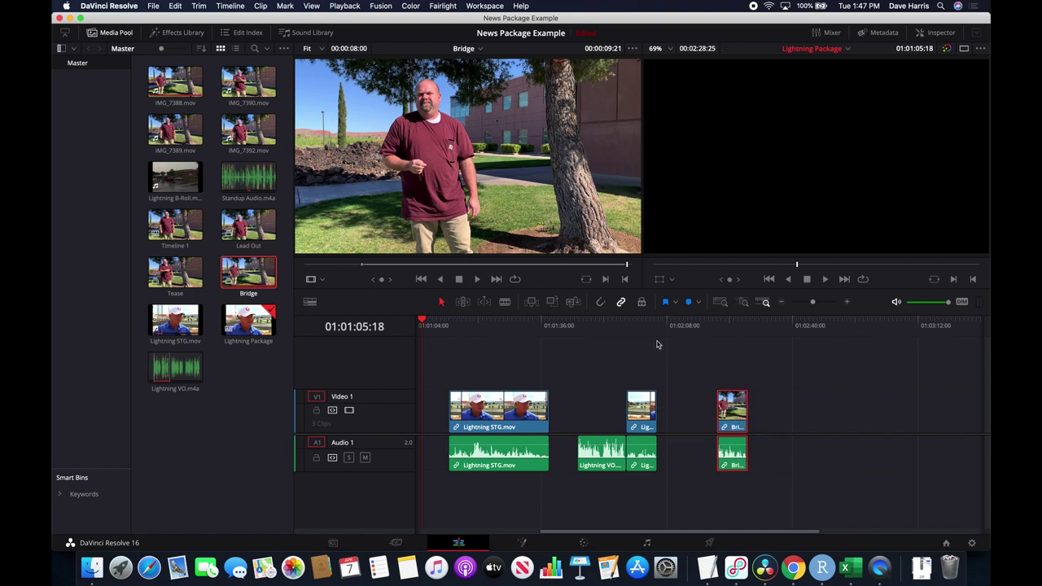
{"action": "left_click", "coordinate": [599, 302]}
{"action": "left_click_drag", "start_coordinate": [726, 404], "coordinate": [675, 404]}
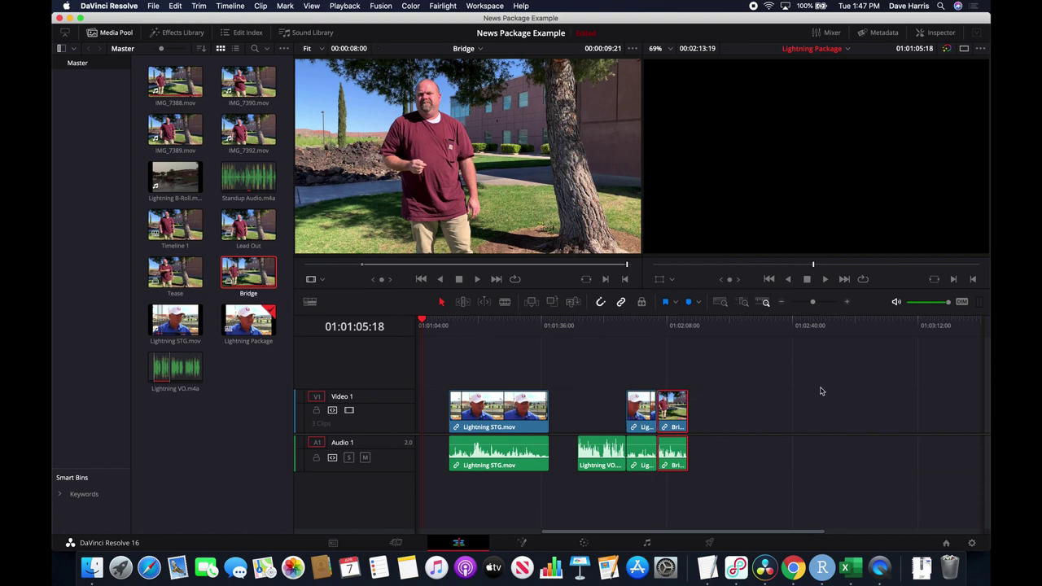
Play the Lightning STG bite on the timeline to about 01:01:36:04 and compare it with the TextEdit script.
{"action": "key", "text": "super+Tab"}
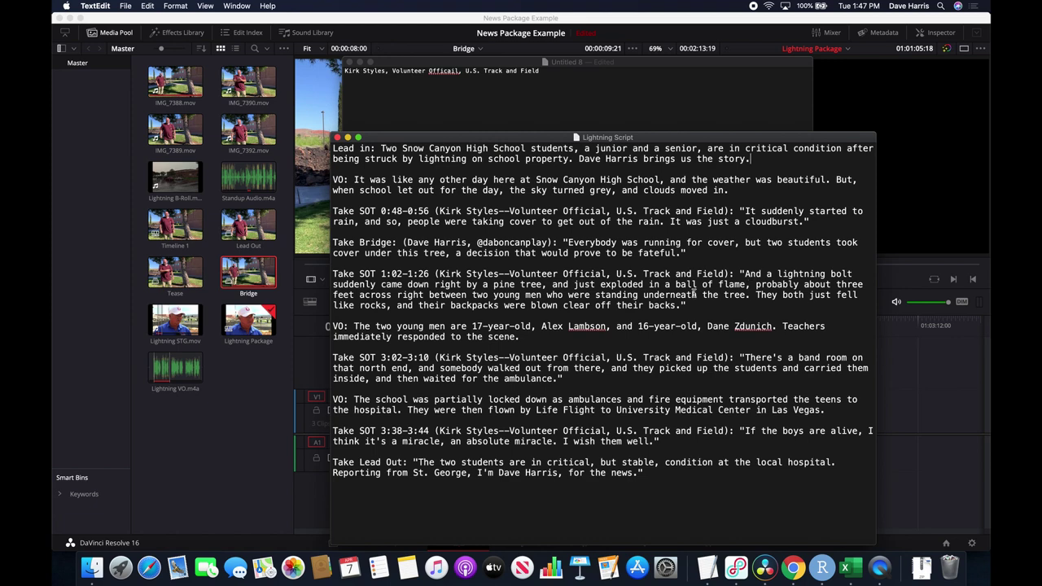
{"action": "key", "text": "super+Tab"}
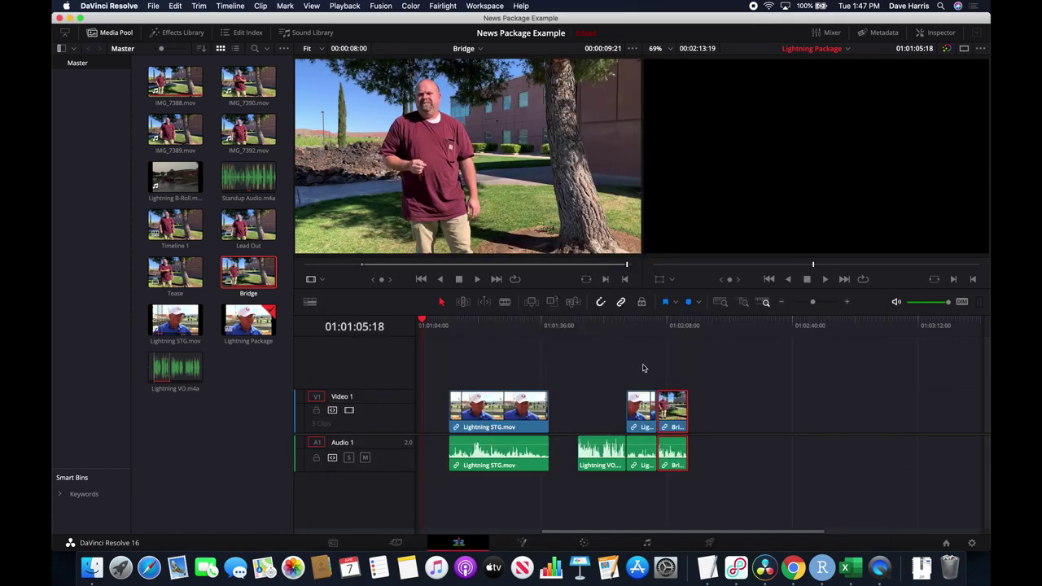
{"action": "left_click", "coordinate": [446, 324]}
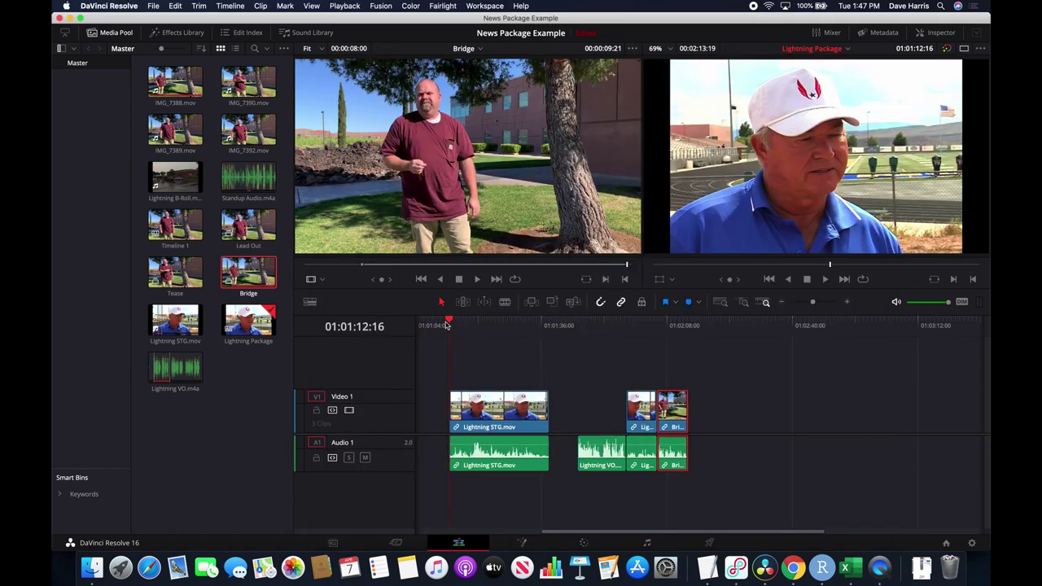
{"action": "key", "text": "space"}
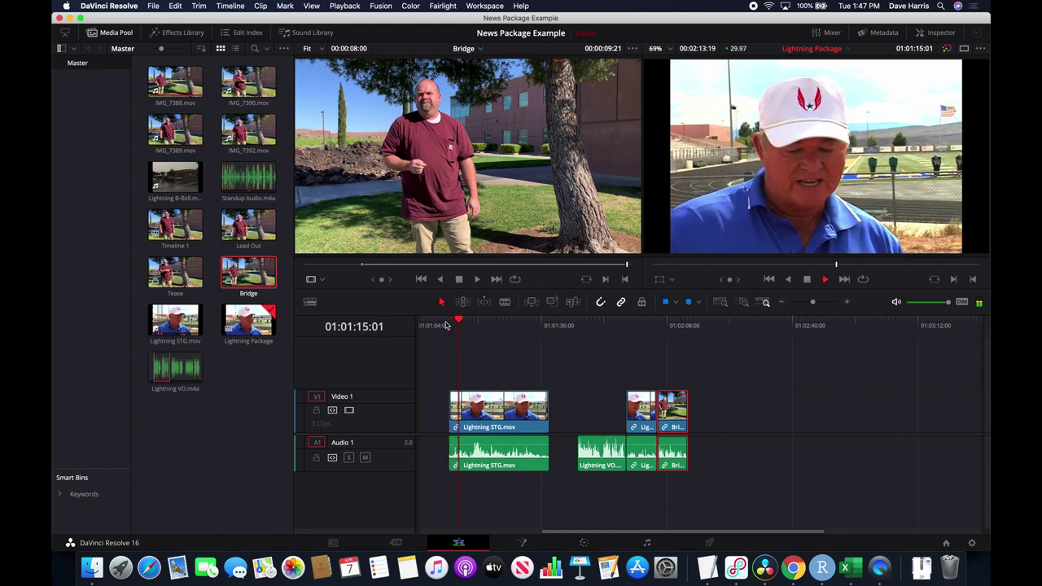
{"action": "key", "text": "space"}
{"action": "left_click", "coordinate": [533, 325]}
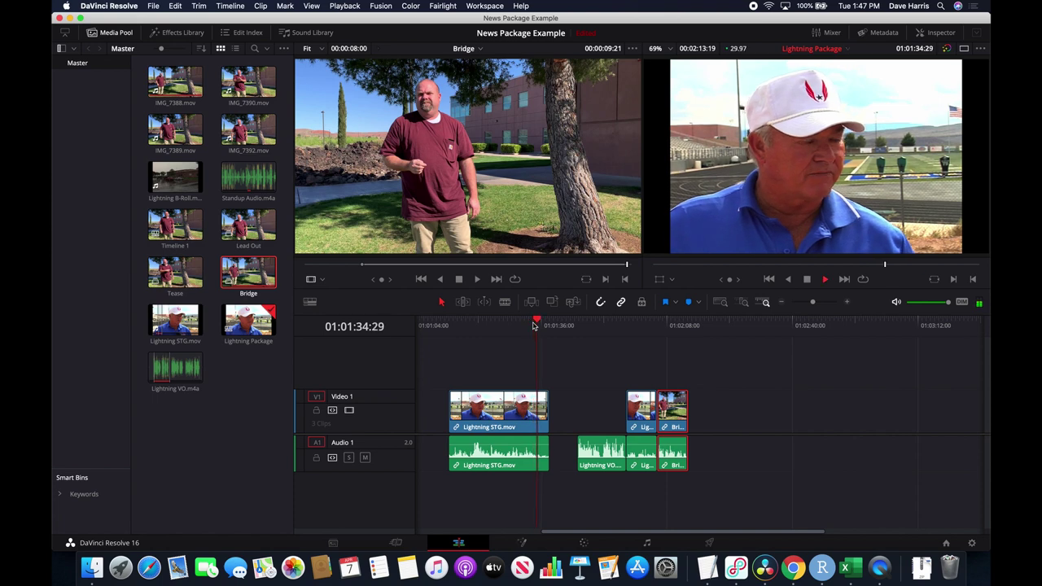
{"action": "key", "text": "space"}
{"action": "key", "text": "super+Tab"}
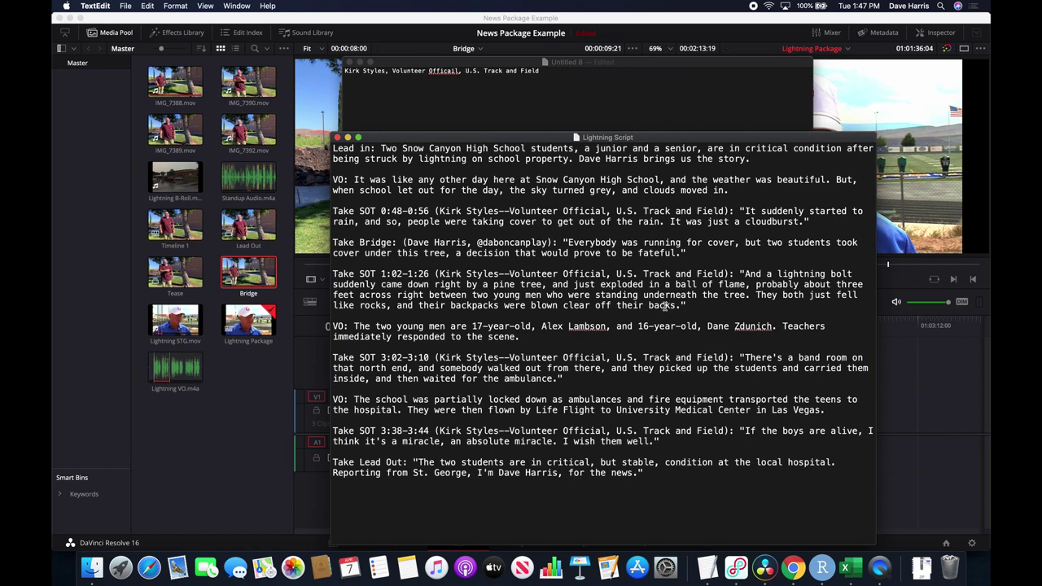
{"action": "key", "text": "super+Tab"}
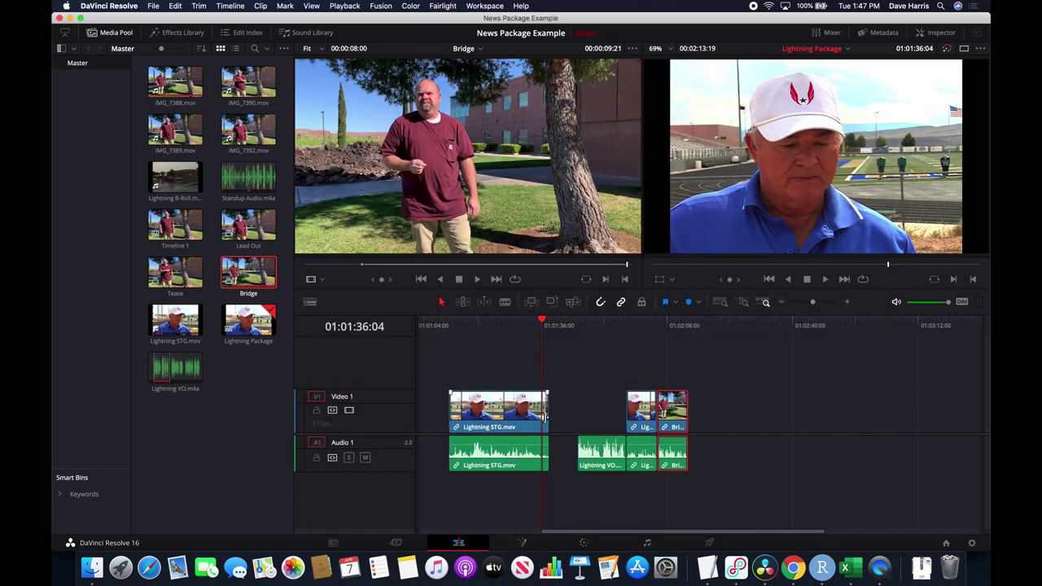
Move Lightning STG.mov after the Bridge clip and save the project.
{"action": "left_click_drag", "start_coordinate": [492, 427], "coordinate": [735, 429]}
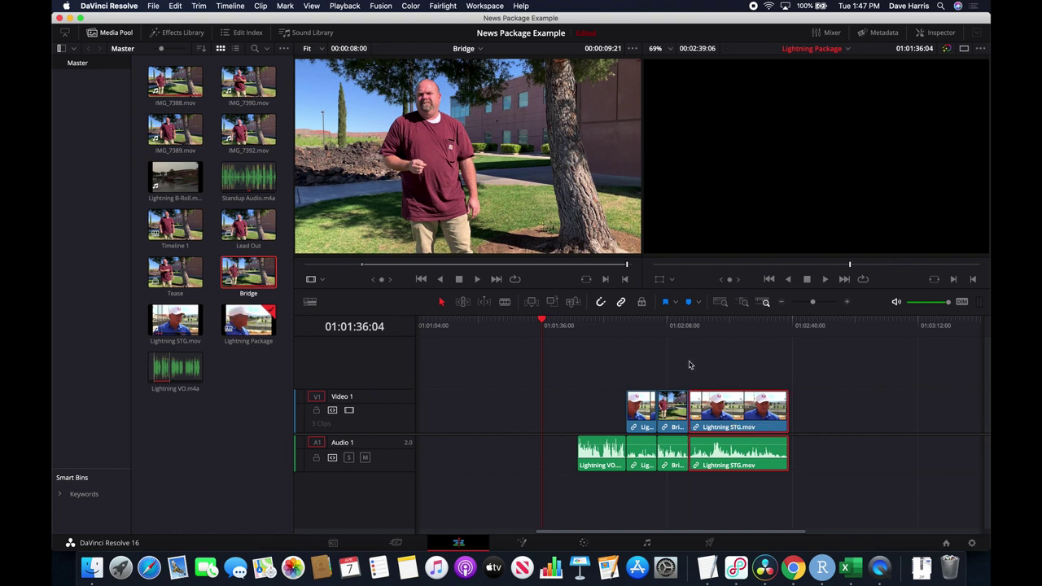
{"action": "scroll", "coordinate": [689, 365], "scroll_direction": "right", "scroll_amount": 5}
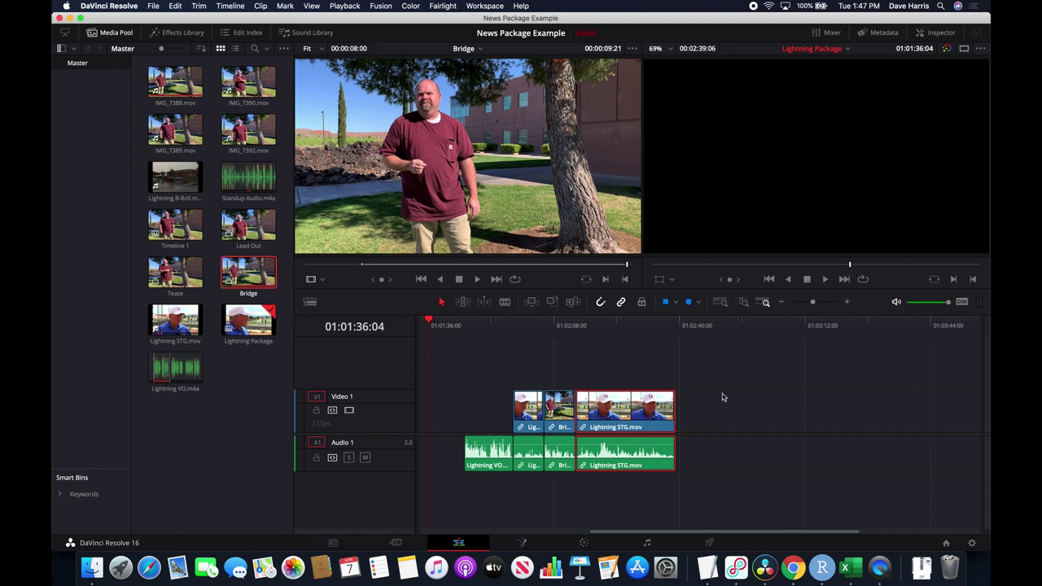
{"action": "key", "text": "super+s"}
Check the script in TextEdit, then make the source viewer active.
{"action": "key", "text": "super+Tab"}
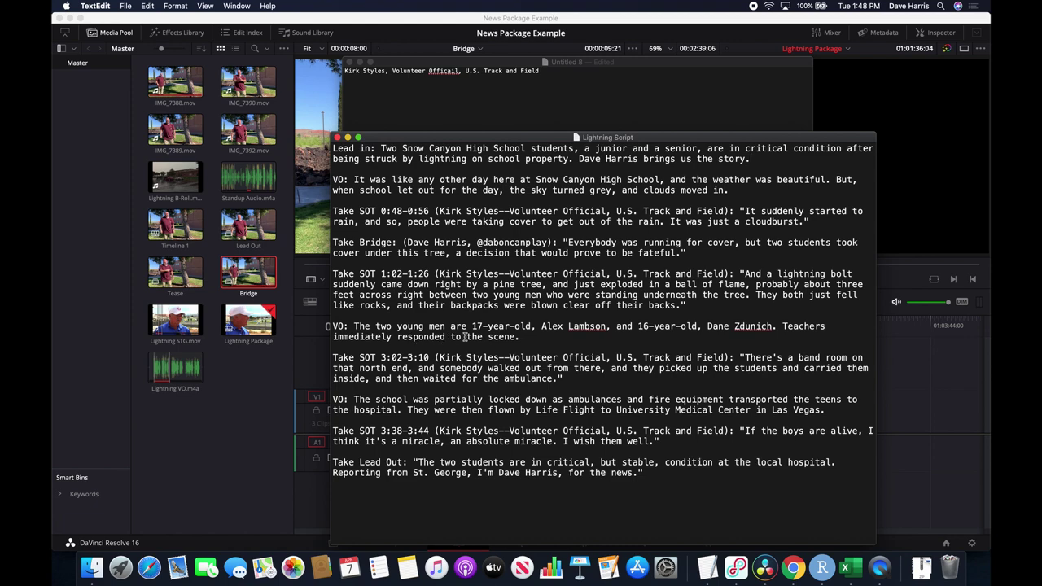
{"action": "key", "text": "super+Tab"}
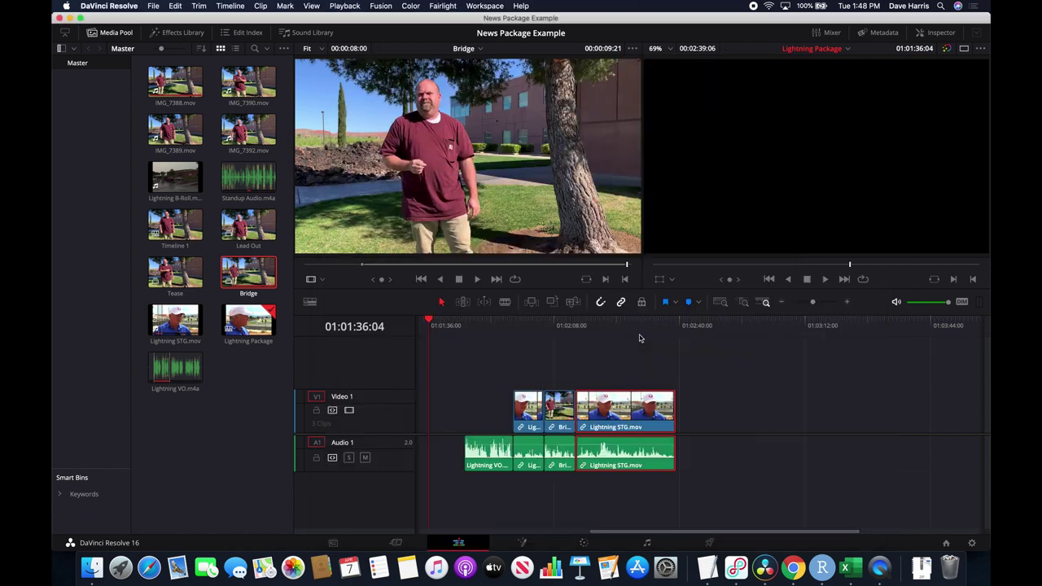
{"action": "left_click", "coordinate": [461, 68]}
Load Lightning VO.m4a in the source viewer and set an In point at the section start.
{"action": "left_click", "coordinate": [480, 50]}
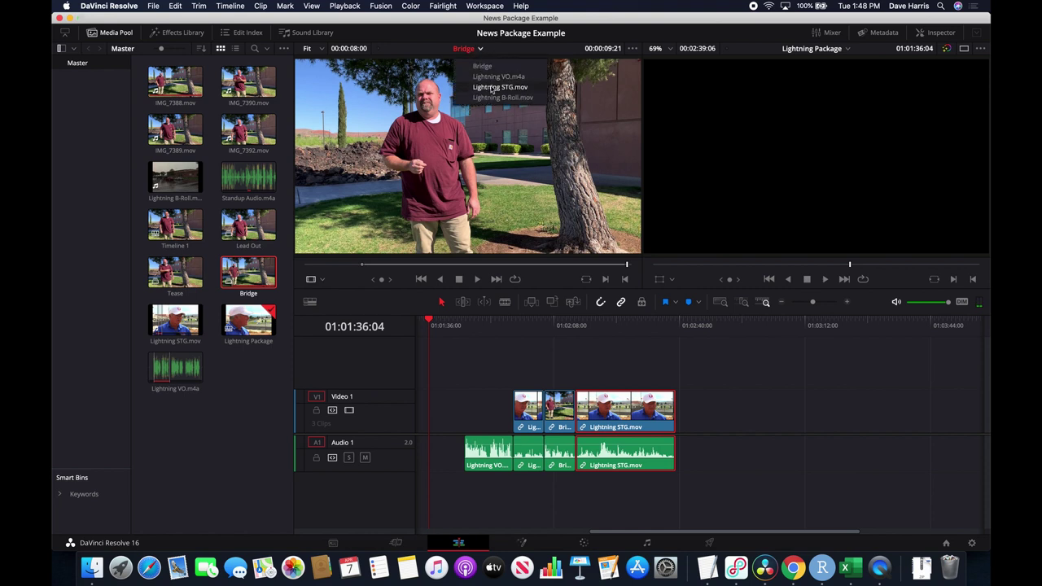
{"action": "left_click", "coordinate": [500, 76]}
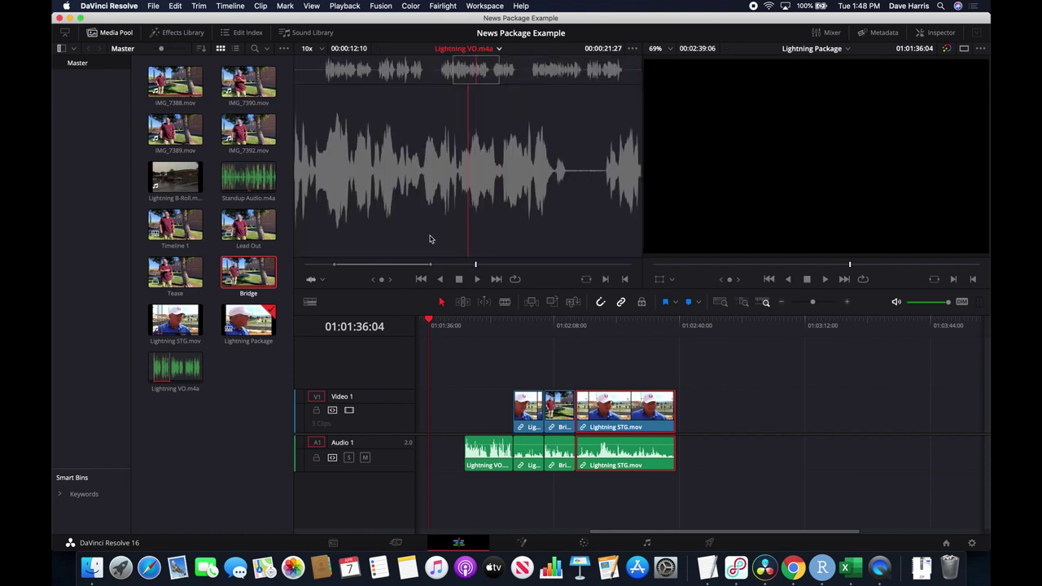
{"action": "left_click_drag", "start_coordinate": [450, 268], "coordinate": [434, 267]}
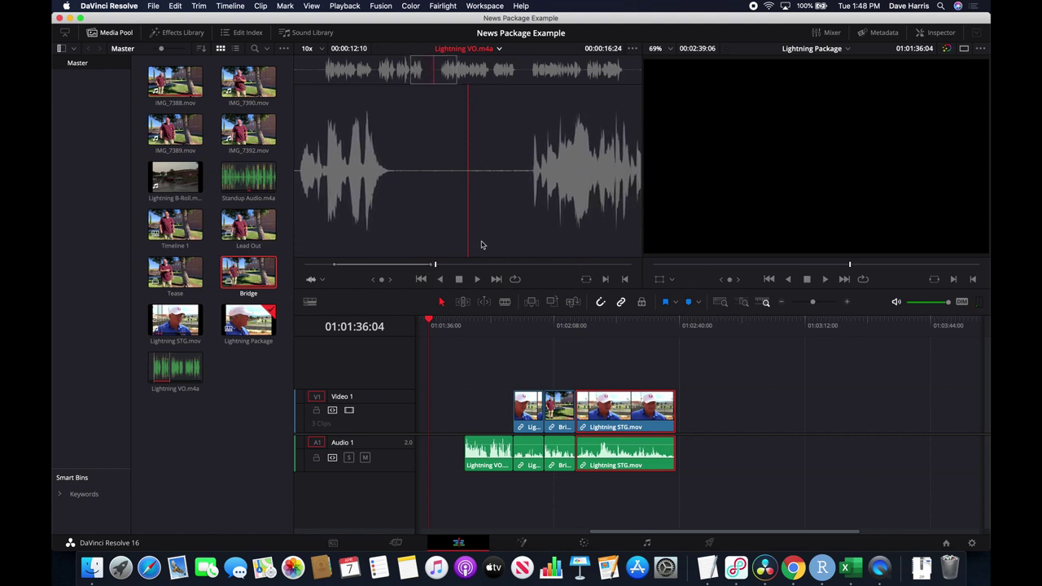
{"action": "key", "text": "space"}
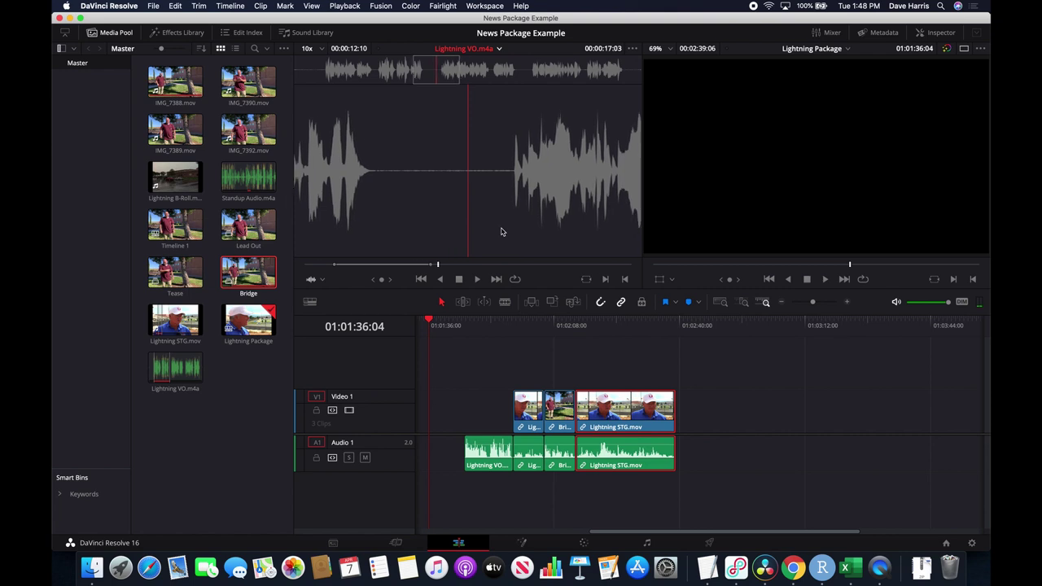
{"action": "key", "text": "space"}
{"action": "key", "text": "Right"}
{"action": "key", "text": "Right"}
{"action": "key", "text": "Right"}
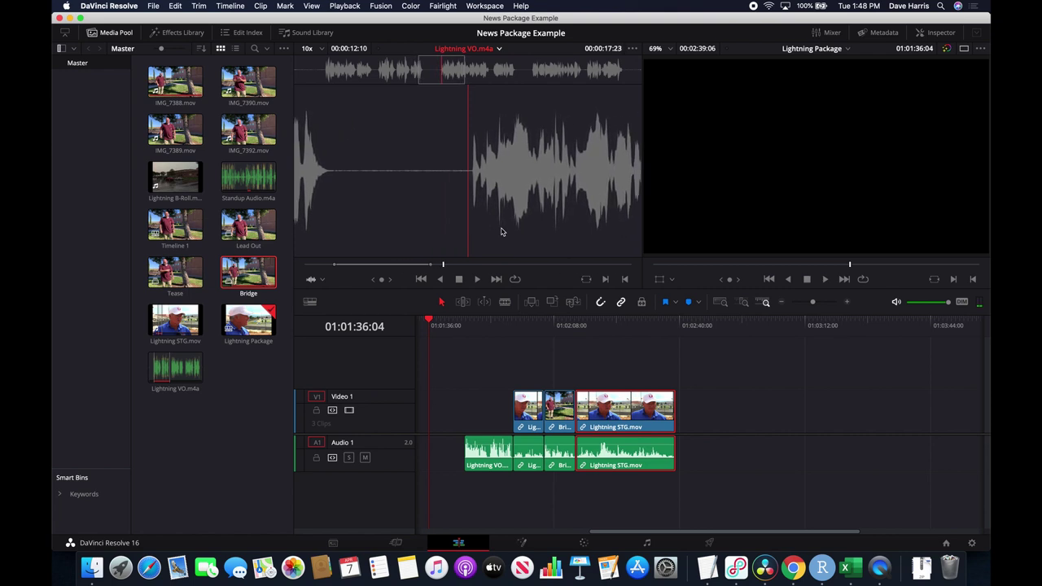
{"action": "key", "text": "Right"}
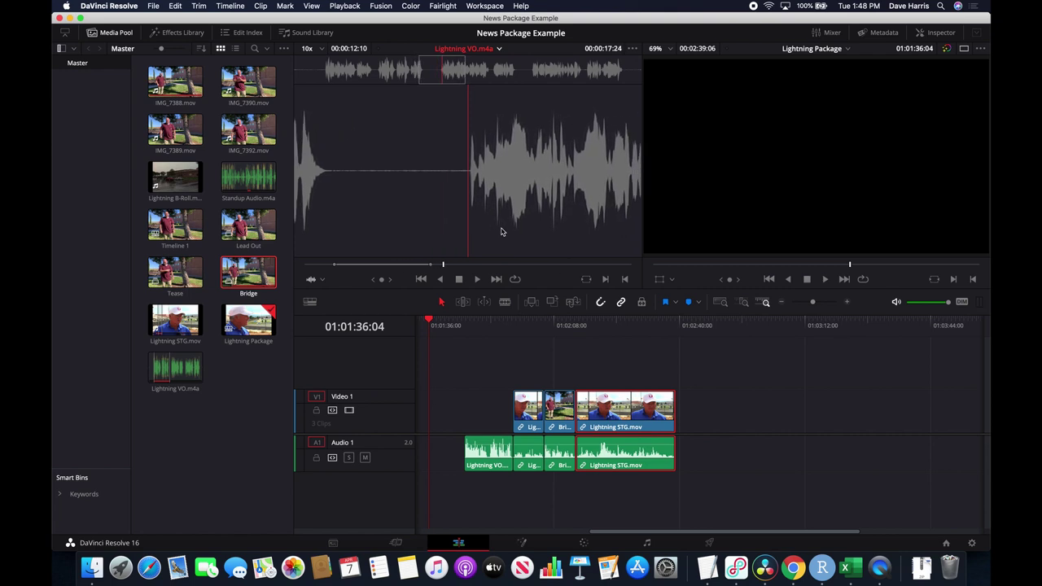
{"action": "key", "text": "i"}
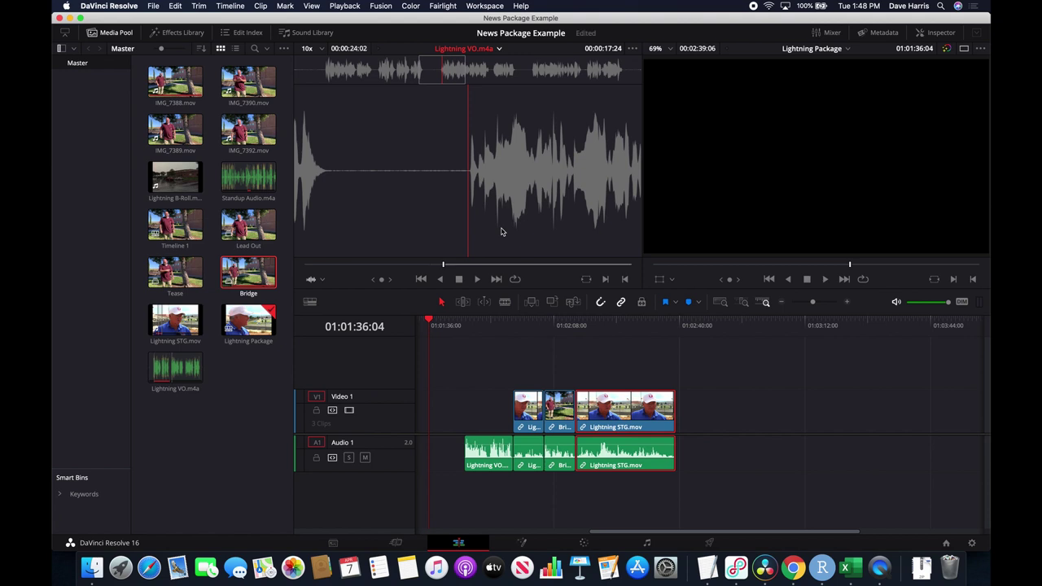
Play the voice-over against the script and mark the Out point 9 seconds 14 frames later.
{"action": "key", "text": "space"}
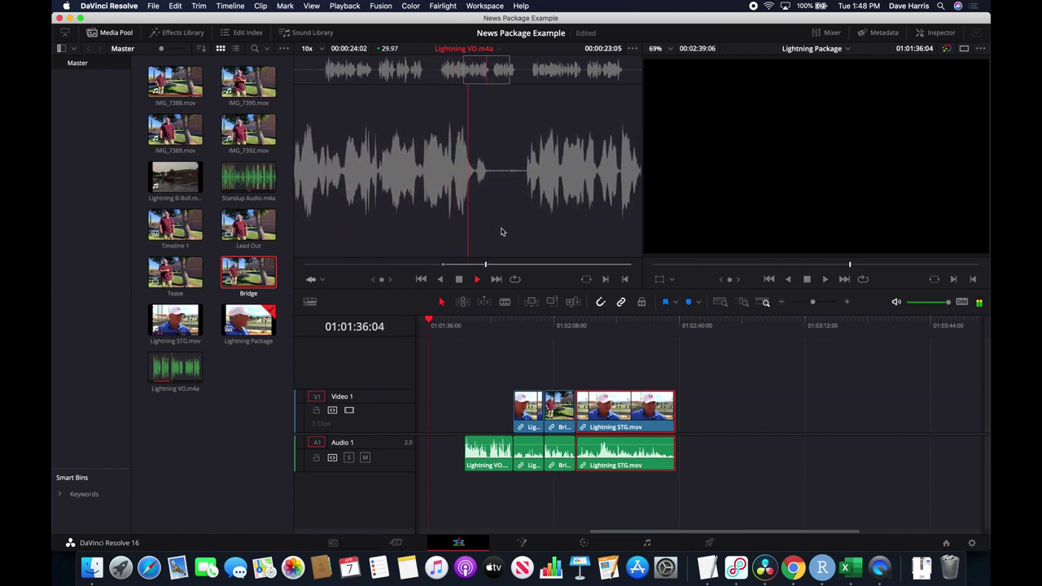
{"action": "key", "text": "space"}
{"action": "key", "text": "super+Tab"}
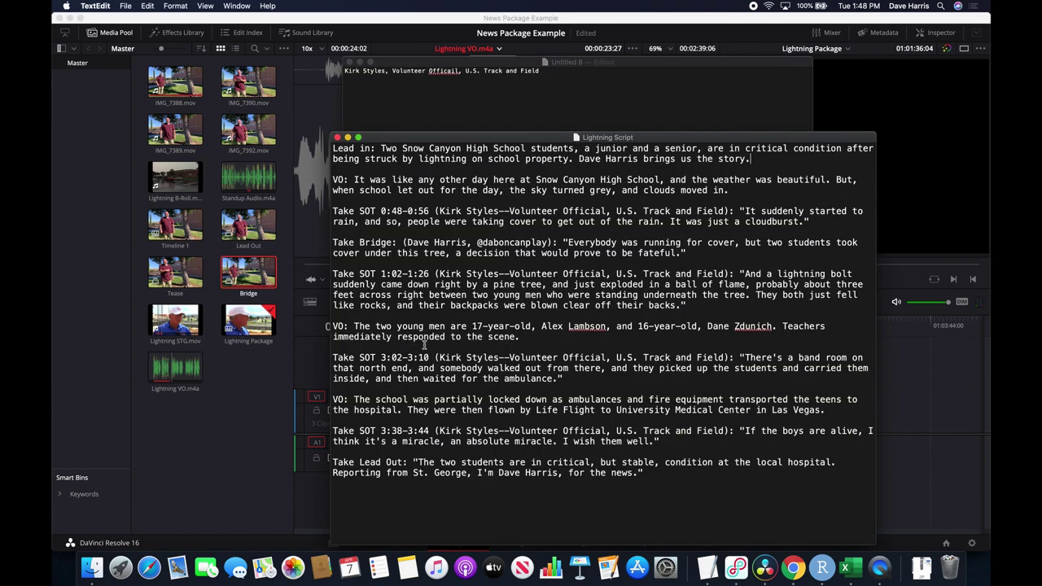
{"action": "key", "text": "super+Tab"}
{"action": "key", "text": "space"}
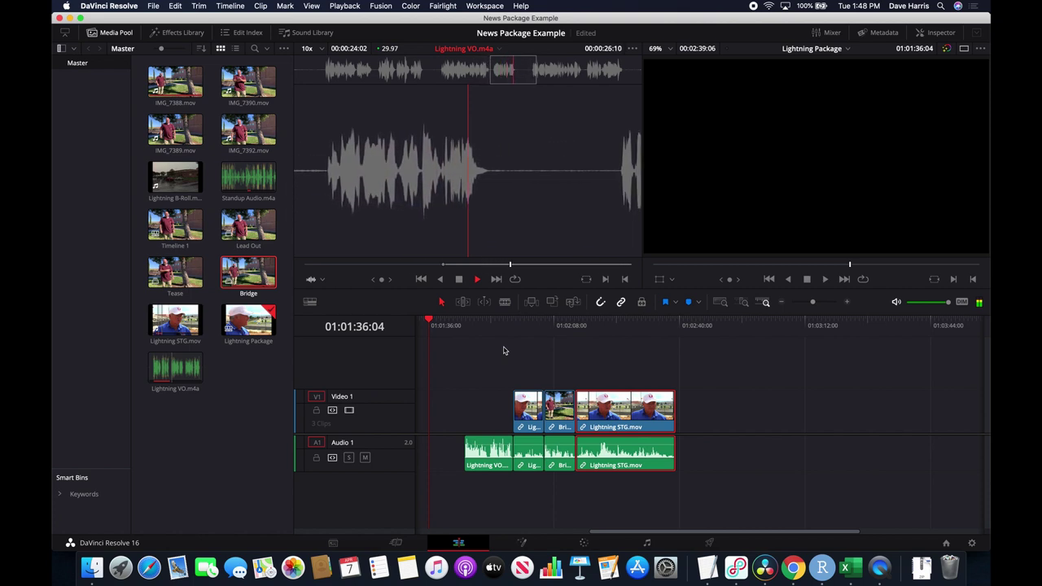
{"action": "key", "text": "space"}
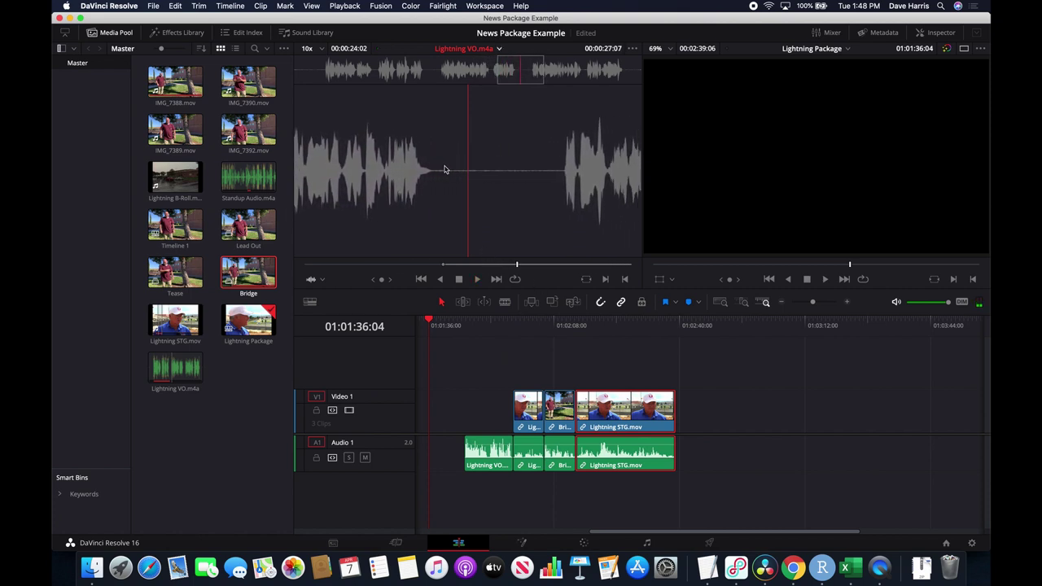
{"action": "key", "text": "o"}
Place the marked voice-over at the end of Audio 1, then review the script's next piece.
{"action": "left_click_drag", "start_coordinate": [507, 225], "coordinate": [681, 442]}
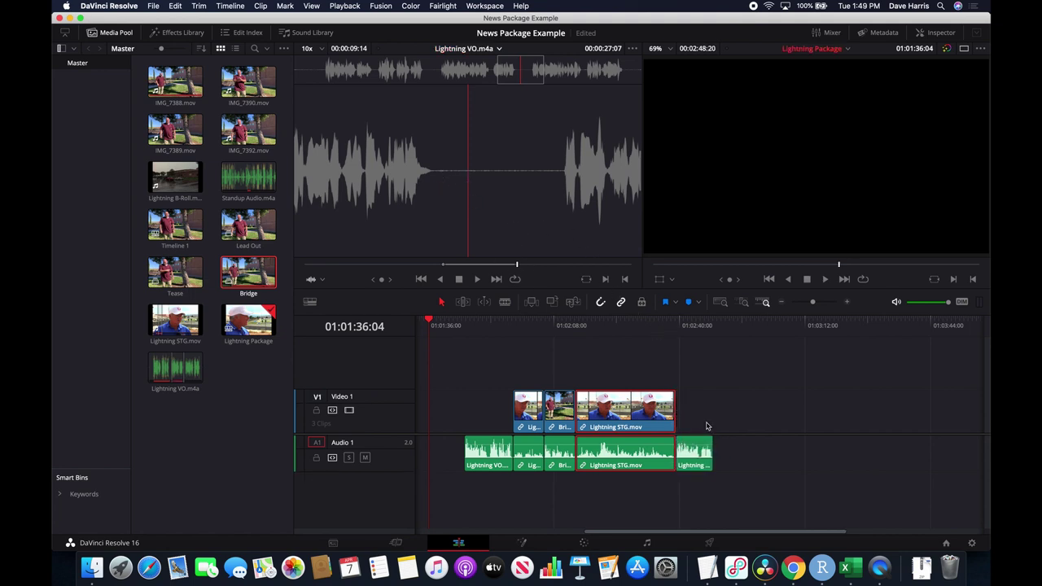
{"action": "key", "text": "super+Tab"}
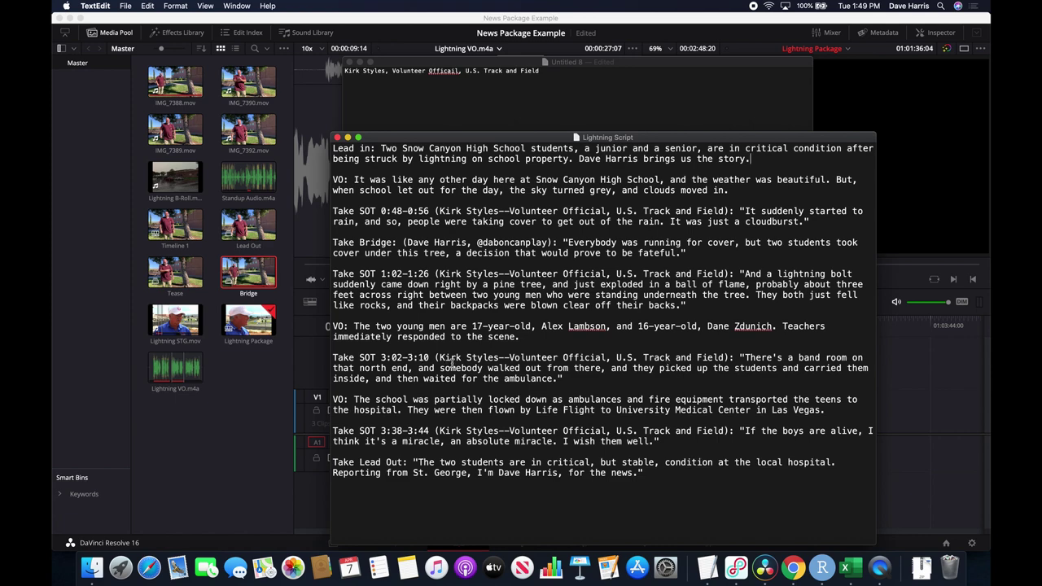
{"action": "key", "text": "super+Tab"}
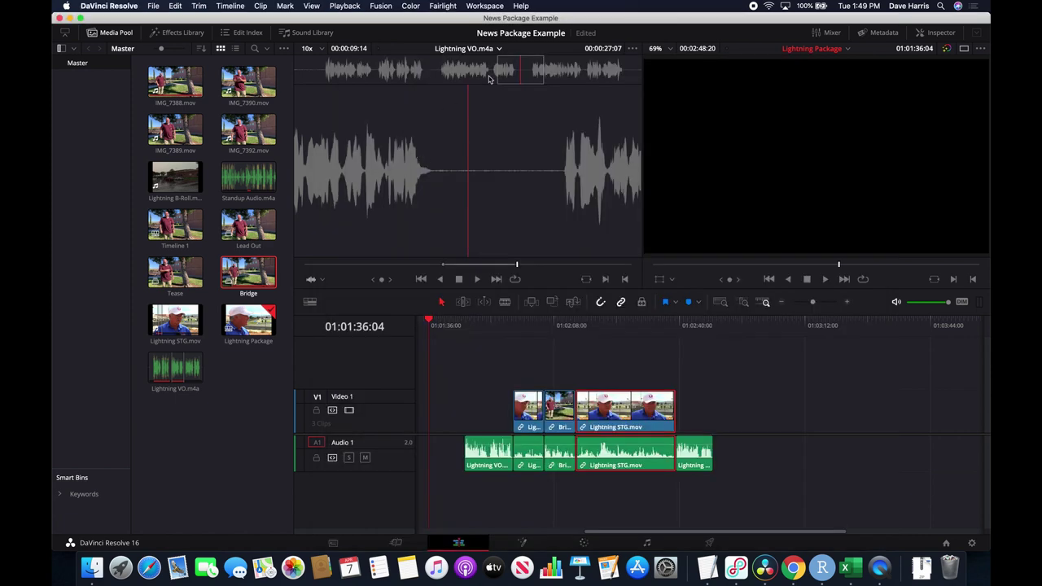
Load Lightning STG.mov as the source, locate the next sound bite and mark its Out point.
{"action": "left_click", "coordinate": [497, 49]}
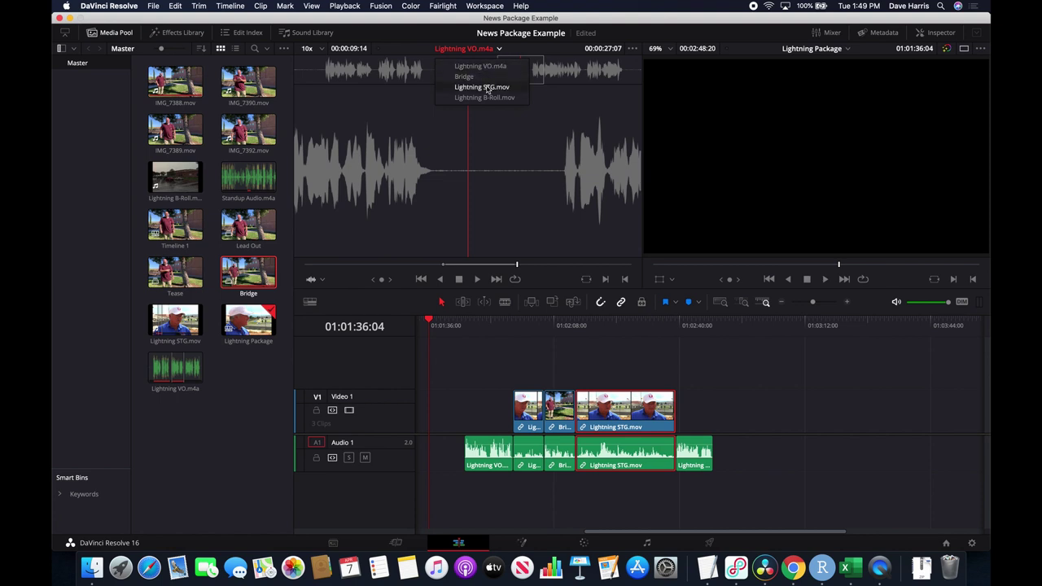
{"action": "left_click", "coordinate": [487, 88]}
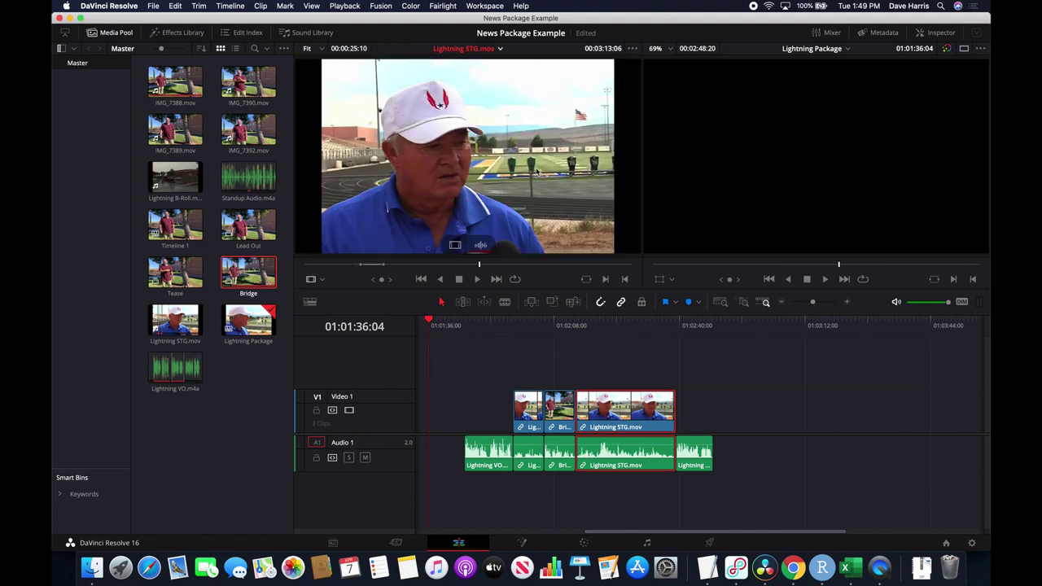
{"action": "left_click", "coordinate": [465, 266]}
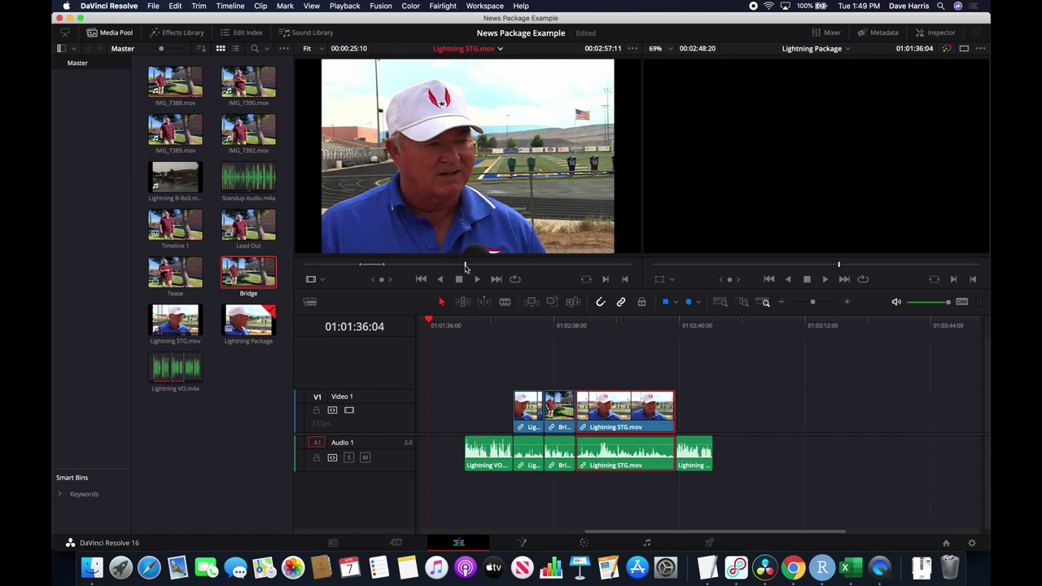
{"action": "key", "text": "space"}
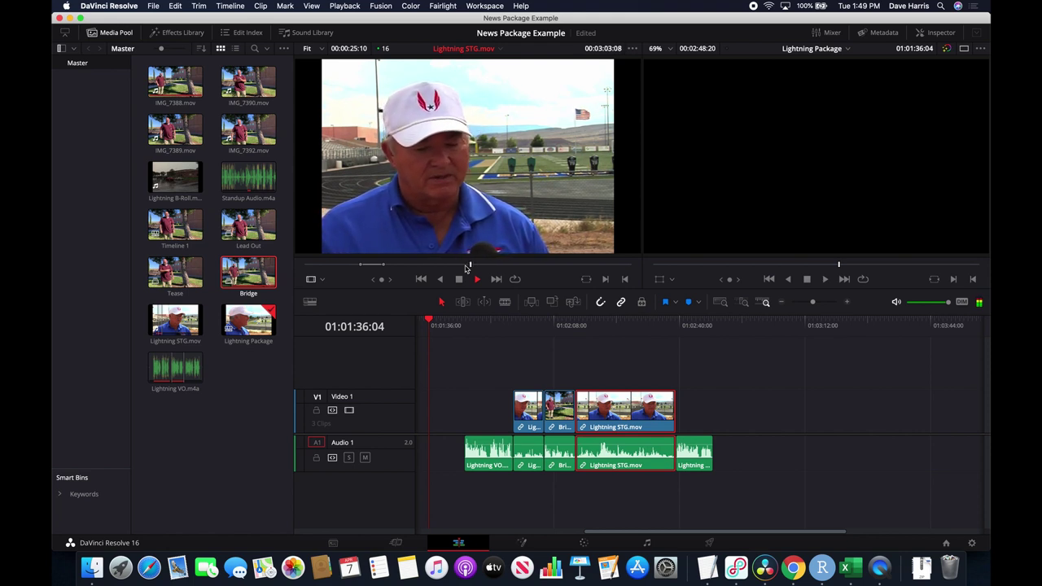
{"action": "key", "text": "space"}
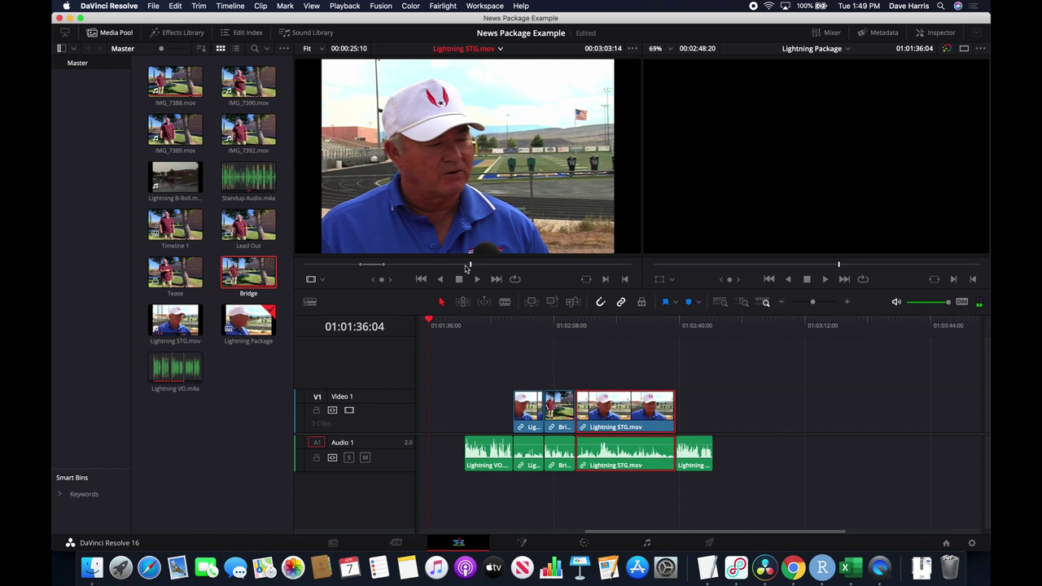
{"action": "key", "text": "j"}
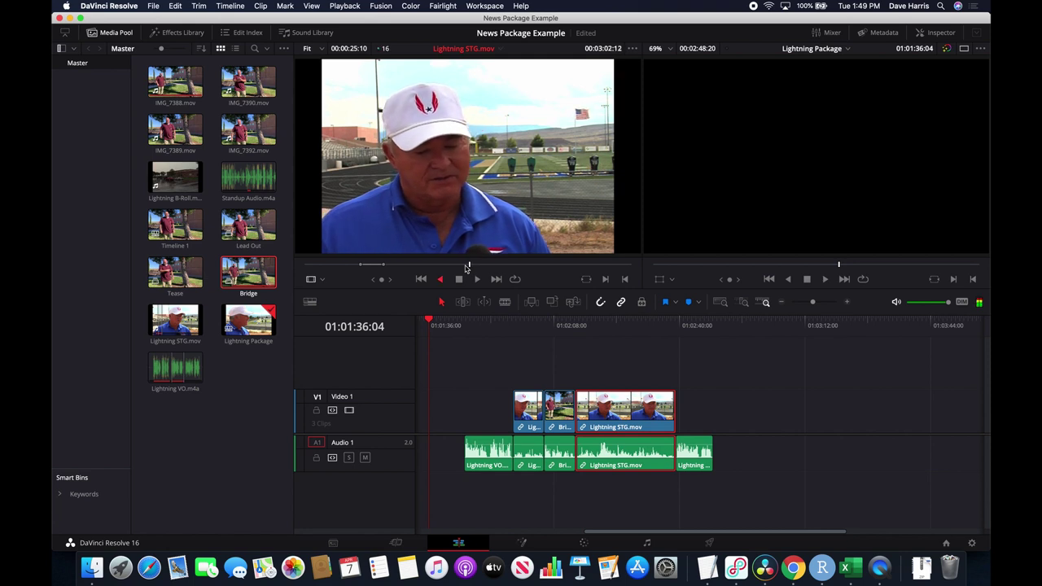
{"action": "key", "text": "k"}
{"action": "key", "text": "l"}
{"action": "key", "text": "k"}
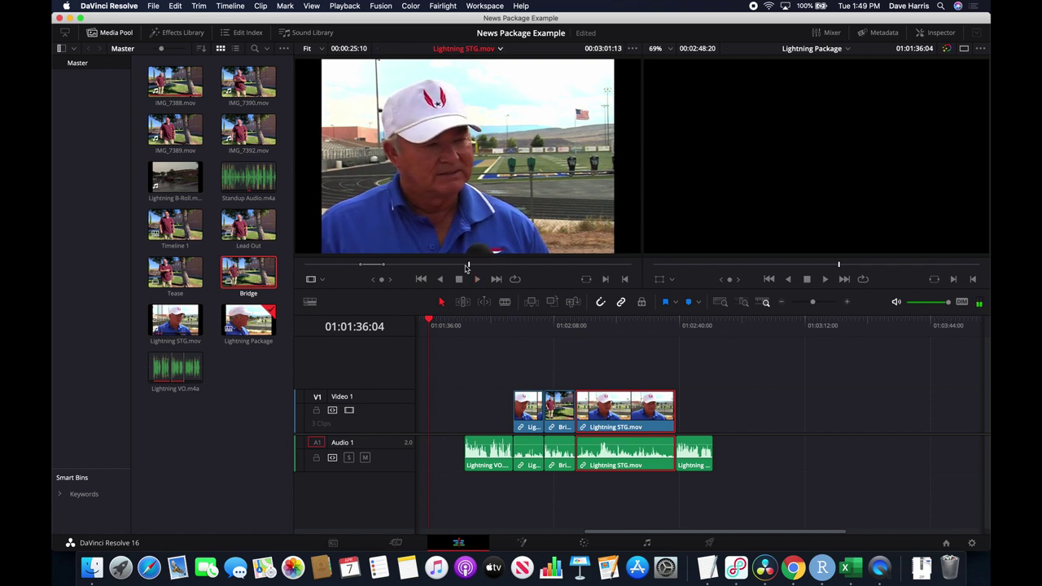
{"action": "key", "text": "l"}
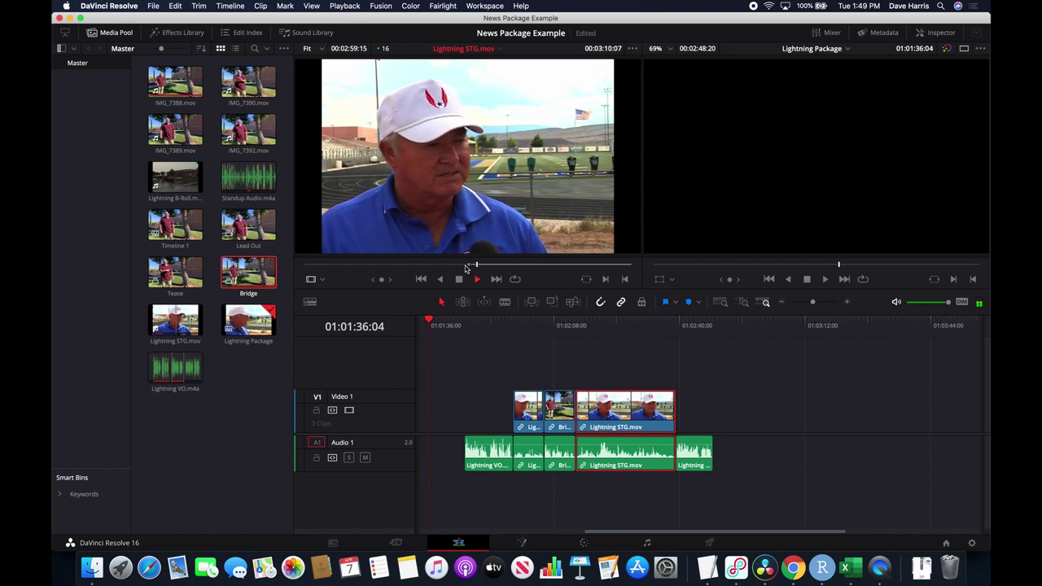
{"action": "key", "text": "space"}
{"action": "key", "text": "o"}
Add the nine-second Lightning STG bite to the timeline end and check the script.
{"action": "left_click_drag", "start_coordinate": [477, 225], "coordinate": [719, 420]}
{"action": "key", "text": "super+Tab"}
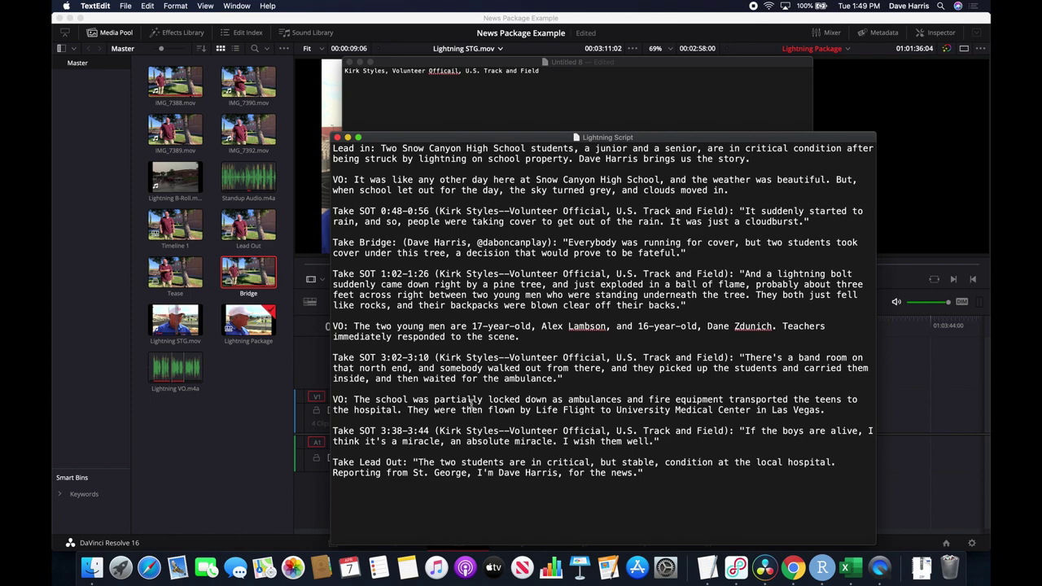
{"action": "key", "text": "super+Tab"}
Reload Lightning VO.m4a as the source and play past the last used section.
{"action": "left_click", "coordinate": [498, 48]}
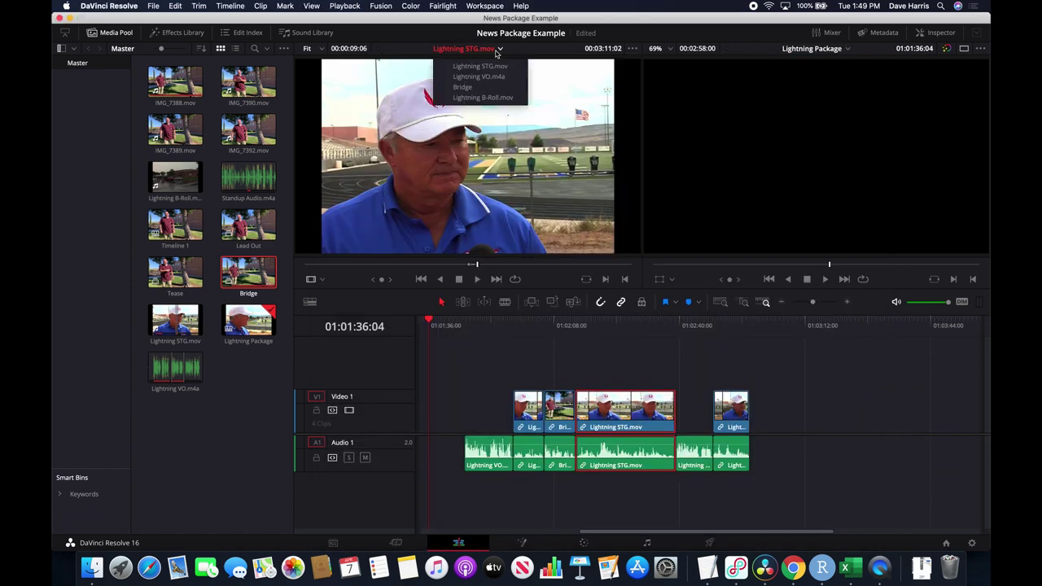
{"action": "left_click", "coordinate": [488, 77]}
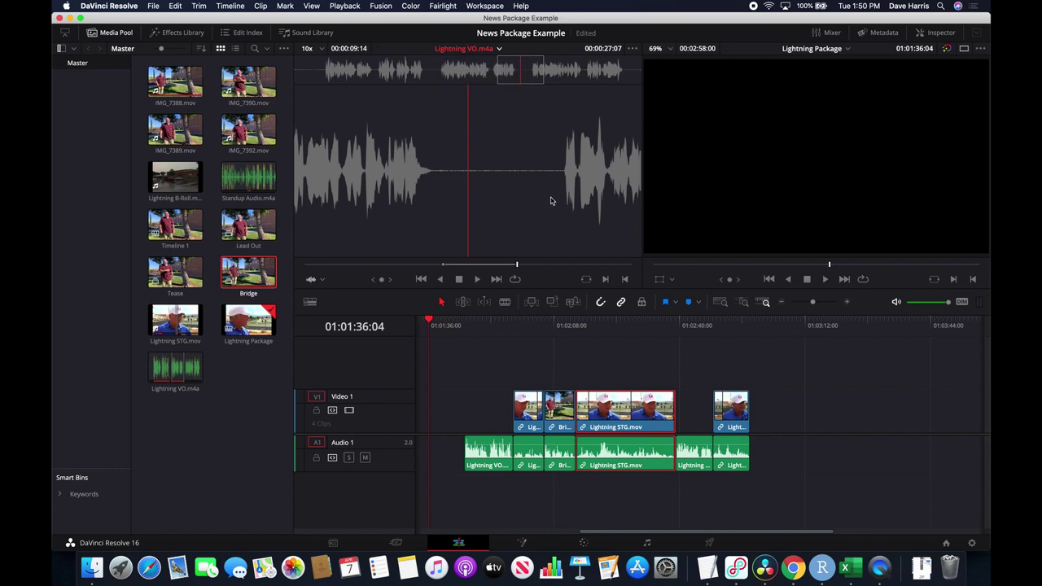
{"action": "key", "text": "space"}
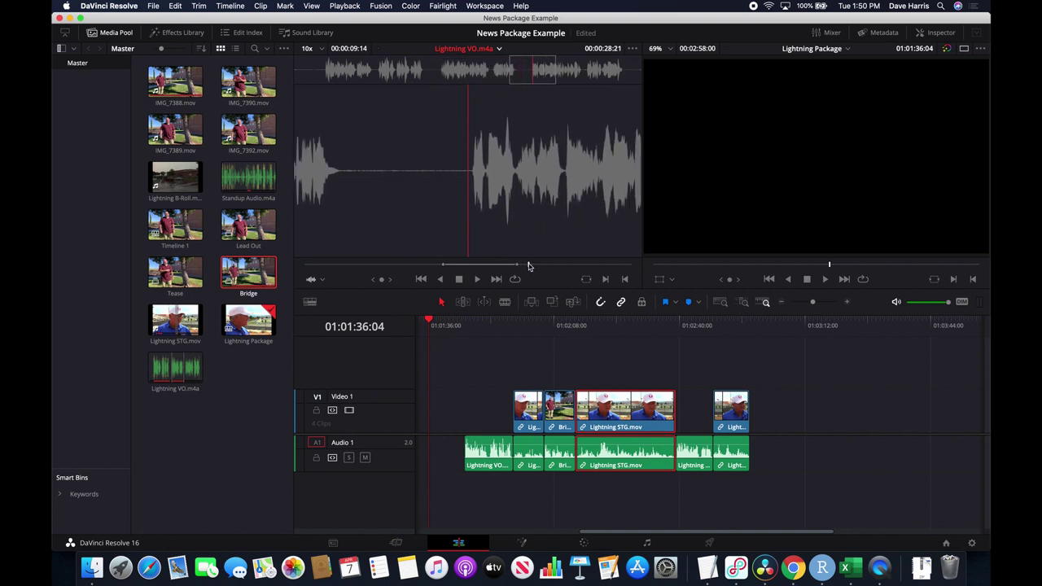
Mark the next 11-second Lightning VO stretch and append it to Audio 1 with Shift+F12.
{"action": "key", "text": "i"}
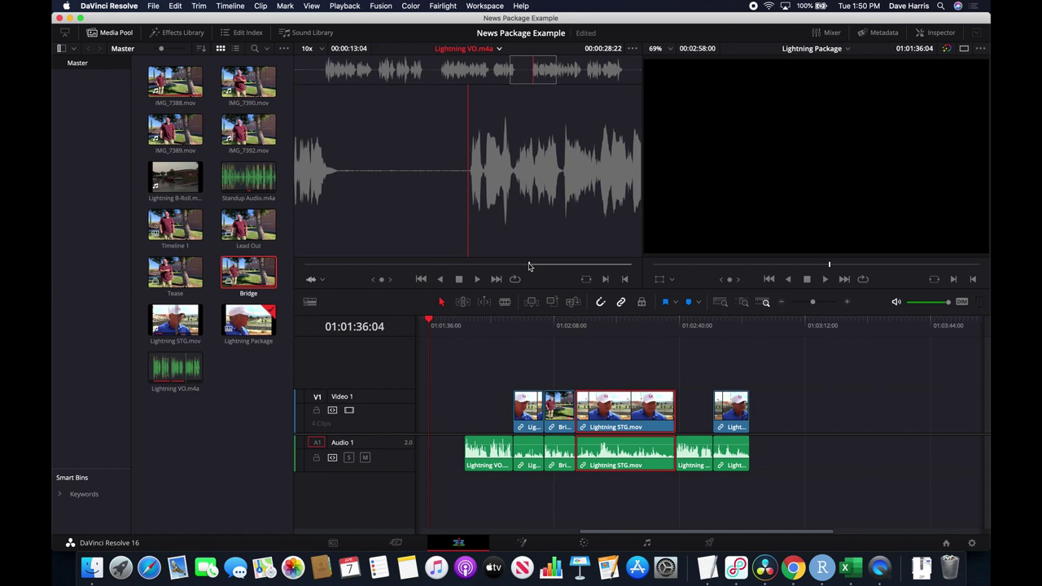
{"action": "key", "text": "space"}
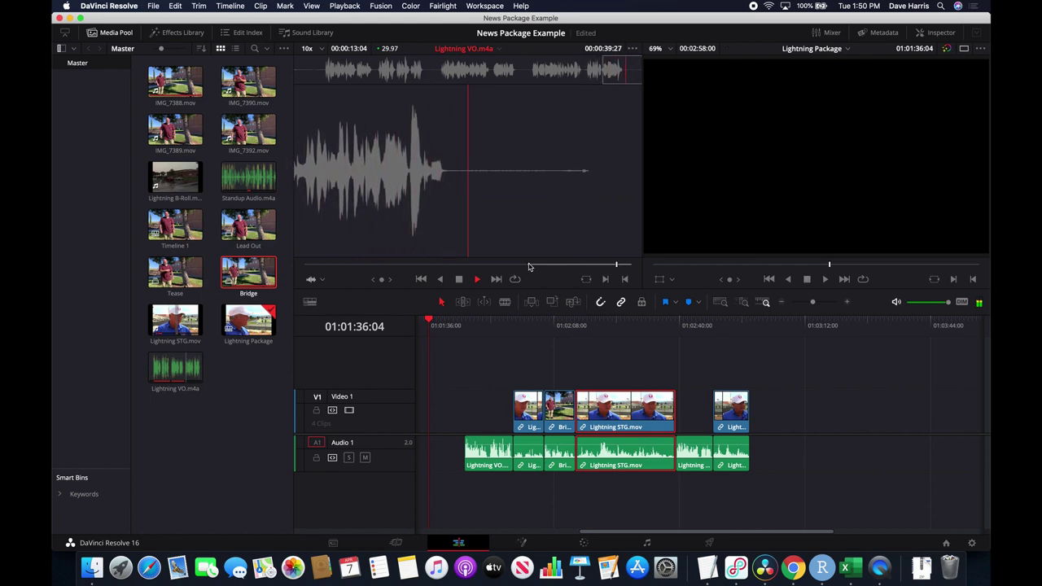
{"action": "key", "text": "super+Tab"}
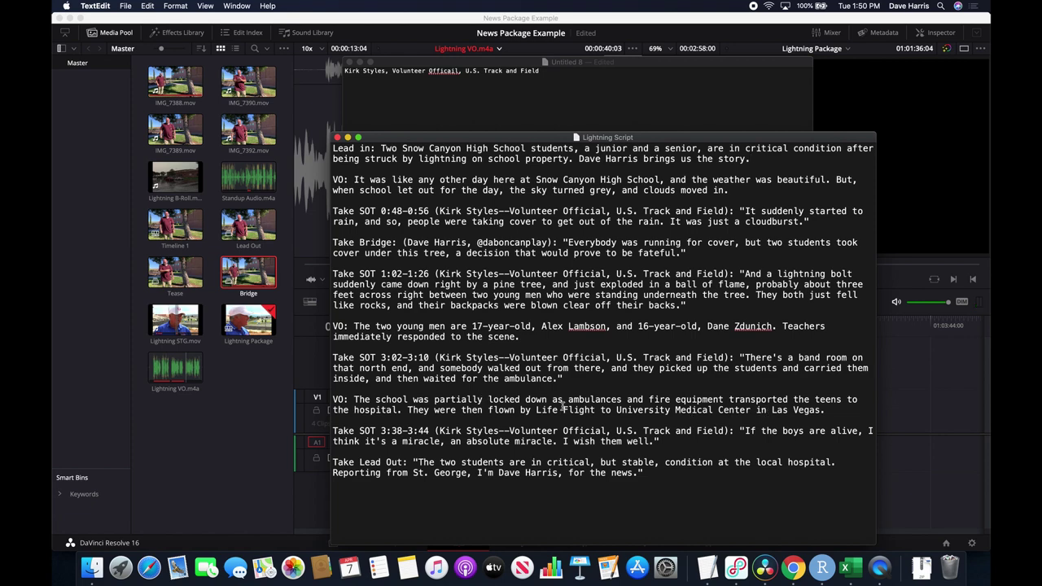
{"action": "key", "text": "super+Tab"}
{"action": "key", "text": "i"}
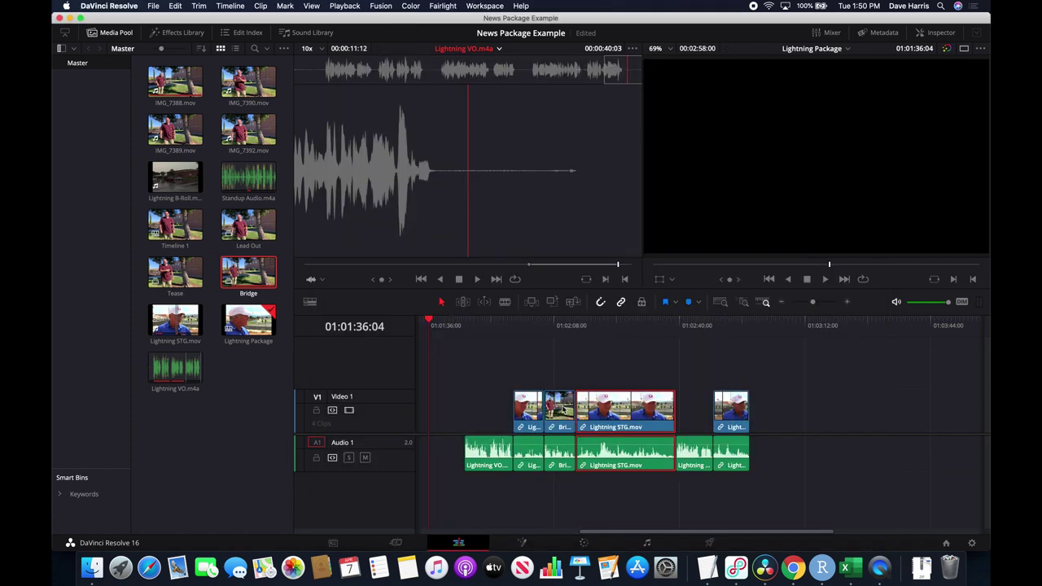
{"action": "key", "text": "shift+F12"}
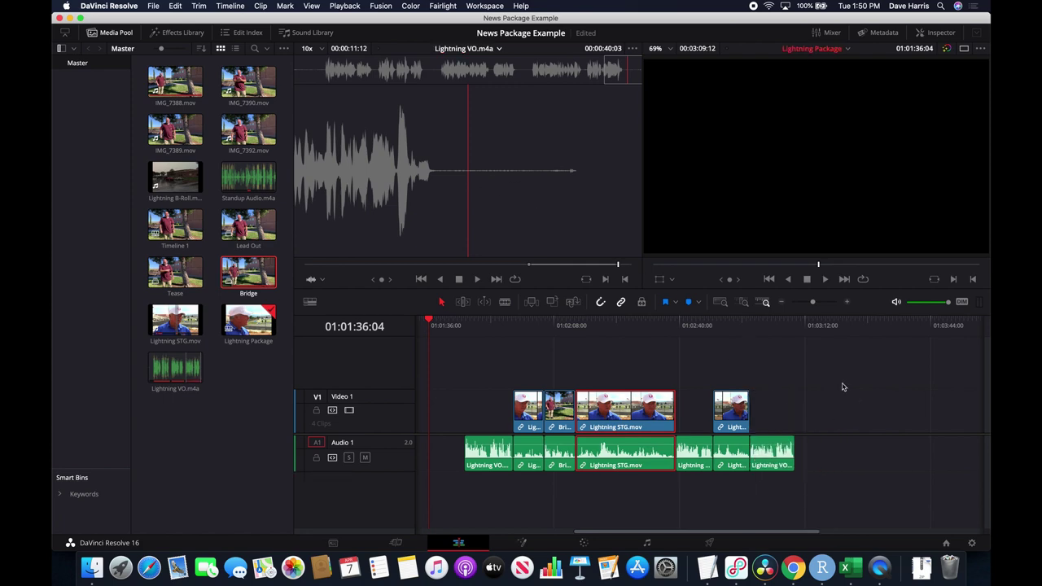
{"action": "key", "text": "super+Tab"}
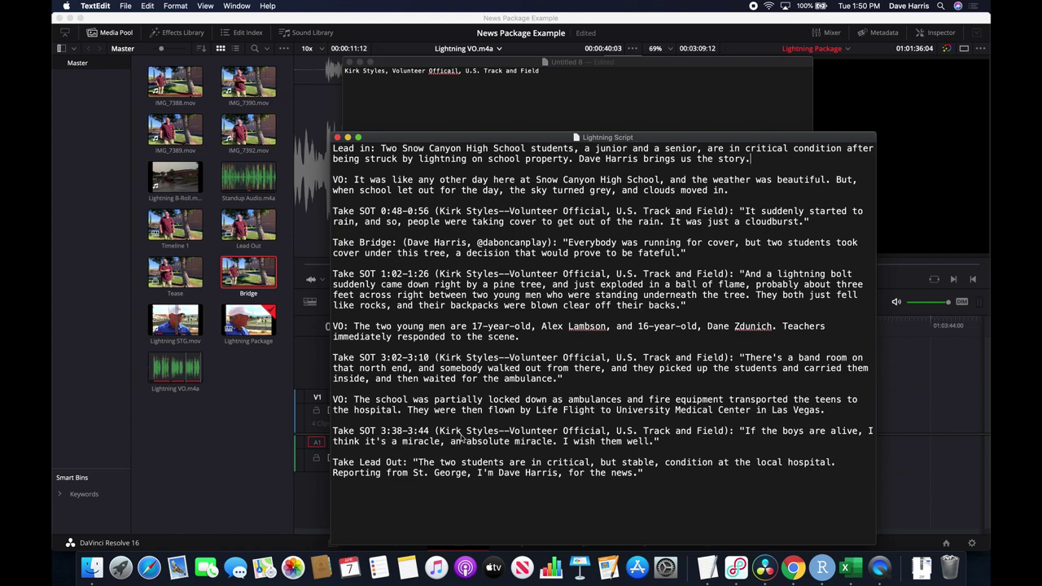
{"action": "key", "text": "super+Tab"}
Load Lightning STG.mov and set an In point at 03:38:09 for the coach's closing bite.
{"action": "left_click", "coordinate": [496, 49]}
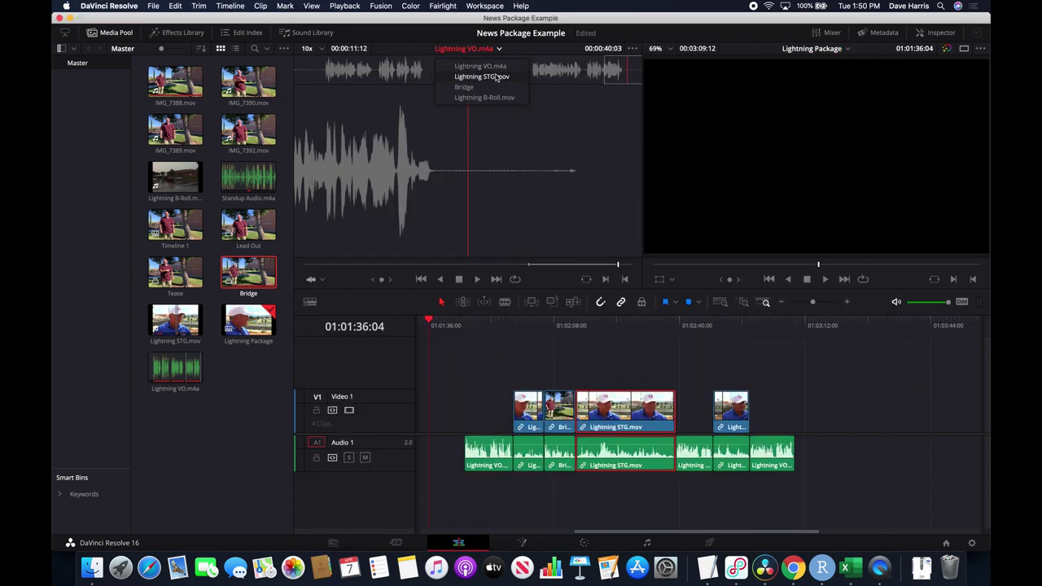
{"action": "left_click", "coordinate": [489, 76]}
{"action": "left_click", "coordinate": [502, 266]}
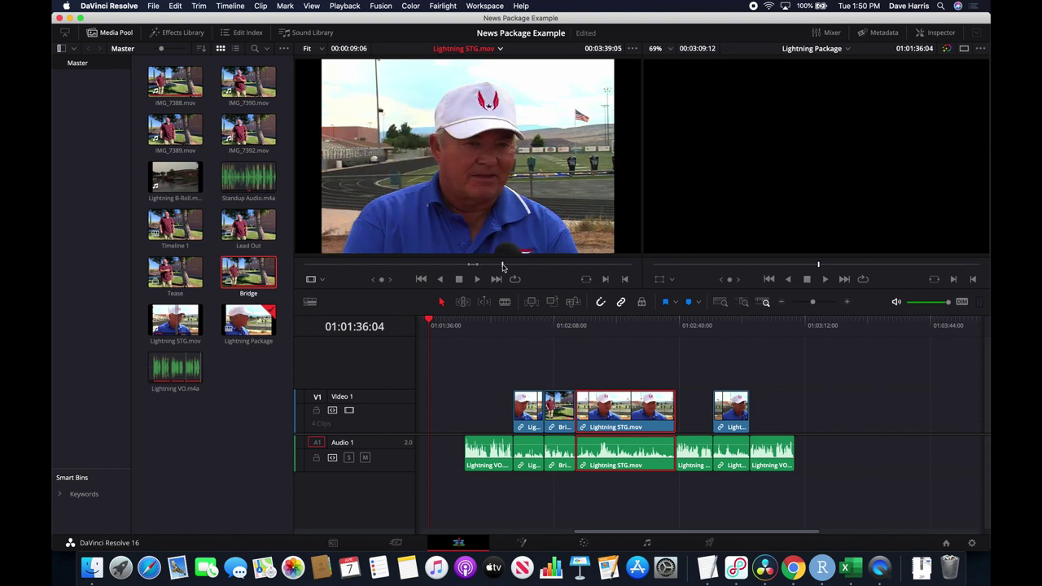
{"action": "mouse_move", "coordinate": [500, 261]}
{"action": "left_mouse_down"}
{"action": "mouse_move", "coordinate": [508, 267]}
{"action": "mouse_move", "coordinate": [498, 269]}
{"action": "left_mouse_up"}
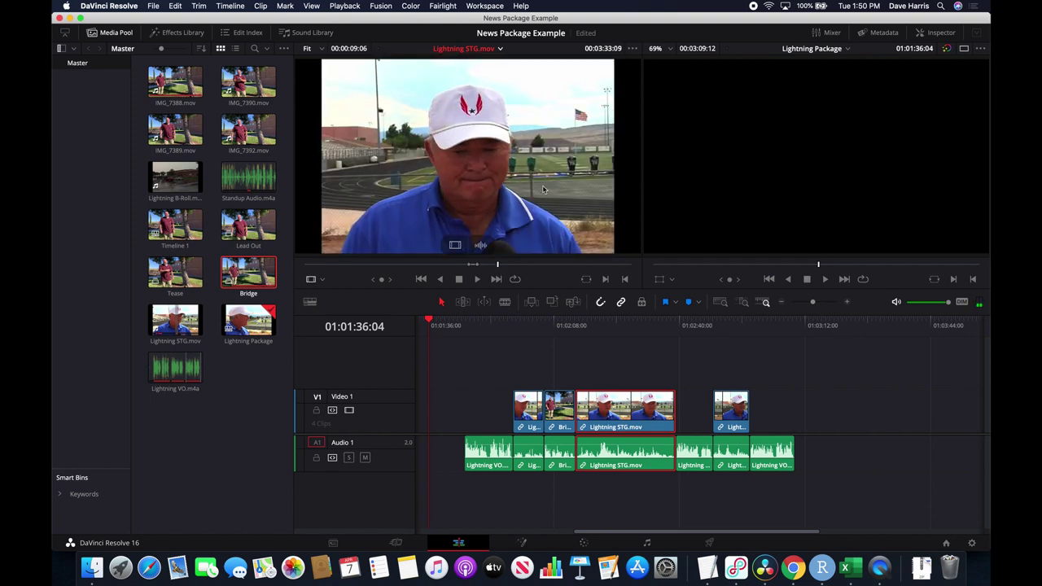
{"action": "key", "text": "space"}
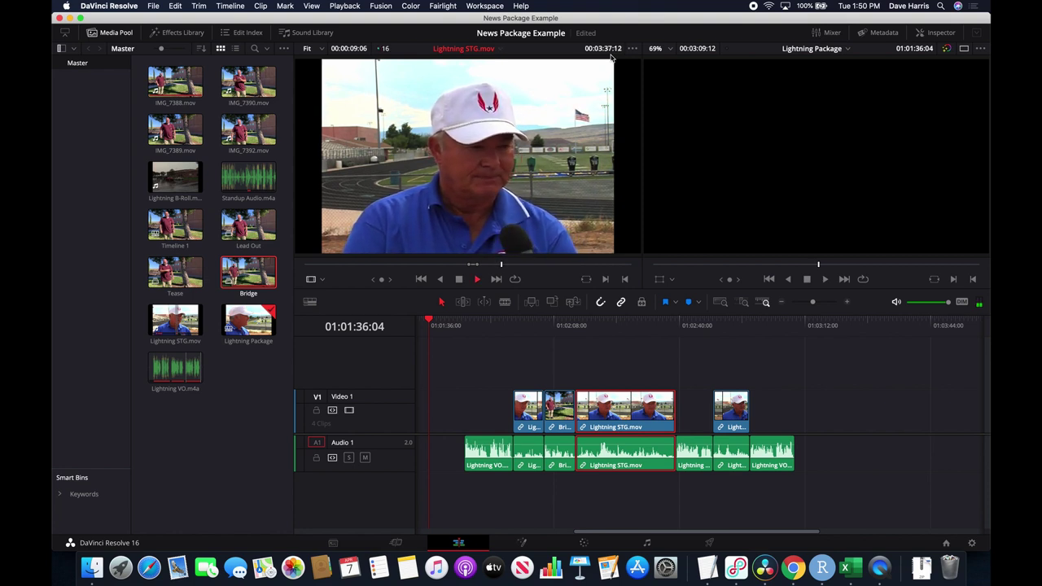
{"action": "key", "text": "space"}
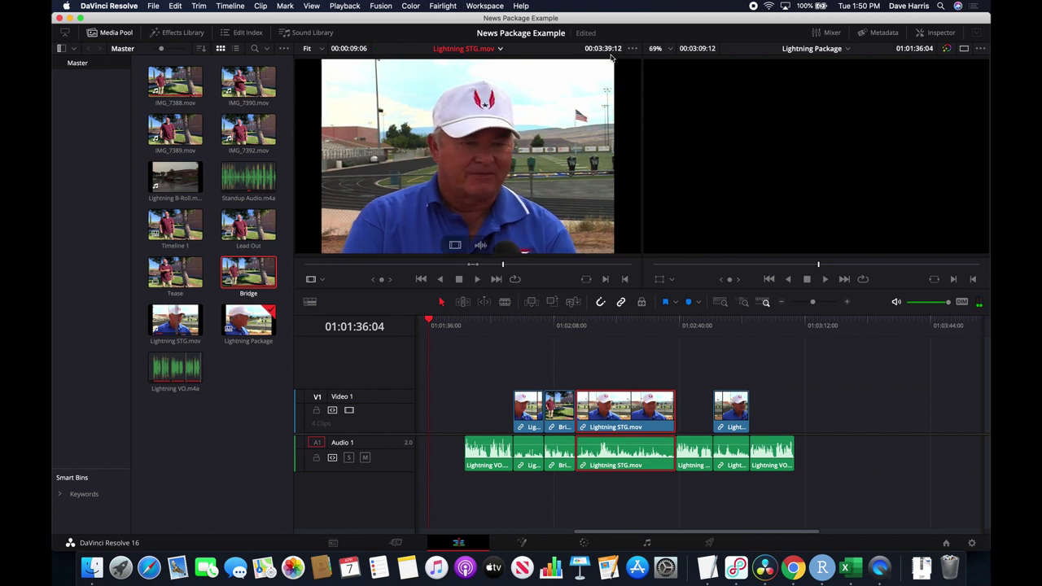
{"action": "key", "text": "j"}
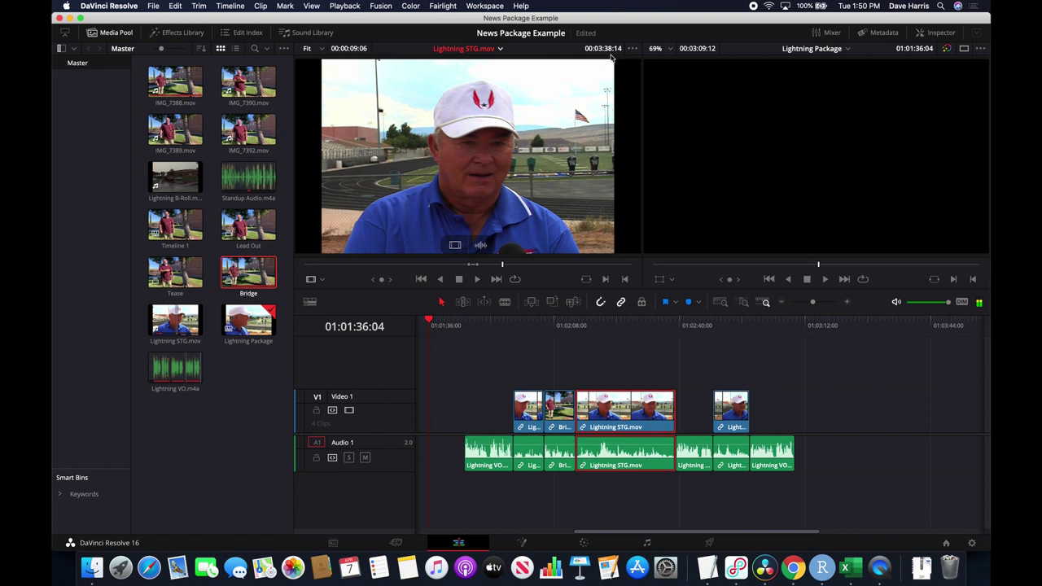
{"action": "key", "text": "Left"}
{"action": "key", "text": "Left"}
{"action": "key", "text": "Left"}
{"action": "key", "text": "Left"}
{"action": "key", "text": "Left"}
{"action": "key", "text": "i"}
Find the last coach frame and mark the bite's Out point at 03:44:08.
{"action": "key", "text": "space"}
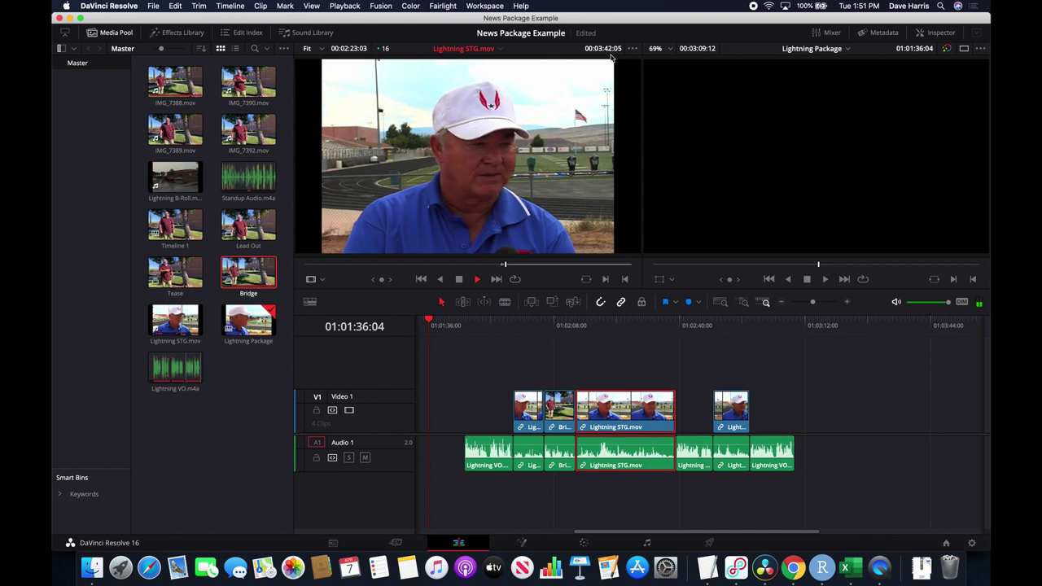
{"action": "key", "text": "space"}
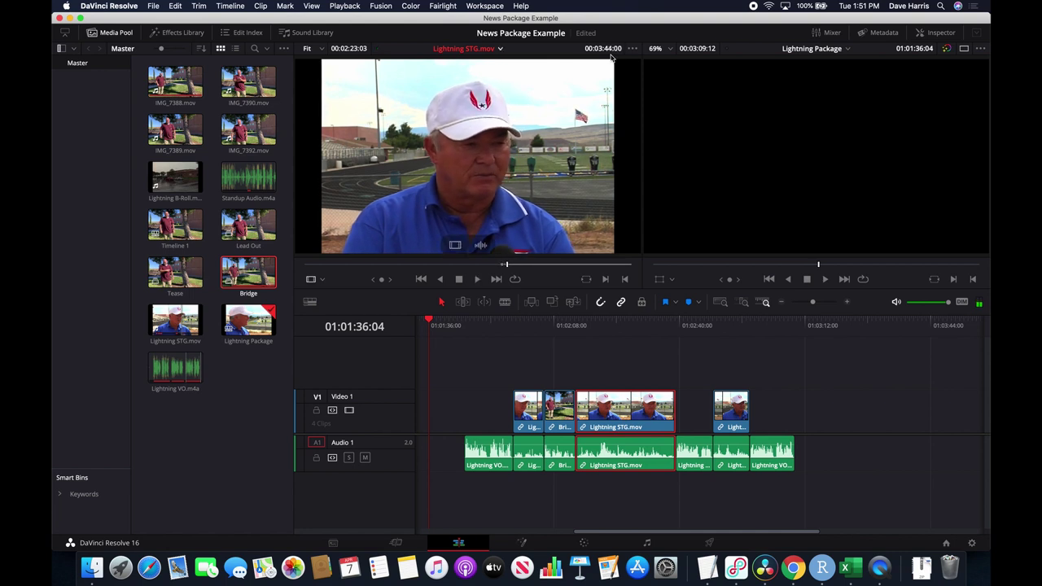
{"action": "key", "text": "space"}
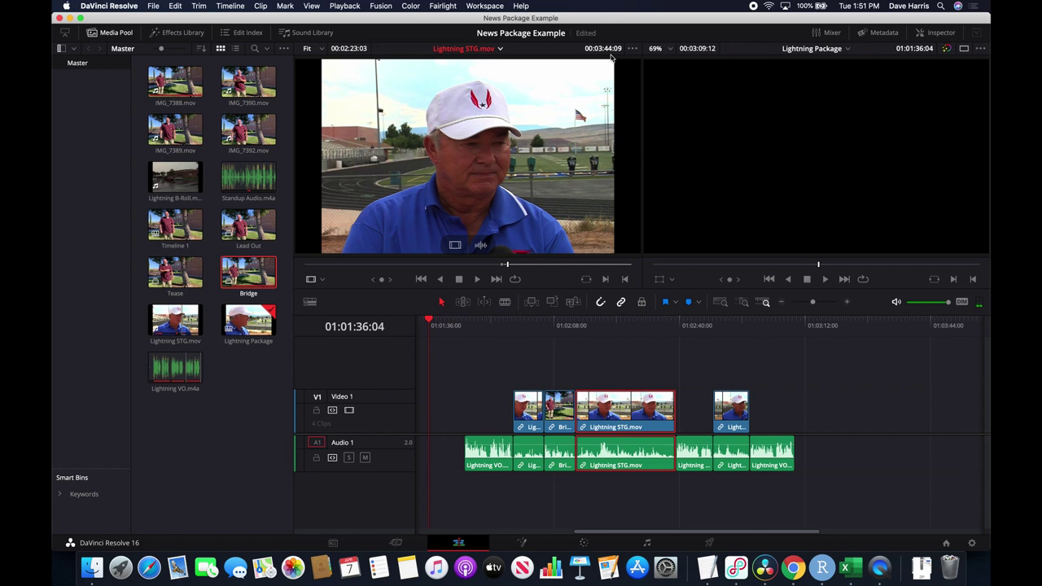
{"action": "key", "text": "Right"}
{"action": "key", "text": "Left"}
{"action": "key", "text": "Right"}
{"action": "key", "text": "Left"}
{"action": "key", "text": "Right"}
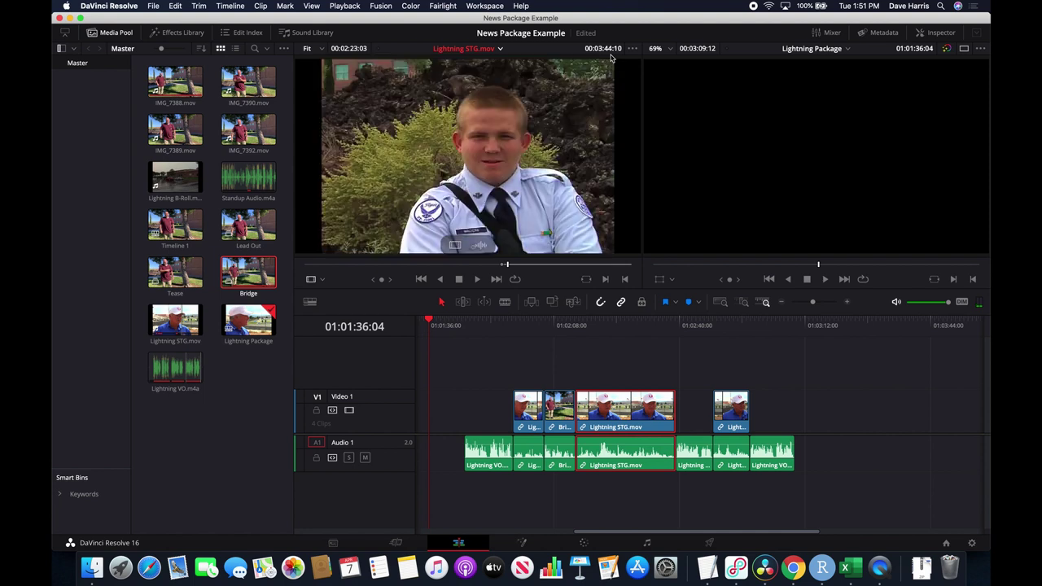
{"action": "key", "text": "Left"}
{"action": "key", "text": "Left"}
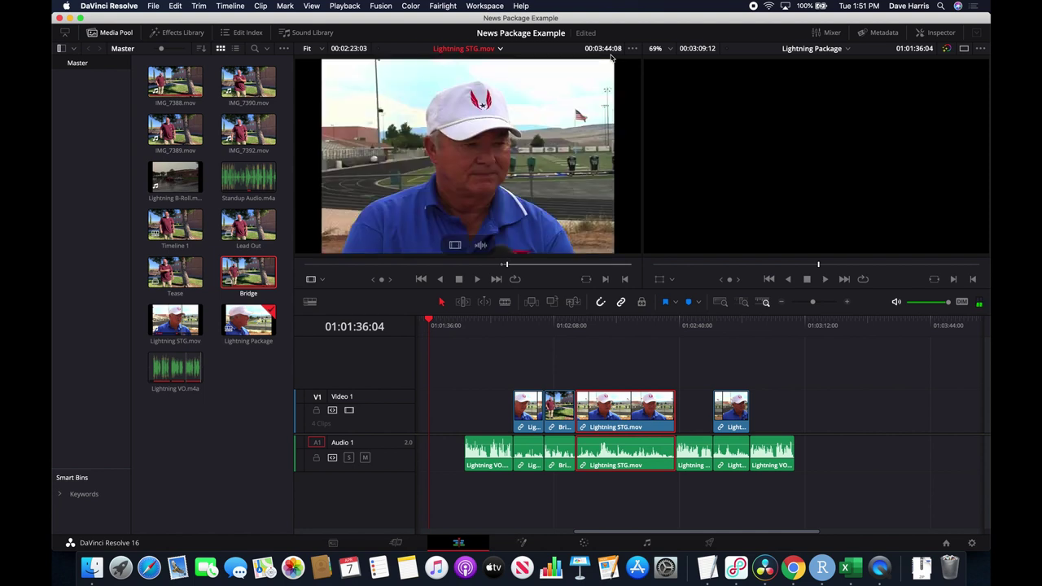
{"action": "key", "text": "Left"}
{"action": "key", "text": "alt+x"}
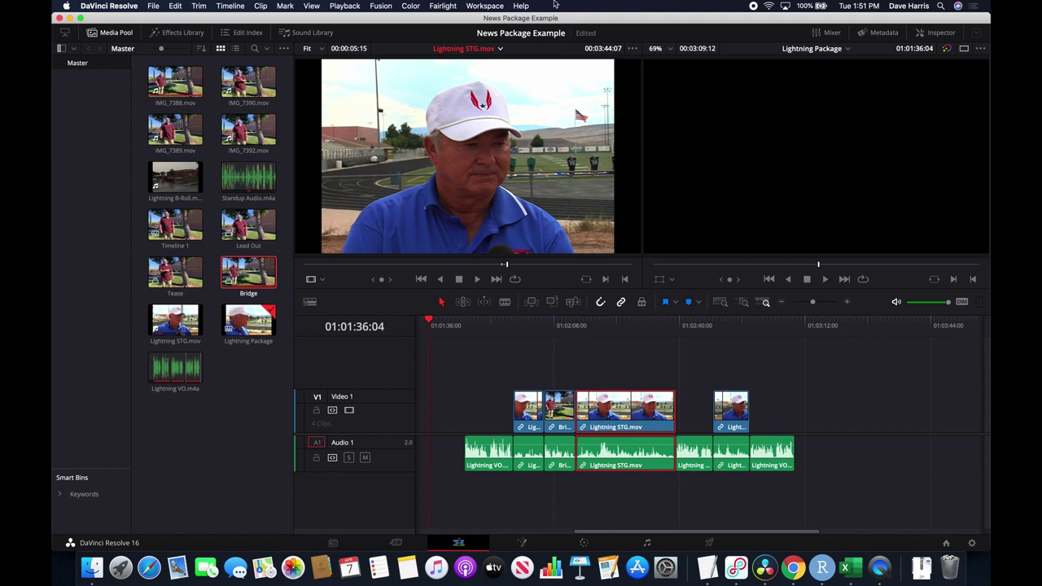
Place the coach's bite at the end of V1 and check the script.
{"action": "left_click_drag", "start_coordinate": [504, 104], "coordinate": [802, 416]}
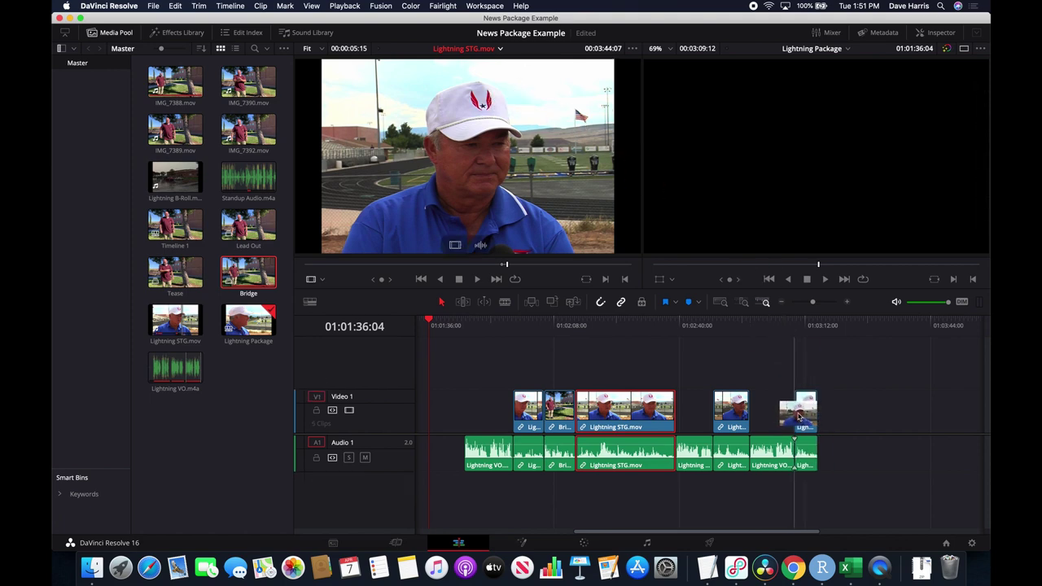
{"action": "key", "text": "super+Tab"}
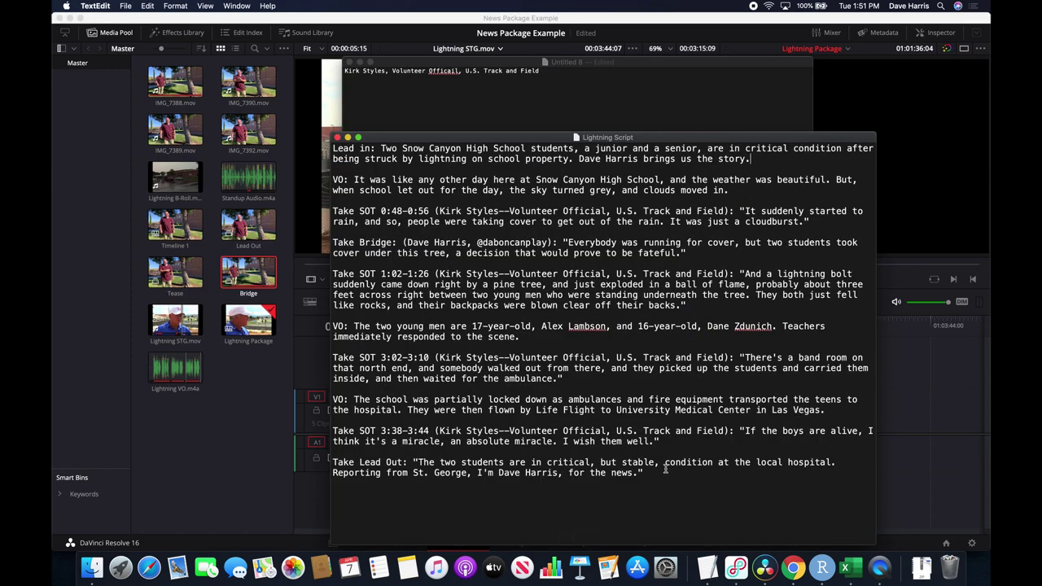
{"action": "key", "text": "super+Tab"}
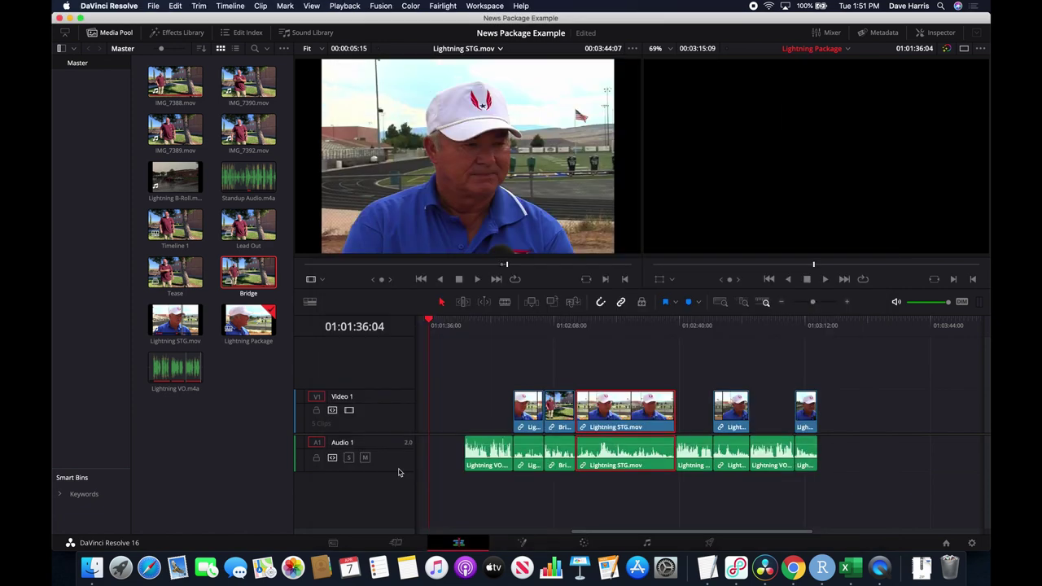
Load the Lead Out clip from the Media Pool and mark an In point where the standup begins.
{"action": "double_click", "coordinate": [255, 232]}
{"action": "key", "text": "l"}
{"action": "key", "text": "l"}
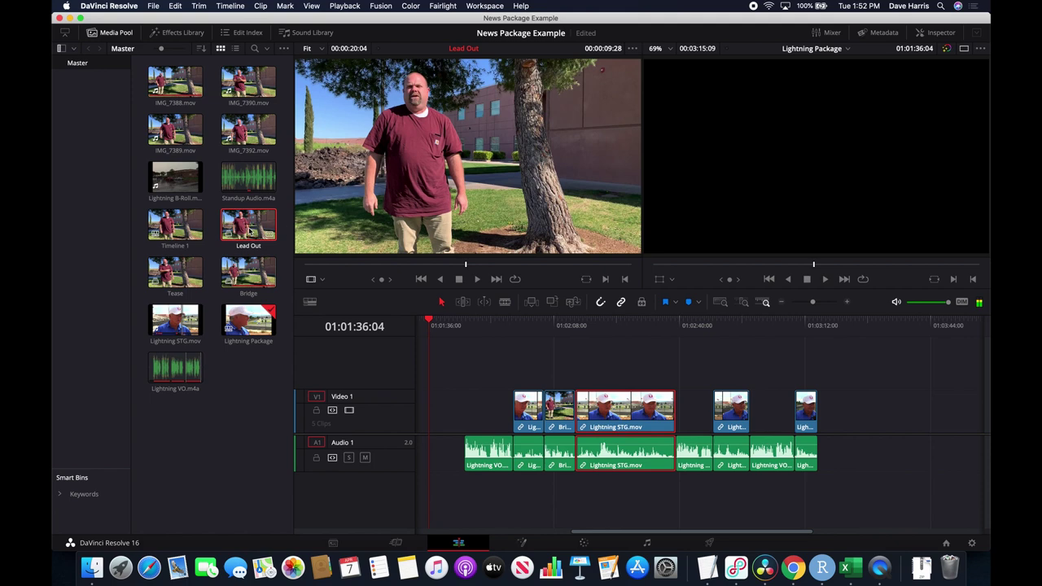
{"action": "key", "text": "j"}
{"action": "key", "text": "j"}
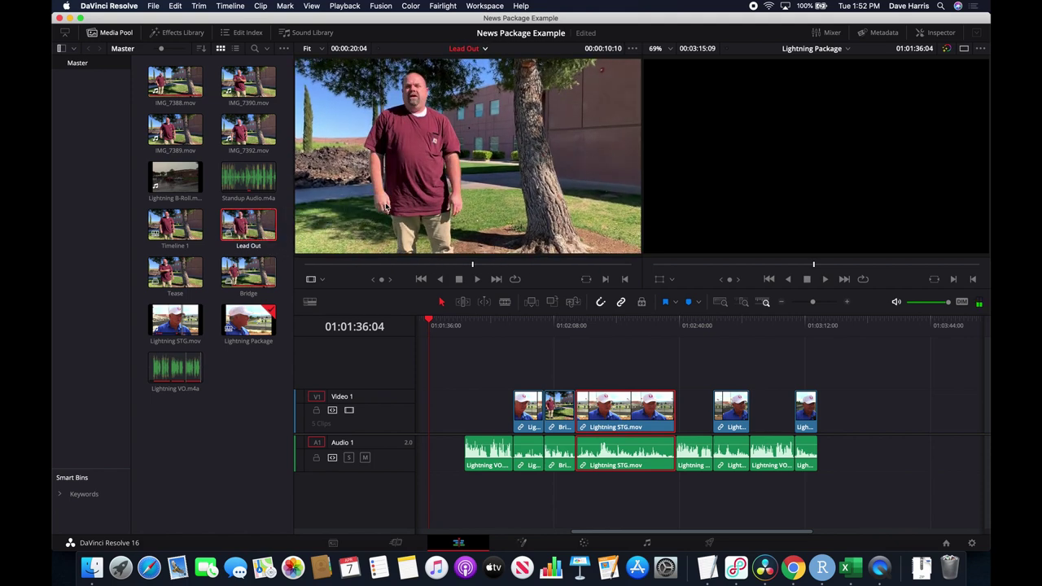
{"action": "left_click", "coordinate": [307, 265]}
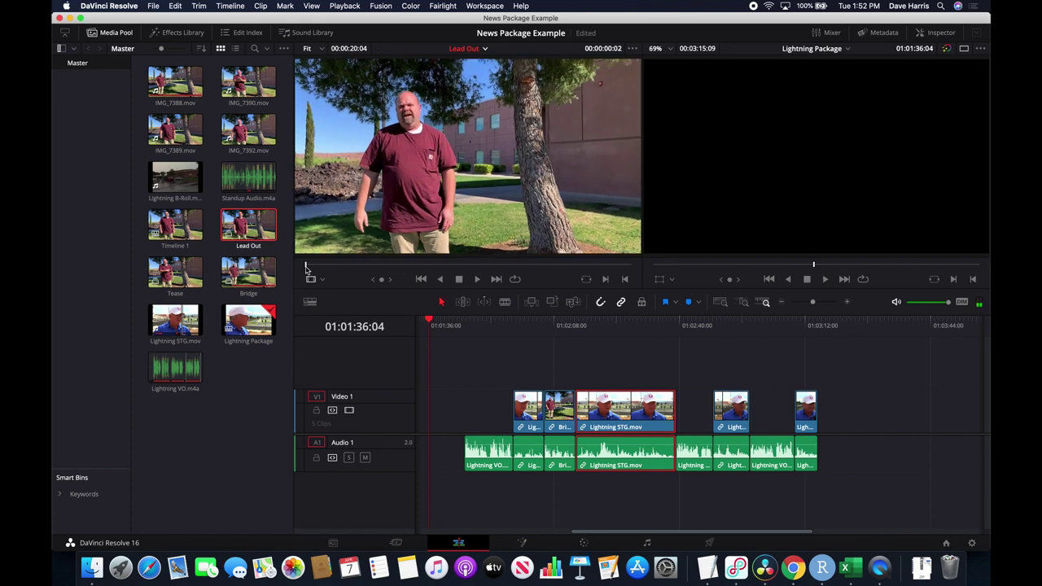
{"action": "key", "text": "l"}
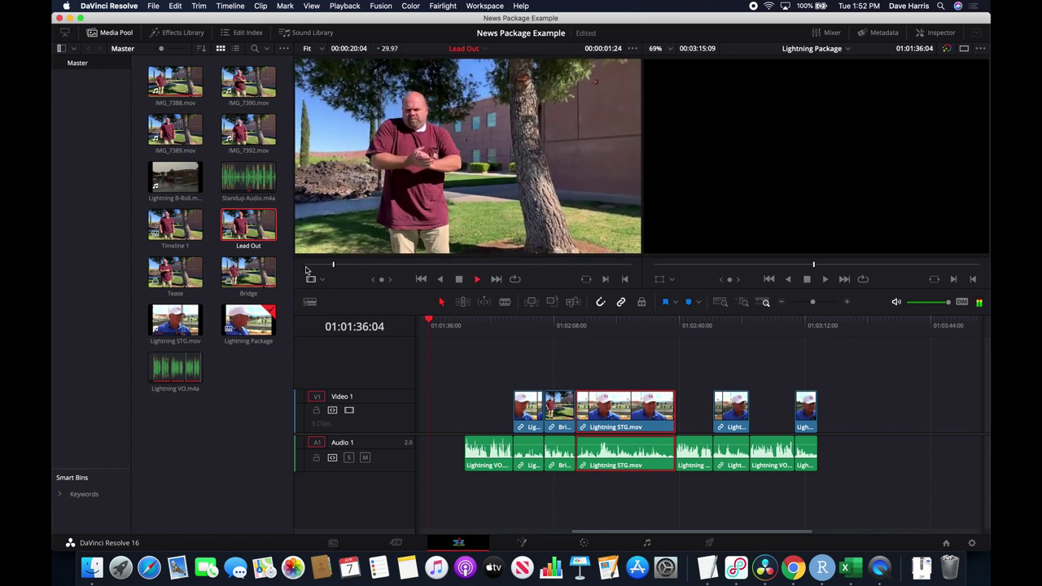
{"action": "key", "text": "k"}
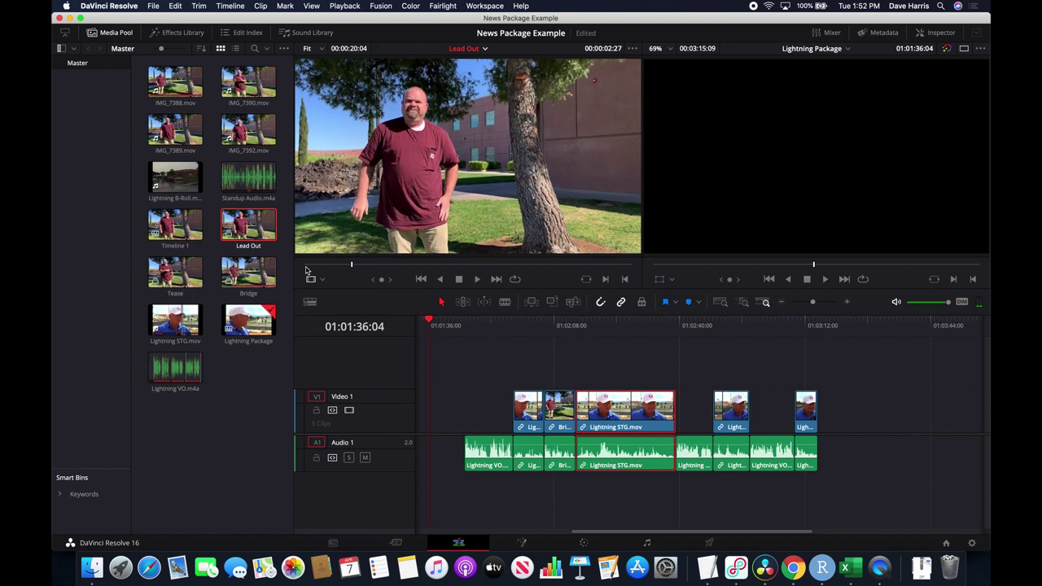
{"action": "key", "text": "l"}
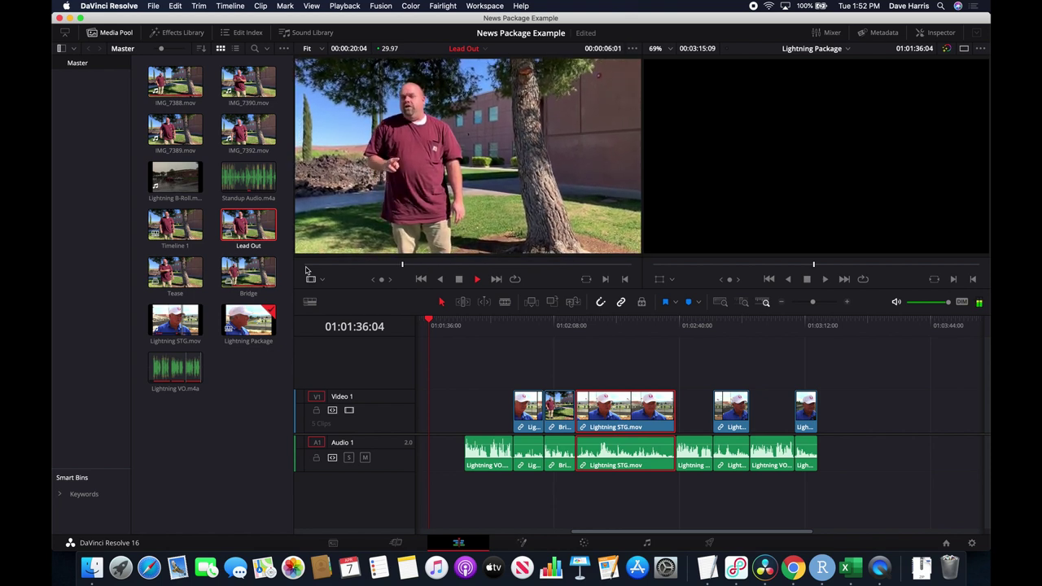
{"action": "key", "text": "k"}
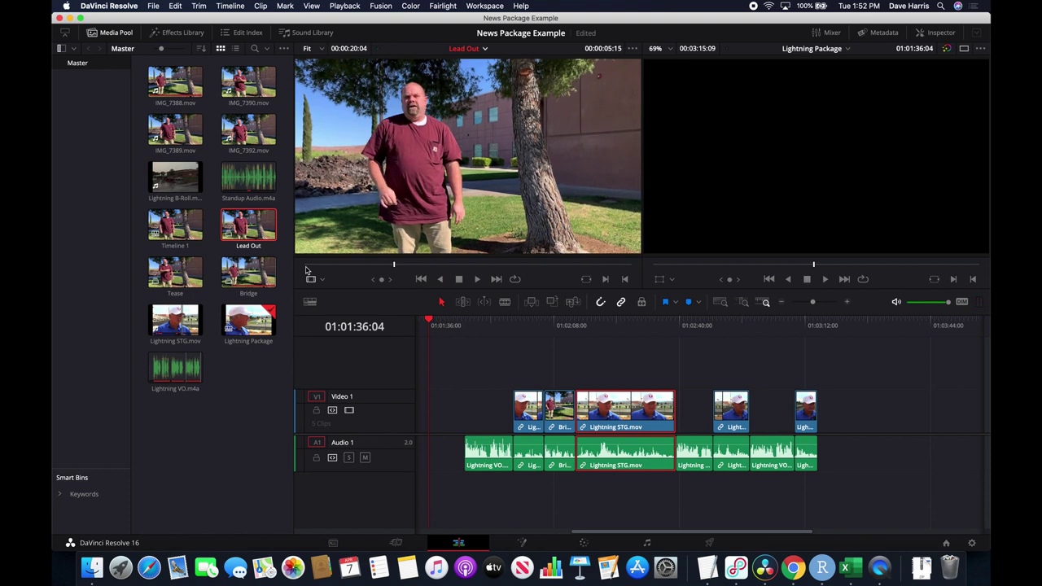
{"action": "key", "text": "i"}
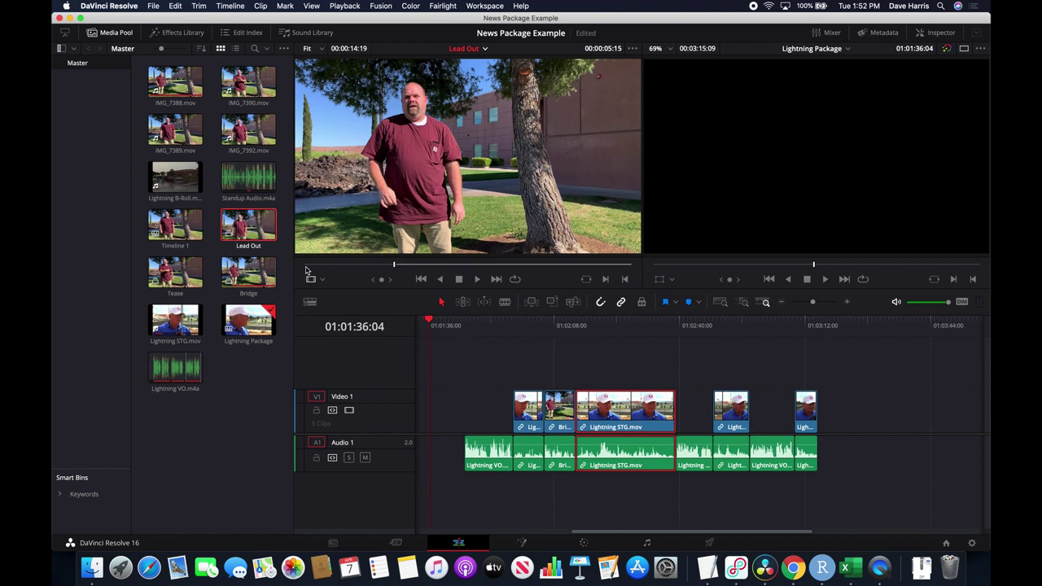
Find the end of the sign-off and add the roughly 13-second standup after the last clip.
{"action": "key", "text": "space"}
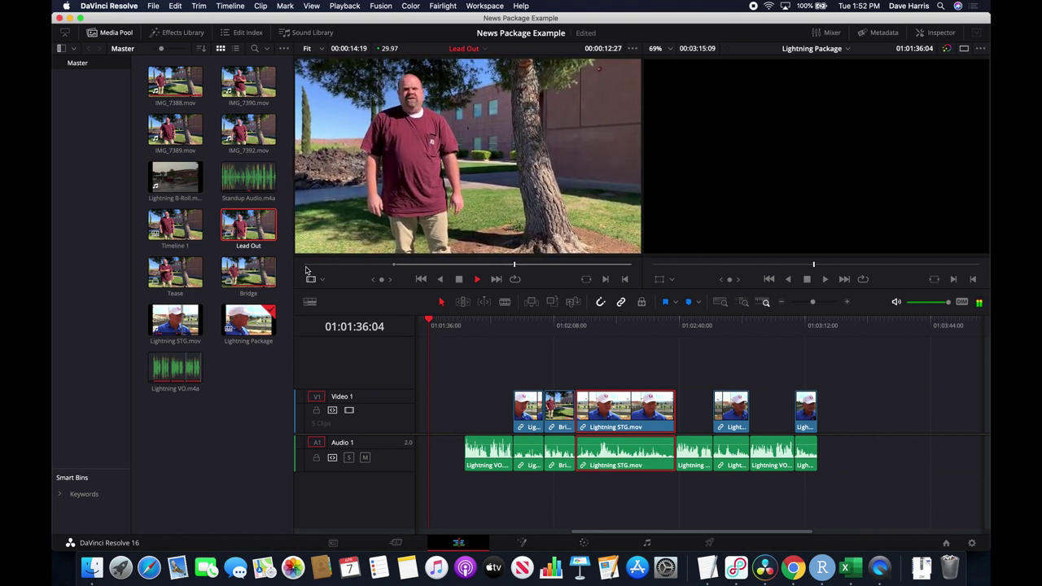
{"action": "key", "text": "space"}
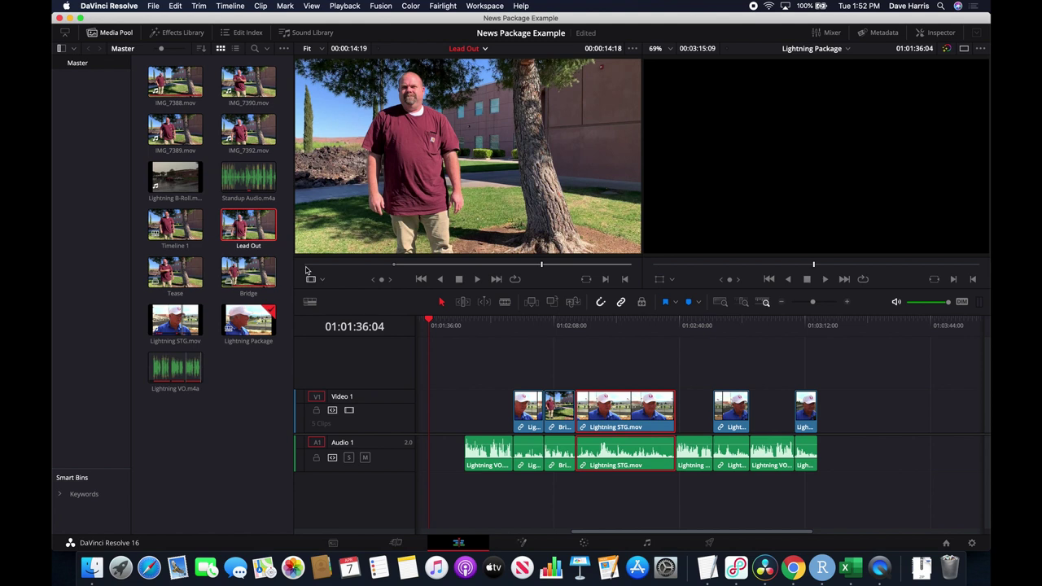
{"action": "key", "text": "space"}
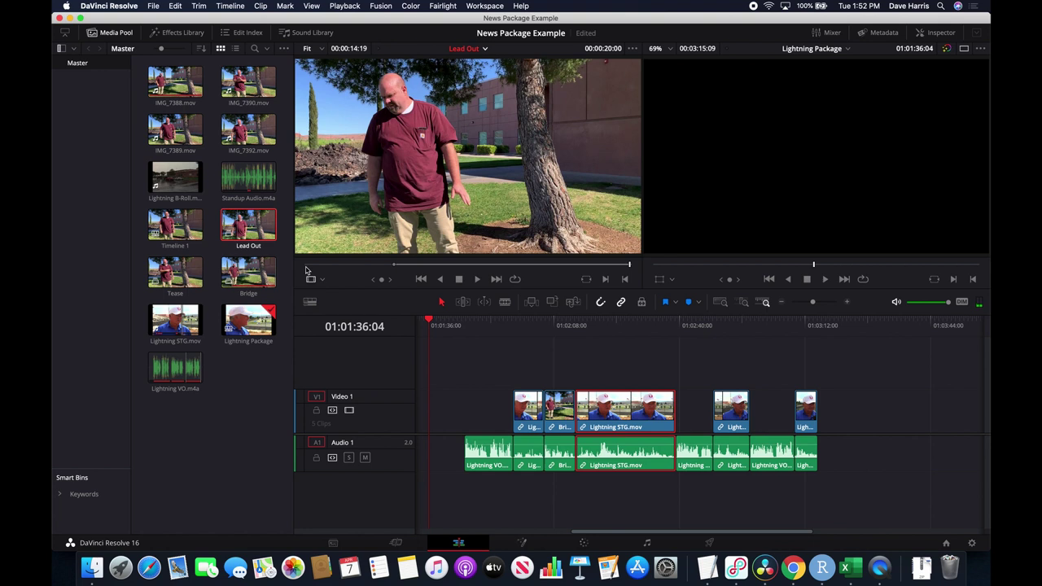
{"action": "key", "text": "Left"}
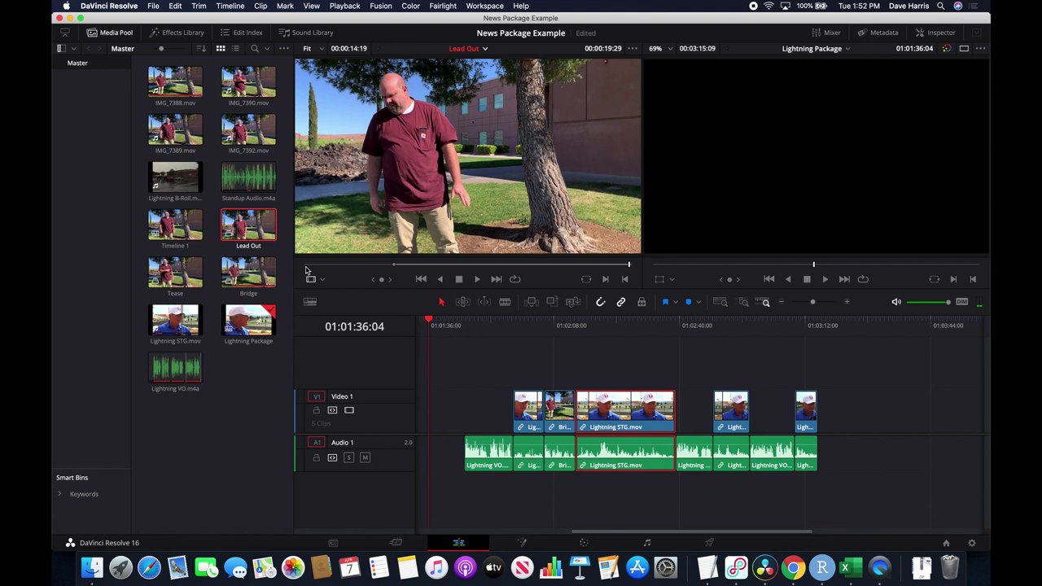
{"action": "key", "text": "Left"}
{"action": "key", "text": "Left"}
{"action": "key", "text": "Left"}
{"action": "key", "text": "Left"}
{"action": "key", "text": "Left"}
{"action": "key", "text": "Left"}
{"action": "key", "text": "Left"}
{"action": "key", "text": "Left"}
{"action": "key", "text": "Left"}
{"action": "key", "text": "Left"}
{"action": "key", "text": "Left"}
{"action": "key", "text": "Left"}
{"action": "key", "text": "Left"}
{"action": "key", "text": "Left"}
{"action": "key", "text": "Left"}
{"action": "key", "text": "Left"}
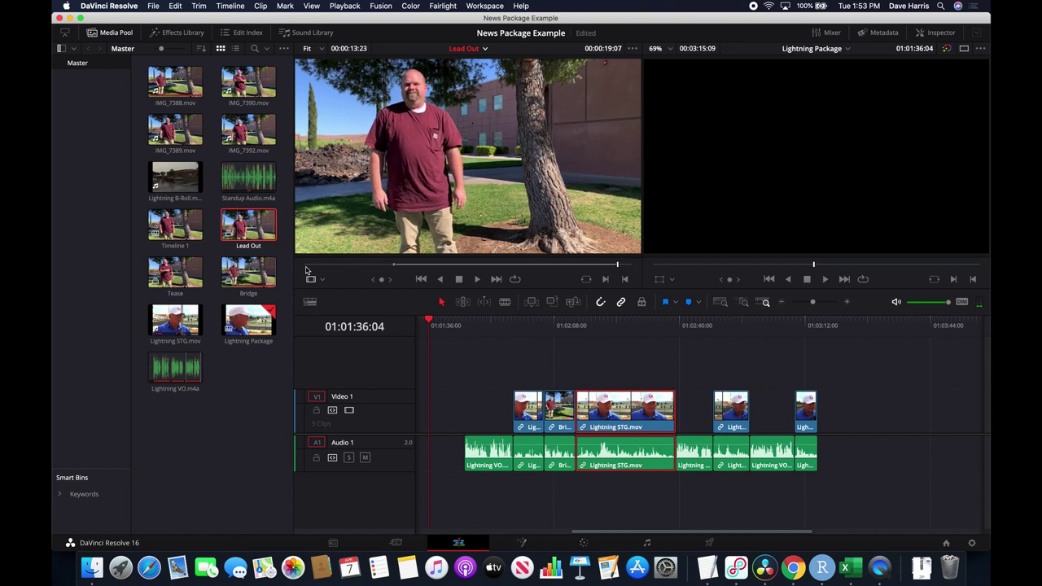
{"action": "left_click_drag", "start_coordinate": [556, 184], "coordinate": [818, 414]}
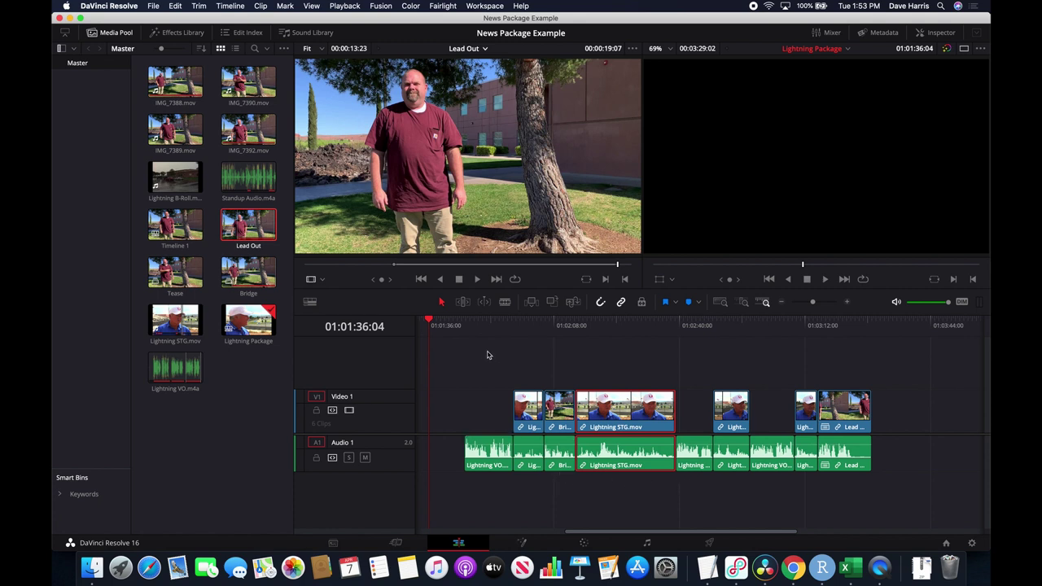
{"action": "left_click", "coordinate": [465, 325]}
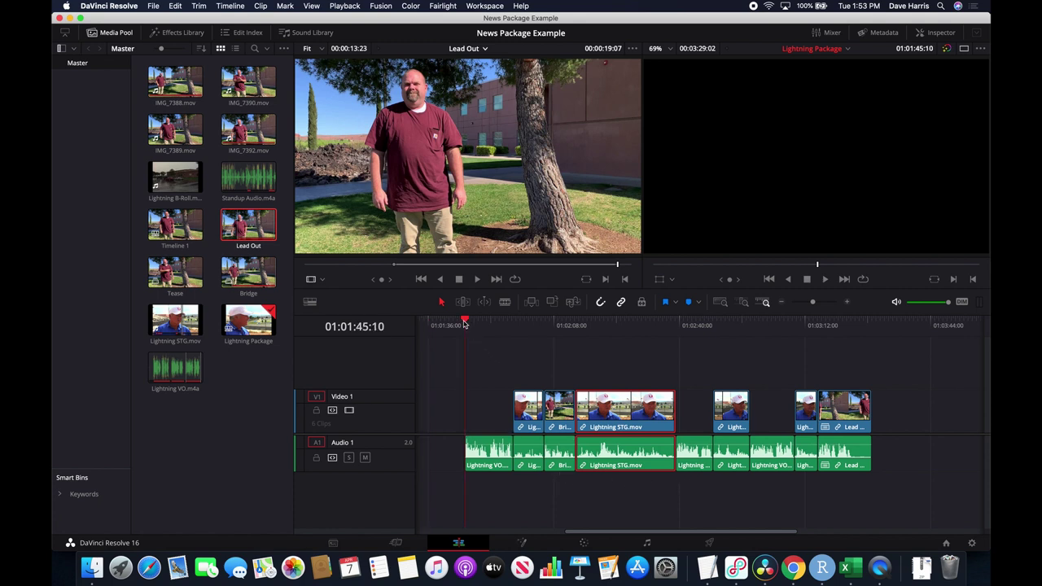
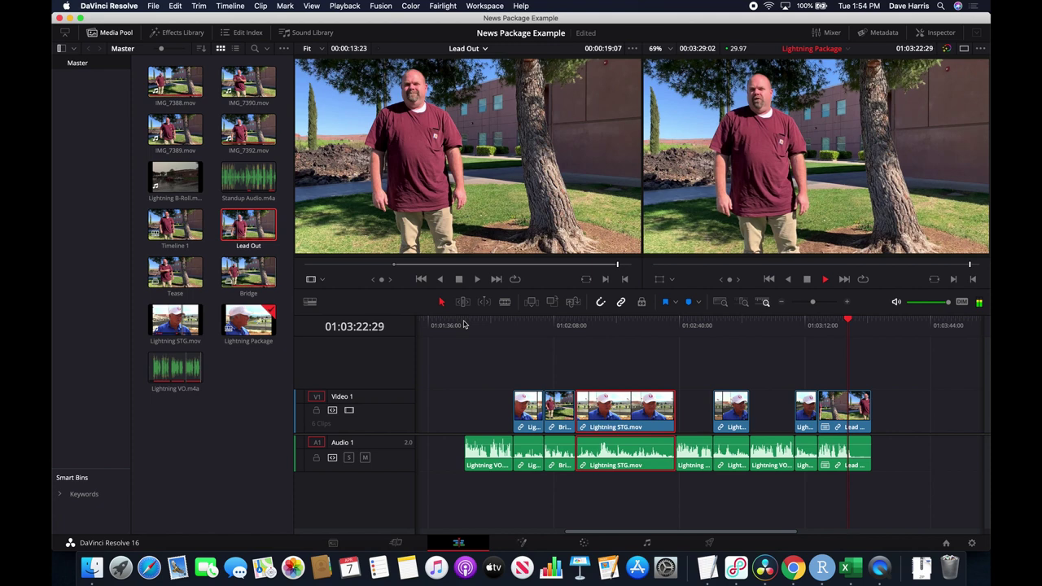
Stop playback at the package's end, set an Out point there, and scrub back to review.
{"action": "key", "text": "space"}
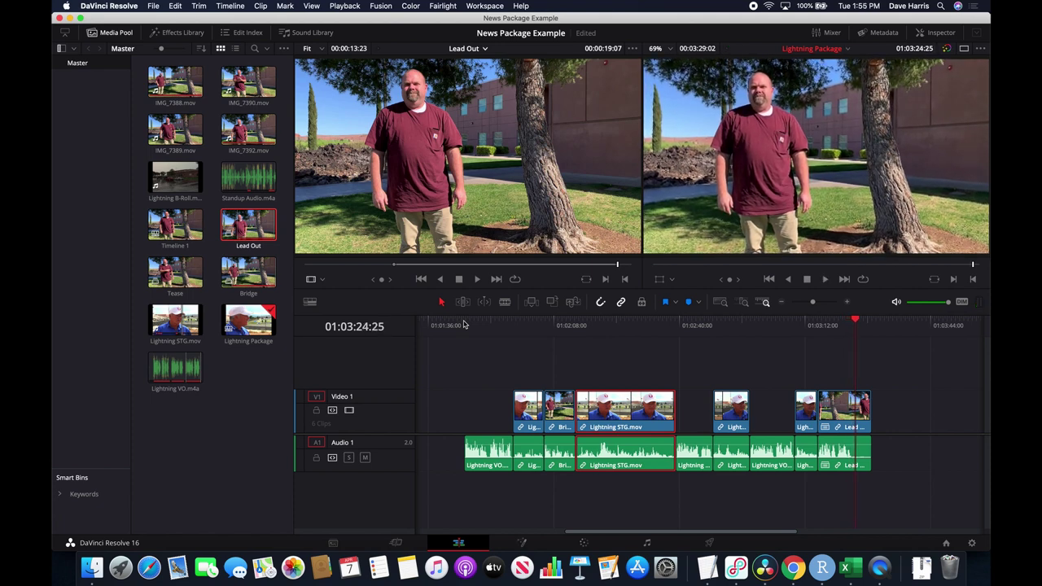
{"action": "key", "text": "o"}
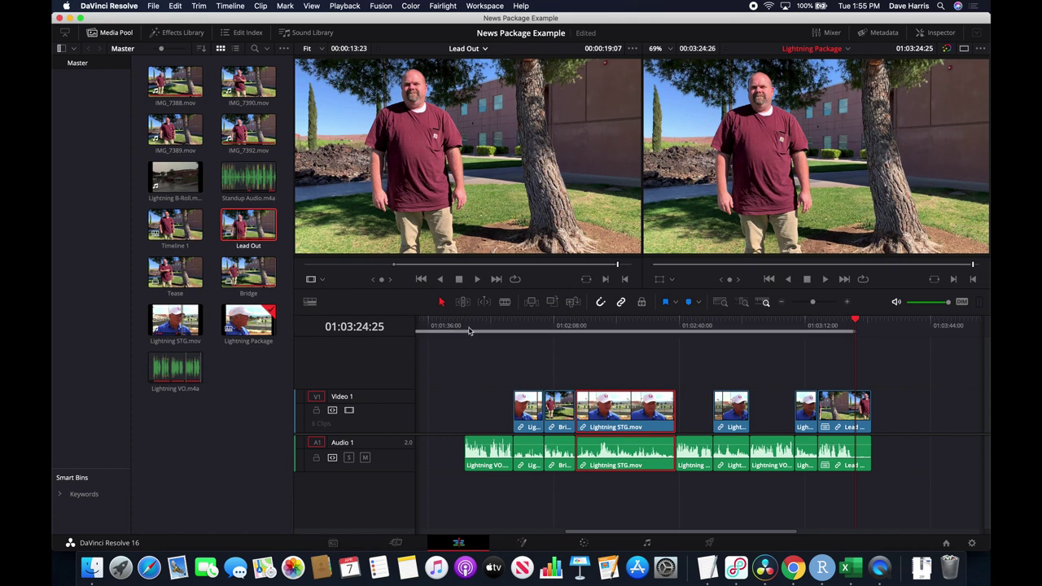
{"action": "left_click", "coordinate": [469, 329]}
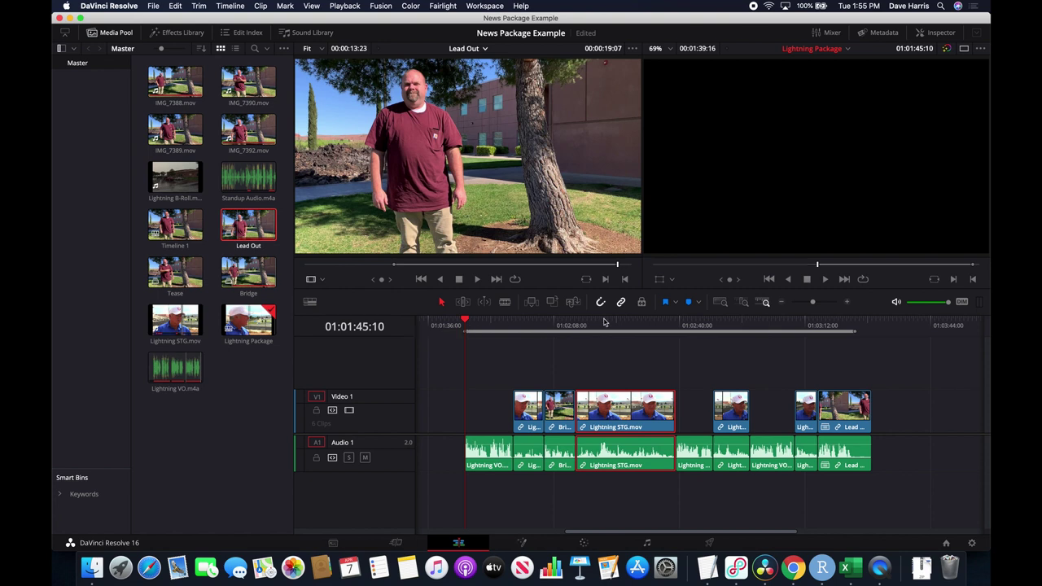
{"action": "left_click_drag", "start_coordinate": [619, 324], "coordinate": [510, 327]}
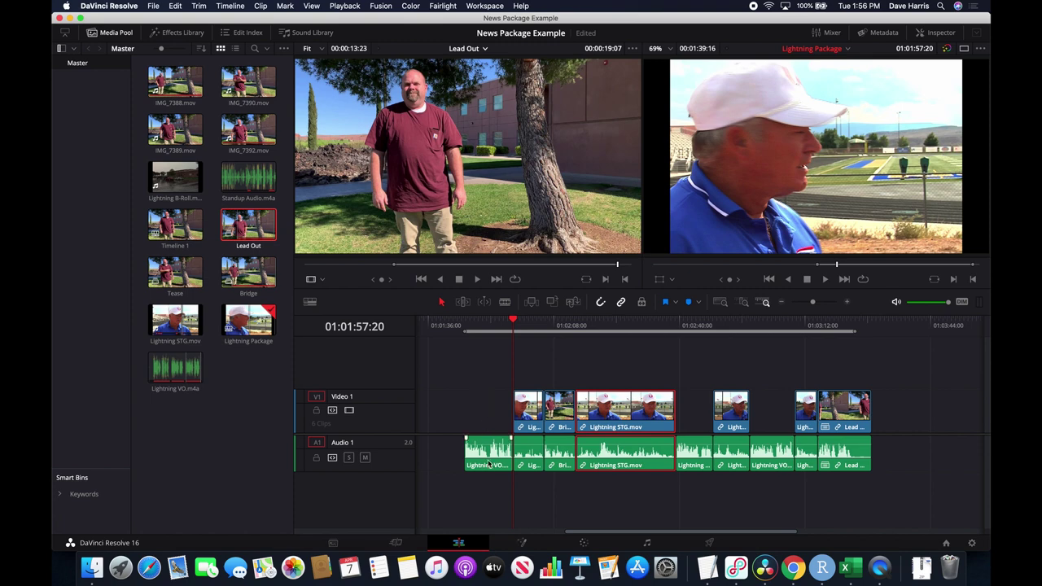
Set the first Lightning VO clip's audio format to Stereo, with Embedded Channel 1 on the right channel.
{"action": "right_click", "coordinate": [488, 464]}
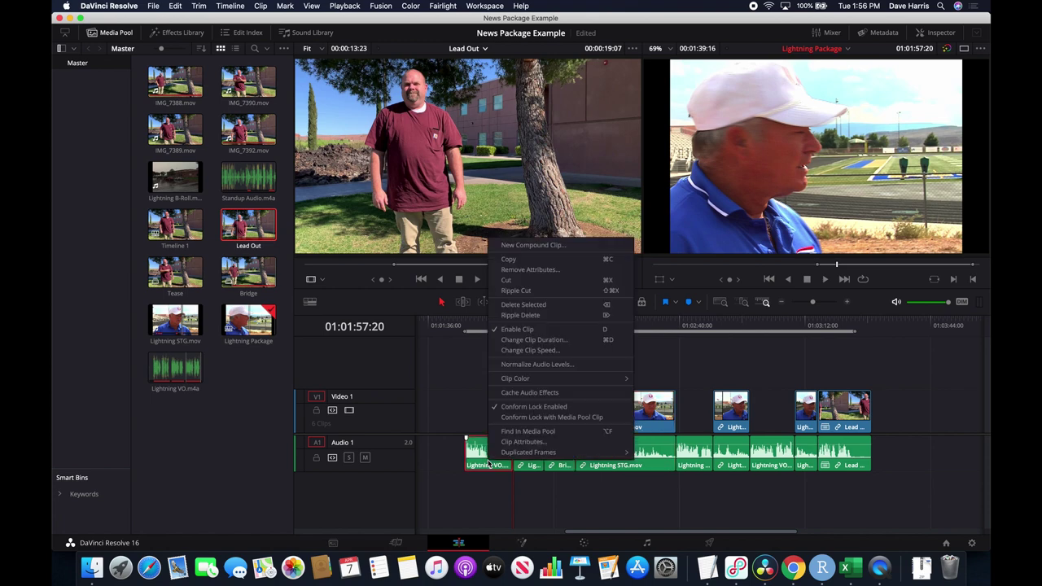
{"action": "mouse_move", "coordinate": [487, 454]}
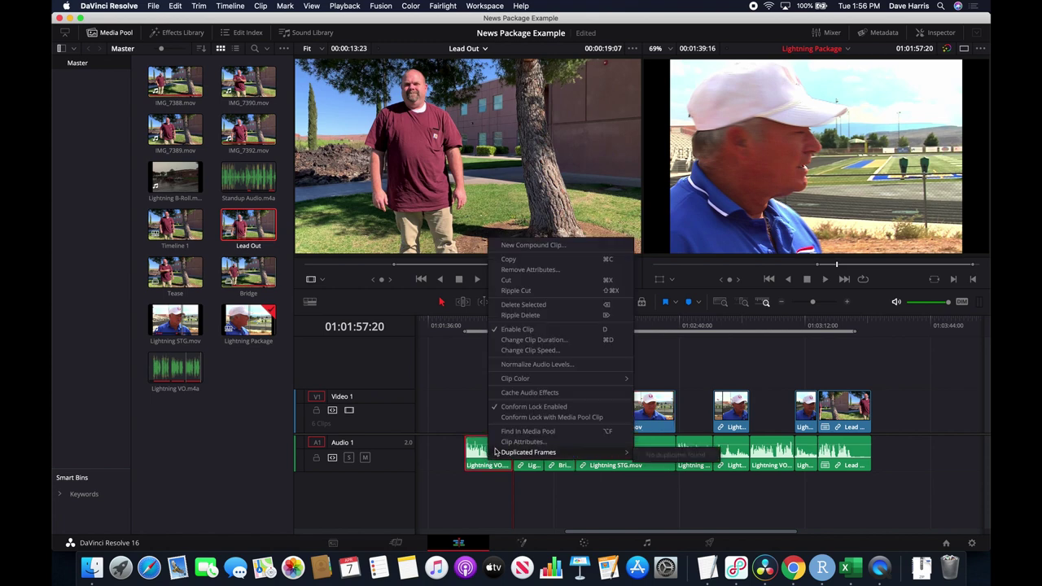
{"action": "mouse_move", "coordinate": [515, 377]}
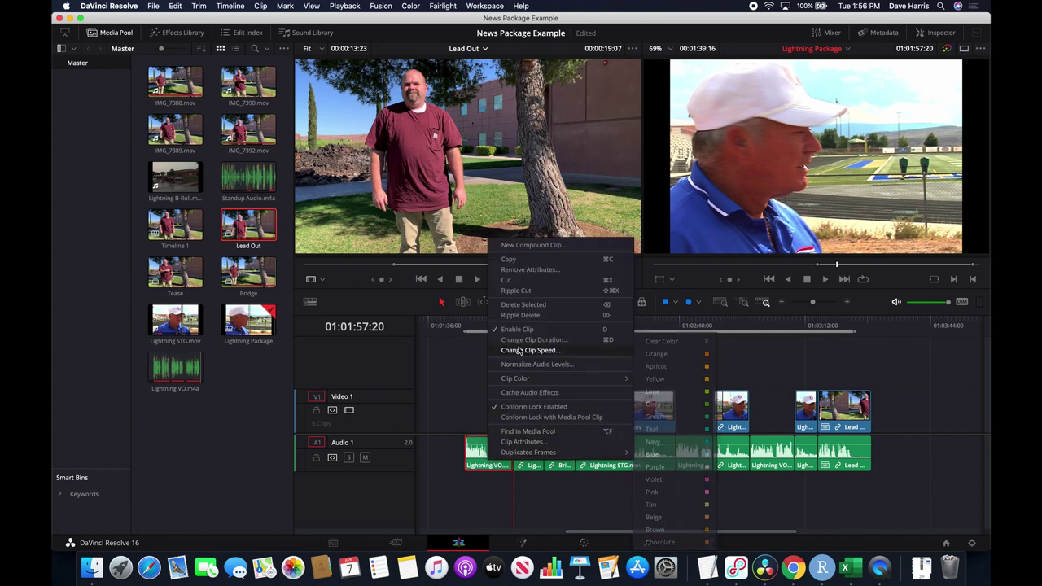
{"action": "left_click", "coordinate": [519, 441]}
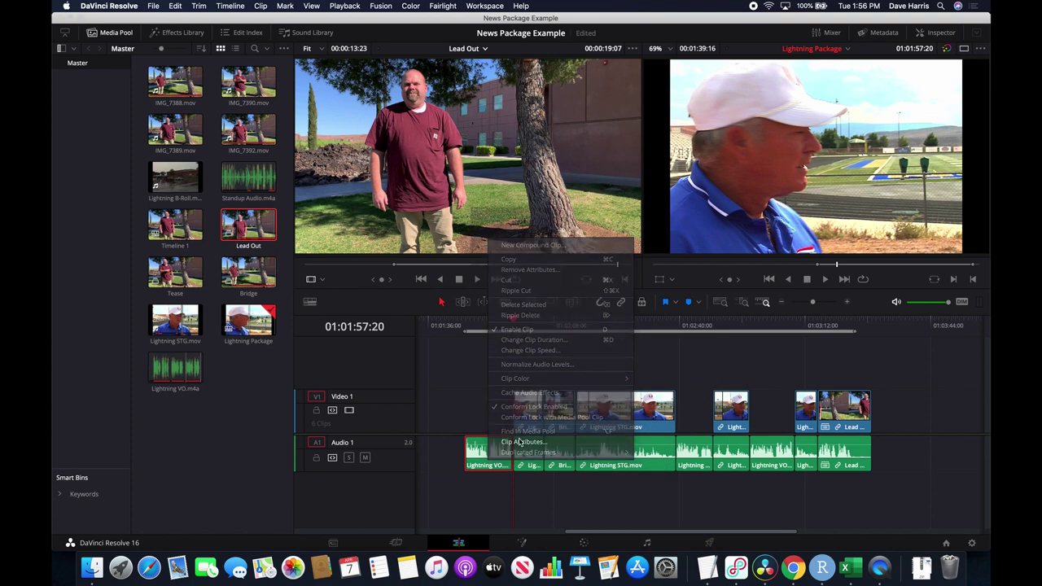
{"action": "left_click", "coordinate": [485, 98]}
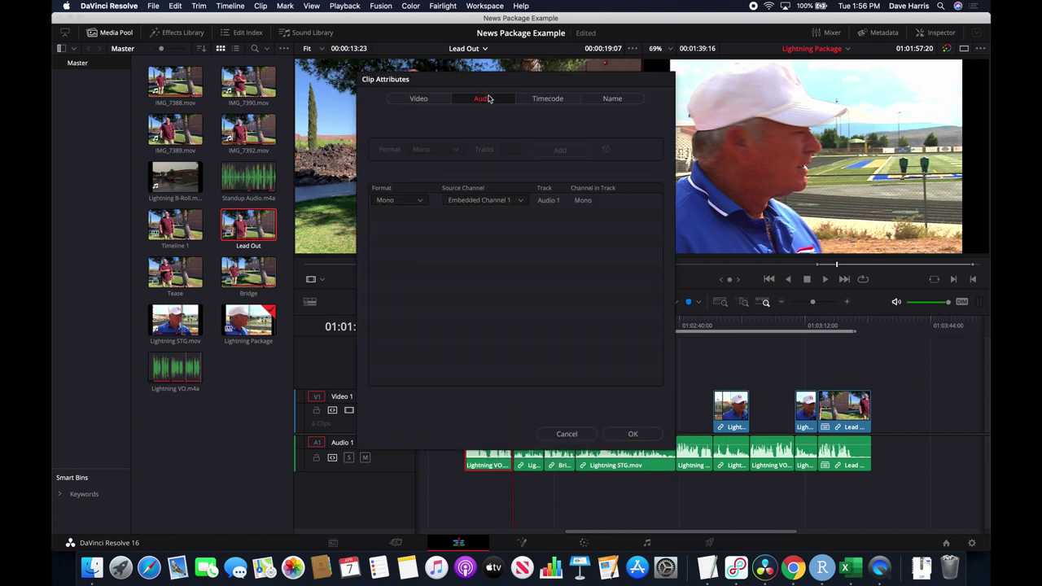
{"action": "left_click", "coordinate": [410, 203]}
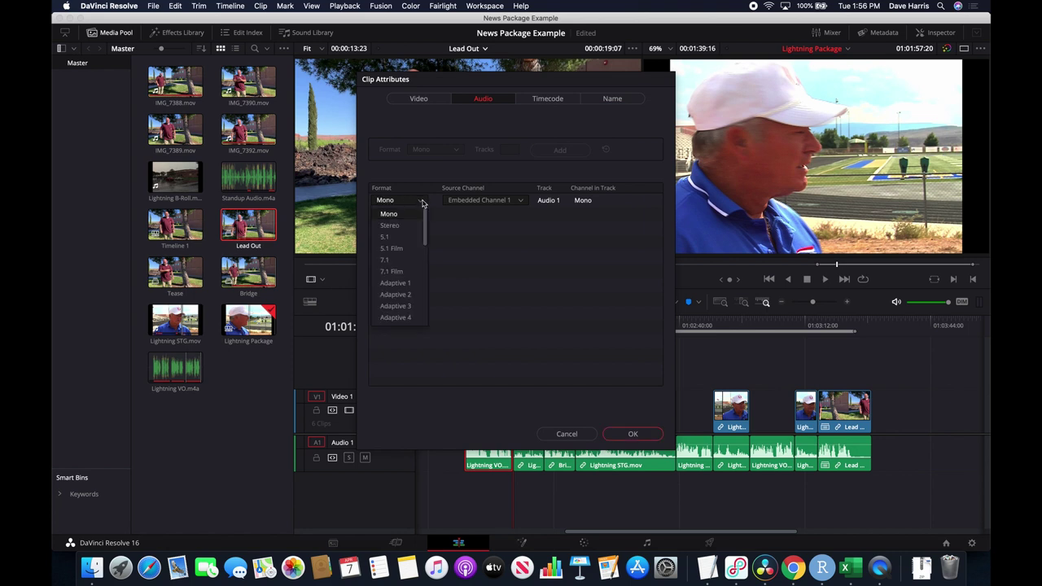
{"action": "left_click", "coordinate": [390, 225]}
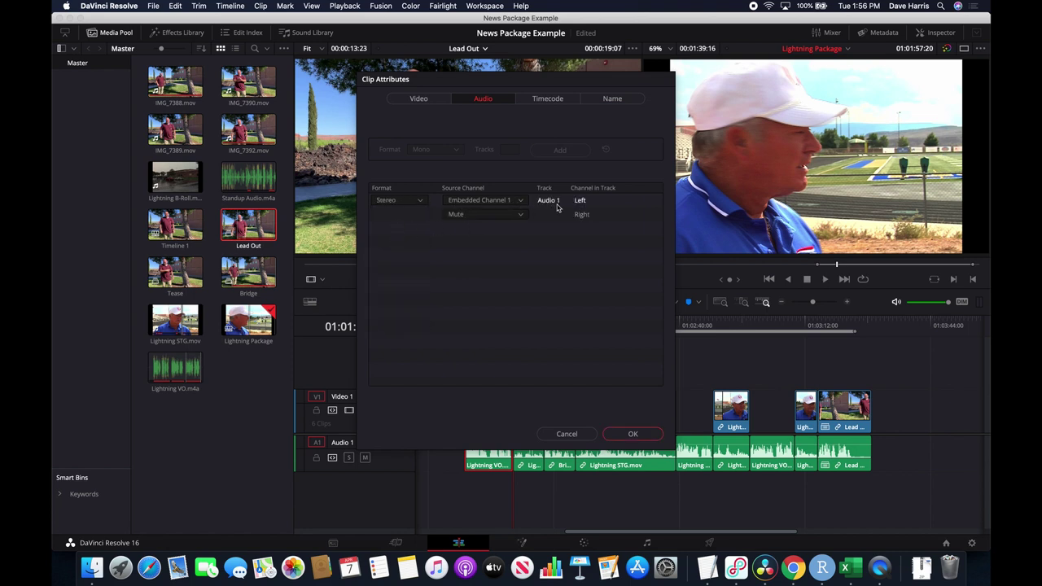
{"action": "left_click", "coordinate": [519, 217]}
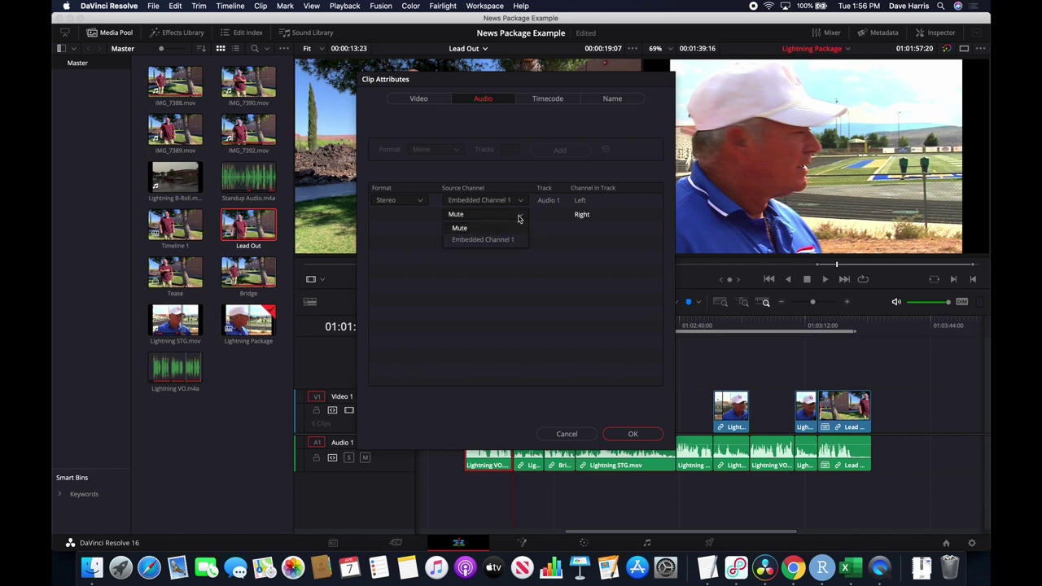
{"action": "left_click", "coordinate": [482, 241]}
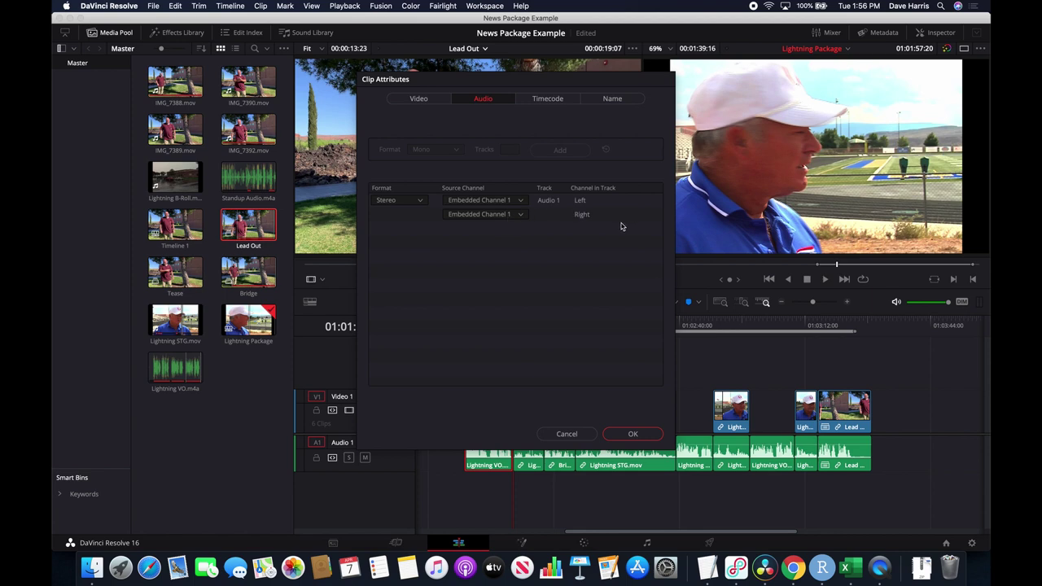
{"action": "left_click", "coordinate": [621, 434]}
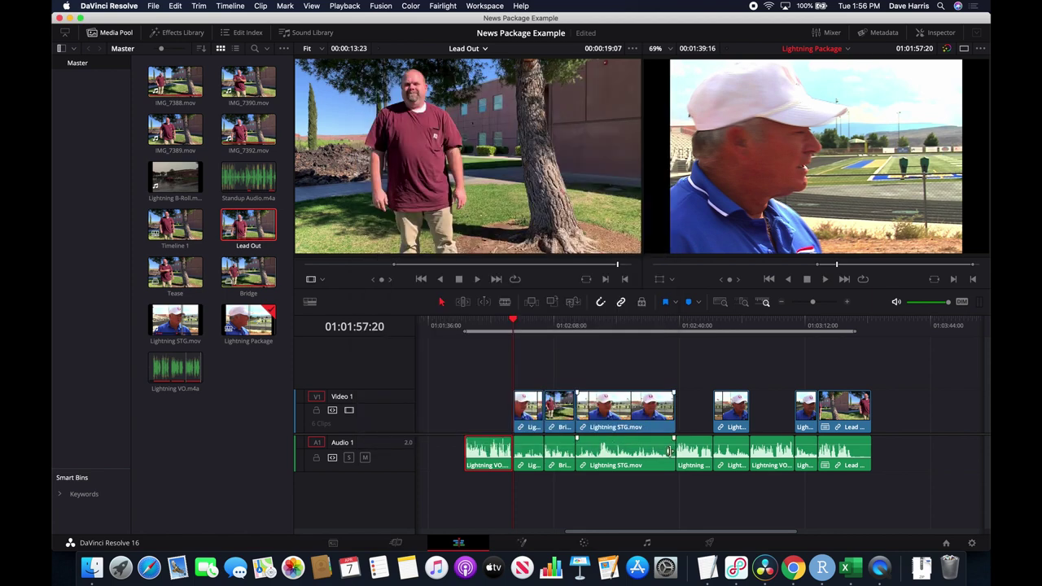
Make the next narration clip Stereo, feeding Embedded Channel 1 to its right channel.
{"action": "right_click", "coordinate": [701, 452]}
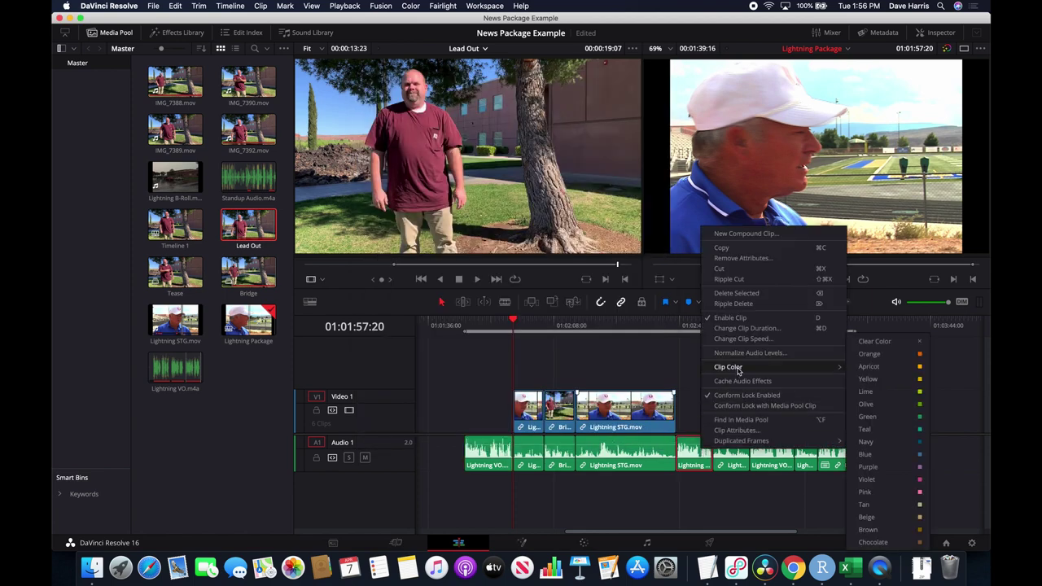
{"action": "left_click", "coordinate": [735, 429]}
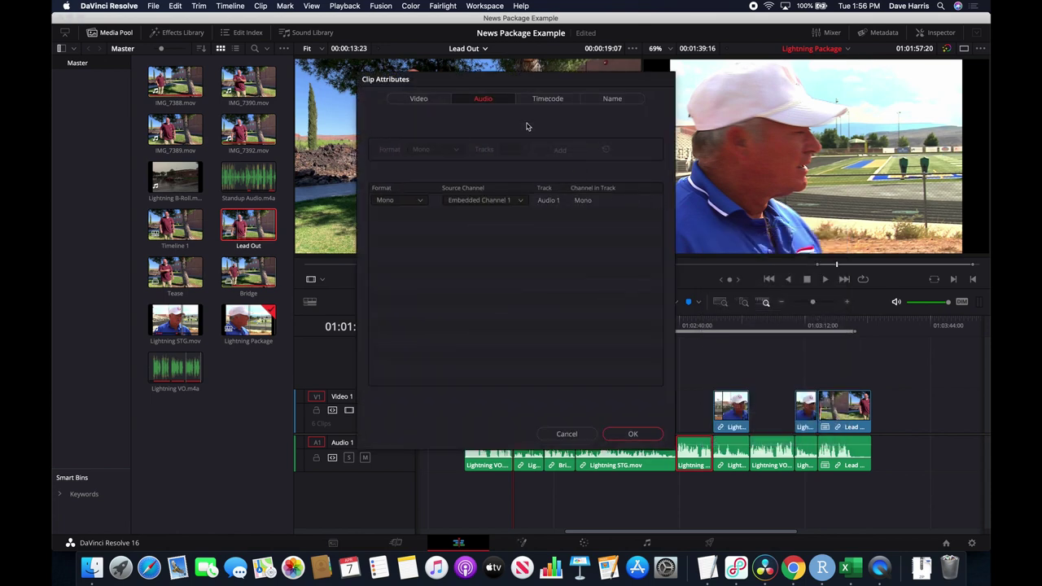
{"action": "left_click", "coordinate": [411, 200]}
{"action": "left_click", "coordinate": [405, 225]}
{"action": "left_click", "coordinate": [492, 215]}
{"action": "left_click", "coordinate": [493, 239]}
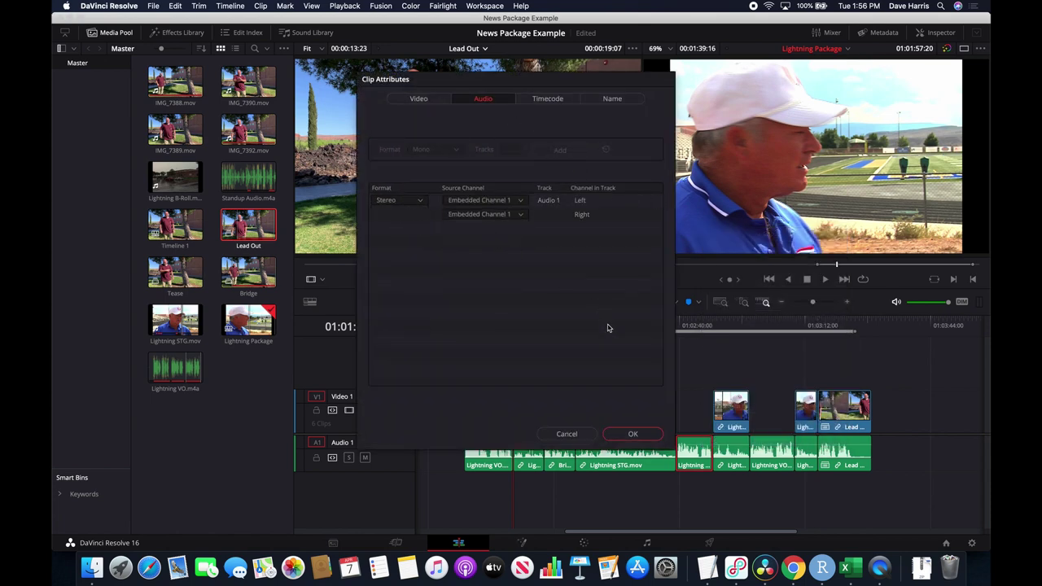
{"action": "left_click", "coordinate": [635, 432]}
Set the later Lightning VO clip to Stereo with Embedded Channel 1 on the right channel too.
{"action": "left_click", "coordinate": [775, 468]}
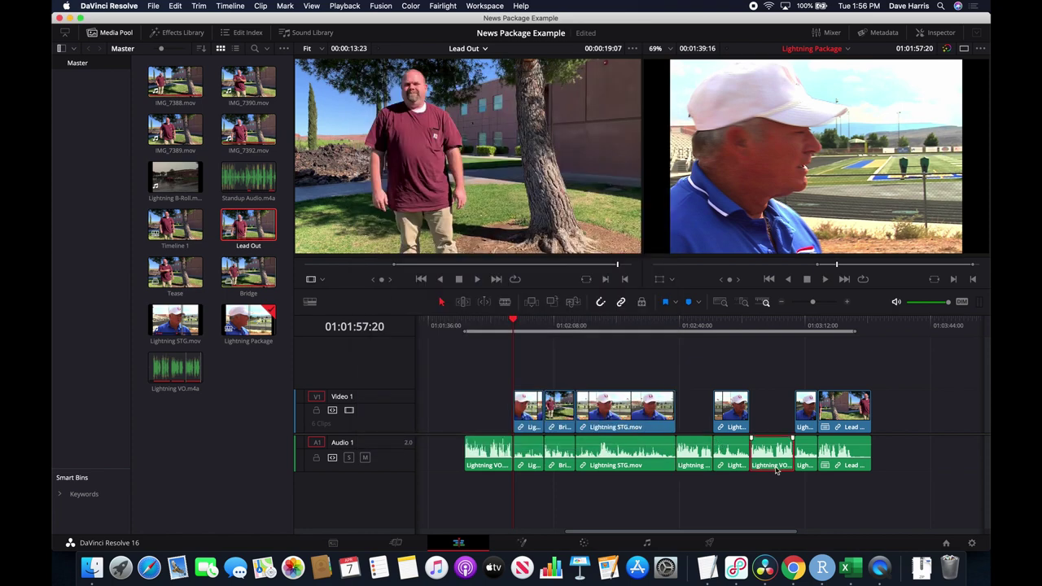
{"action": "right_click", "coordinate": [774, 470]}
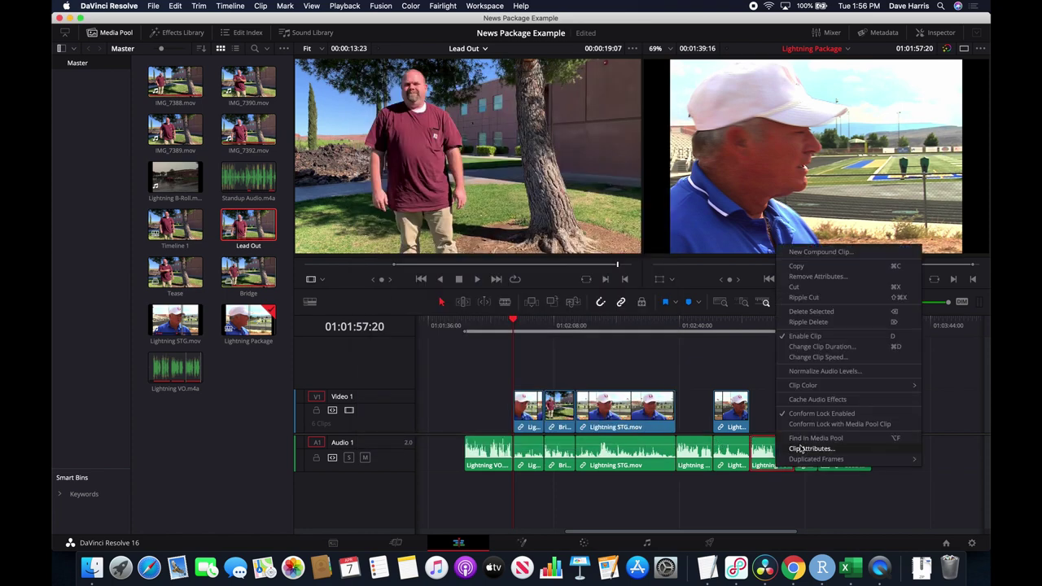
{"action": "left_click", "coordinate": [802, 438]}
{"action": "left_click", "coordinate": [415, 201]}
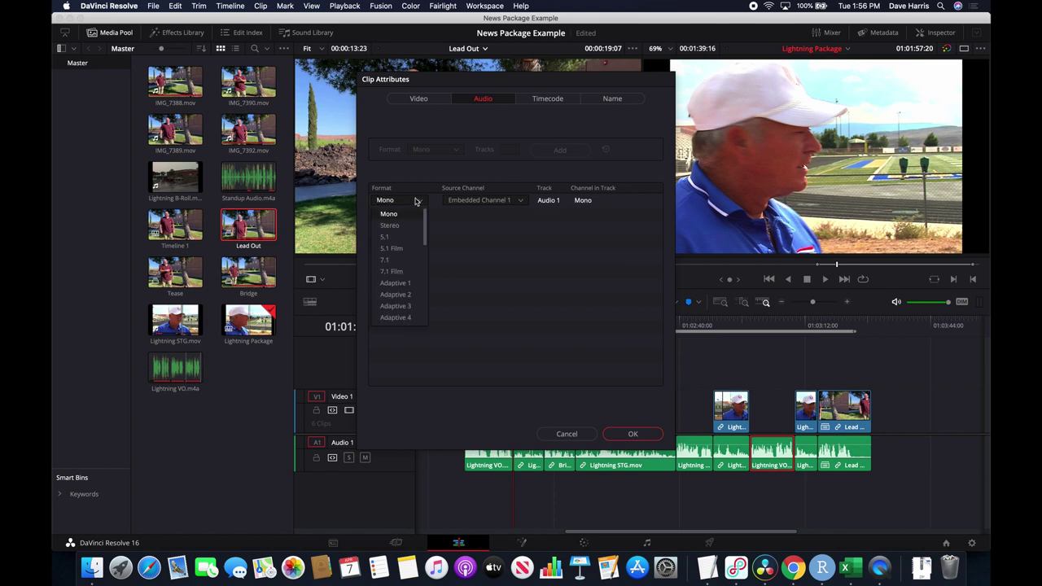
{"action": "left_click", "coordinate": [392, 225]}
{"action": "left_click", "coordinate": [496, 215]}
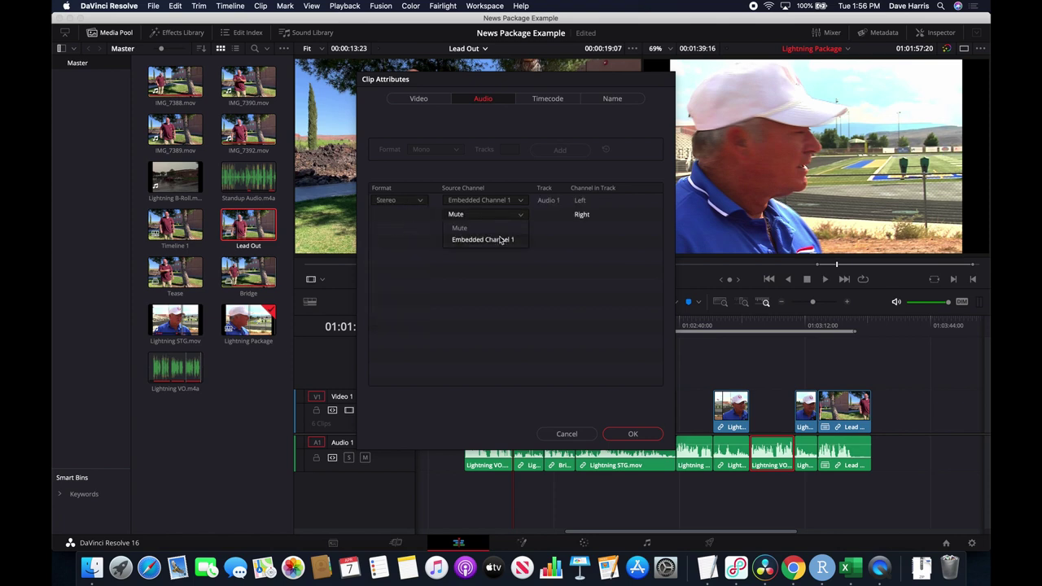
{"action": "left_click", "coordinate": [500, 240]}
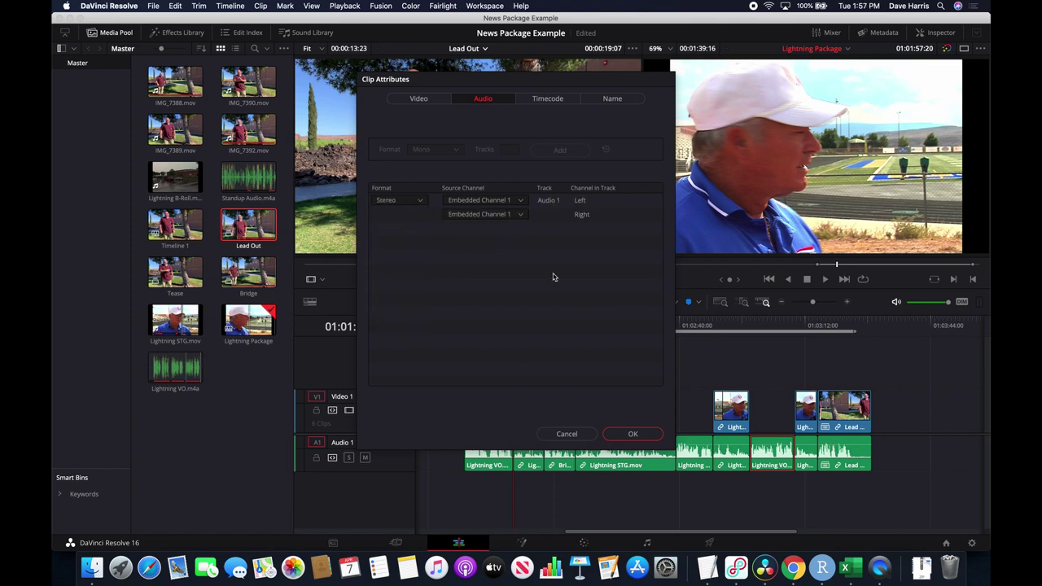
{"action": "left_click", "coordinate": [630, 434]}
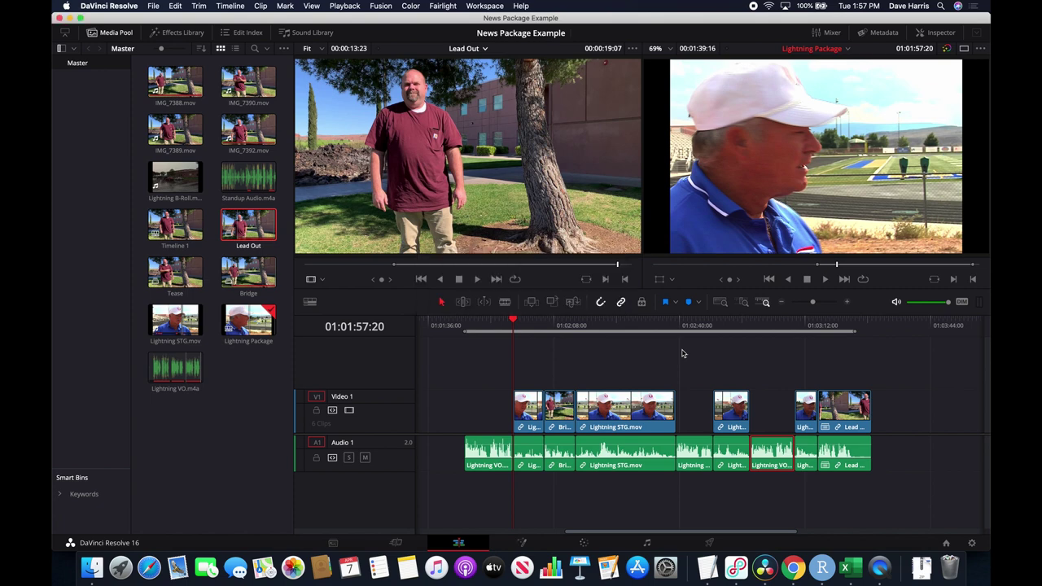
{"action": "left_click", "coordinate": [484, 325]}
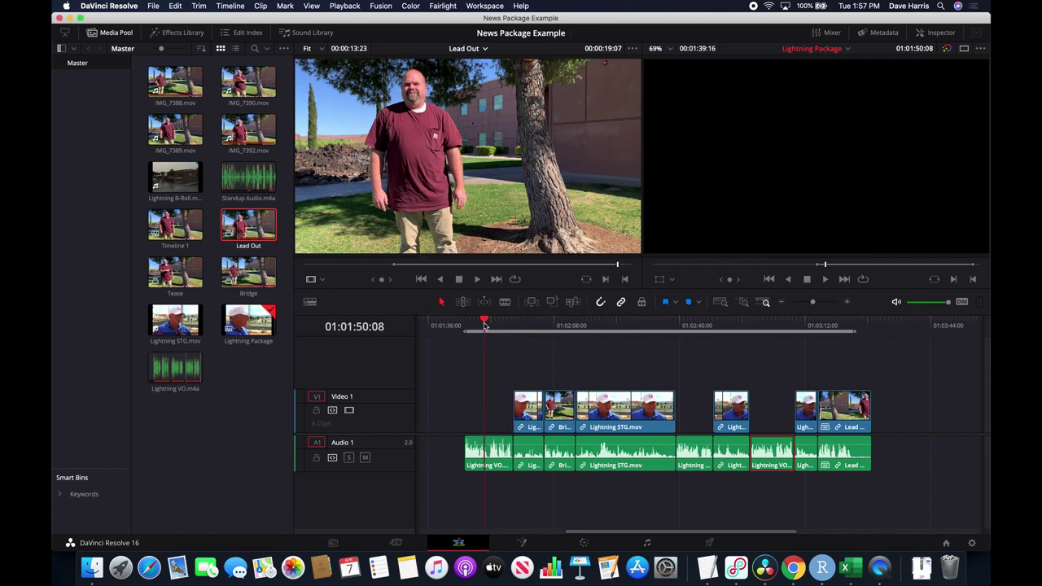
{"action": "key", "text": "space"}
{"action": "key", "text": "space"}
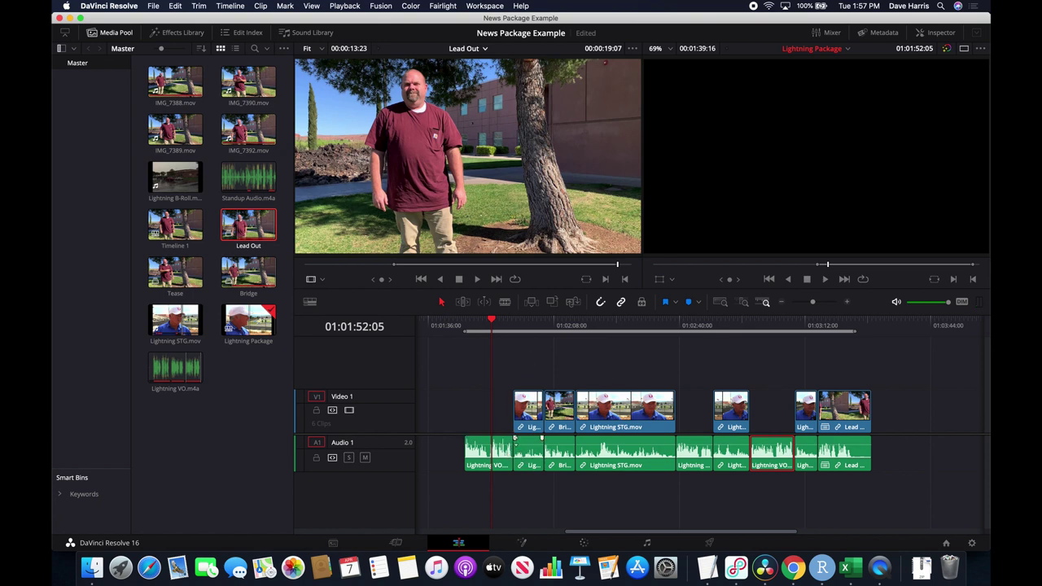
{"action": "left_click", "coordinate": [510, 324]}
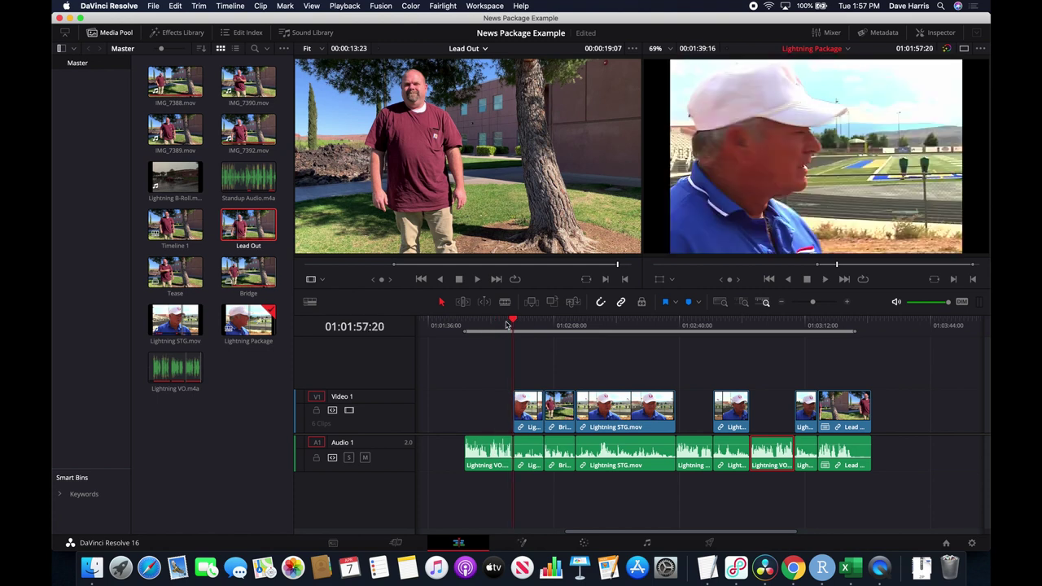
{"action": "left_click", "coordinate": [502, 324]}
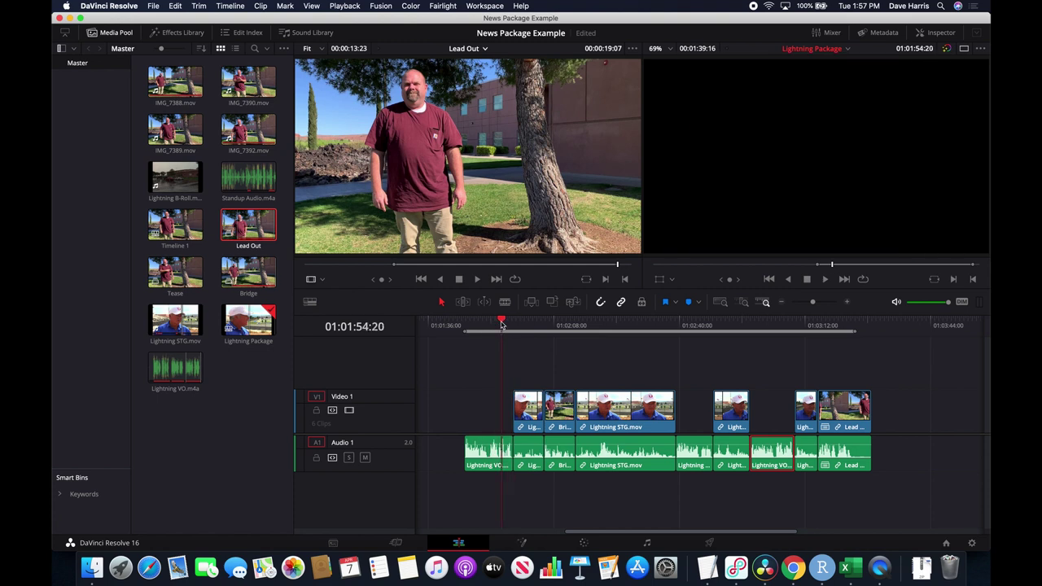
{"action": "key", "text": "space"}
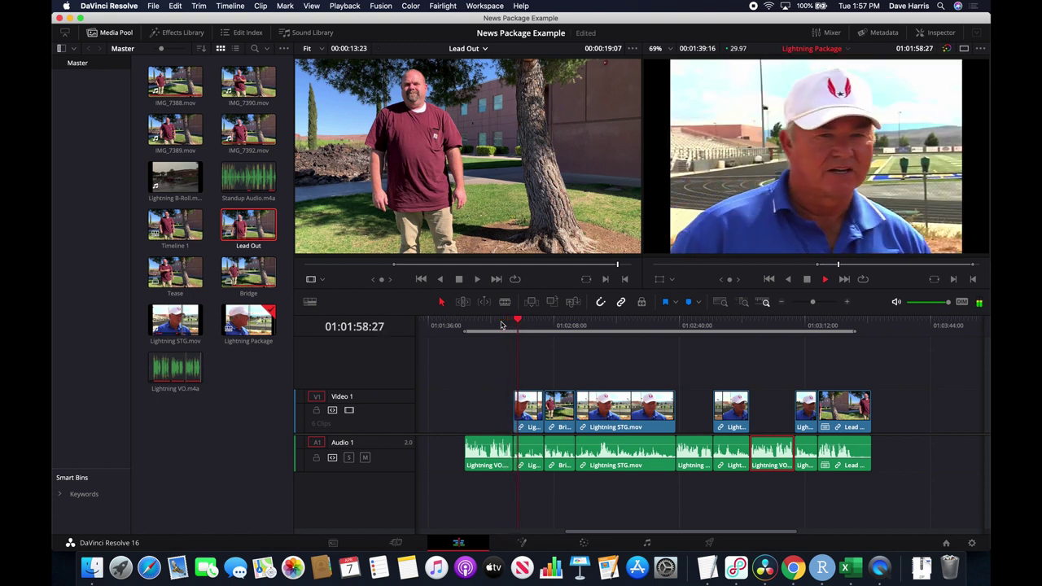
{"action": "key", "text": "space"}
{"action": "left_click", "coordinate": [512, 324]}
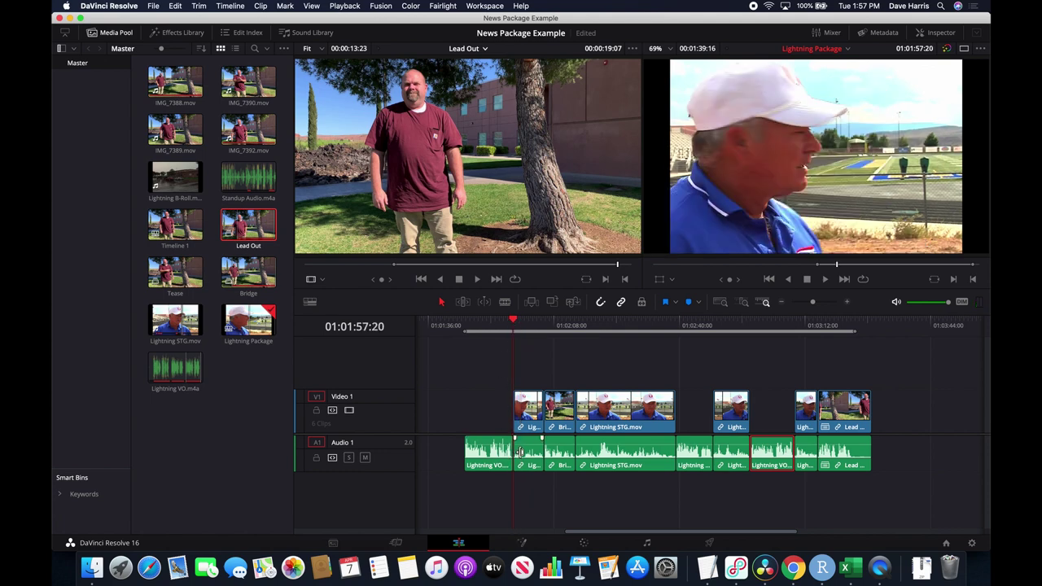
Zoom into the timeline and play back the voiceover-to-interview audio edit.
{"action": "key", "text": "super+equal"}
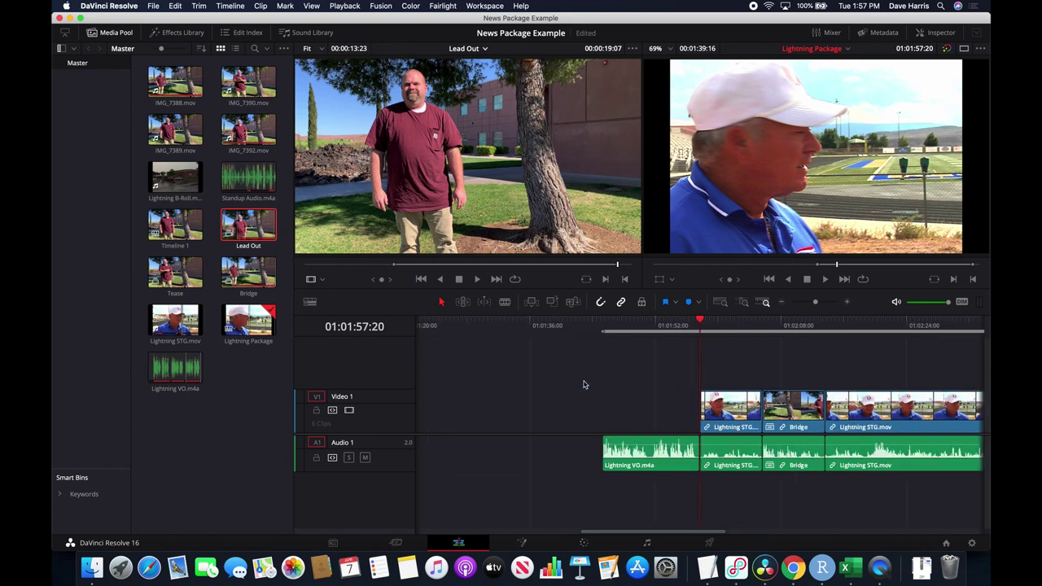
{"action": "key", "text": "super+equal"}
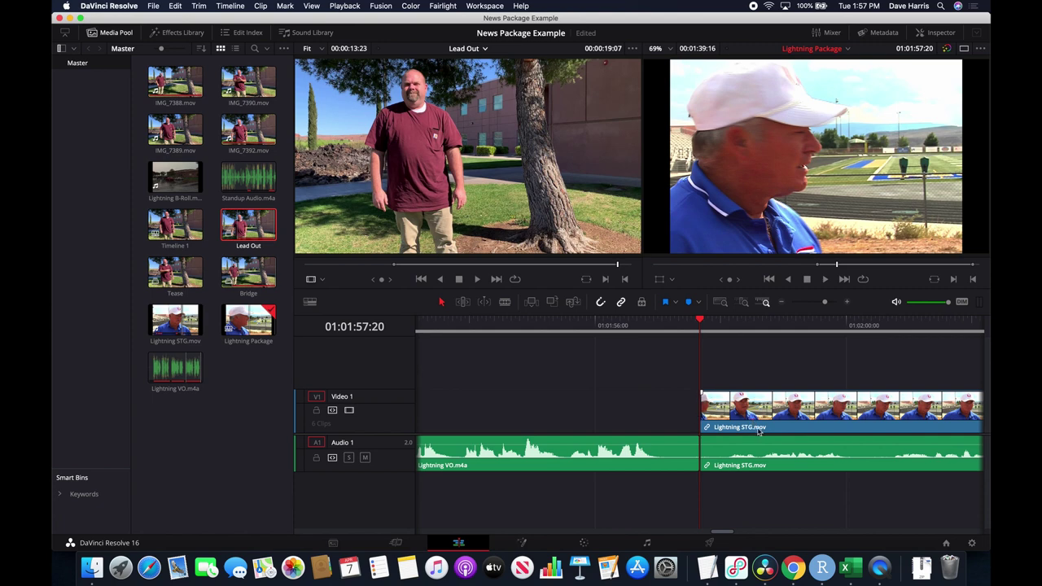
{"action": "left_click", "coordinate": [606, 325]}
{"action": "key", "text": "space"}
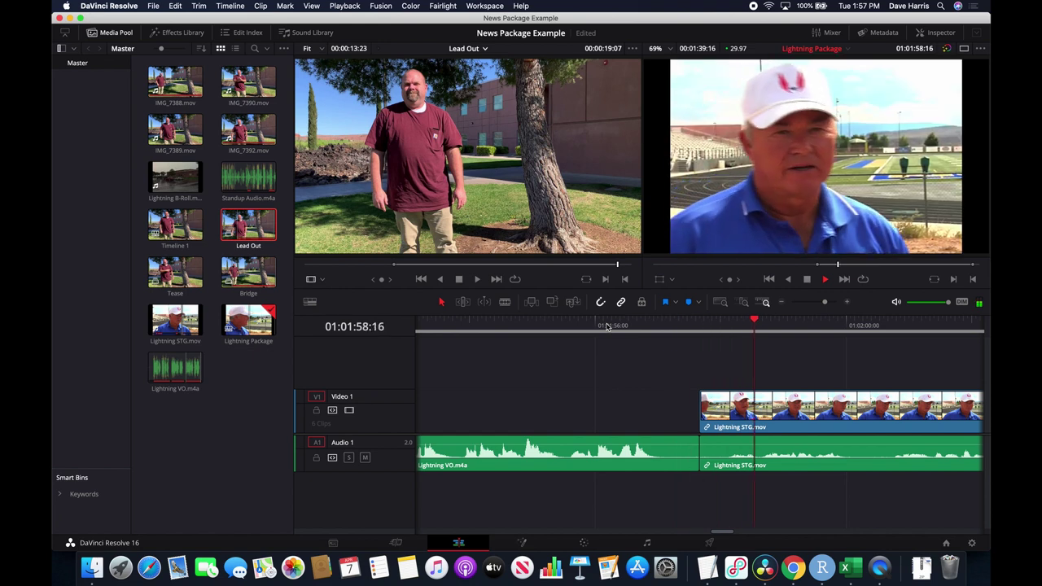
{"action": "key", "text": "space"}
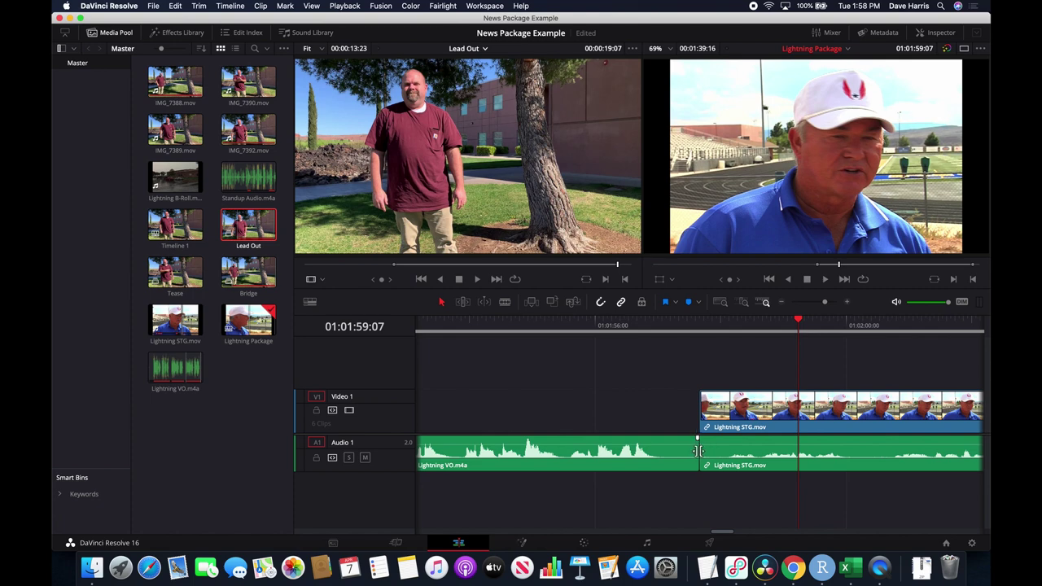
Trim the Lightning VO end and Lightning STG start, delete the gap between them, and replay.
{"action": "left_click_drag", "start_coordinate": [698, 450], "coordinate": [705, 450]}
{"action": "key", "text": "super+z"}
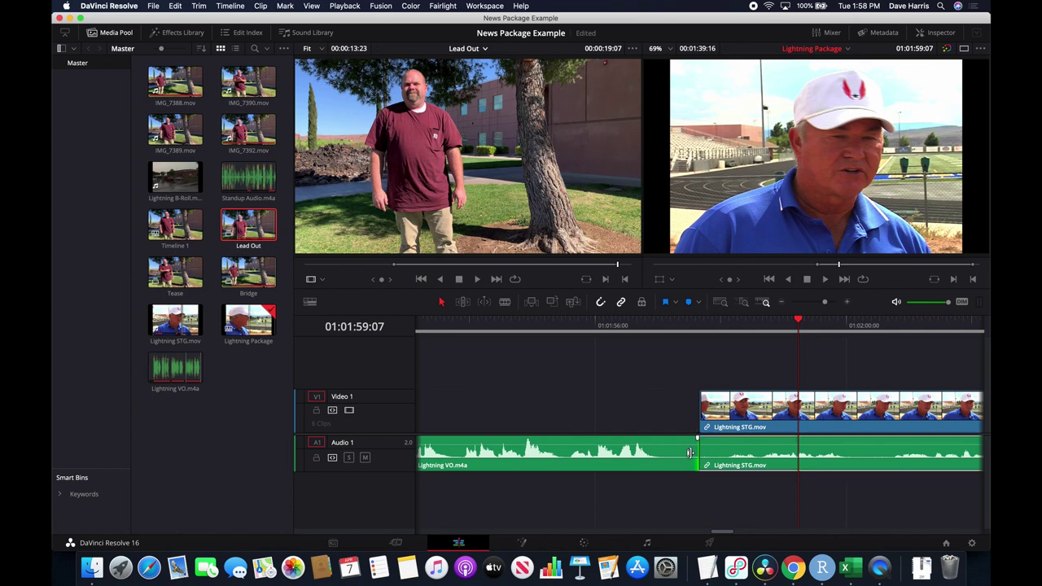
{"action": "left_click_drag", "start_coordinate": [687, 453], "coordinate": [678, 453]}
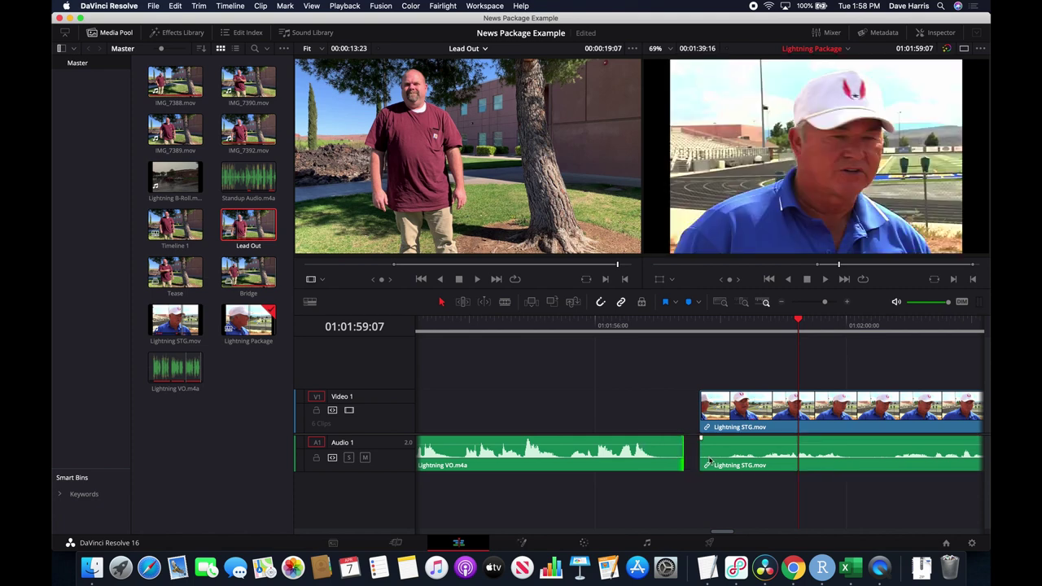
{"action": "left_click_drag", "start_coordinate": [707, 458], "coordinate": [727, 455]}
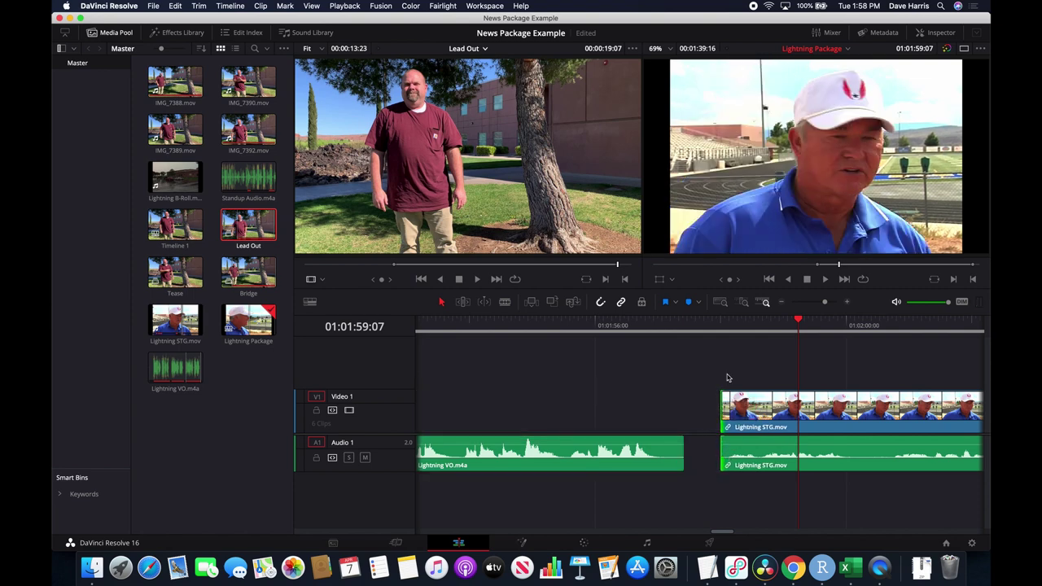
{"action": "left_click", "coordinate": [703, 454]}
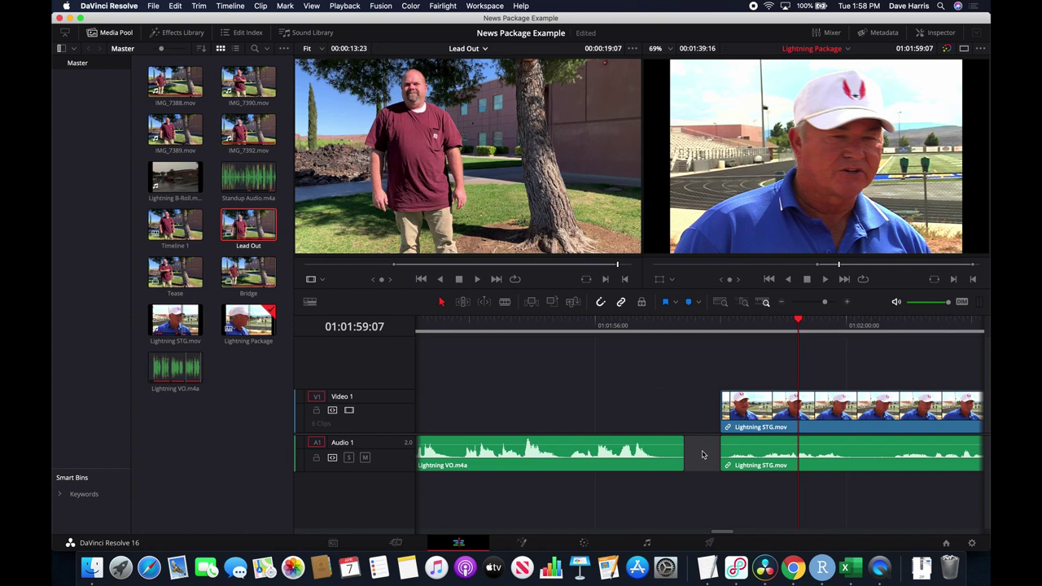
{"action": "key", "text": "Delete"}
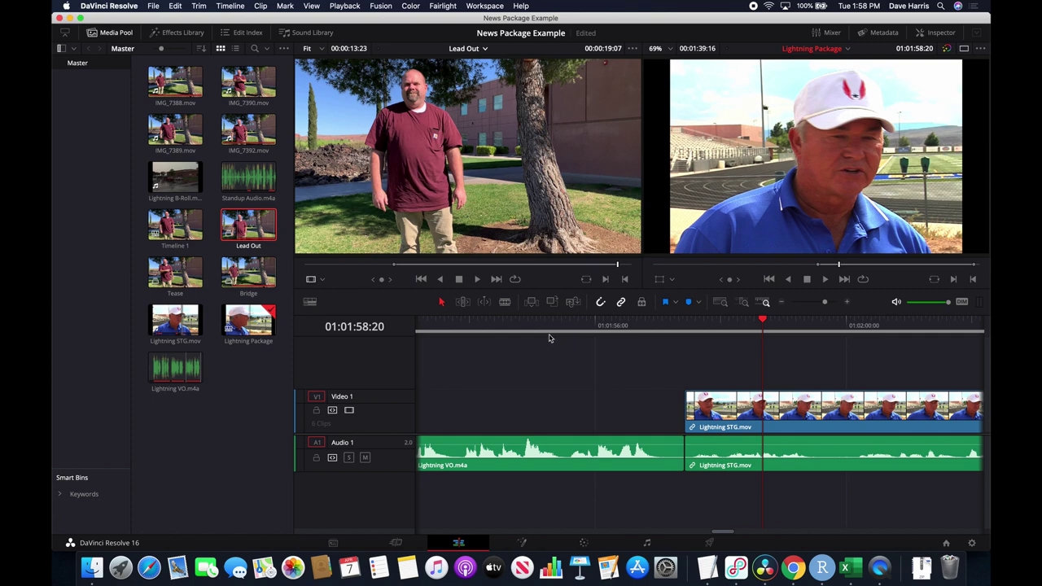
{"action": "left_click", "coordinate": [468, 325]}
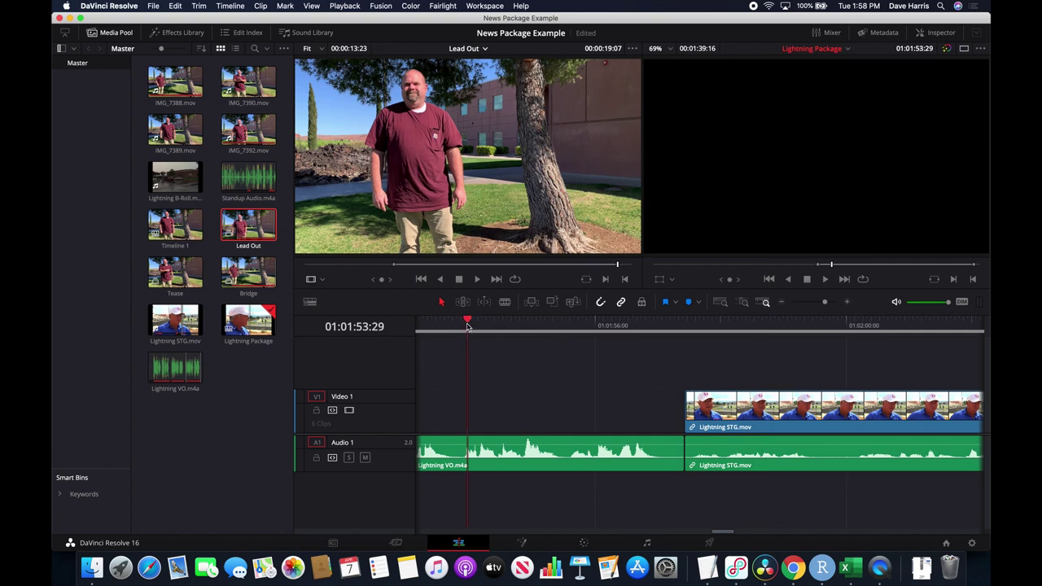
{"action": "key", "text": "space"}
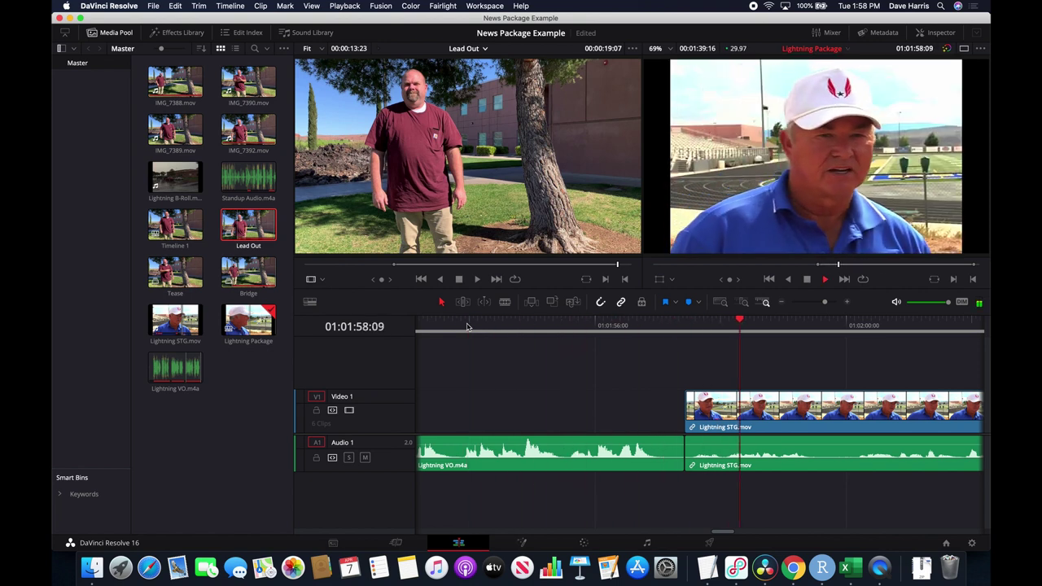
{"action": "key", "text": "space"}
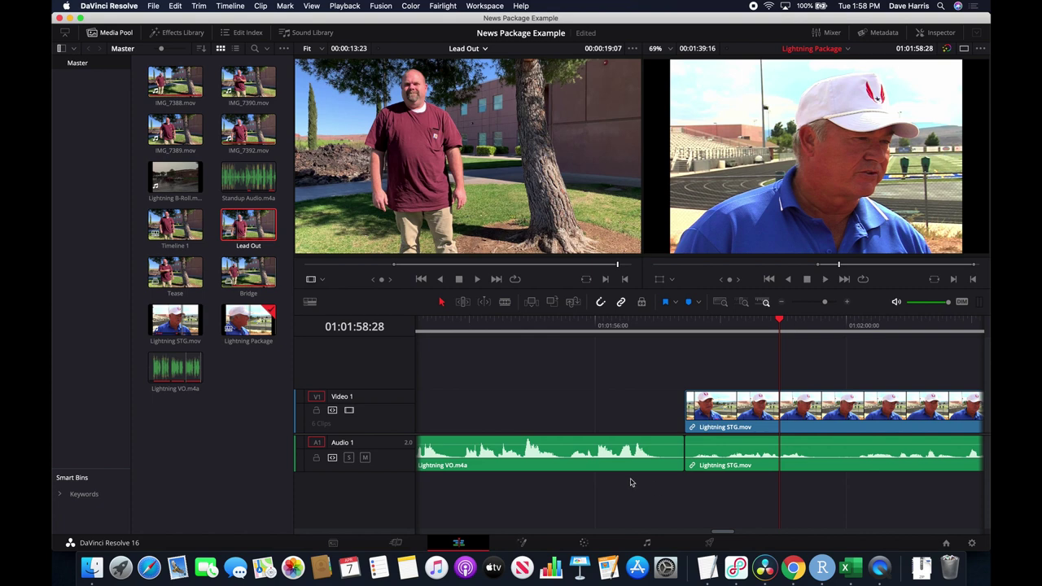
Move the Lightning VO audio onto a new Audio 2 track and play back its overlap with Lightning STG.
{"action": "left_click_drag", "start_coordinate": [594, 465], "coordinate": [623, 488]}
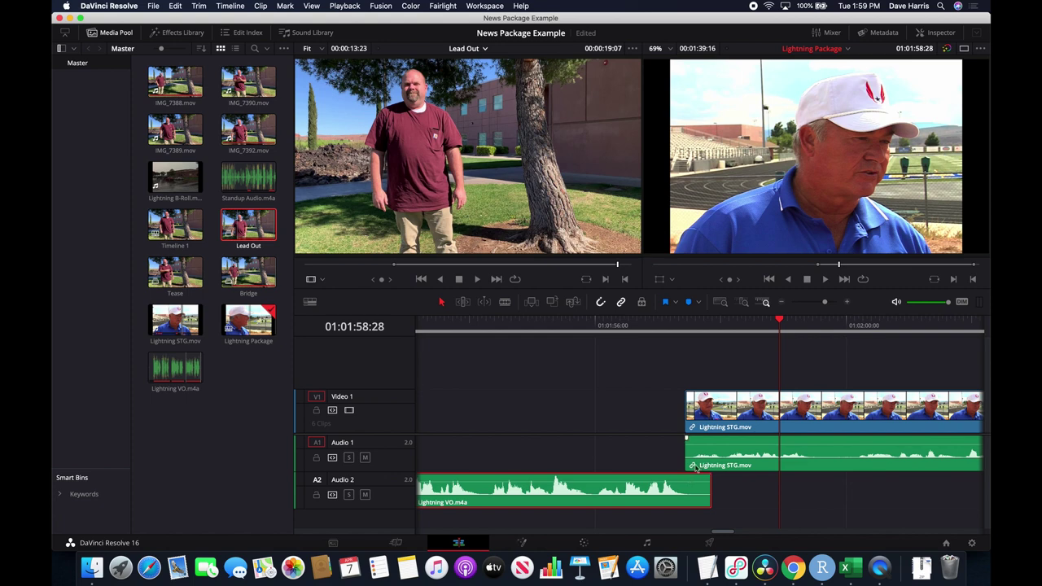
{"action": "left_click", "coordinate": [482, 325]}
{"action": "key", "text": "space"}
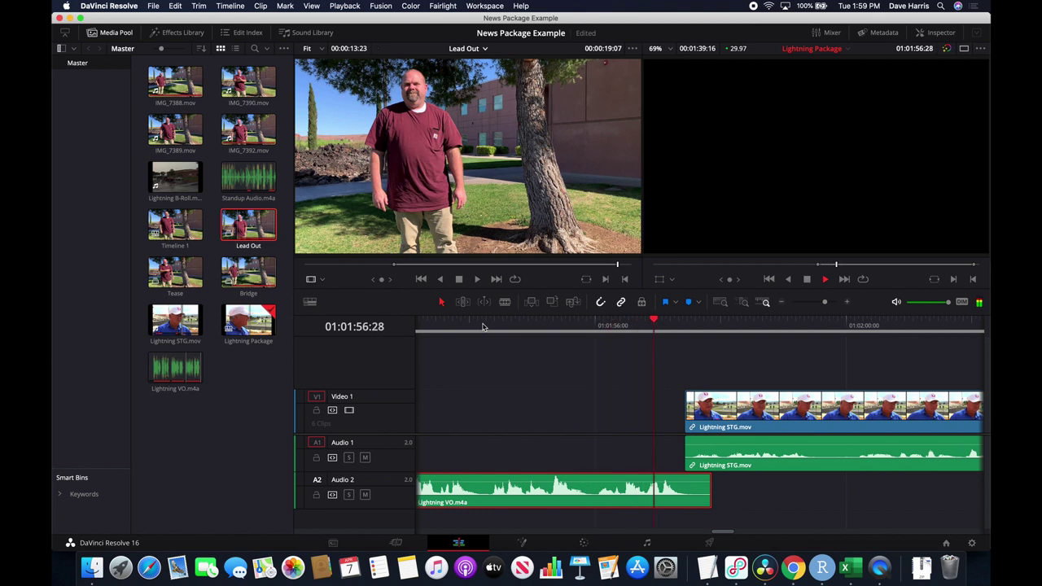
{"action": "key", "text": "space"}
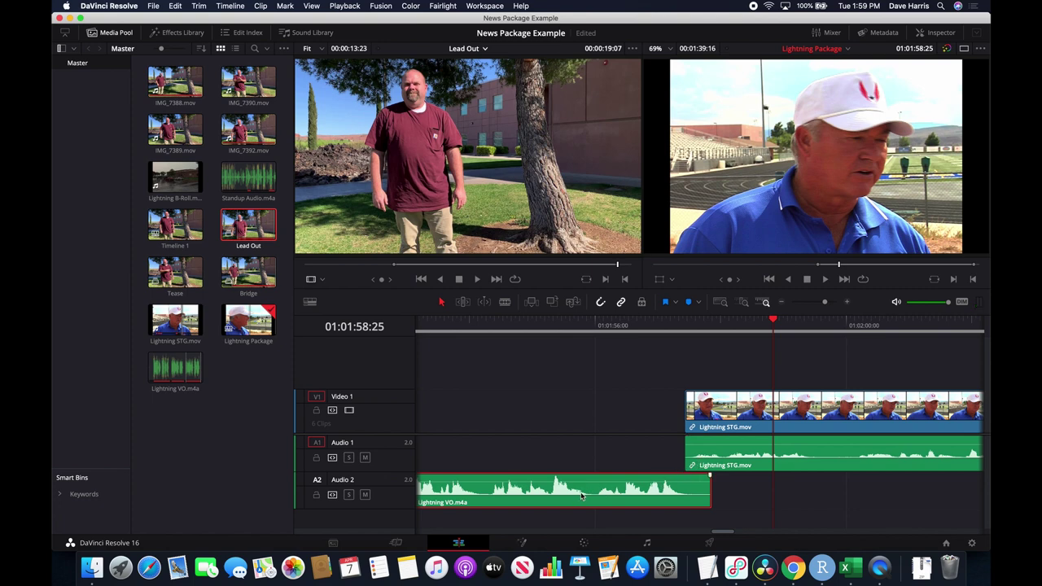
{"action": "left_click", "coordinate": [551, 324]}
{"action": "key", "text": "space"}
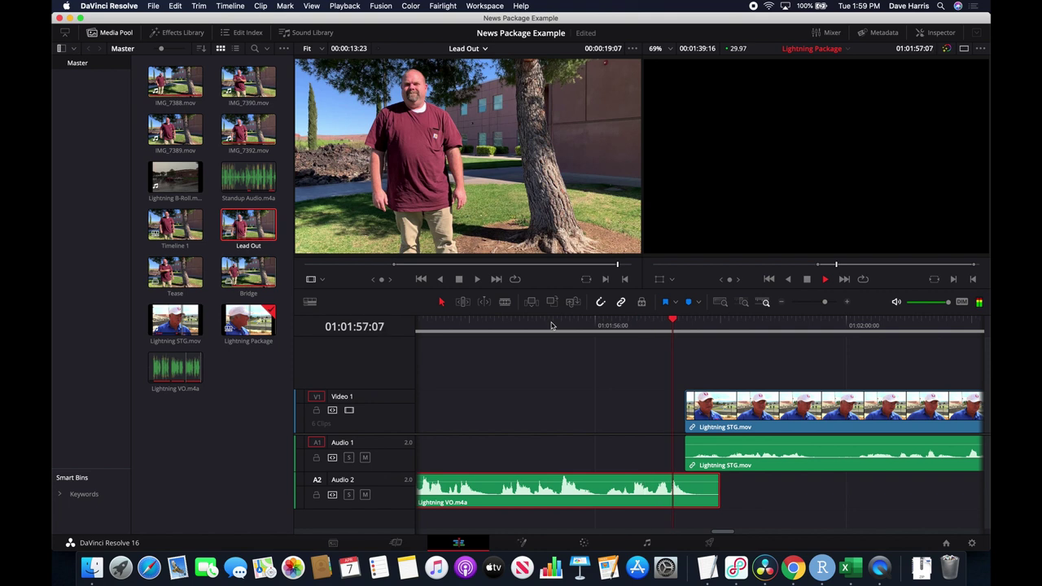
{"action": "key", "text": "space"}
{"action": "scroll", "coordinate": [765, 382], "scroll_direction": "right", "scroll_amount": 10}
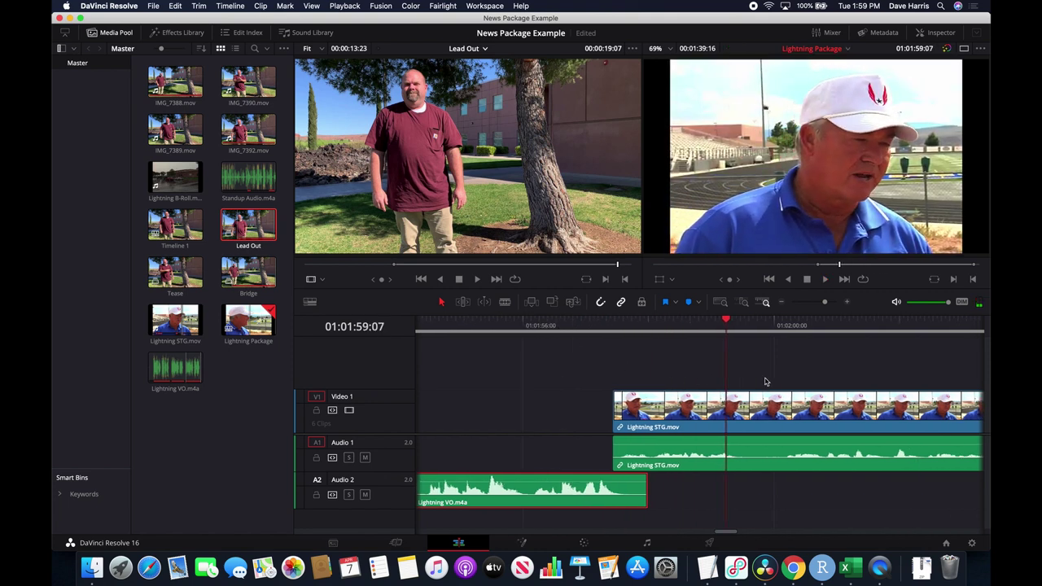
{"action": "scroll", "coordinate": [765, 382], "scroll_direction": "right", "scroll_amount": 10}
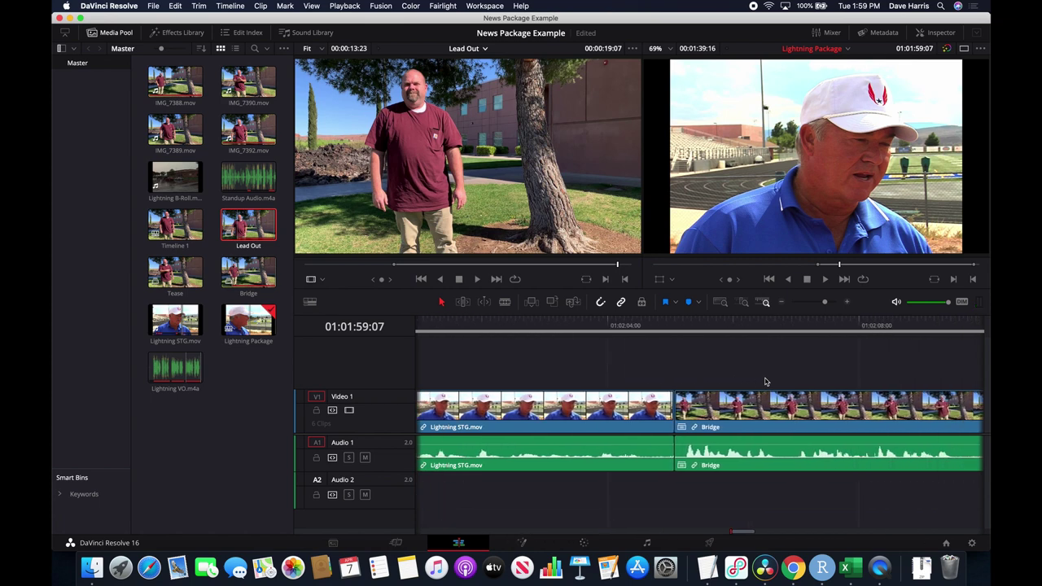
{"action": "left_click", "coordinate": [592, 326]}
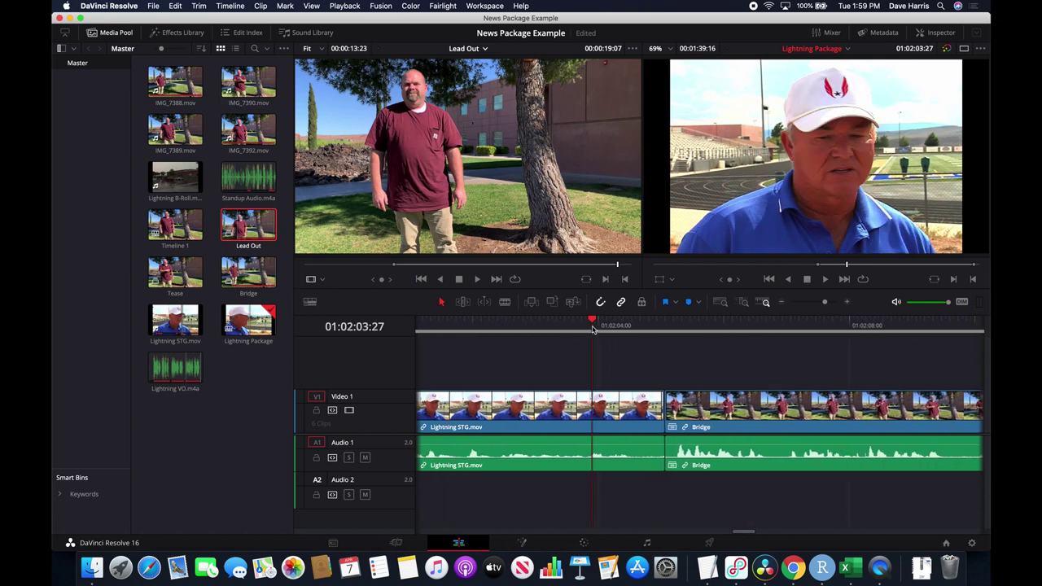
{"action": "key", "text": "space"}
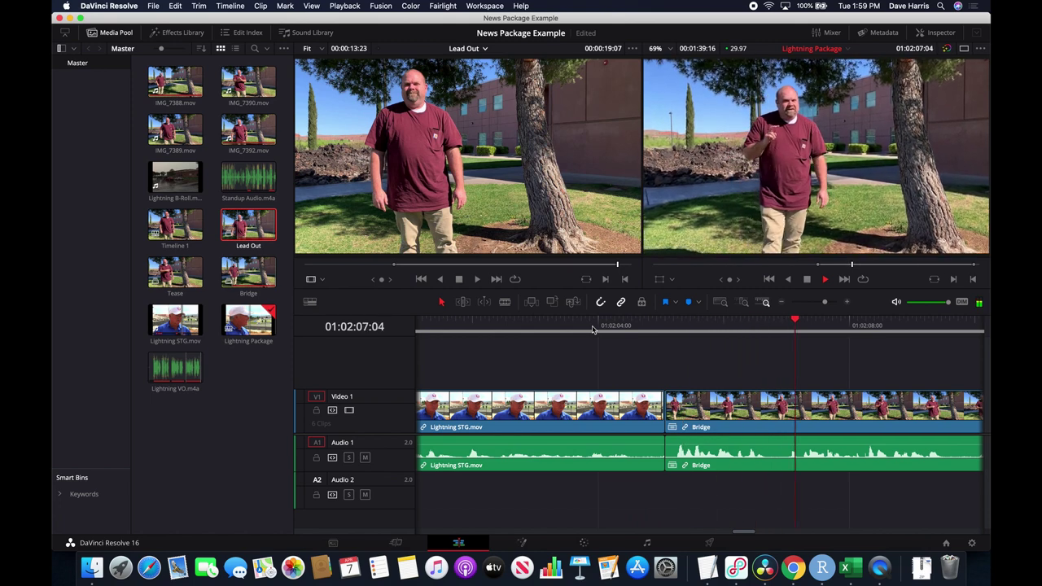
{"action": "key", "text": "space"}
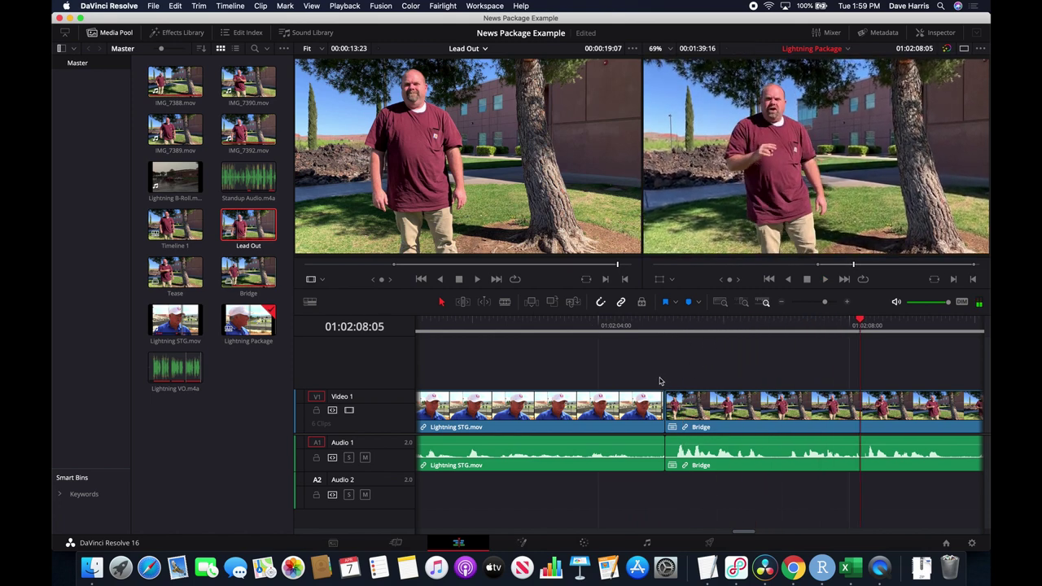
{"action": "left_click_drag", "start_coordinate": [553, 325], "coordinate": [503, 325]}
{"action": "key", "text": "space"}
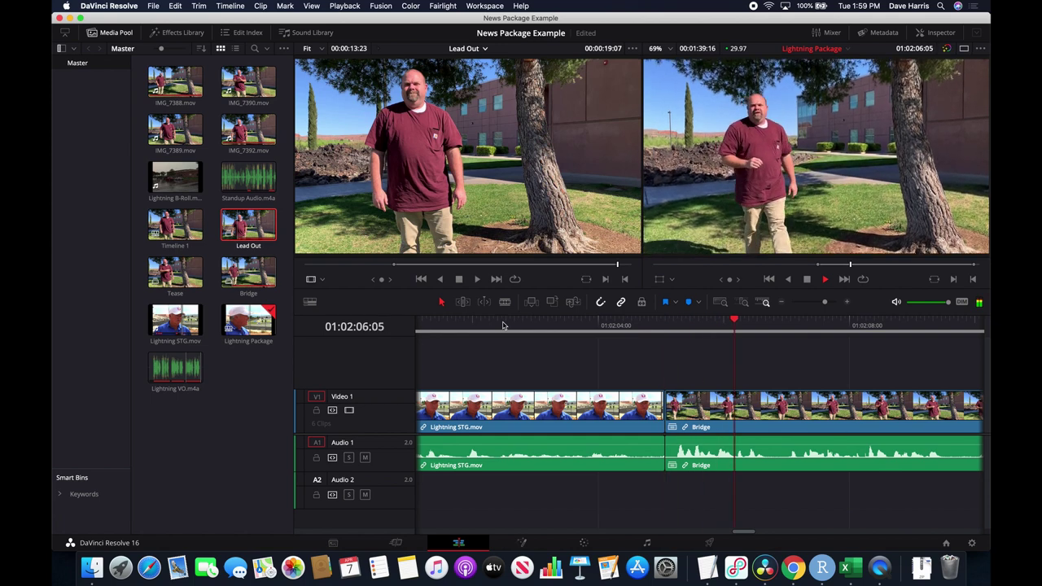
{"action": "key", "text": "space"}
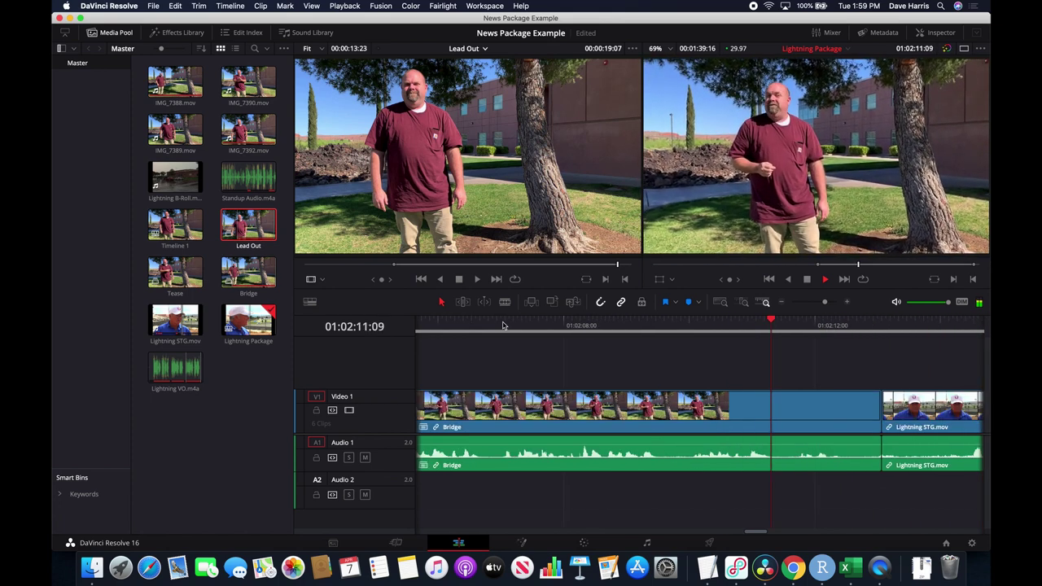
{"action": "key", "text": "space"}
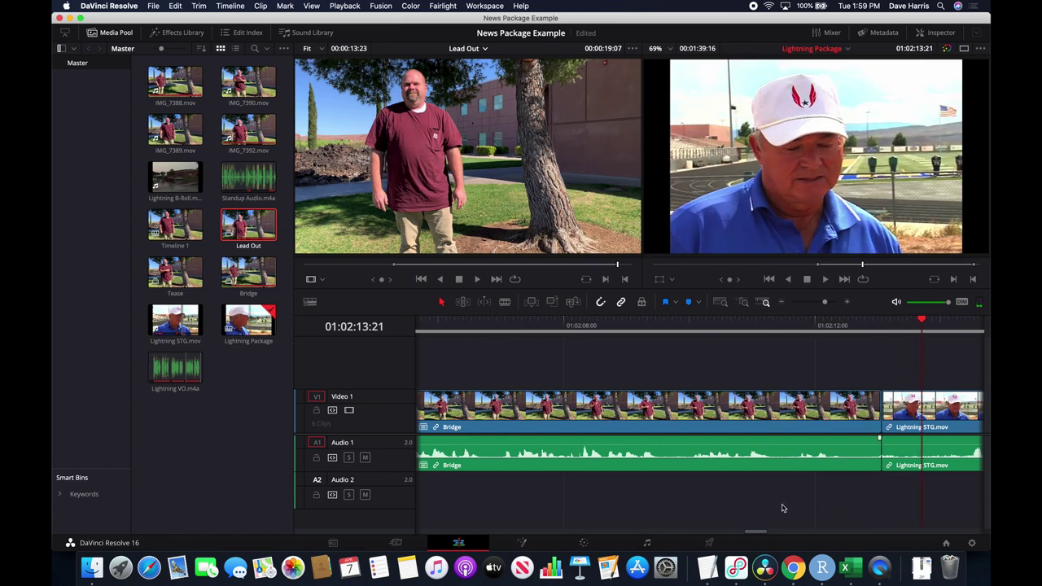
{"action": "scroll", "coordinate": [782, 508], "scroll_direction": "right", "scroll_amount": 5}
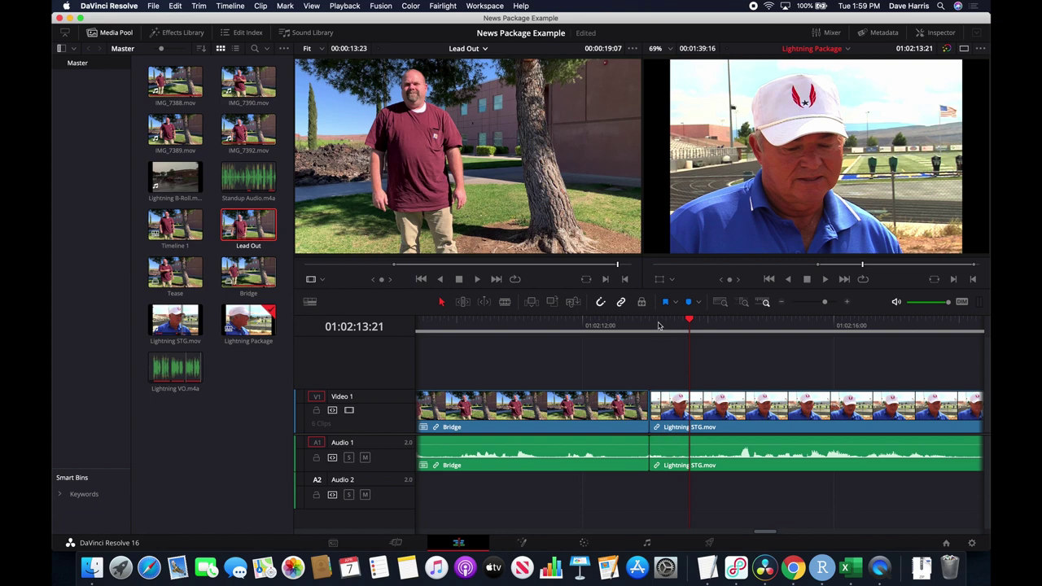
{"action": "key", "text": "space"}
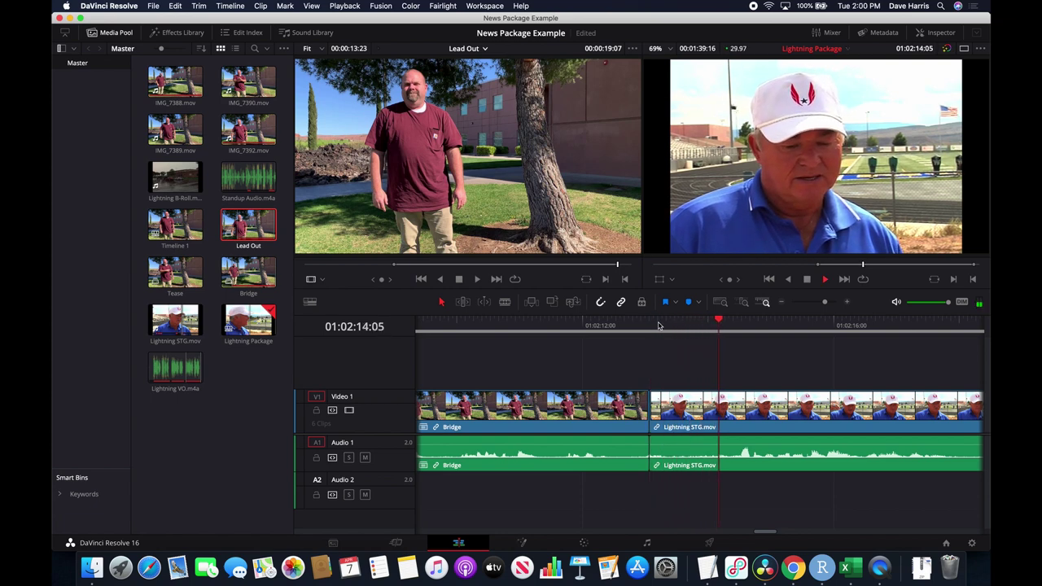
{"action": "key", "text": "space"}
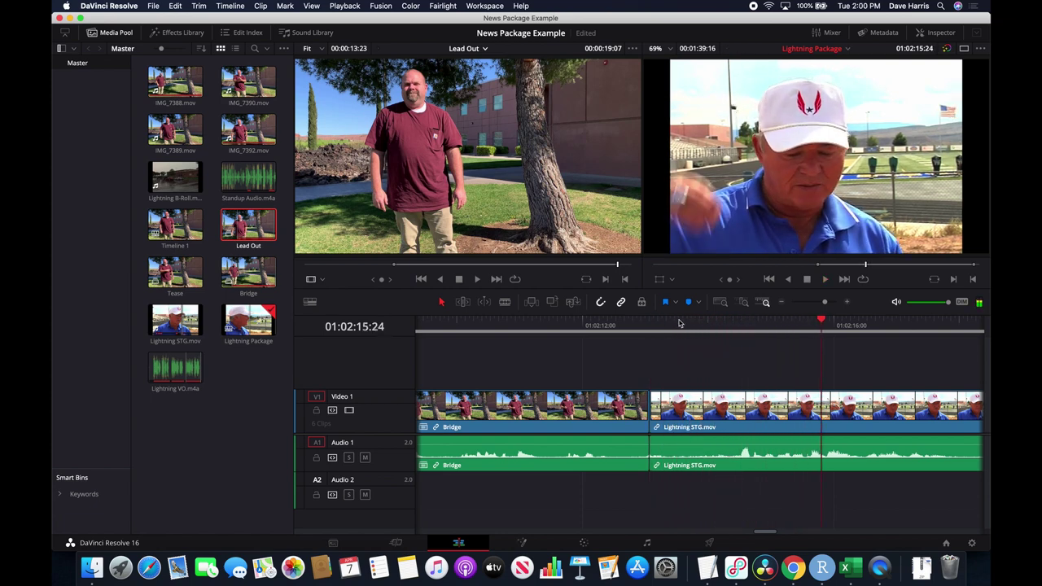
{"action": "left_click", "coordinate": [753, 326]}
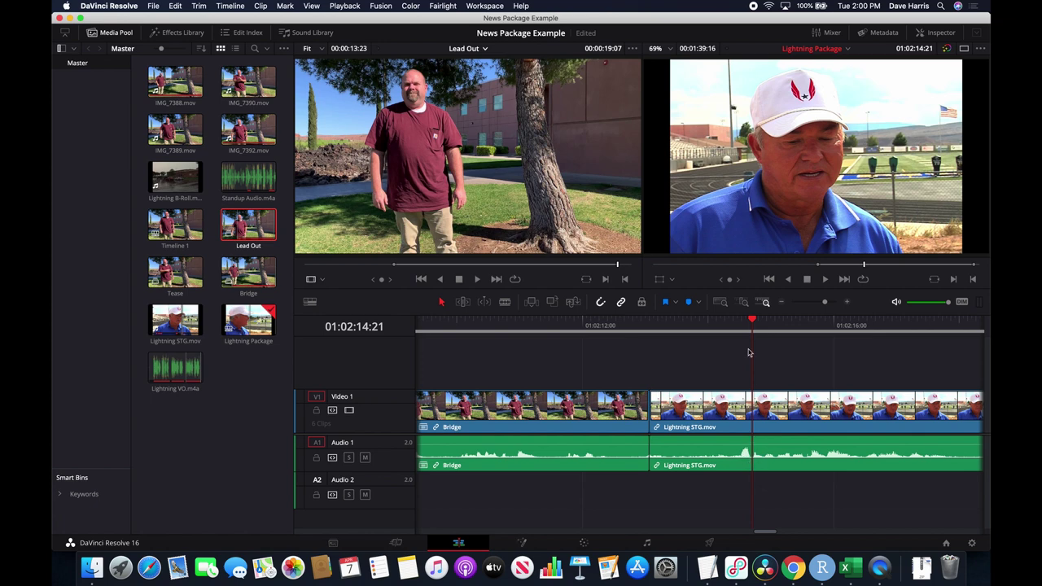
{"action": "key", "text": "space"}
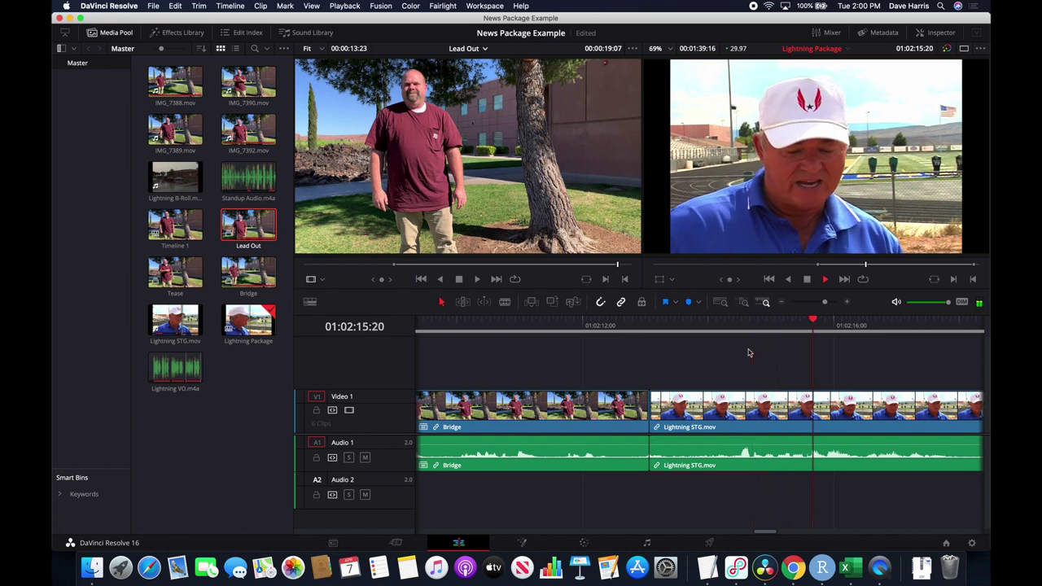
{"action": "key", "text": "space"}
{"action": "left_click", "coordinate": [742, 326]}
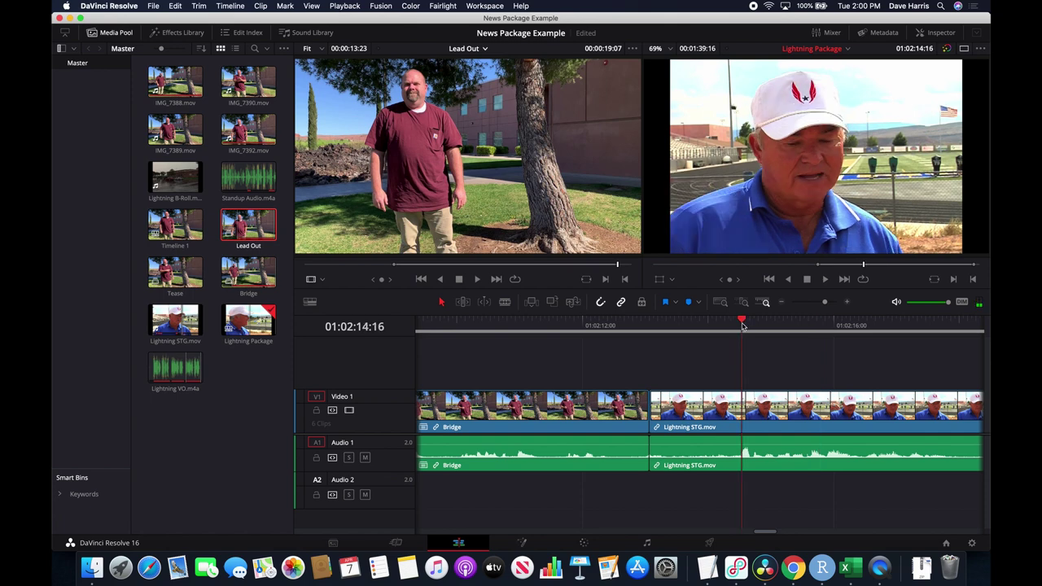
{"action": "key", "text": "space"}
{"action": "left_click", "coordinate": [733, 326]}
{"action": "key", "text": "space"}
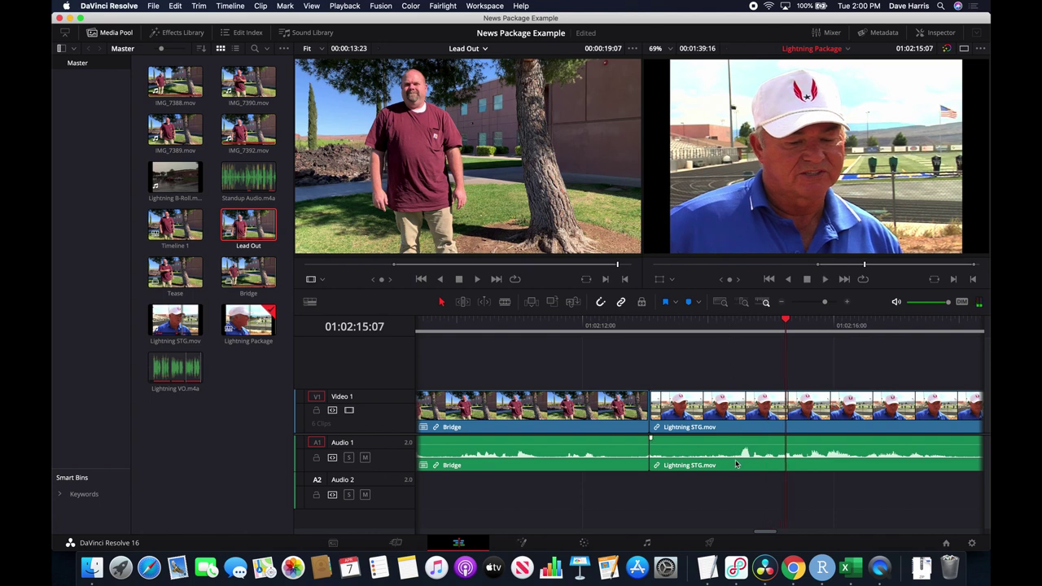
{"action": "left_click", "coordinate": [728, 324]}
{"action": "key", "text": "space"}
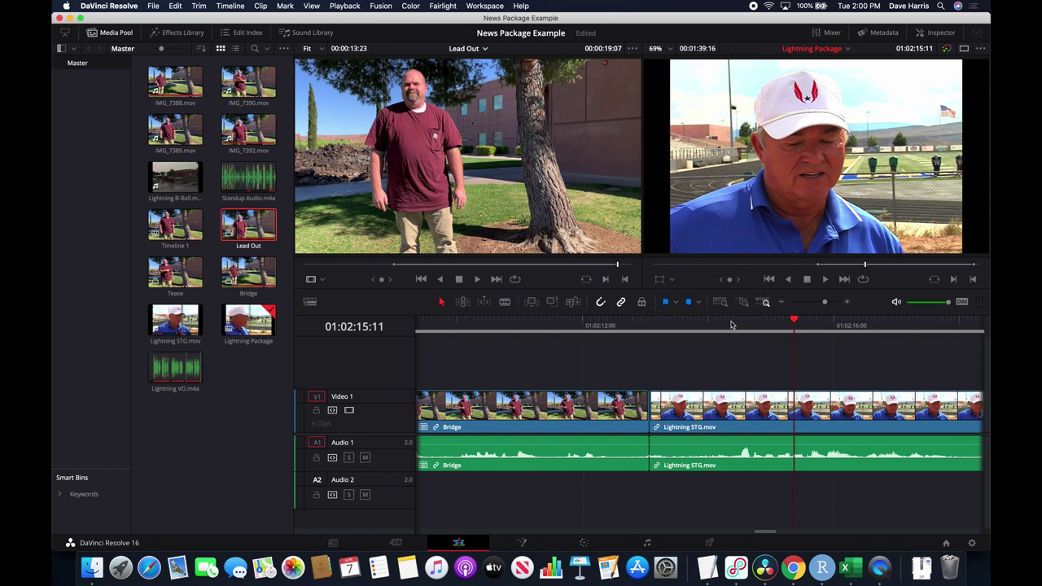
{"action": "left_click", "coordinate": [731, 325]}
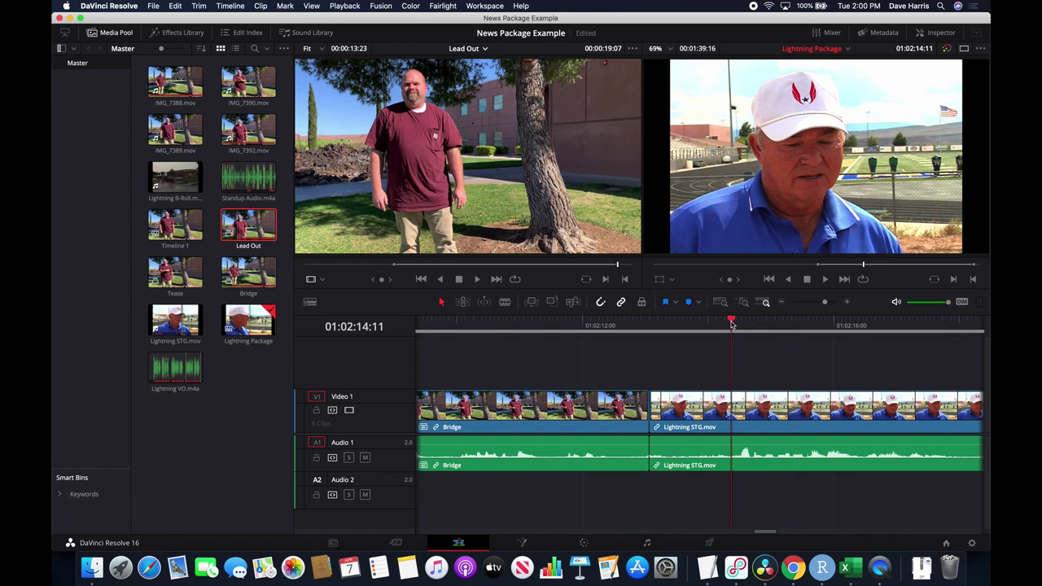
{"action": "key", "text": "space"}
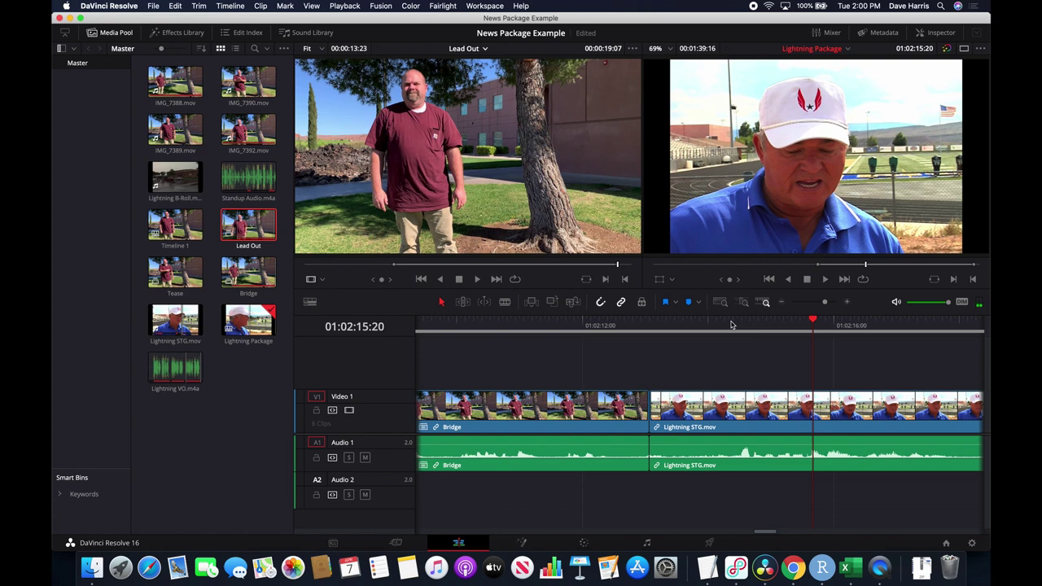
{"action": "left_click", "coordinate": [731, 324]}
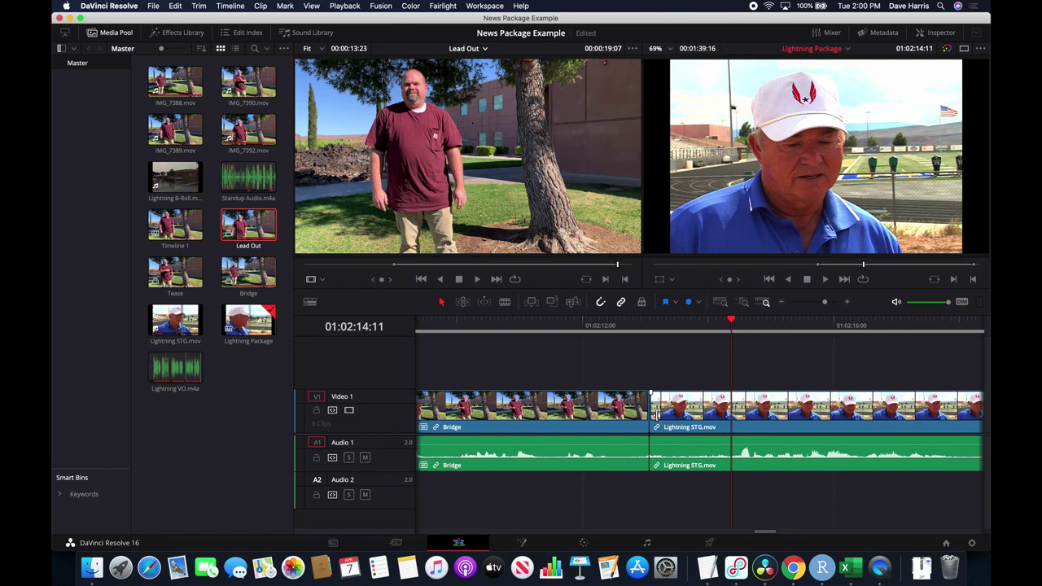
Trim Lightning STG's start later, then lift it onto Video 2 and Audio 2 overlapping Bridge's end.
{"action": "left_click_drag", "start_coordinate": [661, 412], "coordinate": [730, 415]}
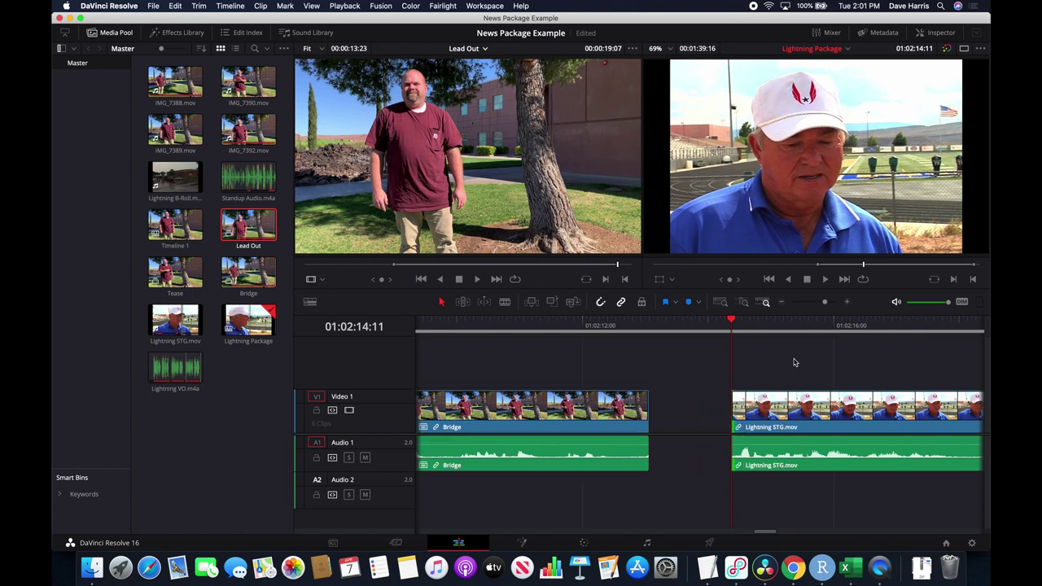
{"action": "key", "text": "space"}
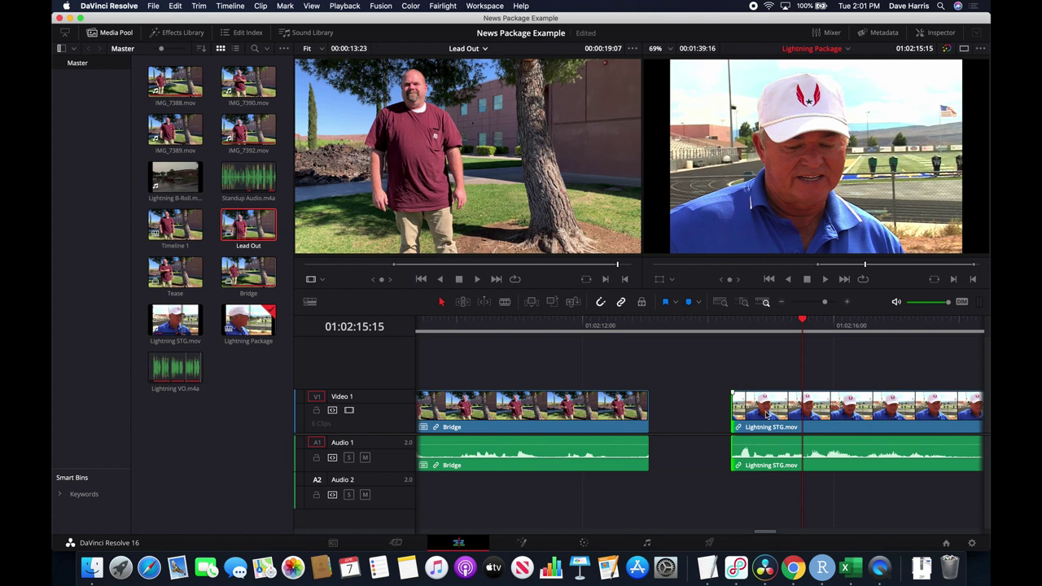
{"action": "left_click", "coordinate": [832, 413]}
{"action": "left_click_drag", "start_coordinate": [832, 413], "coordinate": [719, 389]}
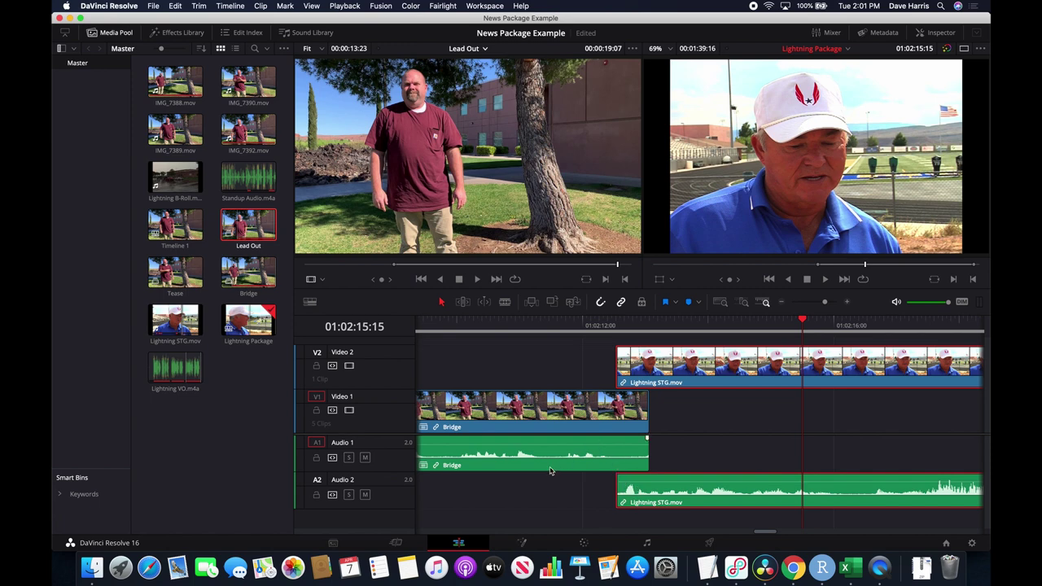
{"action": "scroll", "coordinate": [556, 469], "scroll_direction": "left", "scroll_amount": 8}
{"action": "scroll", "coordinate": [557, 469], "scroll_direction": "right", "scroll_amount": 4}
{"action": "left_click", "coordinate": [499, 325]}
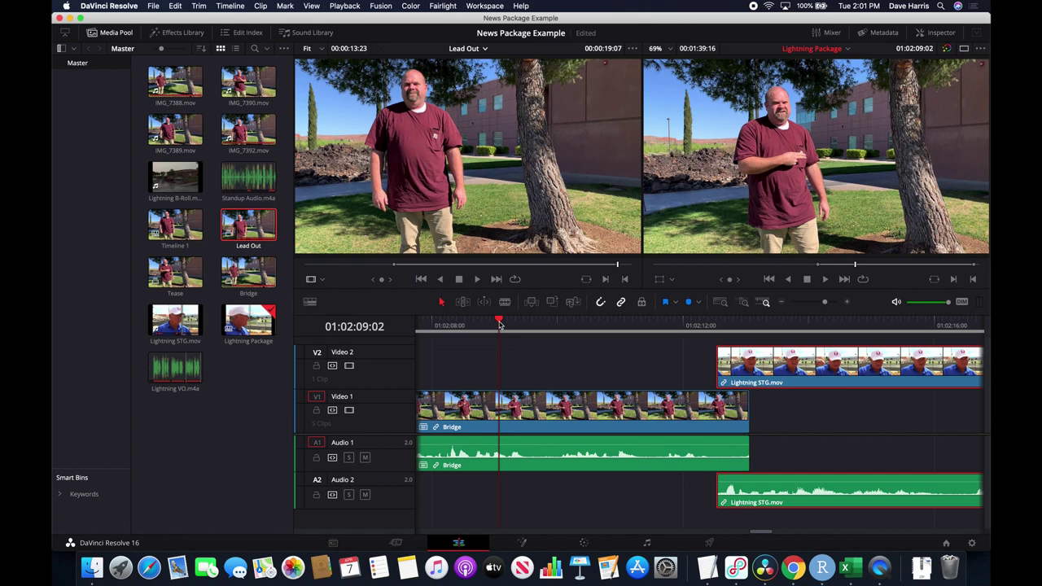
{"action": "key", "text": "space"}
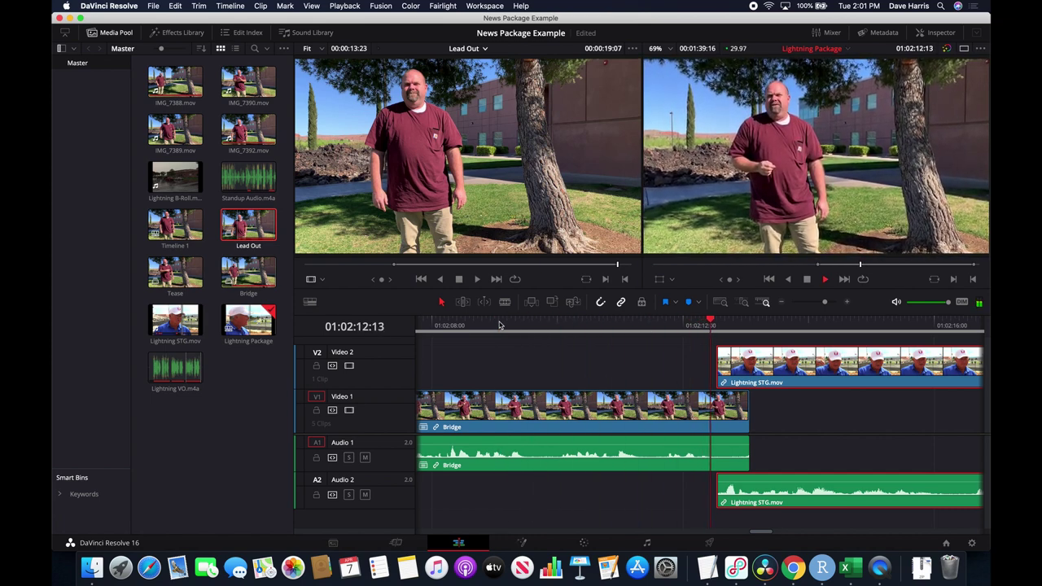
{"action": "key", "text": "space"}
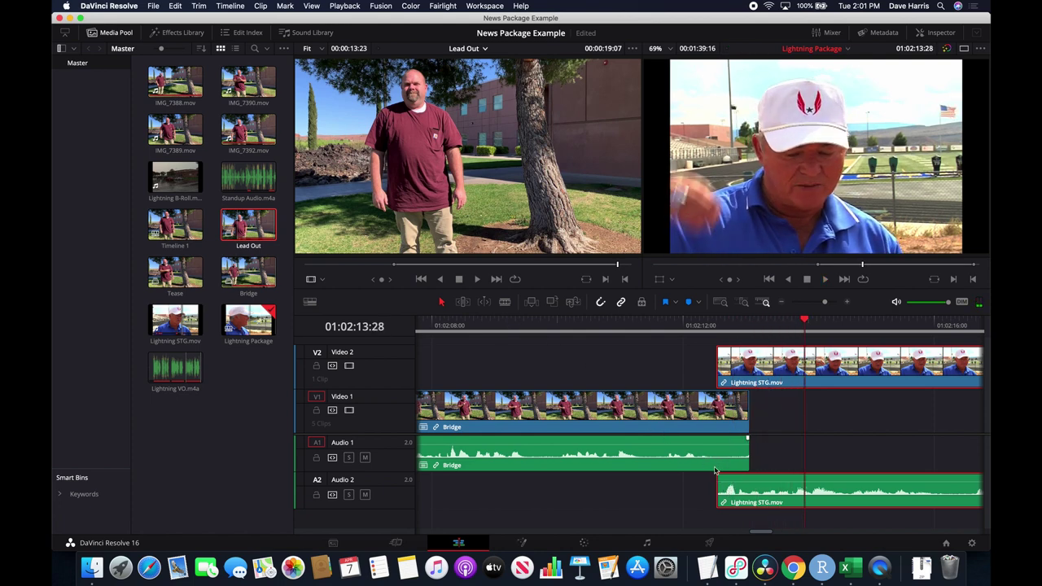
{"action": "scroll", "coordinate": [802, 442], "scroll_direction": "right", "scroll_amount": 5}
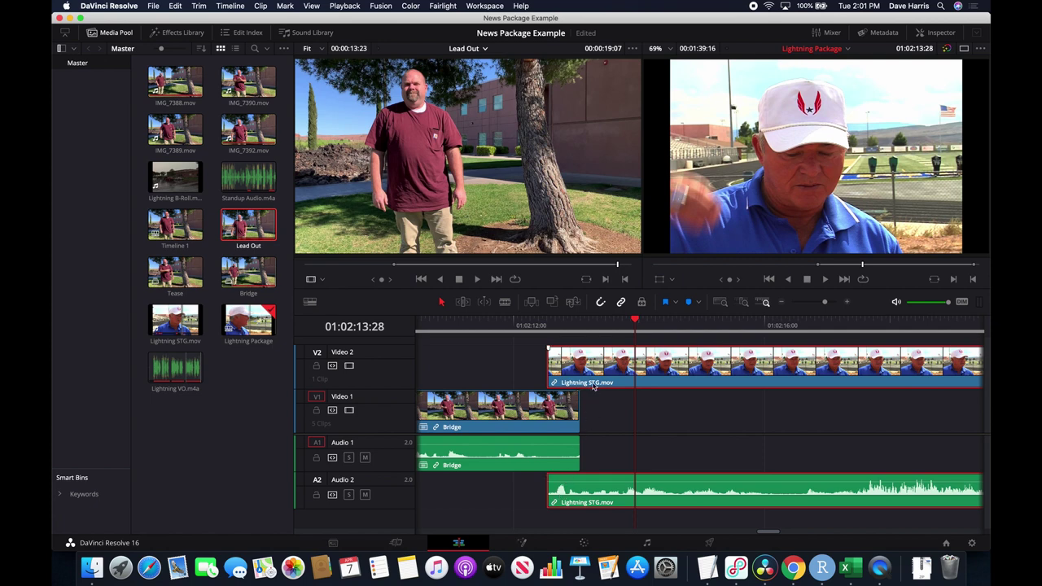
Unlink Lightning STG's video from its audio and trim the video start about 16 frames later.
{"action": "right_click", "coordinate": [659, 367]}
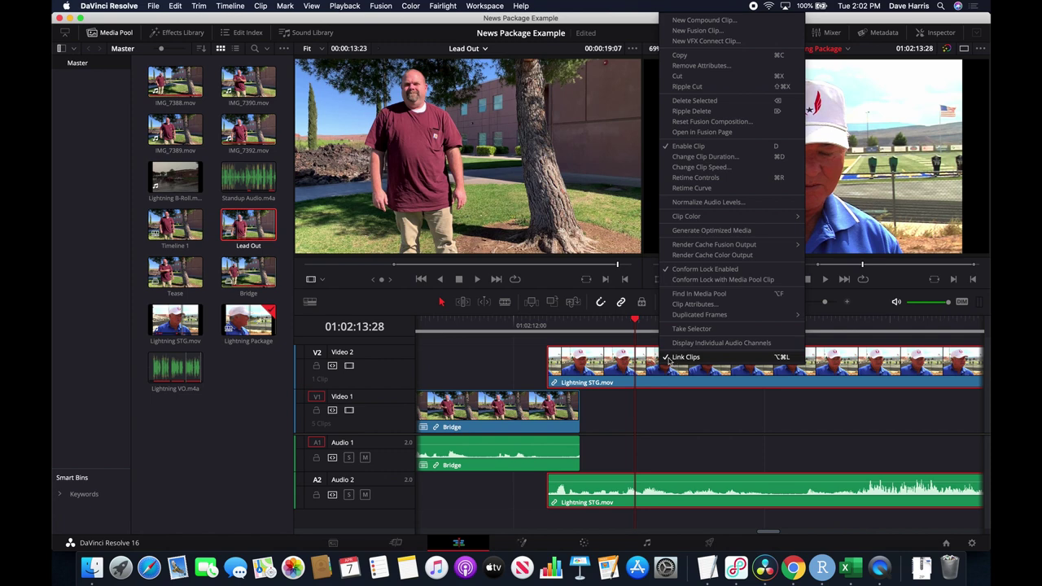
{"action": "left_click", "coordinate": [682, 357]}
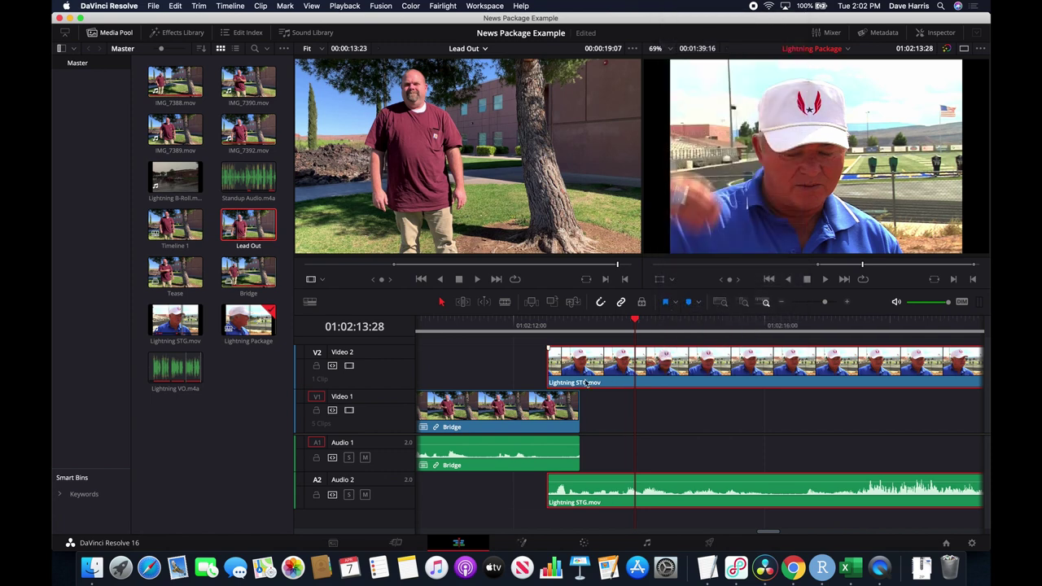
{"action": "left_click", "coordinate": [519, 373]}
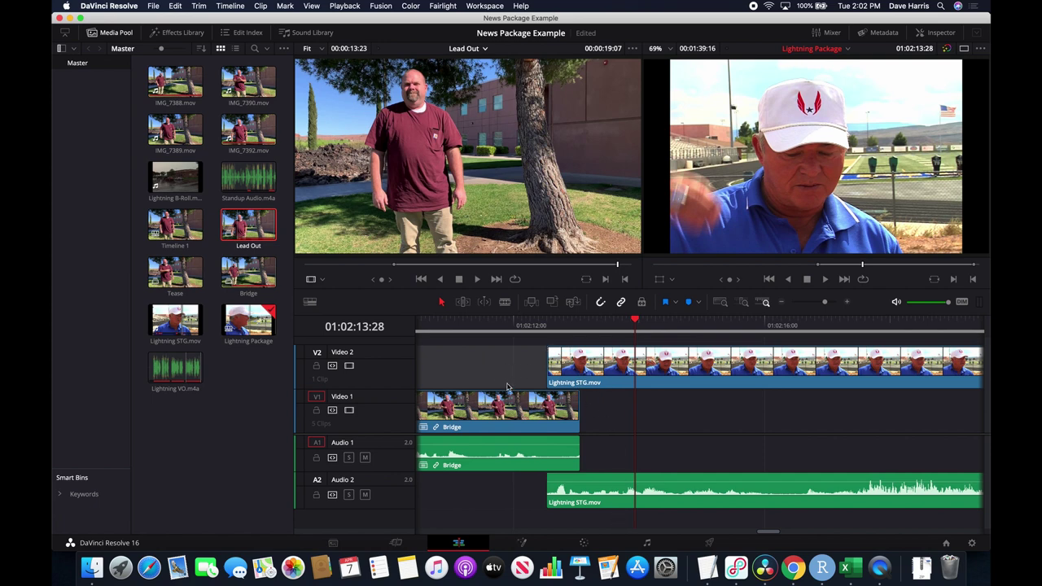
{"action": "left_click", "coordinate": [510, 370]}
{"action": "left_click", "coordinate": [509, 371]}
{"action": "left_click", "coordinate": [550, 368]}
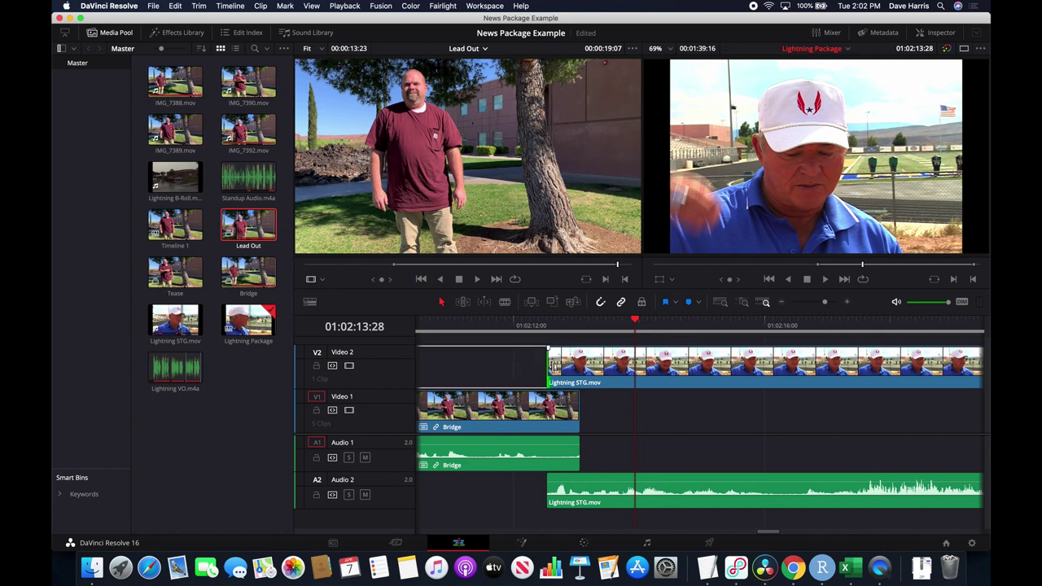
{"action": "left_click_drag", "start_coordinate": [559, 368], "coordinate": [576, 368]}
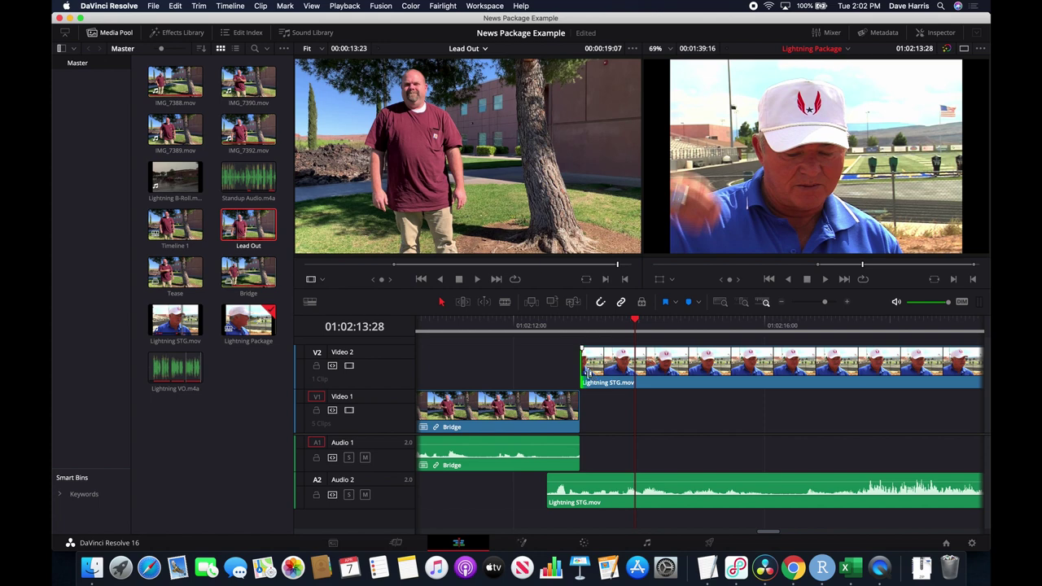
{"action": "scroll", "coordinate": [536, 337], "scroll_direction": "left", "scroll_amount": 5}
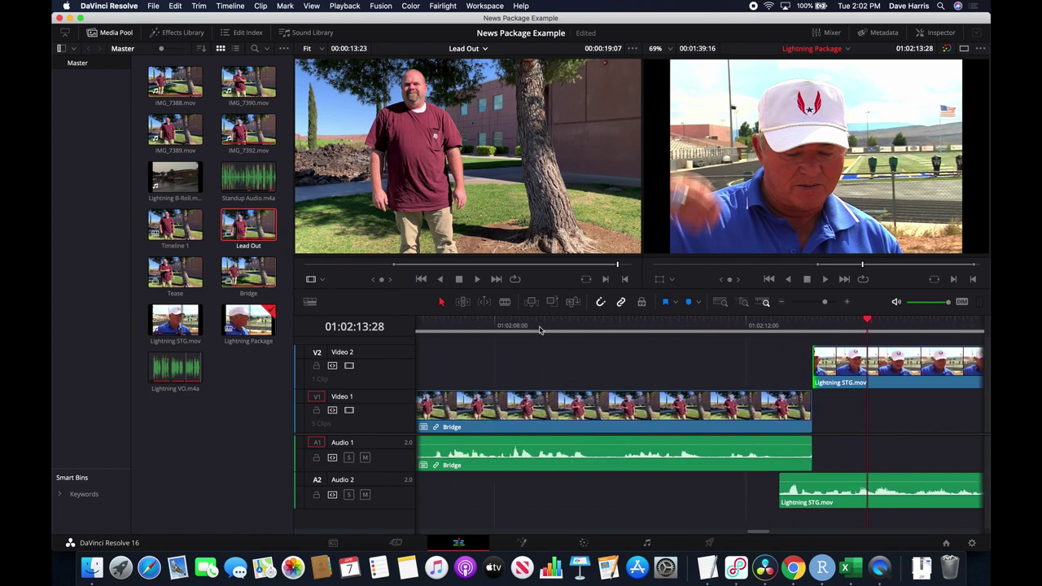
Extend Bridge's end on V1/A1 to where the Lightning STG video begins, then replay the transition.
{"action": "left_click", "coordinate": [539, 325]}
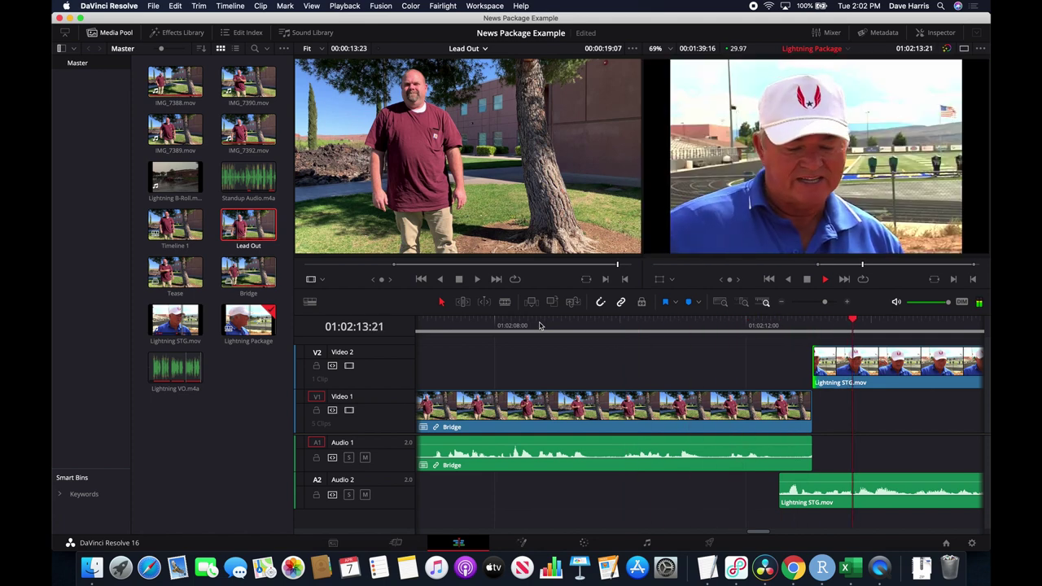
{"action": "key", "text": "space"}
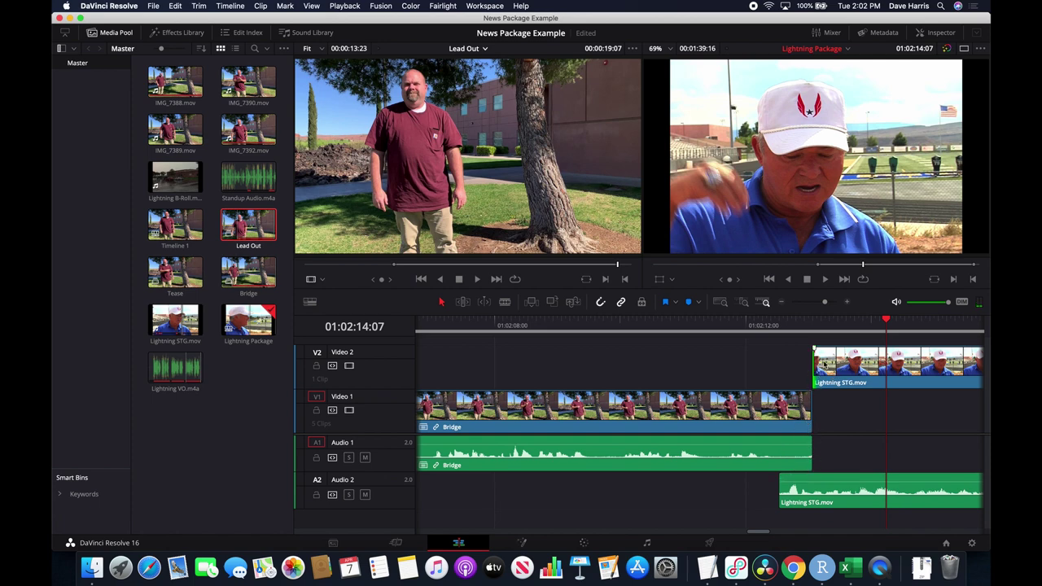
{"action": "scroll", "coordinate": [835, 436], "scroll_direction": "right", "scroll_amount": 10}
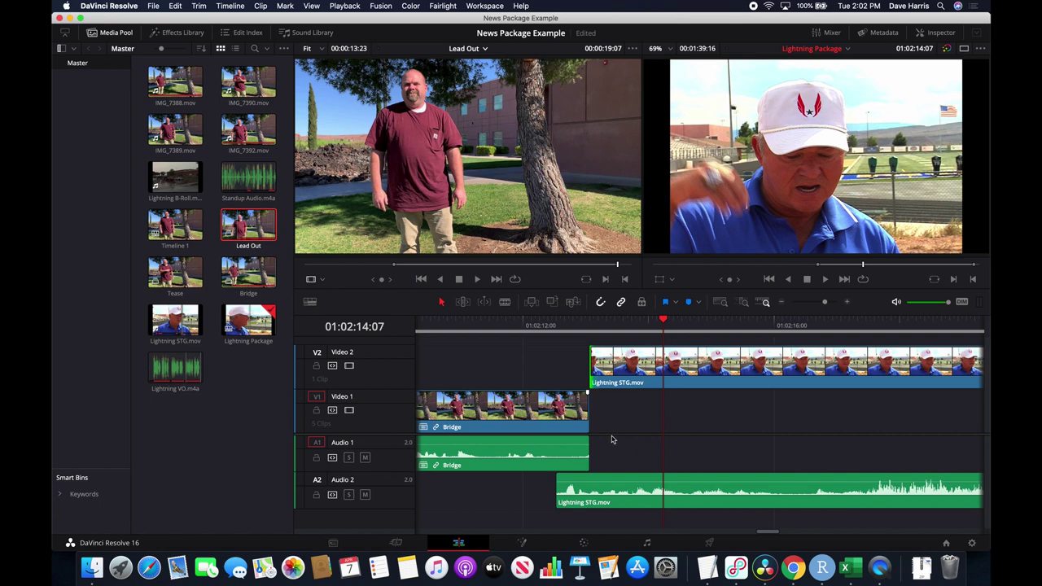
{"action": "left_click_drag", "start_coordinate": [584, 415], "coordinate": [683, 416]}
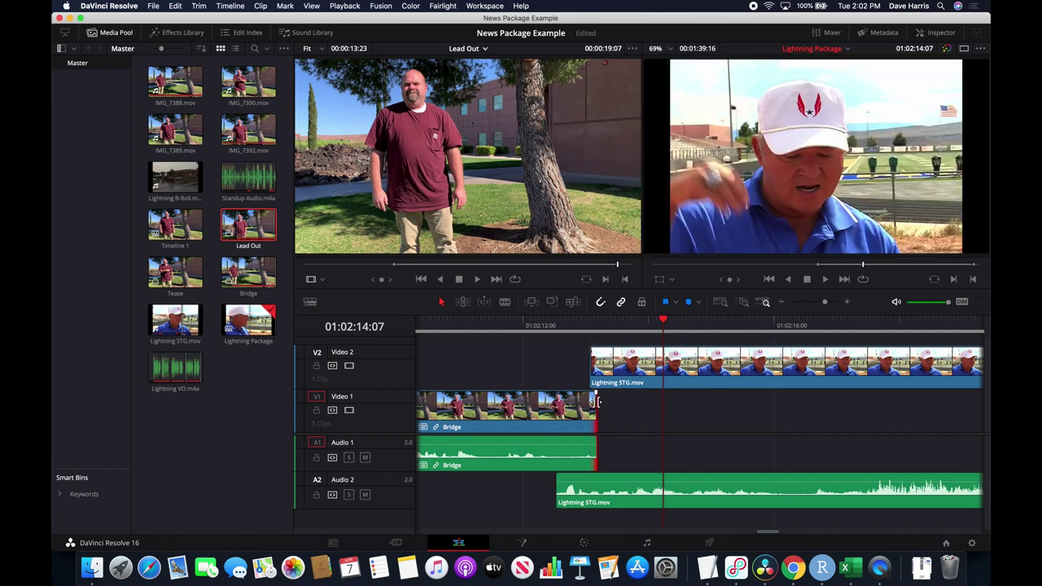
{"action": "left_click_drag", "start_coordinate": [594, 415], "coordinate": [664, 419]}
{"action": "key", "text": "space"}
{"action": "key", "text": "space"}
{"action": "scroll", "coordinate": [925, 432], "scroll_direction": "right", "scroll_amount": 5}
Move Lightning VO.m4a earlier on Audio 1 and play toward the voiceover start.
{"action": "scroll", "coordinate": [925, 433], "scroll_direction": "right", "scroll_amount": 20}
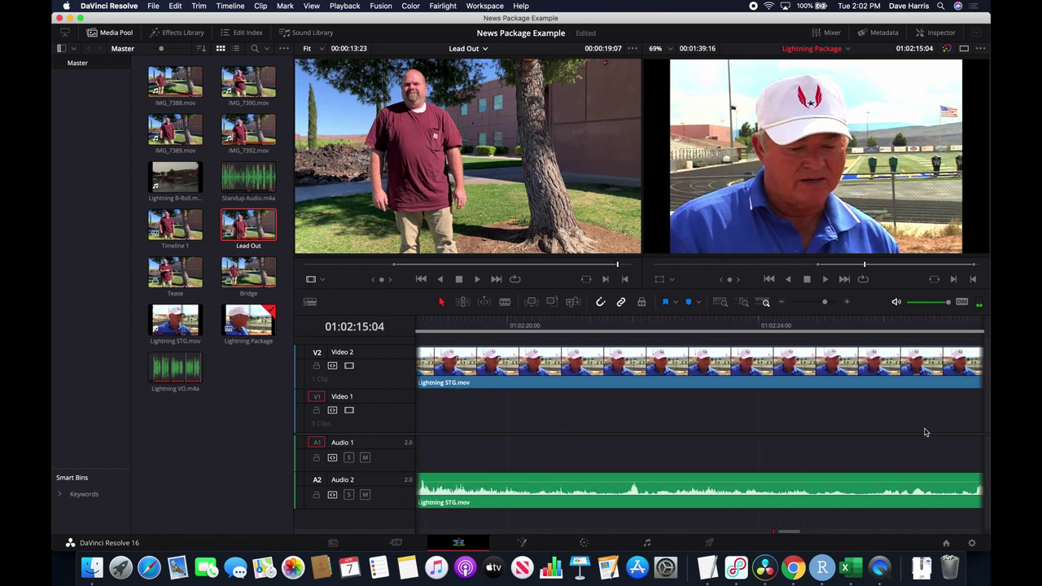
{"action": "scroll", "coordinate": [925, 432], "scroll_direction": "right", "scroll_amount": 20}
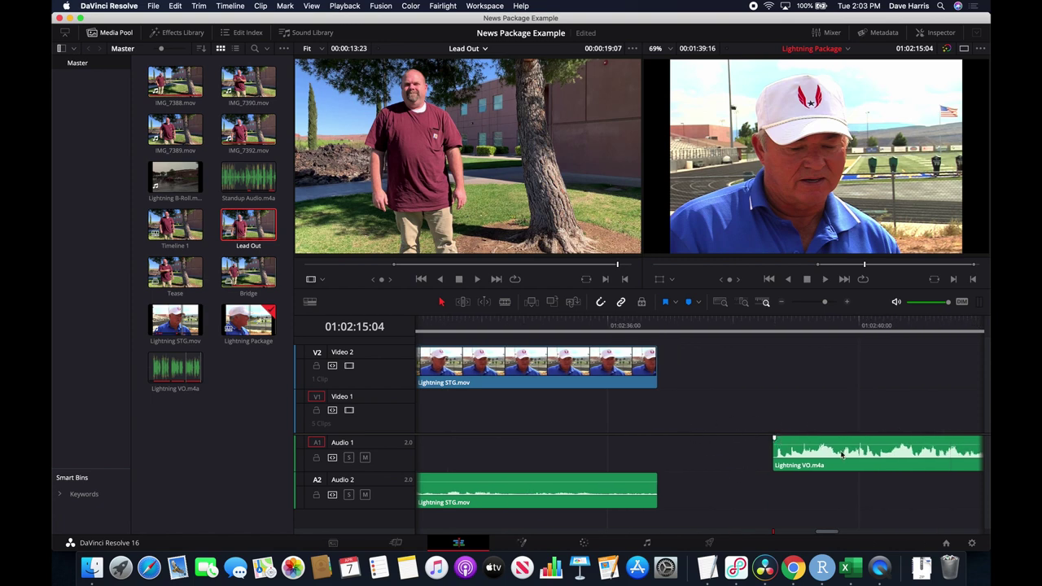
{"action": "left_click_drag", "start_coordinate": [862, 460], "coordinate": [700, 460]}
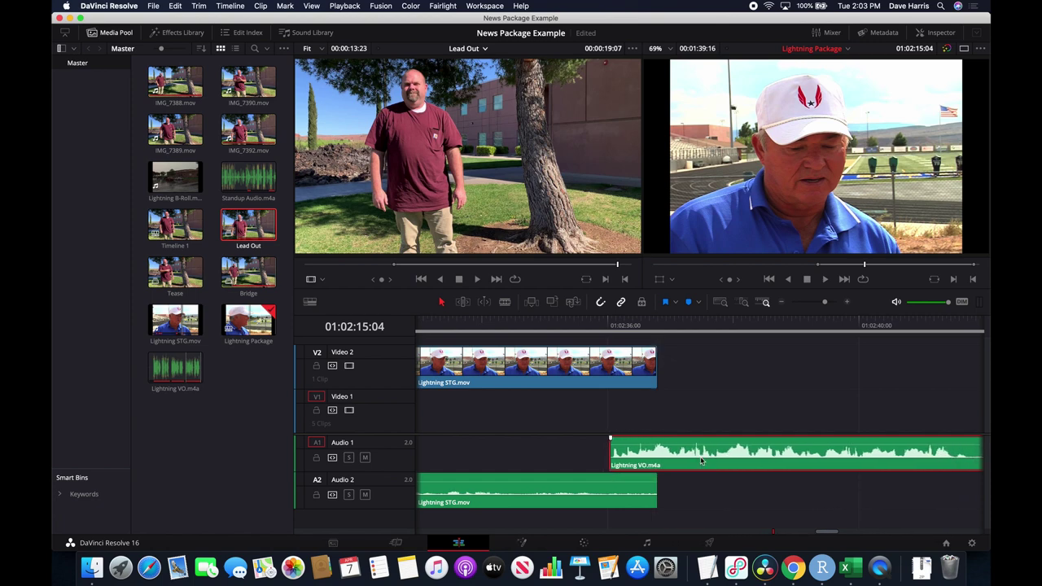
{"action": "scroll", "coordinate": [672, 405], "scroll_direction": "left", "scroll_amount": 5}
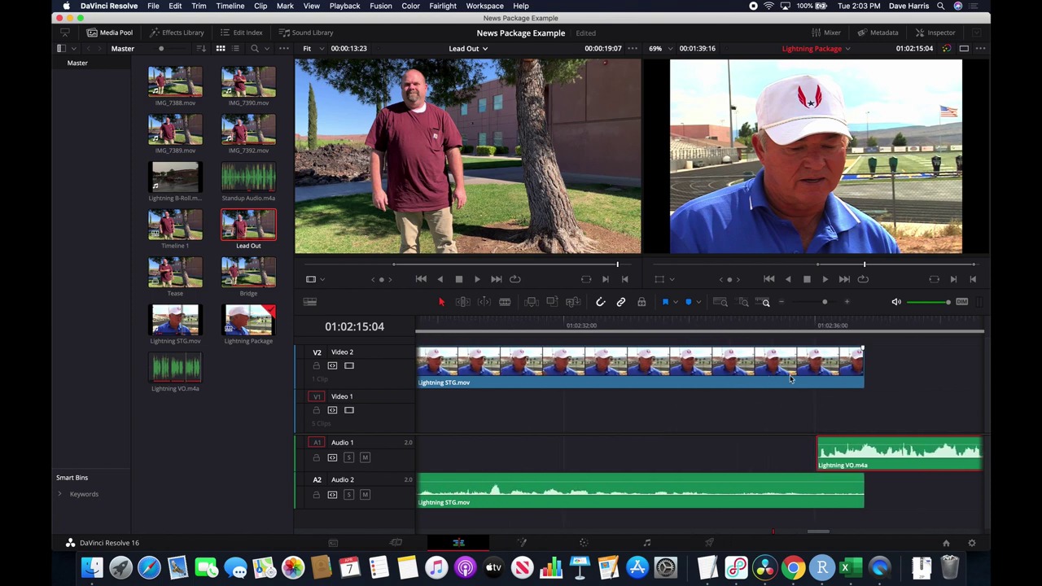
{"action": "left_click", "coordinate": [527, 323]}
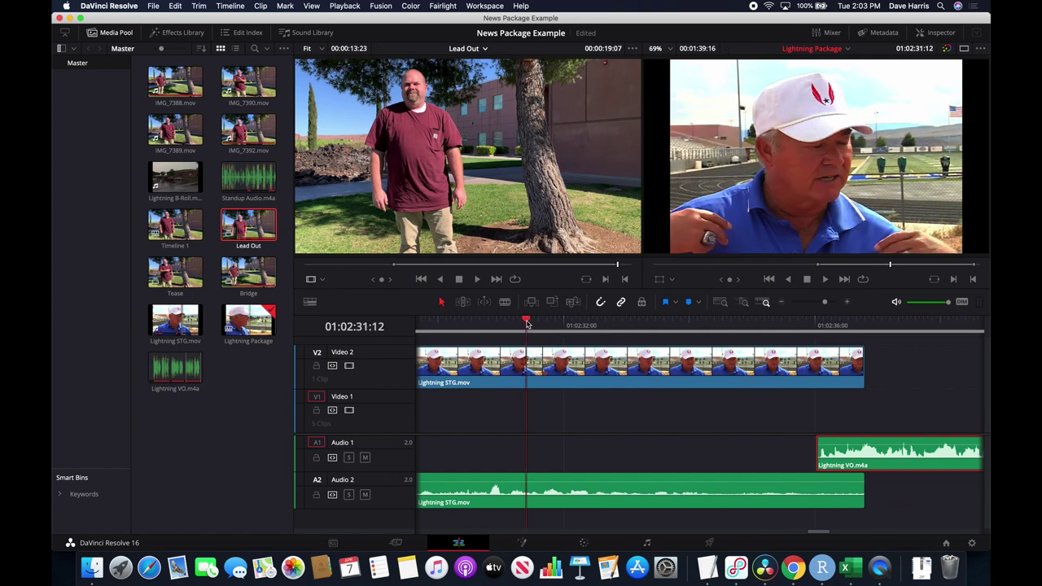
{"action": "key", "text": "space"}
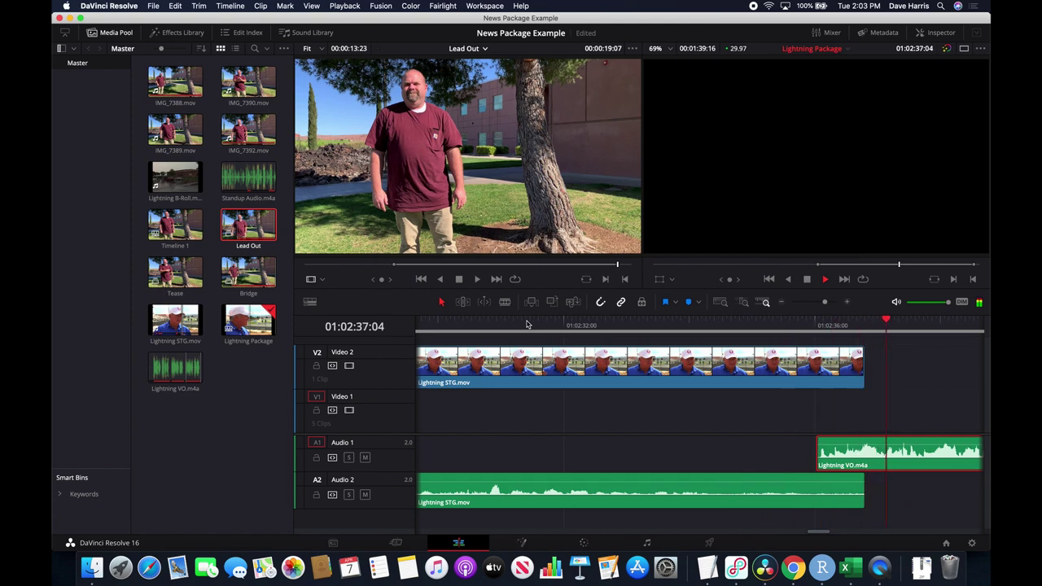
Snap the Lightning VO start to the playhead and trim Lightning STG's audio and video to end there.
{"action": "left_click", "coordinate": [592, 325]}
{"action": "key", "text": "space"}
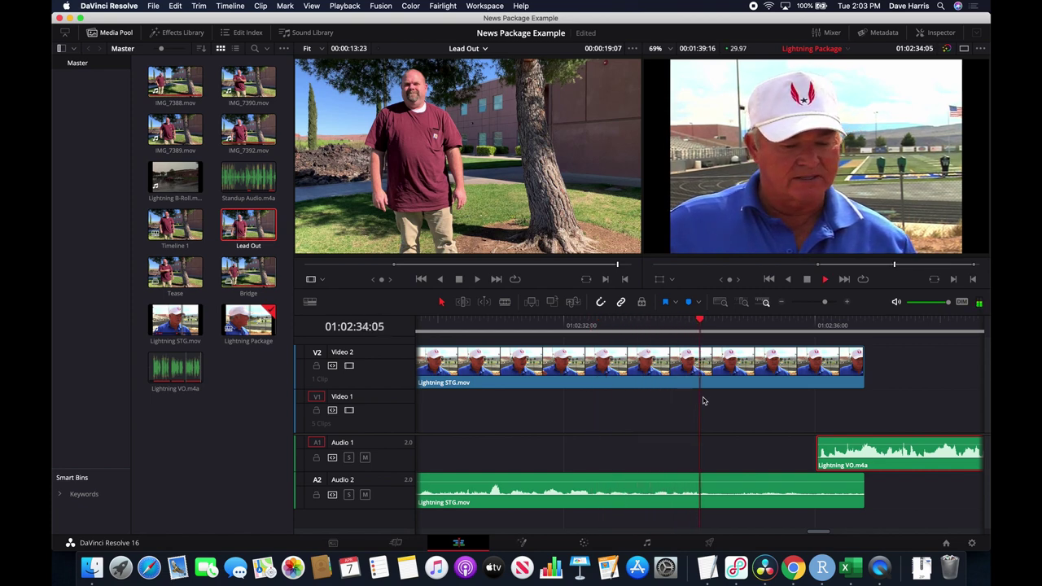
{"action": "key", "text": "space"}
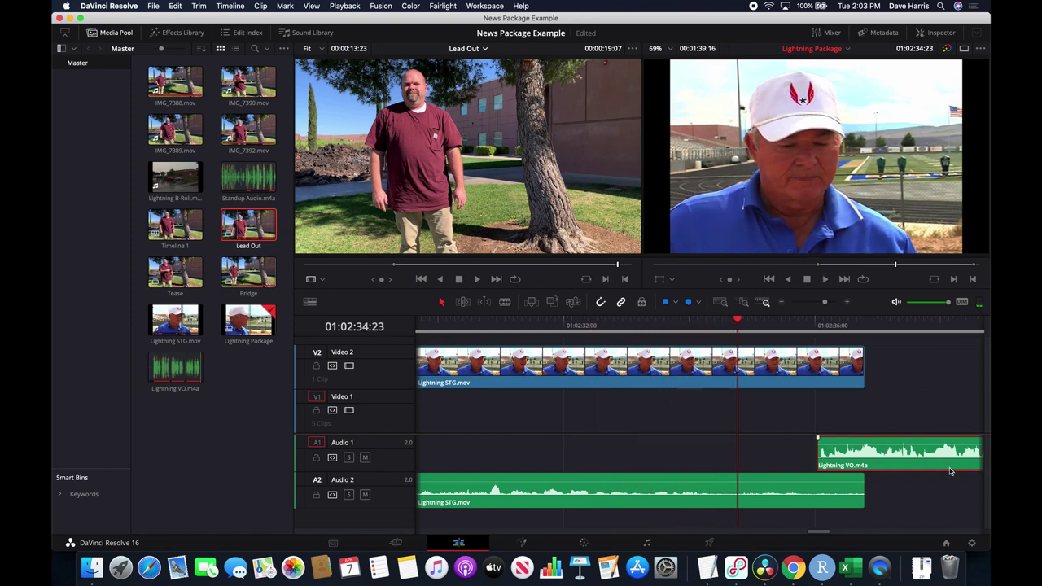
{"action": "left_click_drag", "start_coordinate": [946, 468], "coordinate": [875, 470]}
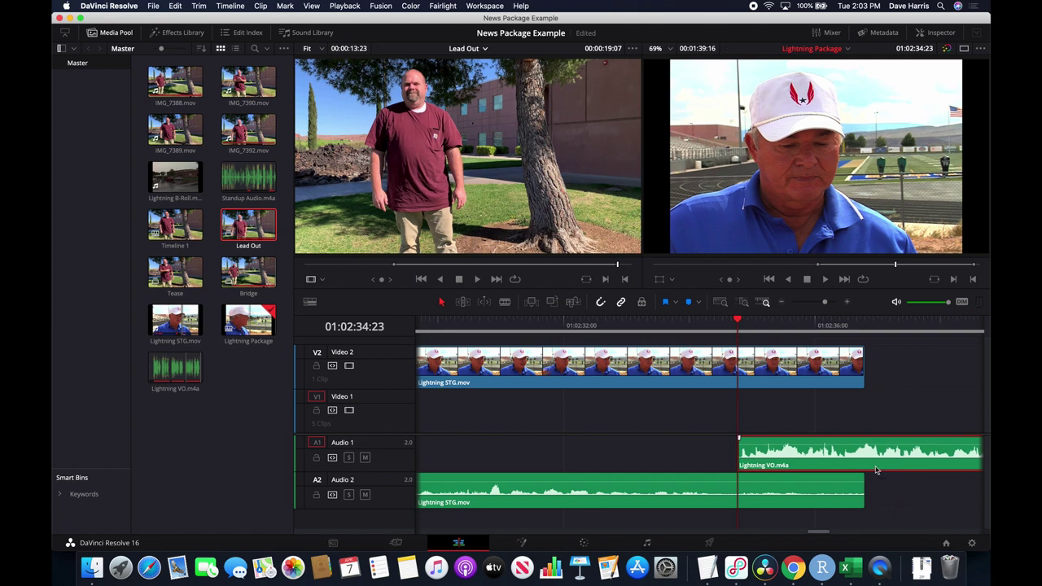
{"action": "left_click", "coordinate": [625, 324]}
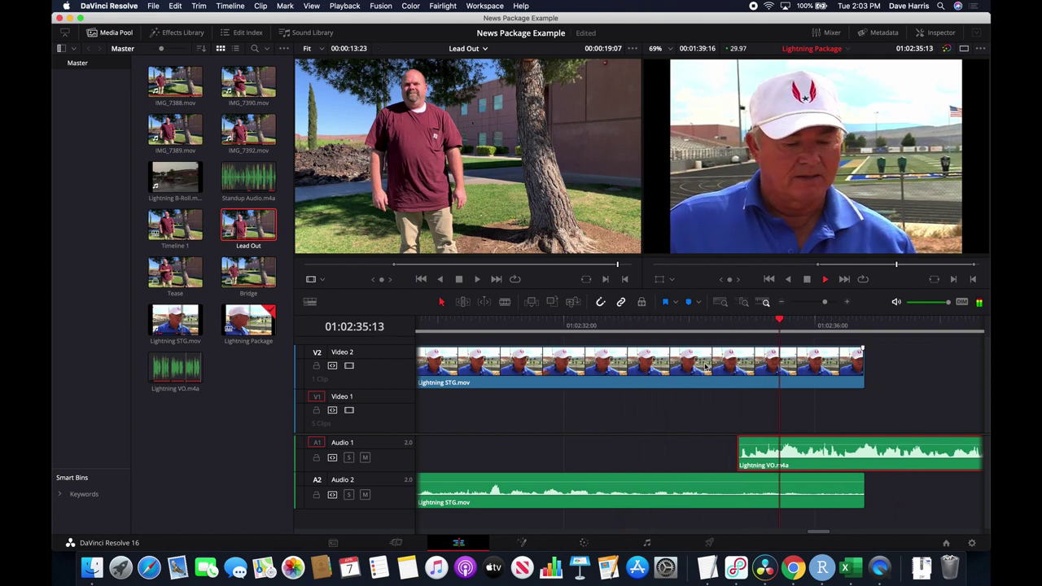
{"action": "key", "text": "space"}
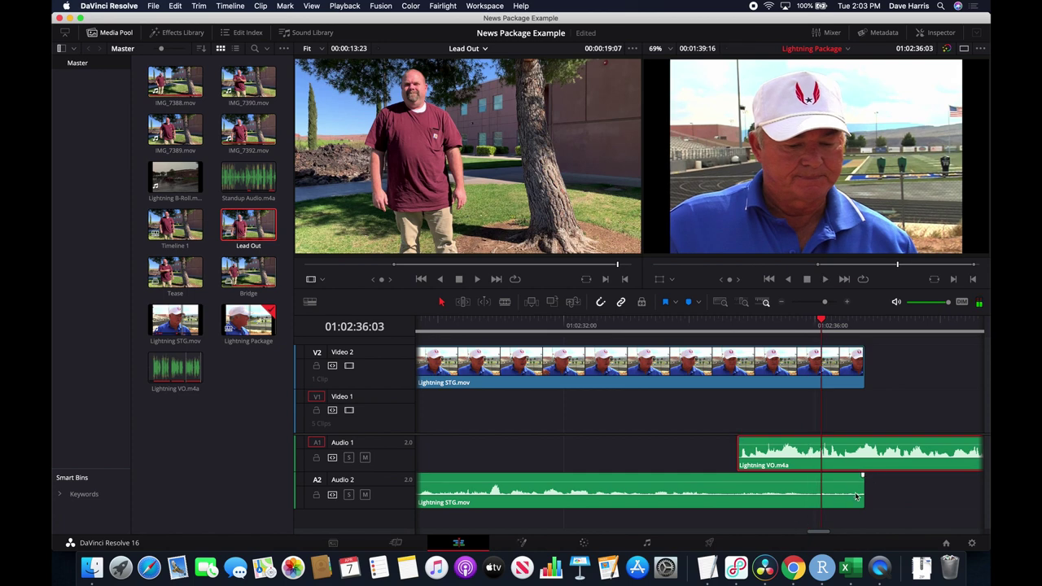
{"action": "left_click_drag", "start_coordinate": [862, 489], "coordinate": [737, 495]}
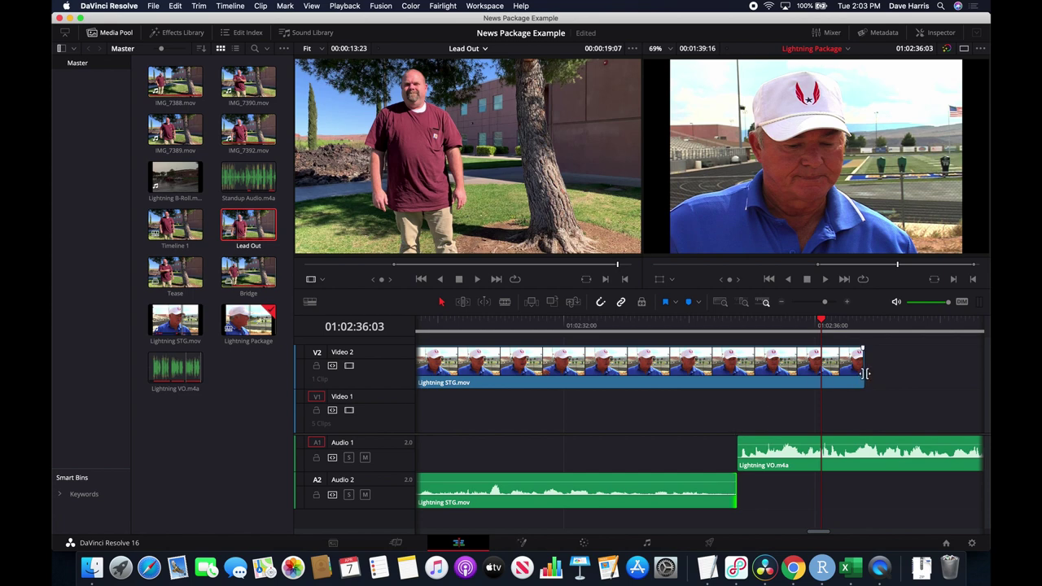
{"action": "left_click_drag", "start_coordinate": [862, 374], "coordinate": [731, 392]}
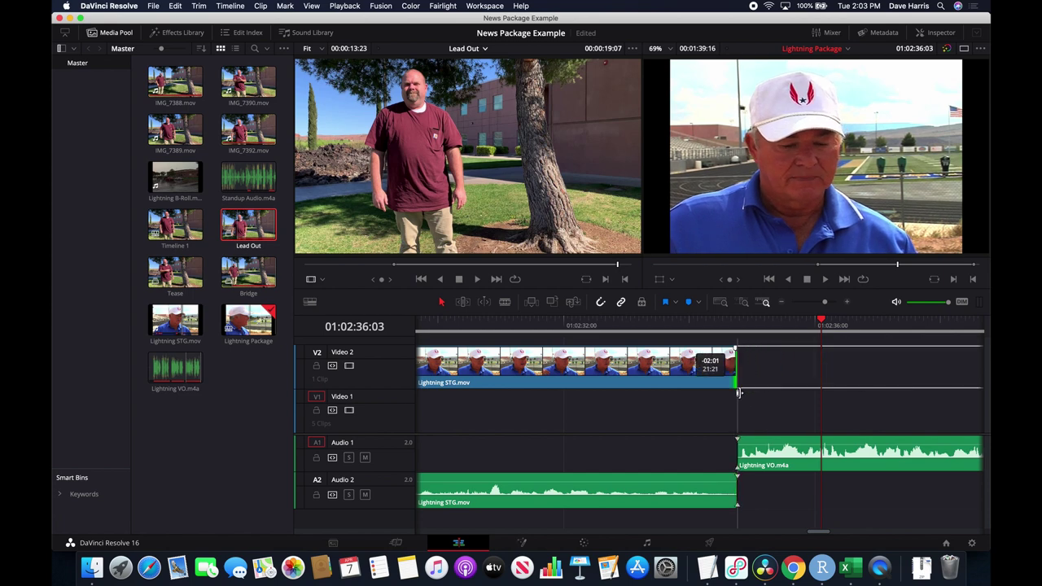
Delete the empty gap after the Lightning VO clip on Audio 1.
{"action": "scroll", "coordinate": [909, 389], "scroll_direction": "right", "scroll_amount": 10}
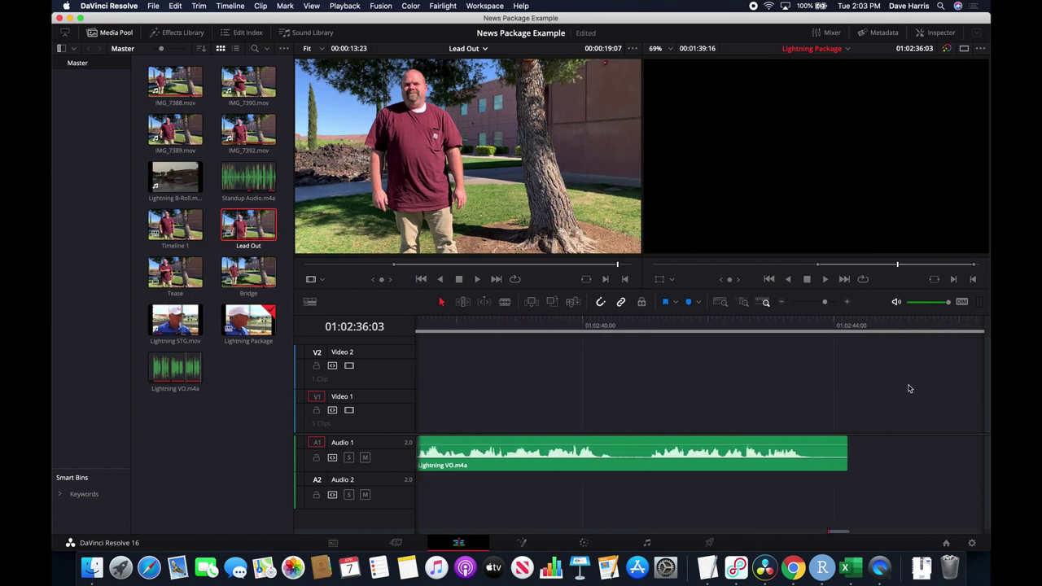
{"action": "left_click", "coordinate": [701, 458]}
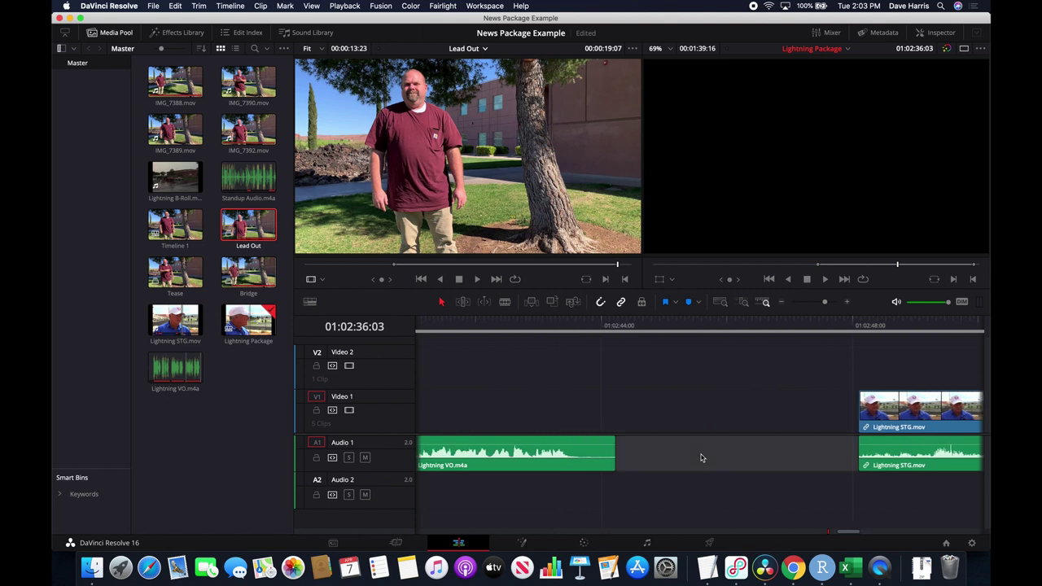
{"action": "key", "text": "Delete"}
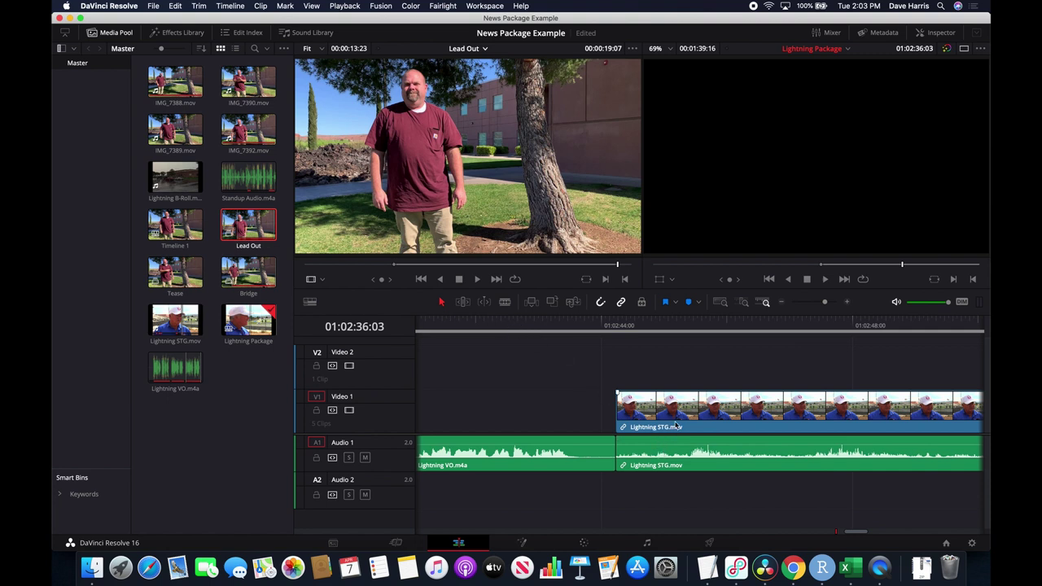
Move the next Lightning STG clip up to Video 2 and Audio 2, overlapping the voiceover's end, and play it.
{"action": "left_click_drag", "start_coordinate": [684, 421], "coordinate": [608, 389]}
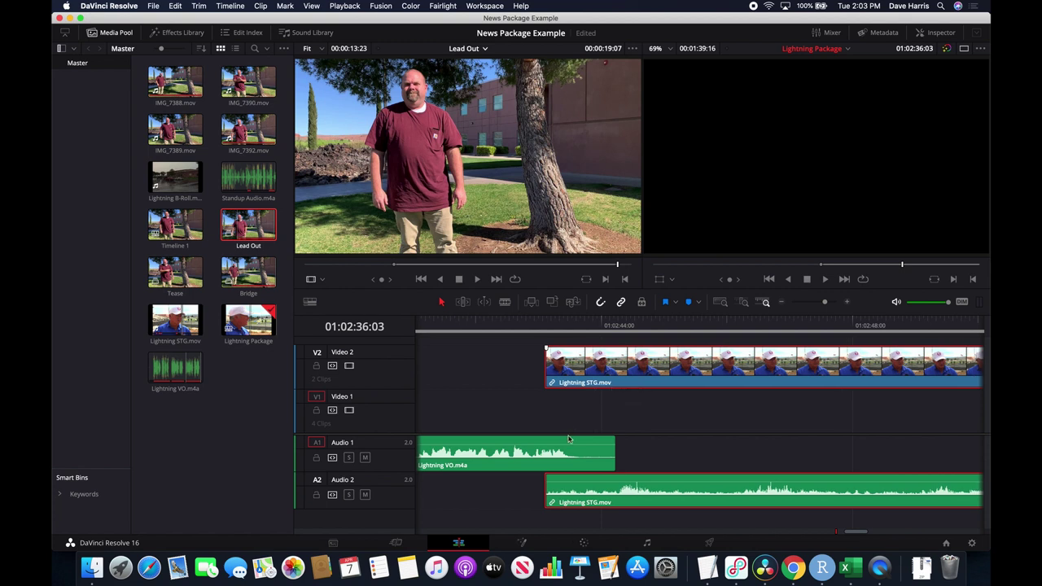
{"action": "scroll", "coordinate": [551, 431], "scroll_direction": "left", "scroll_amount": 5}
{"action": "left_click", "coordinate": [620, 326]}
{"action": "key", "text": "space"}
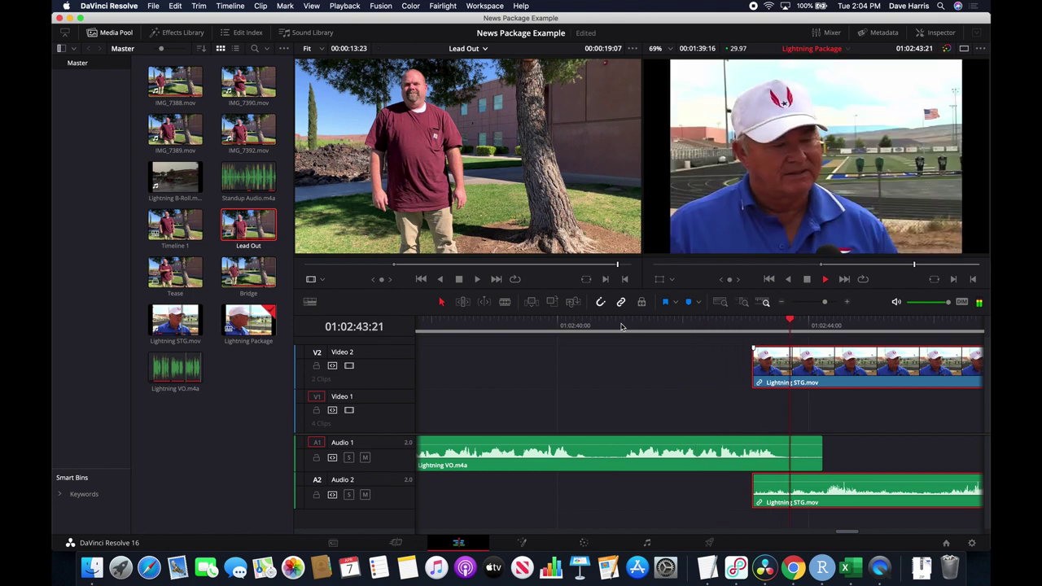
Nudge the Lightning STG clip slightly later on V2/A2 and replay the transition into it.
{"action": "key", "text": "space"}
{"action": "left_click_drag", "start_coordinate": [781, 371], "coordinate": [806, 371]}
{"action": "left_click", "coordinate": [676, 325]}
{"action": "key", "text": "space"}
{"action": "scroll", "coordinate": [783, 433], "scroll_direction": "right", "scroll_amount": 3}
{"action": "scroll", "coordinate": [783, 432], "scroll_direction": "right", "scroll_amount": 3}
{"action": "key", "text": "space"}
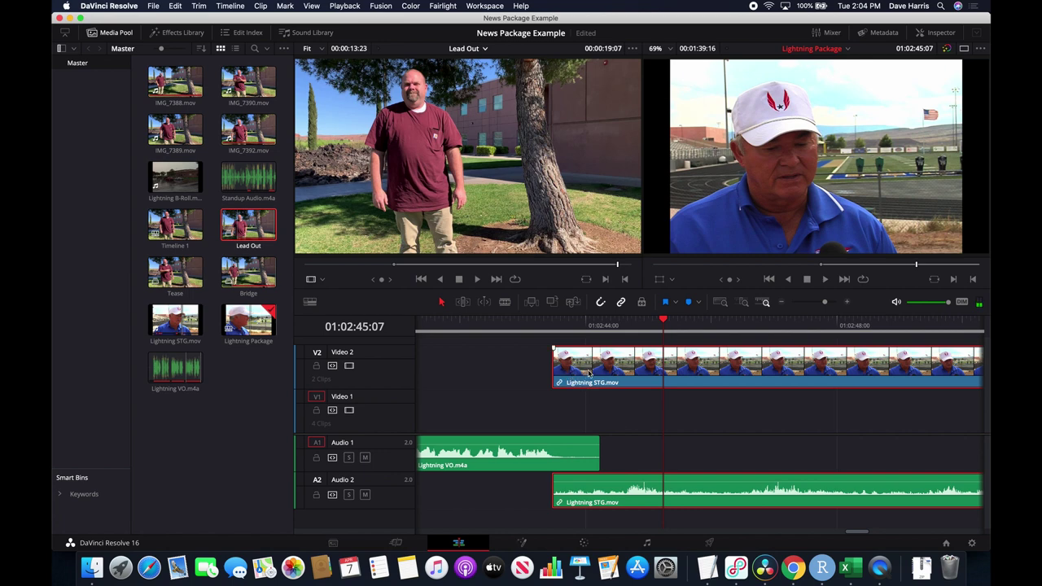
Replay the interview's opening several times from just after the voiceover ends.
{"action": "left_click", "coordinate": [613, 326]}
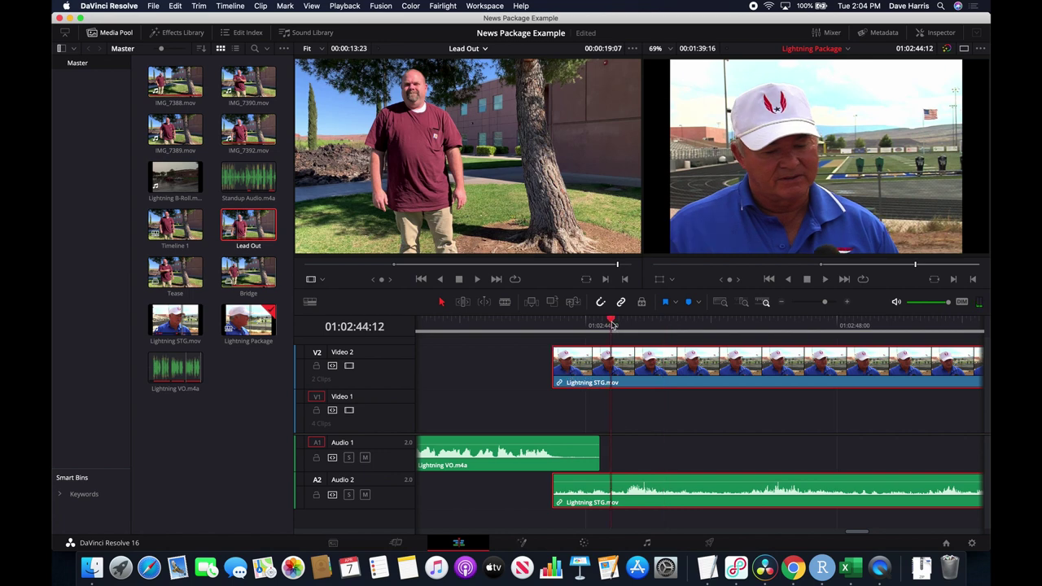
{"action": "key", "text": "space"}
{"action": "key", "text": "space"}
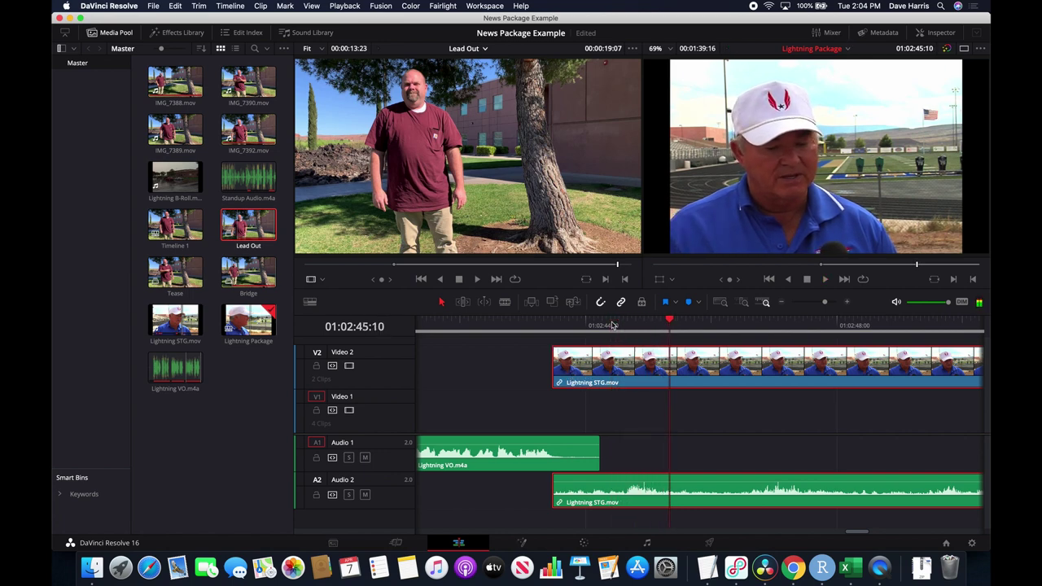
{"action": "left_click", "coordinate": [612, 325]}
{"action": "key", "text": "space"}
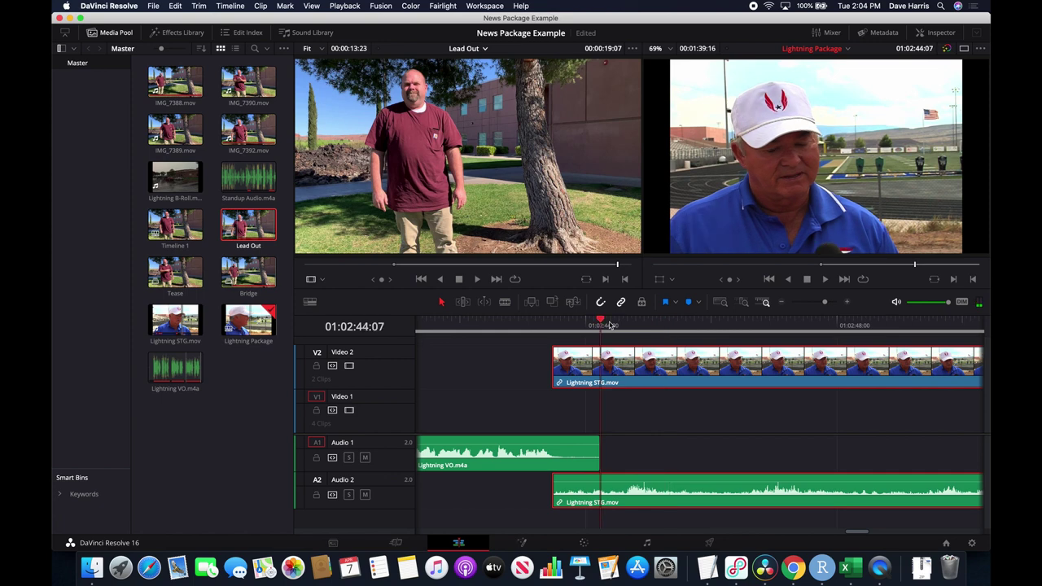
{"action": "left_click", "coordinate": [611, 326]}
{"action": "key", "text": "space"}
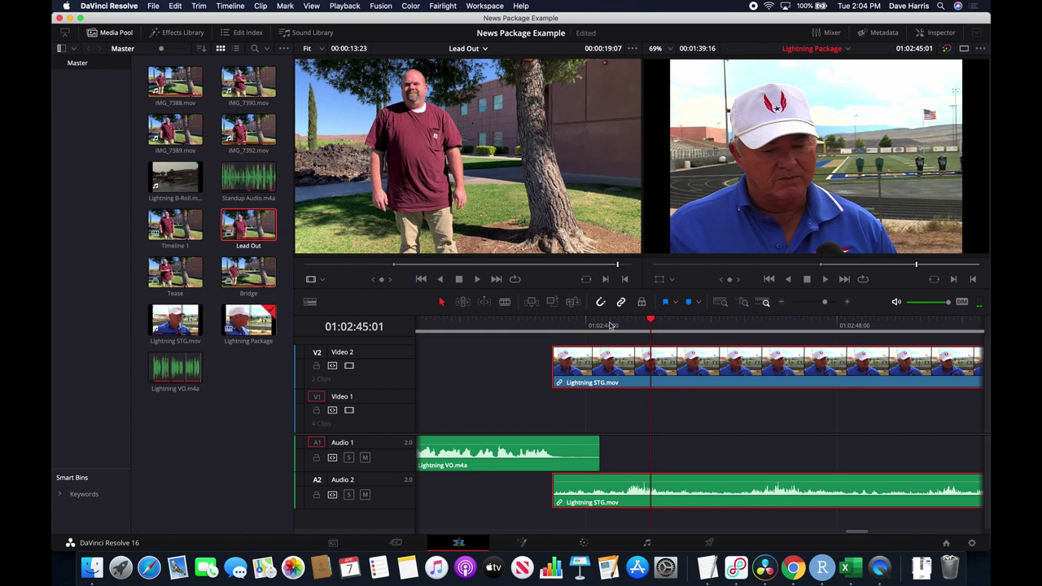
{"action": "left_click", "coordinate": [611, 326]}
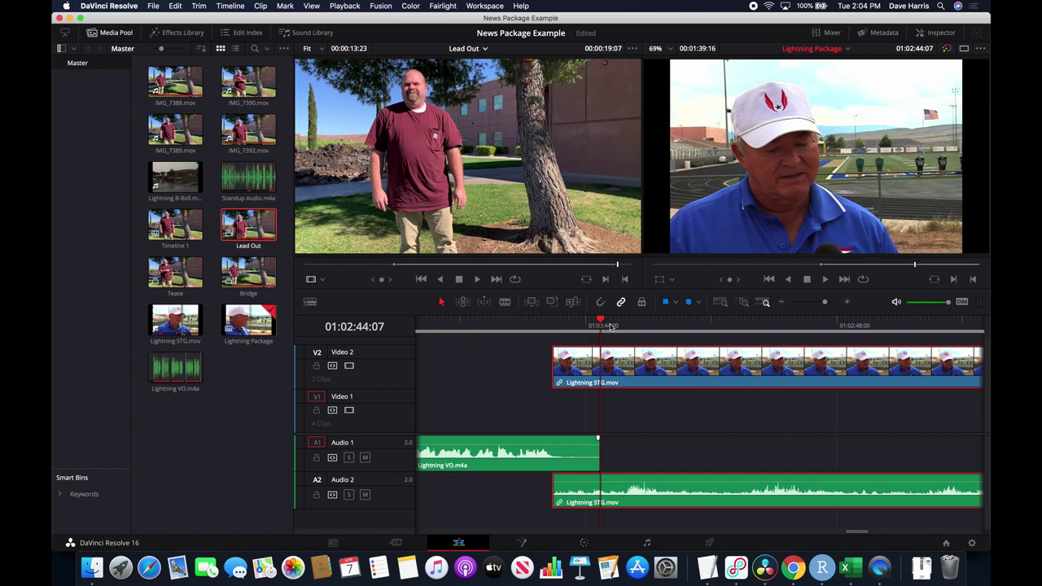
{"action": "left_click", "coordinate": [611, 325]}
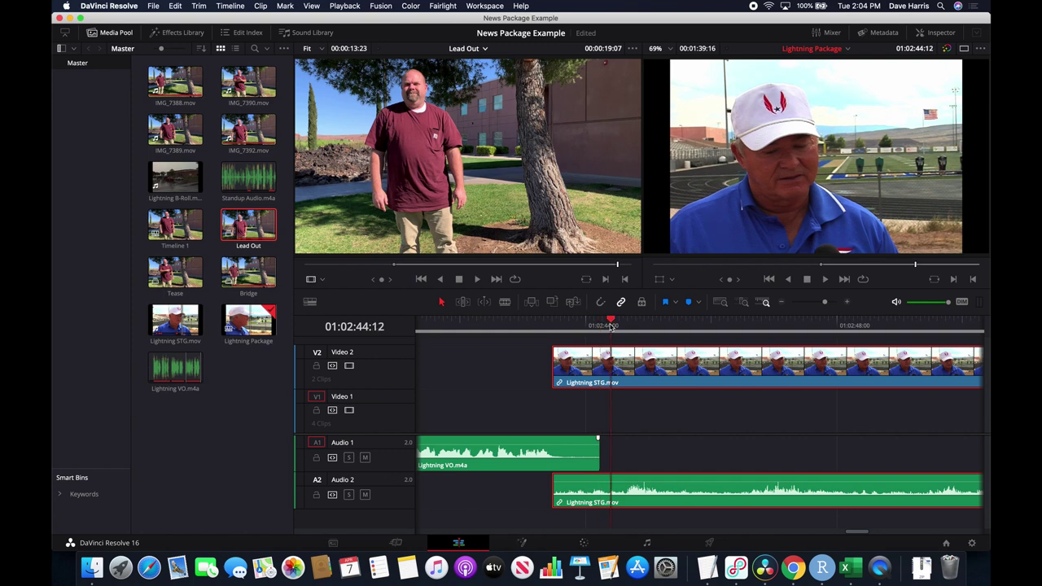
{"action": "key", "text": "space"}
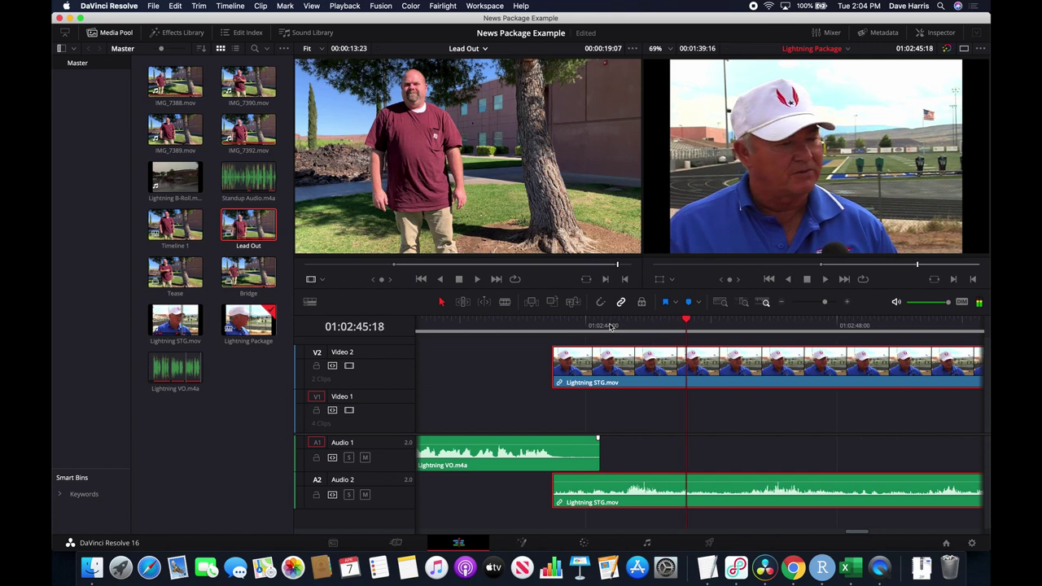
{"action": "left_click", "coordinate": [610, 326]}
{"action": "key", "text": "space"}
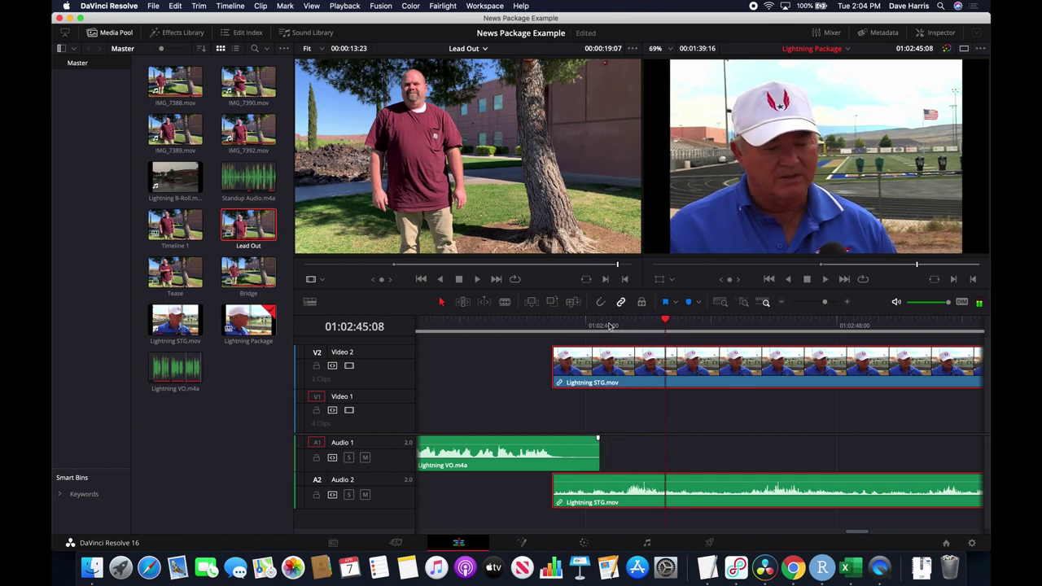
{"action": "left_click", "coordinate": [609, 325]}
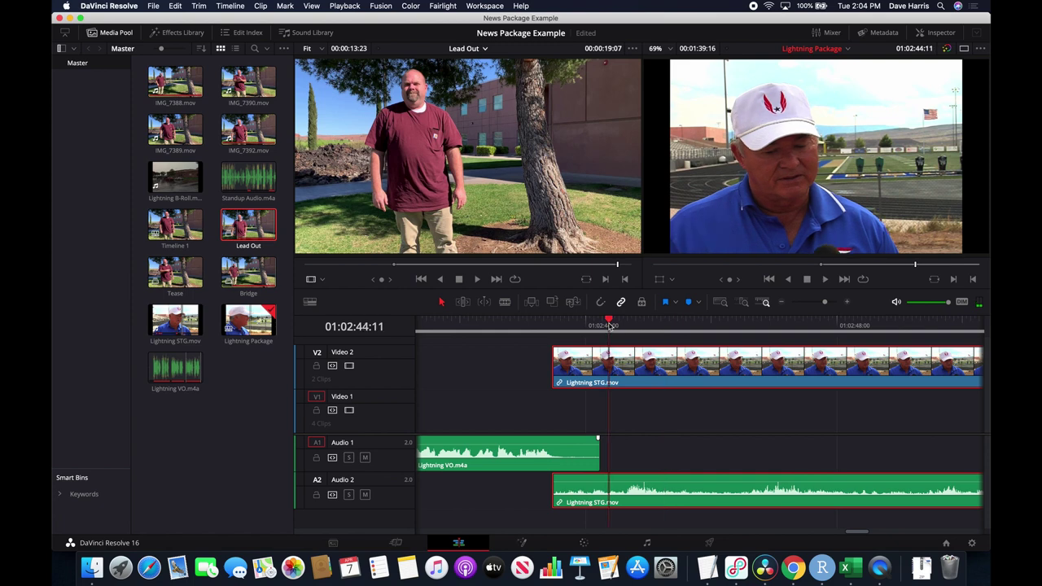
Trim the opening off the Lightning STG clip with snapping on, then shift it slightly earlier.
{"action": "left_click_drag", "start_coordinate": [557, 366], "coordinate": [612, 366]}
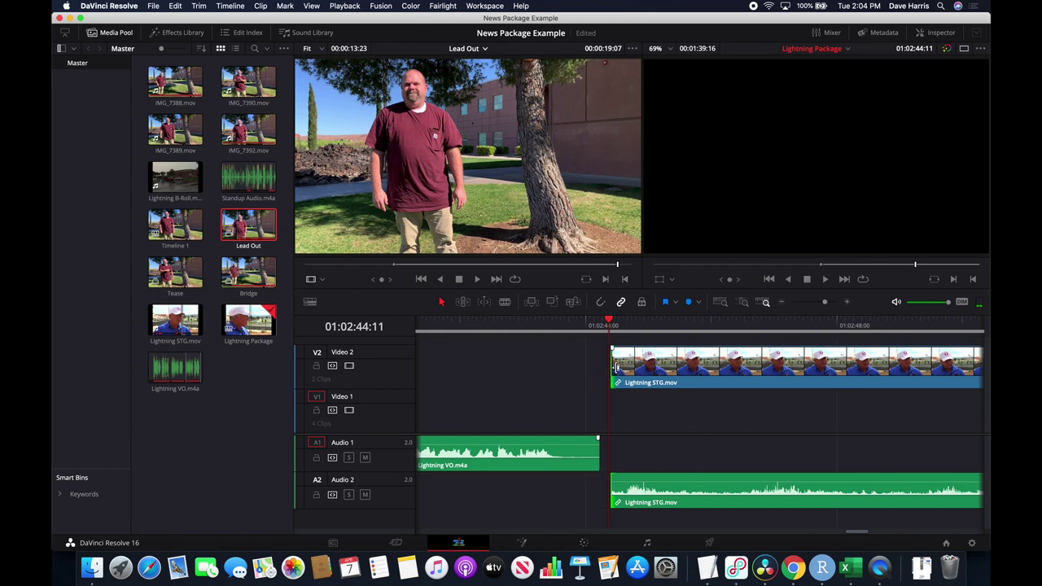
{"action": "left_click", "coordinate": [601, 303]}
{"action": "left_click_drag", "start_coordinate": [617, 364], "coordinate": [614, 366]}
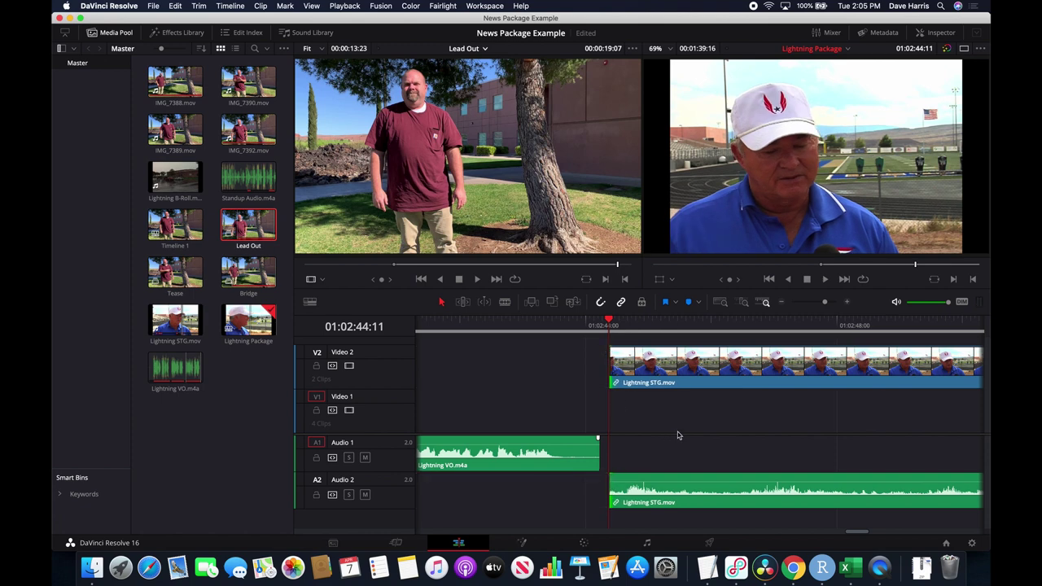
{"action": "left_click_drag", "start_coordinate": [751, 366], "coordinate": [708, 367]}
Play from before the interview to check its new start against the voiceover.
{"action": "left_click", "coordinate": [514, 327]}
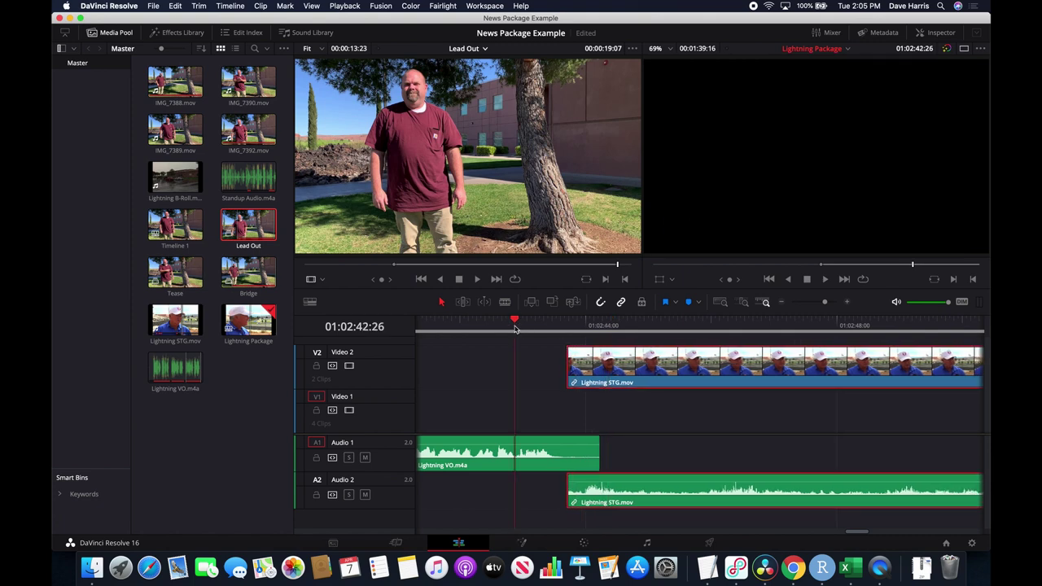
{"action": "key", "text": "space"}
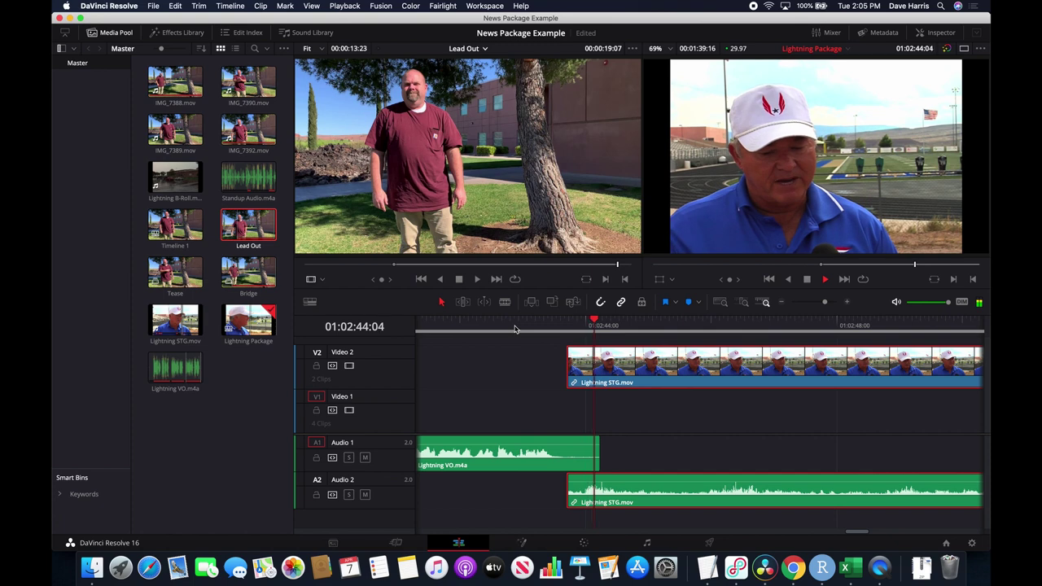
{"action": "key", "text": "space"}
{"action": "key", "text": "space"}
{"action": "key", "text": "space"}
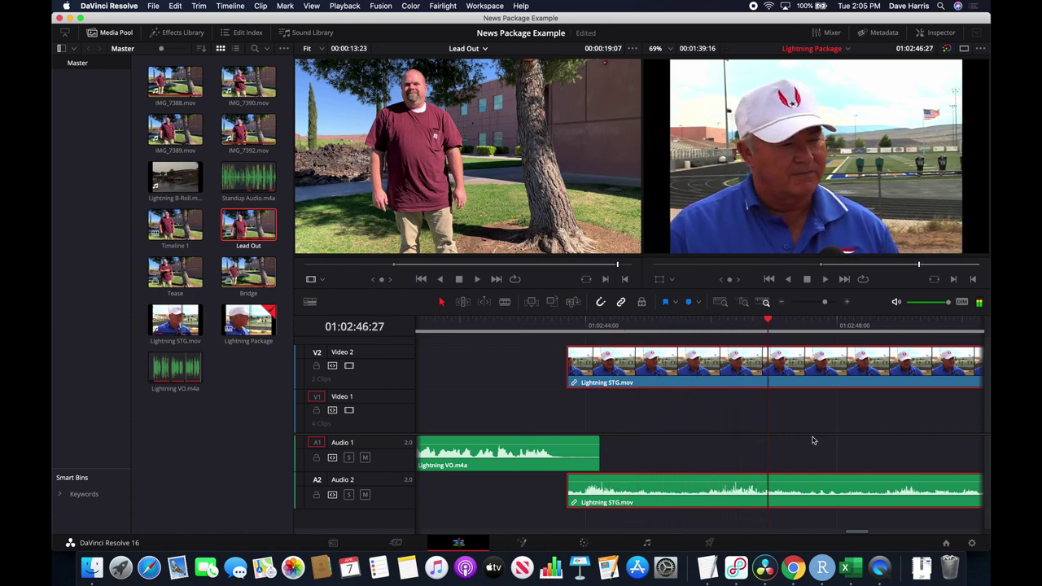
{"action": "scroll", "coordinate": [812, 440], "scroll_direction": "right", "scroll_amount": 5}
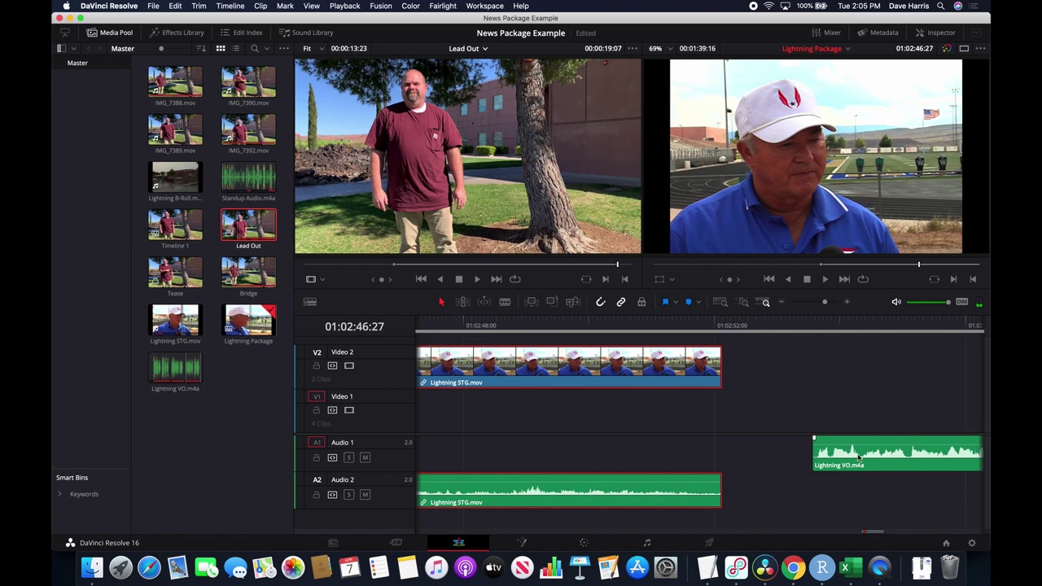
Move the next Lightning VO clip earlier and play the timeline from near the STG clip's end.
{"action": "left_click_drag", "start_coordinate": [888, 464], "coordinate": [767, 464]}
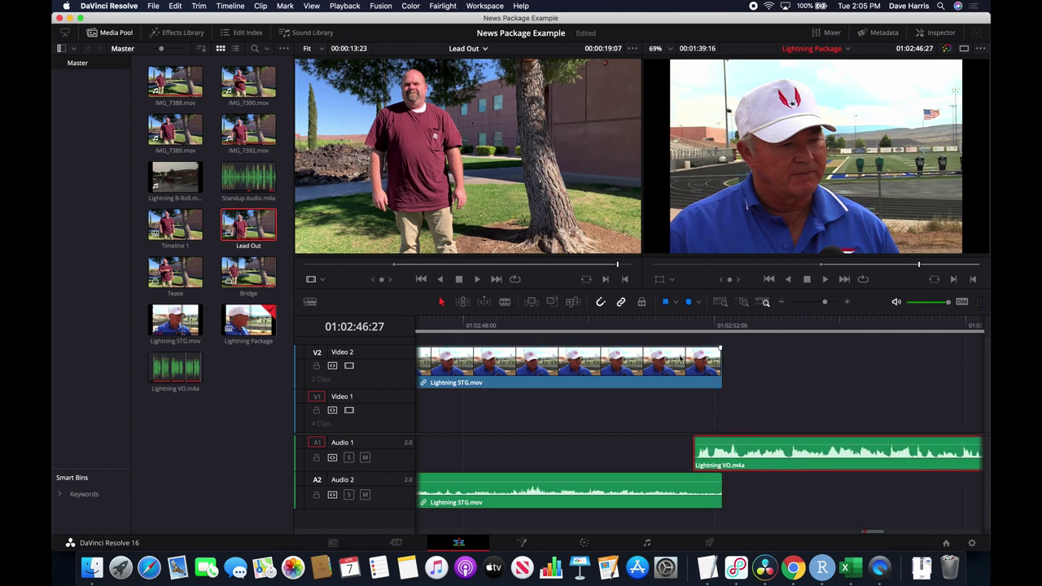
{"action": "left_click", "coordinate": [622, 328]}
{"action": "key", "text": "space"}
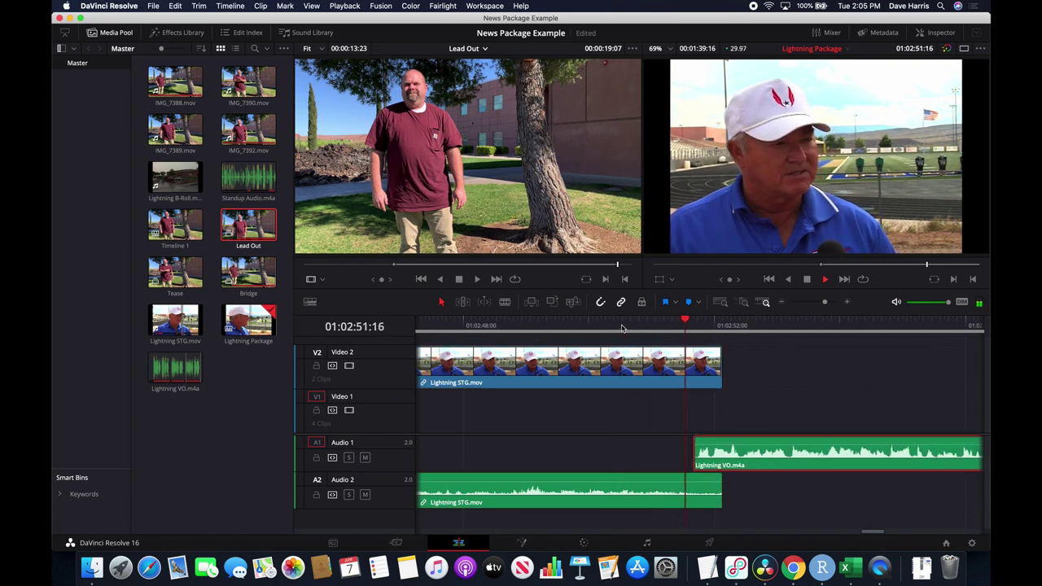
{"action": "key", "text": "space"}
{"action": "key", "text": "space"}
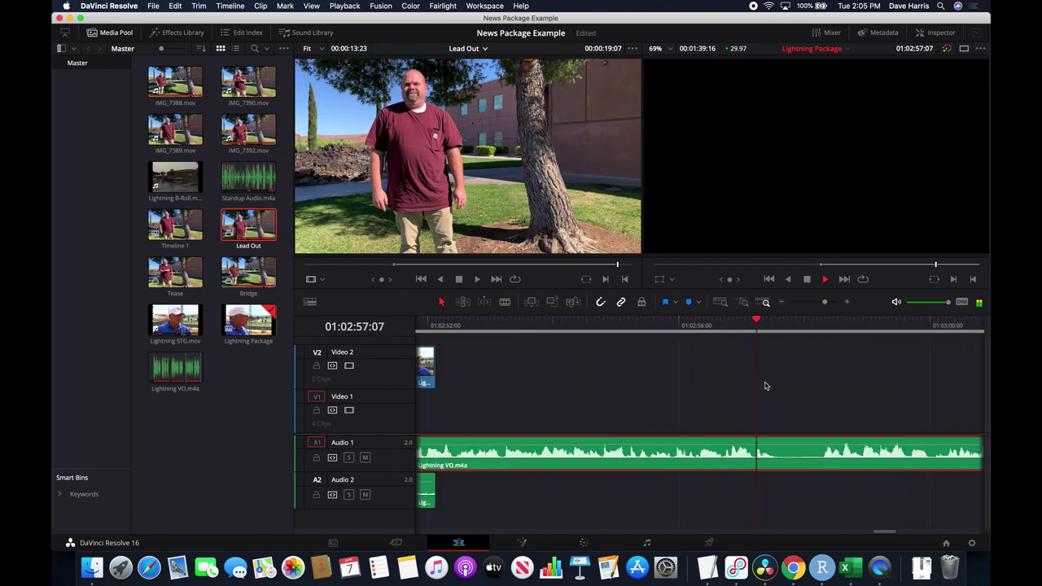
{"action": "key", "text": "space"}
{"action": "scroll", "coordinate": [833, 396], "scroll_direction": "right", "scroll_amount": 5}
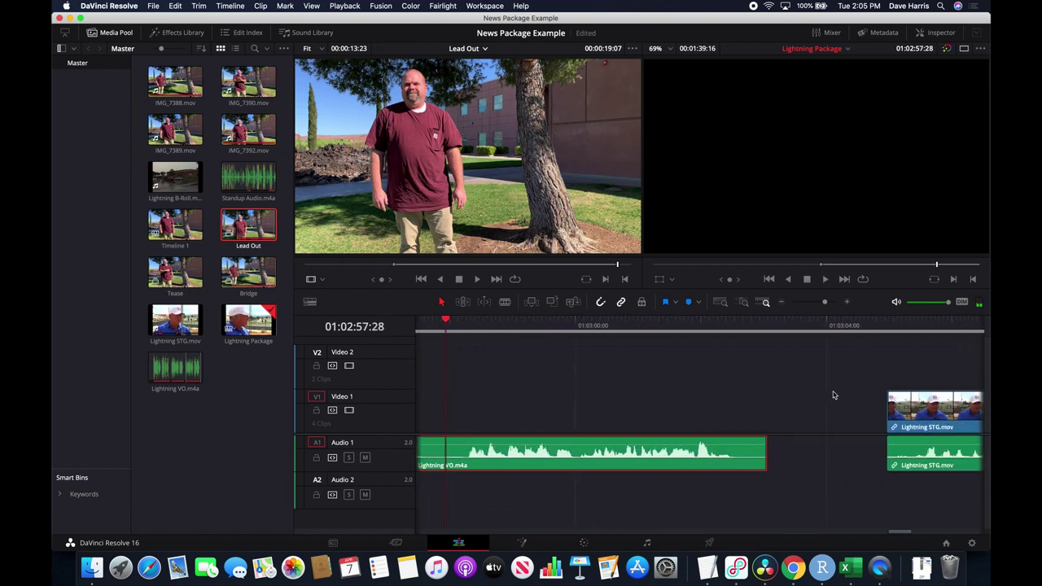
{"action": "scroll", "coordinate": [833, 395], "scroll_direction": "right", "scroll_amount": 3}
Delete the gap after Lightning VO.m4a and raise Lightning STG.mov to V2 overlapping the voiceover.
{"action": "left_click", "coordinate": [696, 460]}
{"action": "key", "text": "BackSpace"}
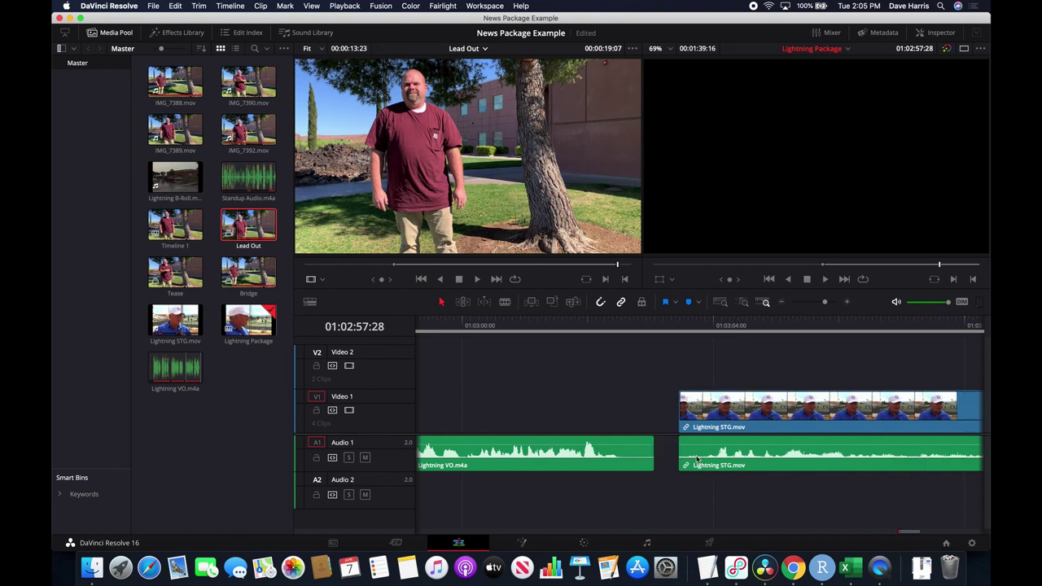
{"action": "left_click_drag", "start_coordinate": [739, 410], "coordinate": [705, 368]}
{"action": "left_click", "coordinate": [531, 323]}
{"action": "key", "text": "space"}
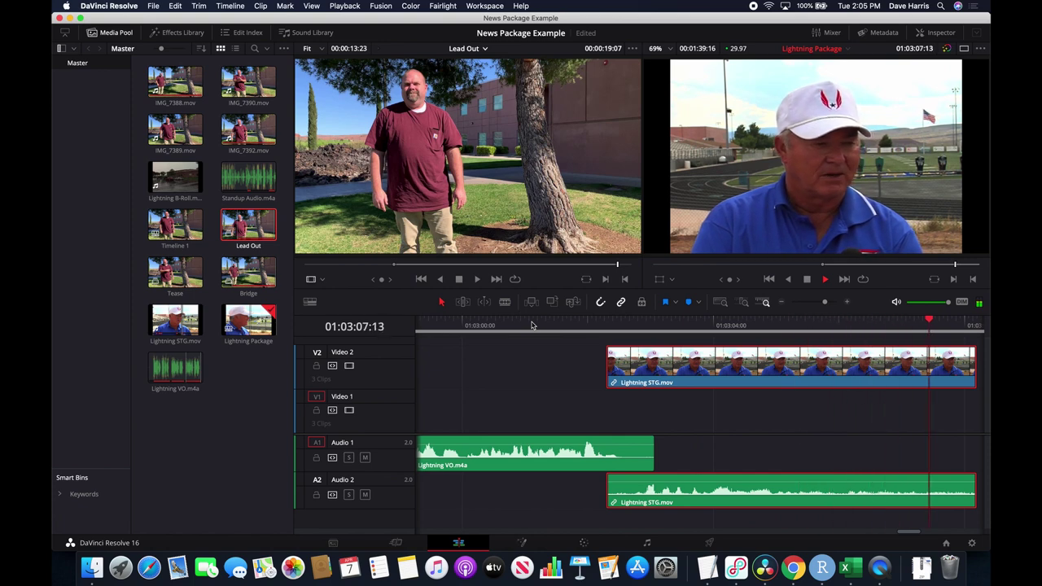
Butt the Lead Out clip against the STG clip's end and play across the cut.
{"action": "key", "text": "space"}
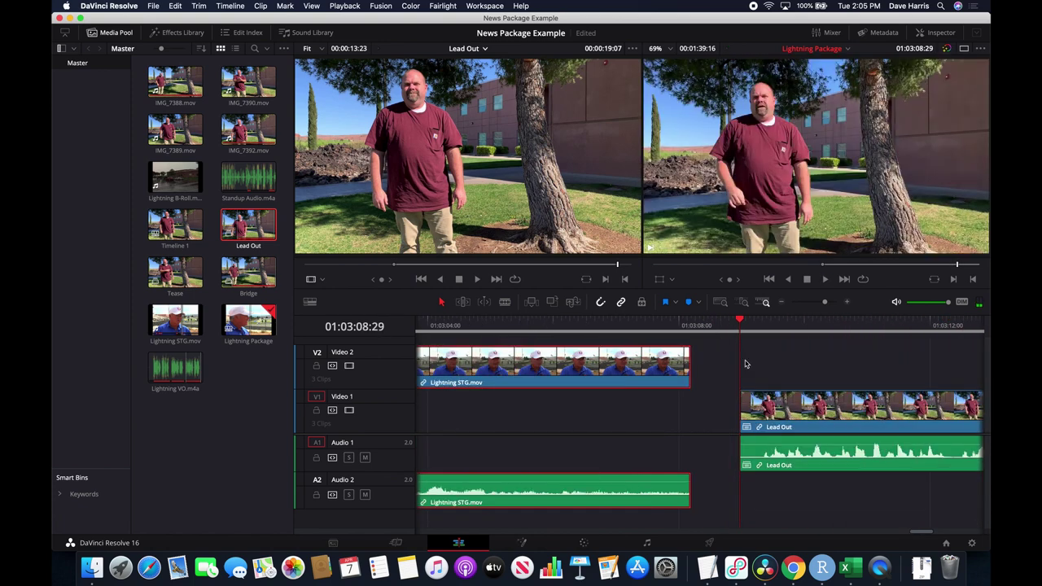
{"action": "left_click_drag", "start_coordinate": [821, 406], "coordinate": [801, 411]}
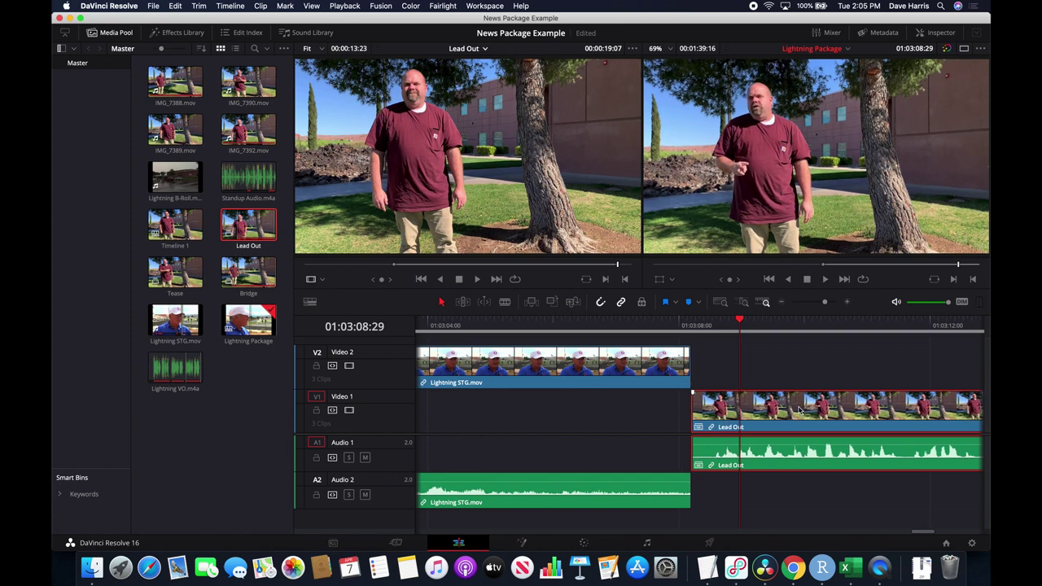
{"action": "left_click", "coordinate": [624, 324]}
{"action": "key", "text": "space"}
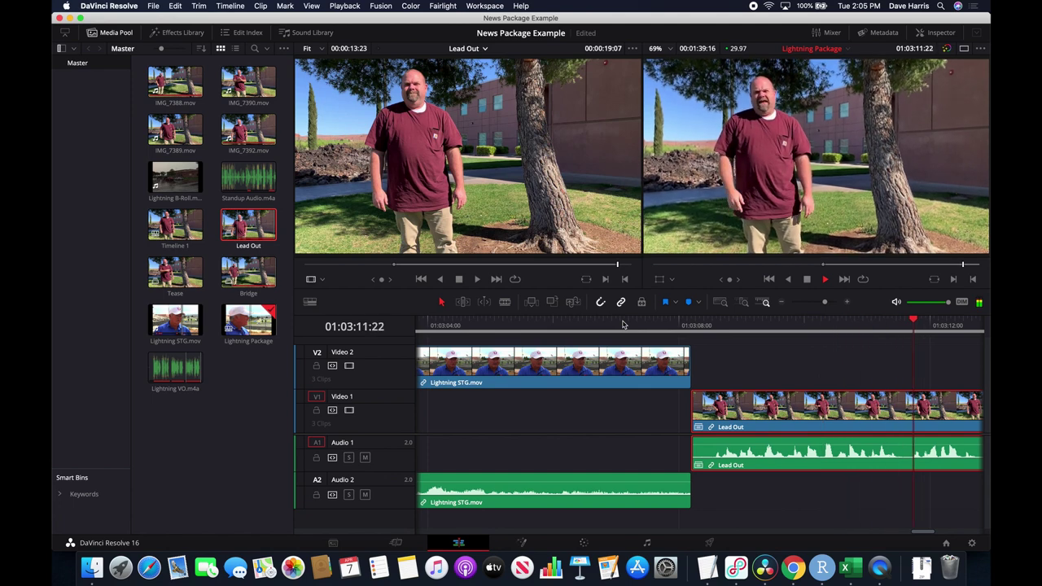
{"action": "key", "text": "space"}
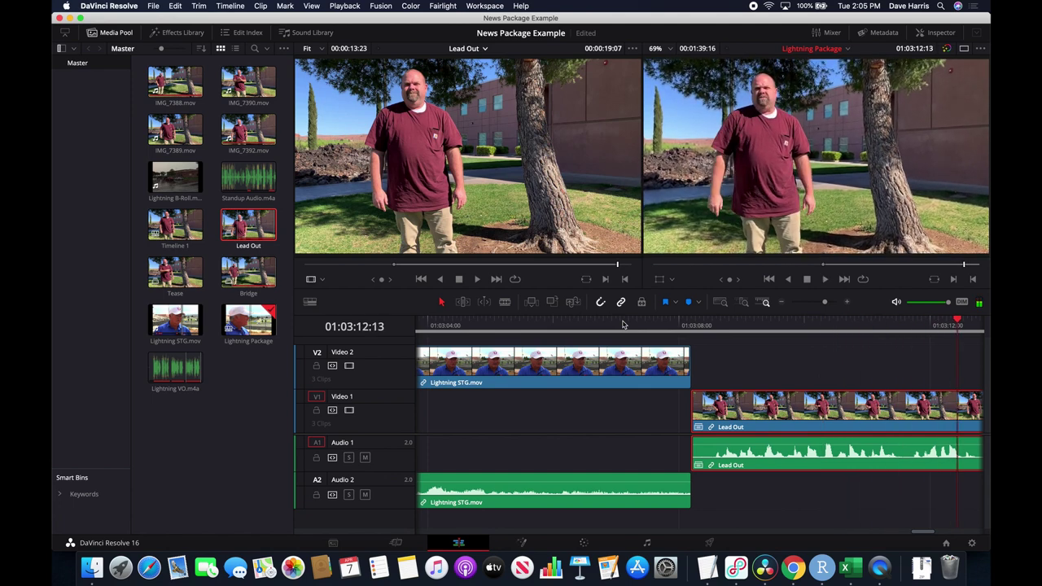
{"action": "scroll", "coordinate": [623, 325], "scroll_direction": "down", "scroll_amount": 4}
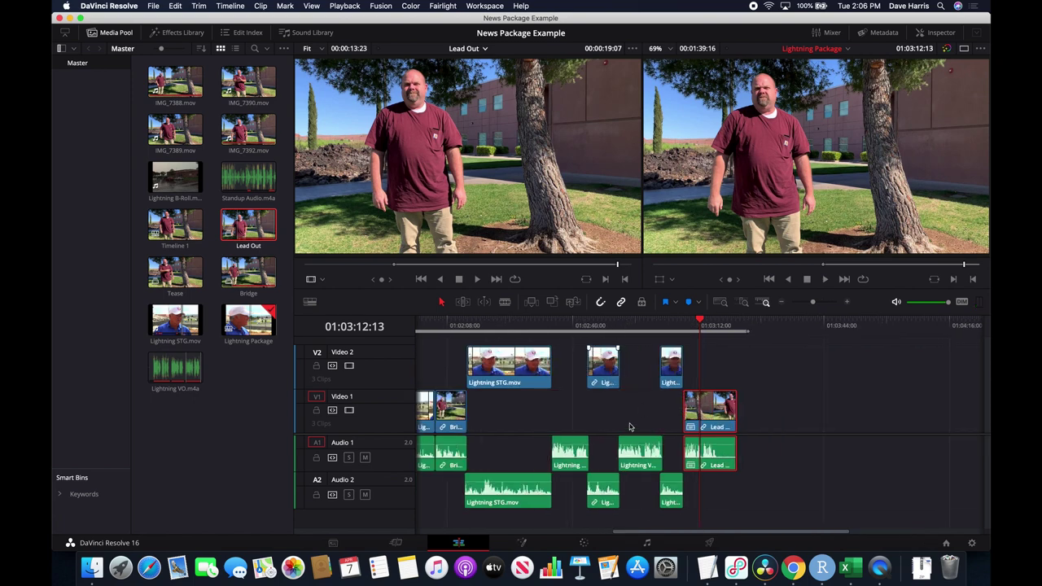
{"action": "scroll", "coordinate": [599, 419], "scroll_direction": "left", "scroll_amount": 5}
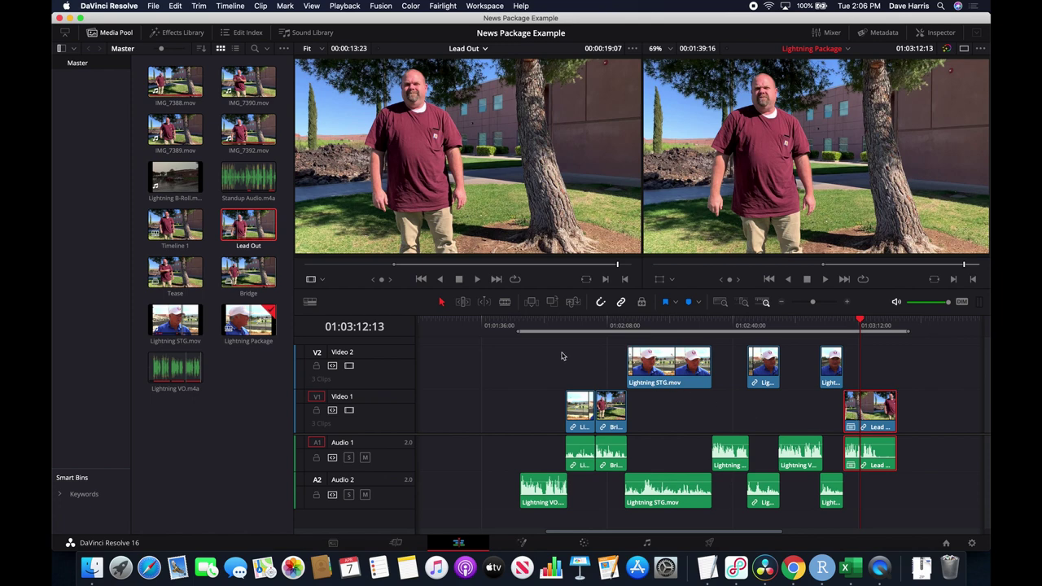
{"action": "left_click_drag", "start_coordinate": [539, 329], "coordinate": [527, 327]}
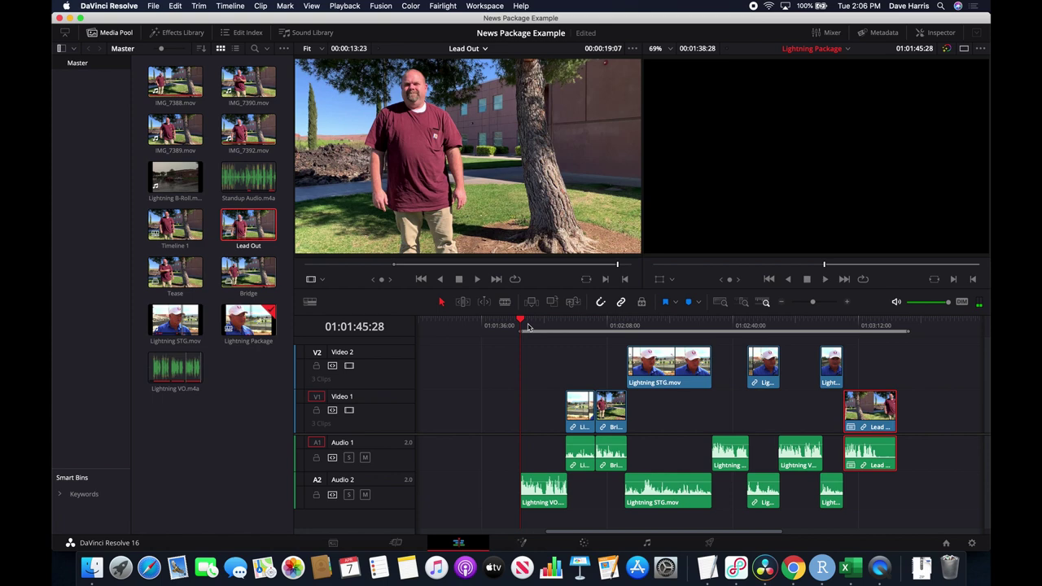
{"action": "left_click_drag", "start_coordinate": [895, 325], "coordinate": [880, 328]}
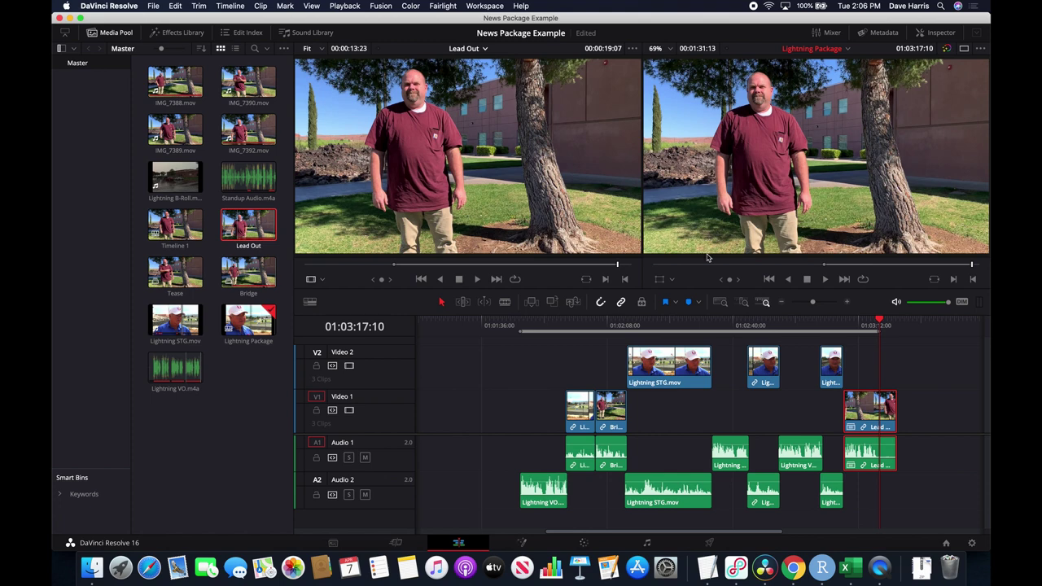
{"action": "left_click_drag", "start_coordinate": [559, 327], "coordinate": [525, 328]}
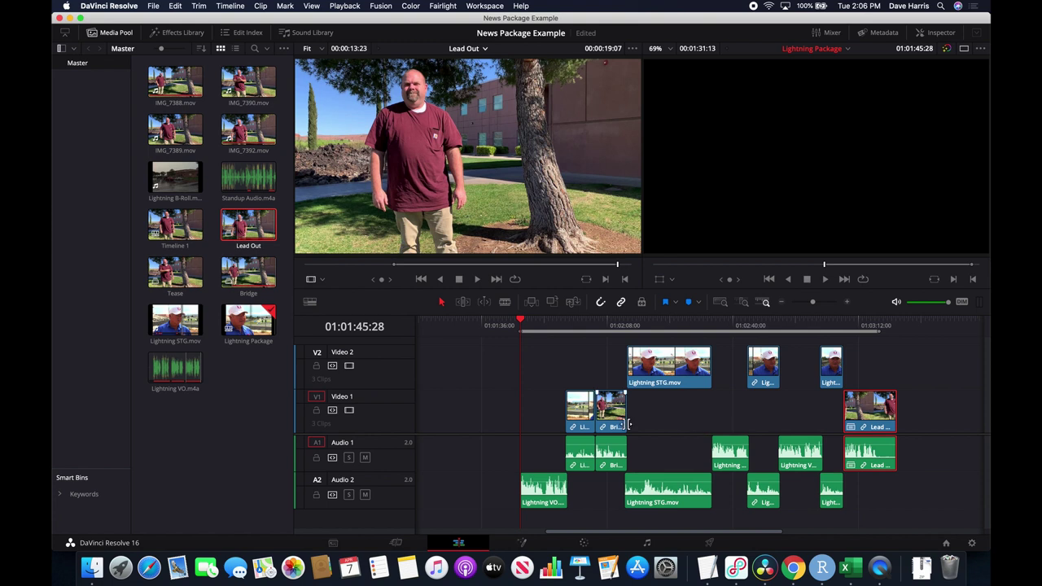
{"action": "key", "text": "space"}
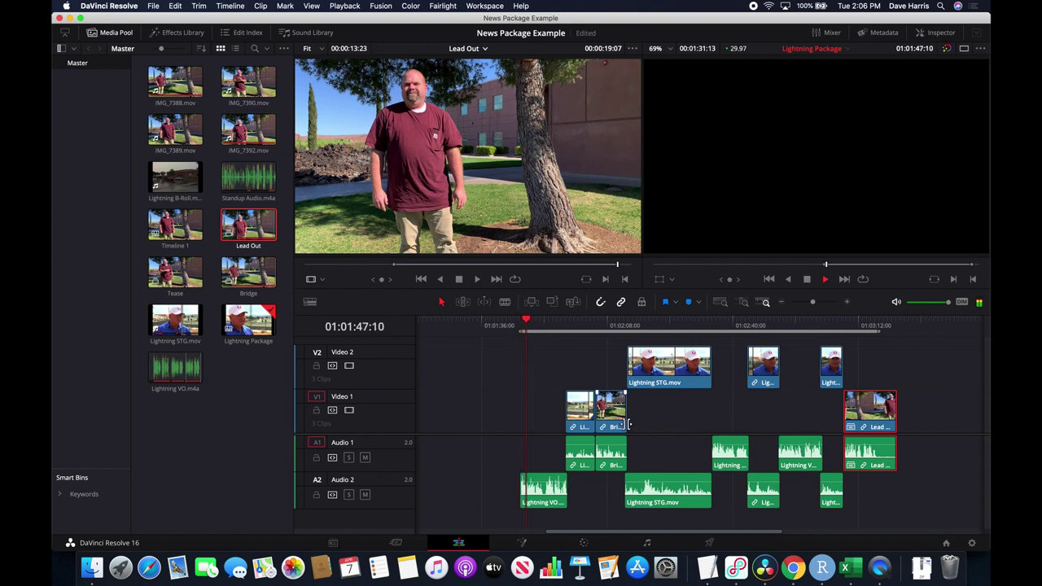
{"action": "key", "text": "space"}
{"action": "key", "text": "space"}
Return to the voiceover start and load Lightning B-Roll.mov, scrubbing to the school sign shot.
{"action": "left_click_drag", "start_coordinate": [539, 325], "coordinate": [526, 326]}
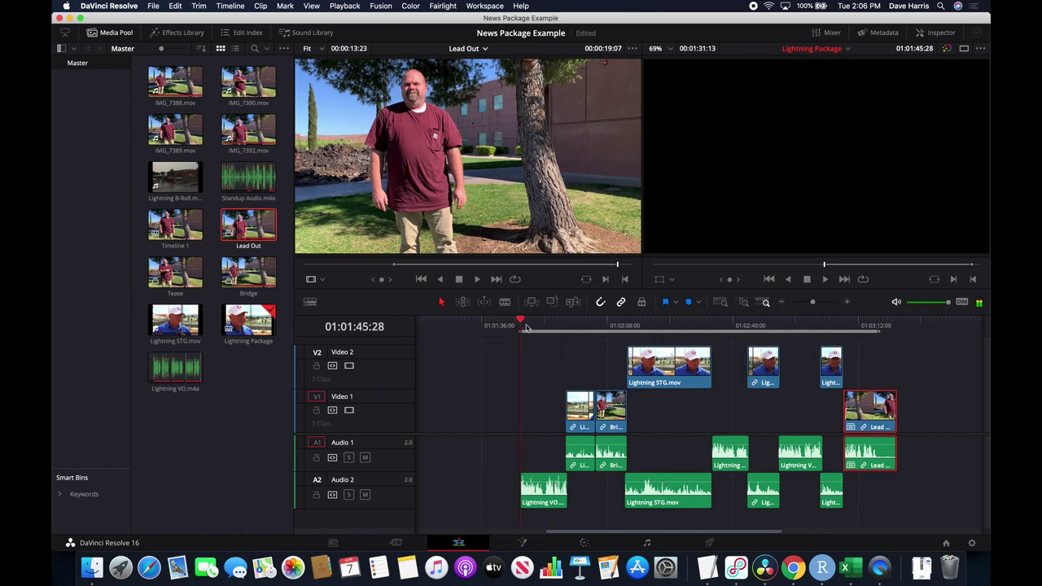
{"action": "double_click", "coordinate": [176, 185]}
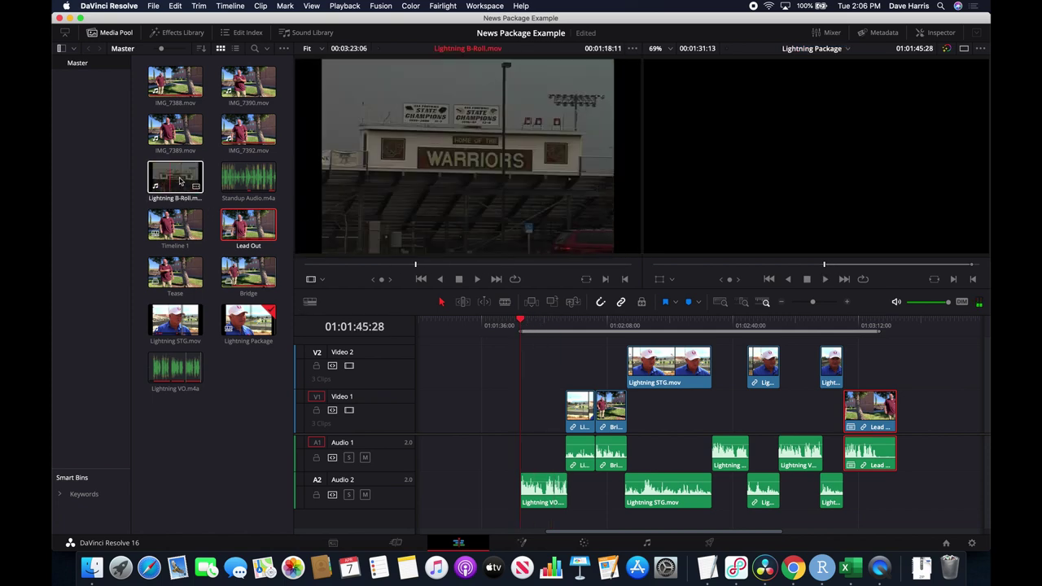
{"action": "left_click", "coordinate": [178, 181]}
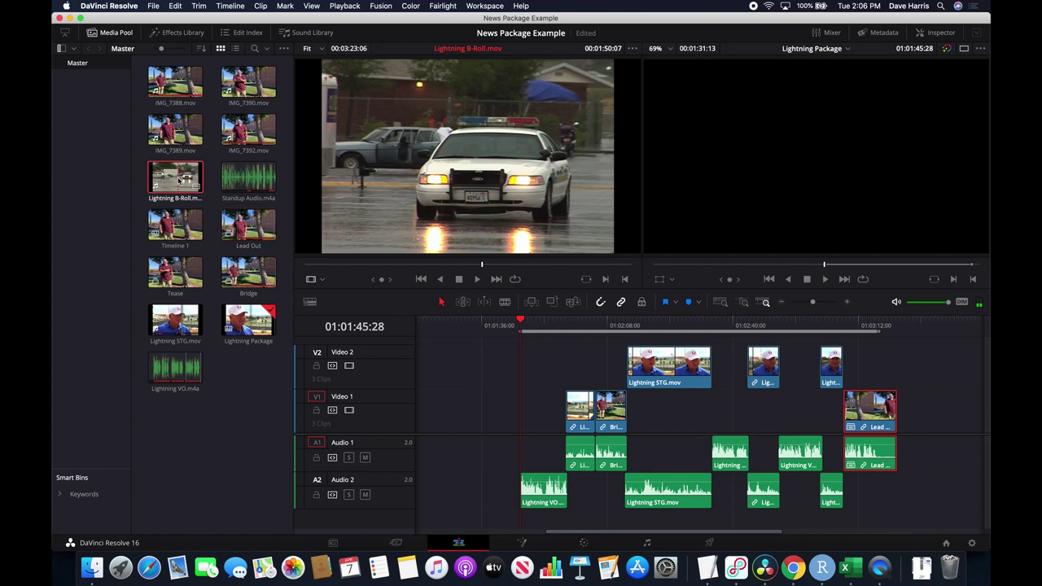
{"action": "mouse_move", "coordinate": [360, 266]}
{"action": "left_mouse_down"}
{"action": "mouse_move", "coordinate": [312, 267]}
{"action": "mouse_move", "coordinate": [374, 271]}
{"action": "mouse_move", "coordinate": [363, 271]}
{"action": "left_mouse_up"}
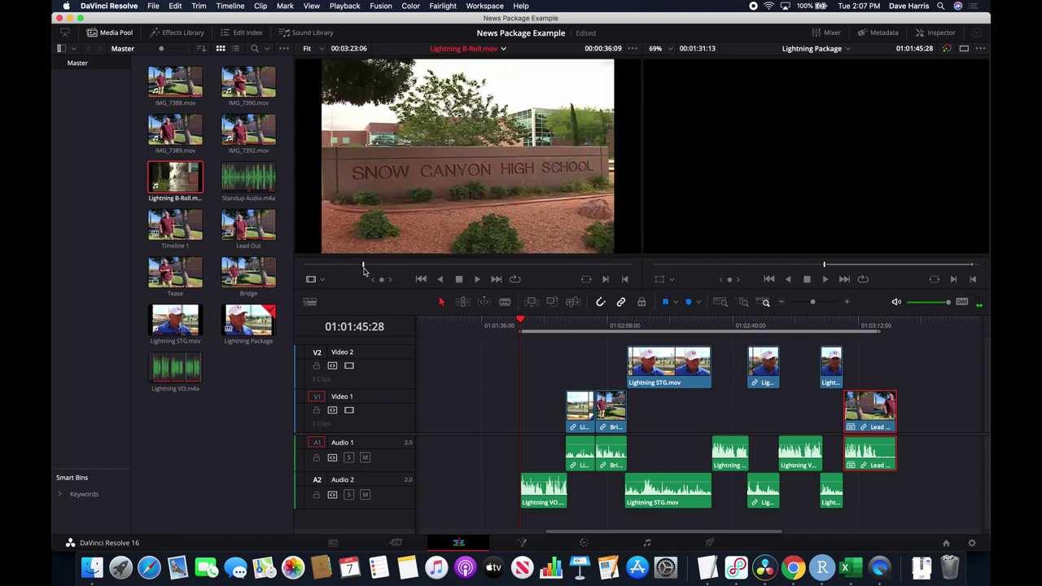
{"action": "left_click_drag", "start_coordinate": [398, 273], "coordinate": [515, 290]}
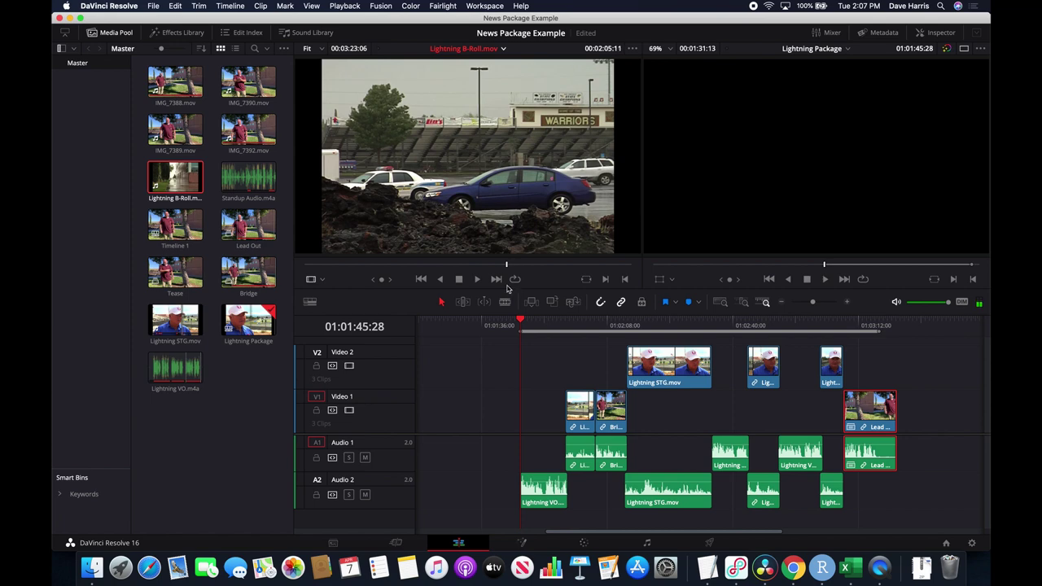
{"action": "left_click_drag", "start_coordinate": [520, 288], "coordinate": [354, 261]}
{"action": "mouse_move", "coordinate": [475, 195]}
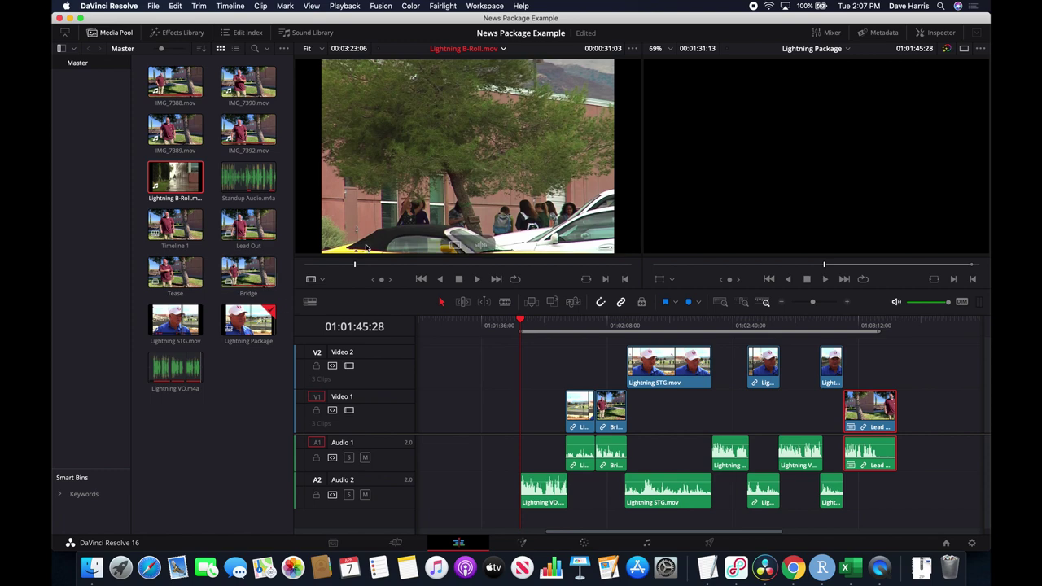
{"action": "mouse_move", "coordinate": [352, 266]}
{"action": "left_mouse_down"}
{"action": "mouse_move", "coordinate": [381, 271]}
{"action": "mouse_move", "coordinate": [363, 270]}
{"action": "left_mouse_up"}
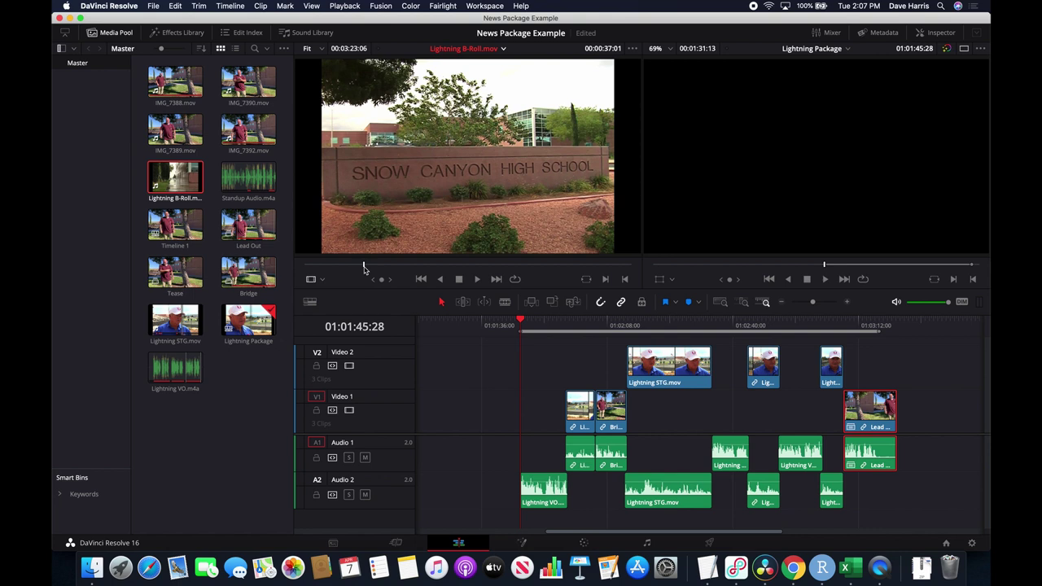
Mark about two seconds of the school sign and place it on Video 1 at the playhead.
{"action": "key", "text": "i"}
{"action": "key", "text": "space"}
{"action": "key", "text": "space"}
{"action": "key", "text": "o"}
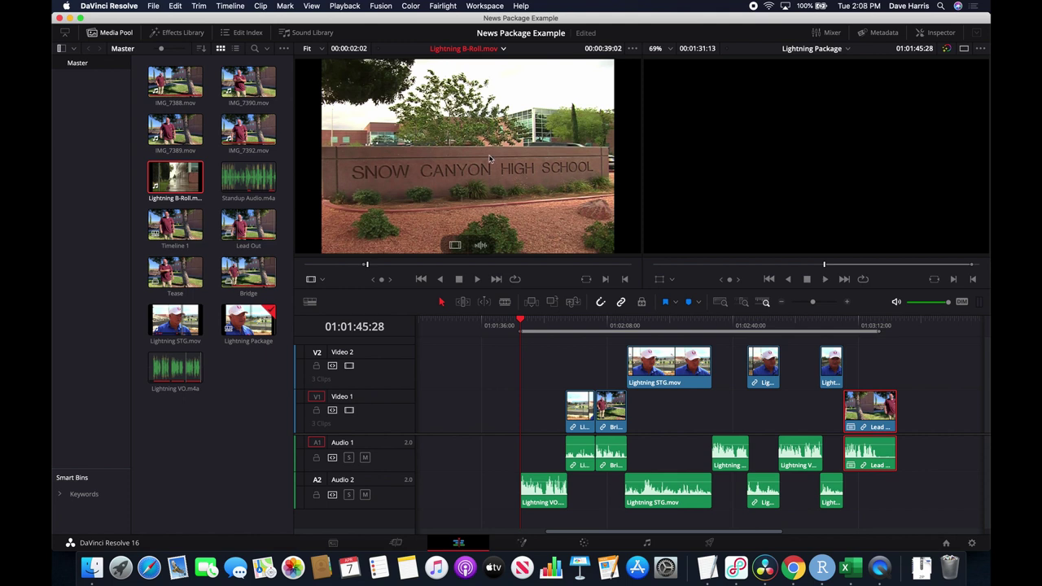
{"action": "left_click_drag", "start_coordinate": [497, 171], "coordinate": [528, 417]}
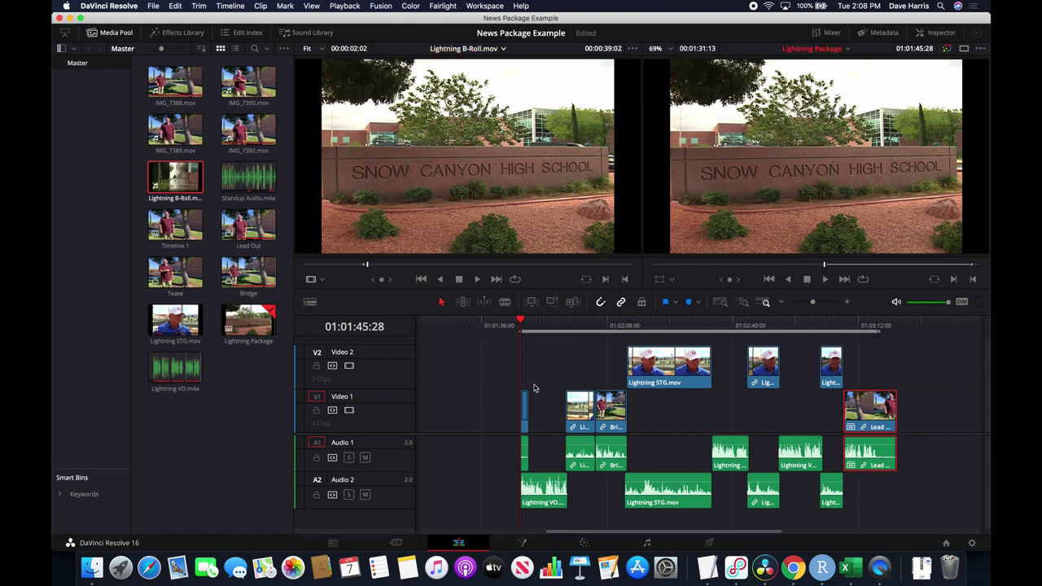
Zoom the timeline in and play back the newly added school sign shot.
{"action": "key", "text": "super+equal"}
{"action": "key", "text": "super+equal"}
{"action": "key", "text": "super+equal"}
{"action": "key", "text": "super+equal"}
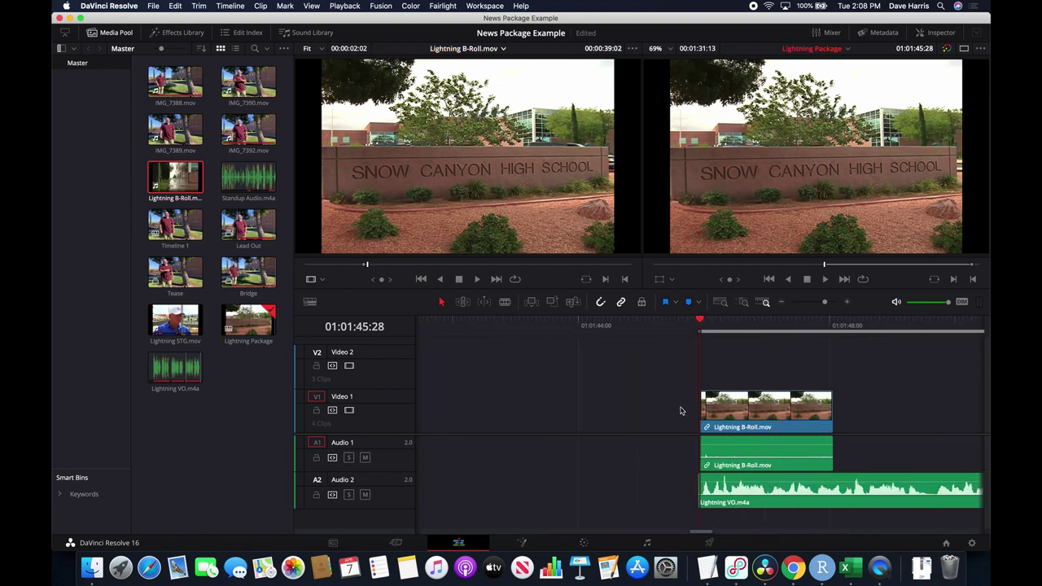
{"action": "scroll", "coordinate": [757, 379], "scroll_direction": "right", "scroll_amount": 5}
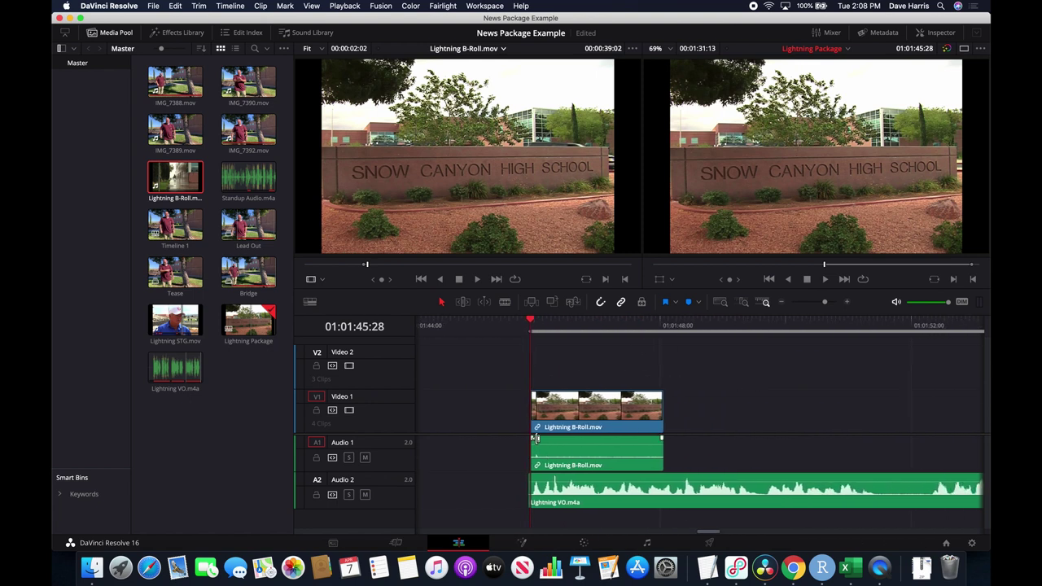
{"action": "key", "text": "space"}
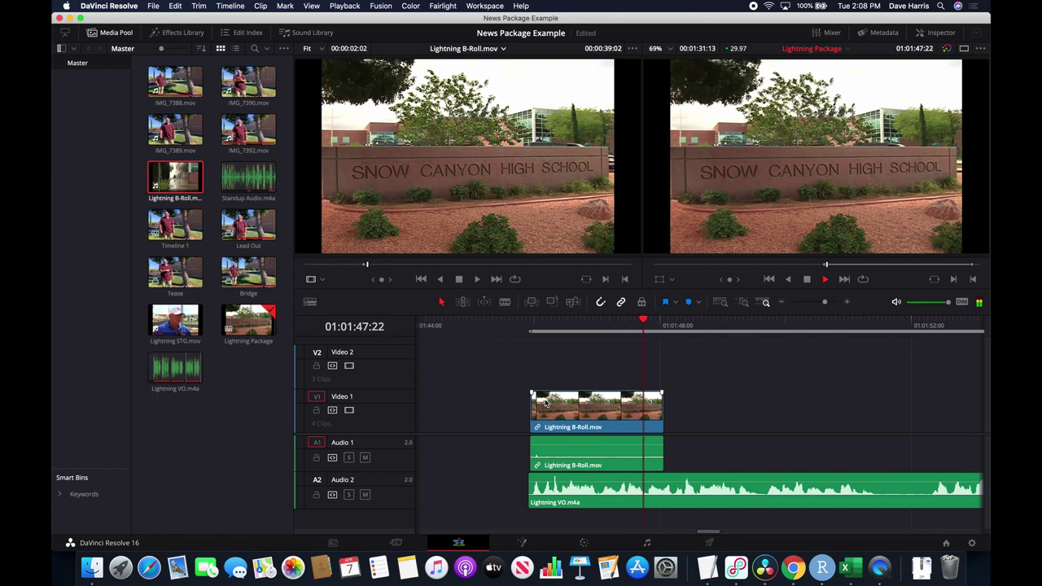
{"action": "key", "text": "space"}
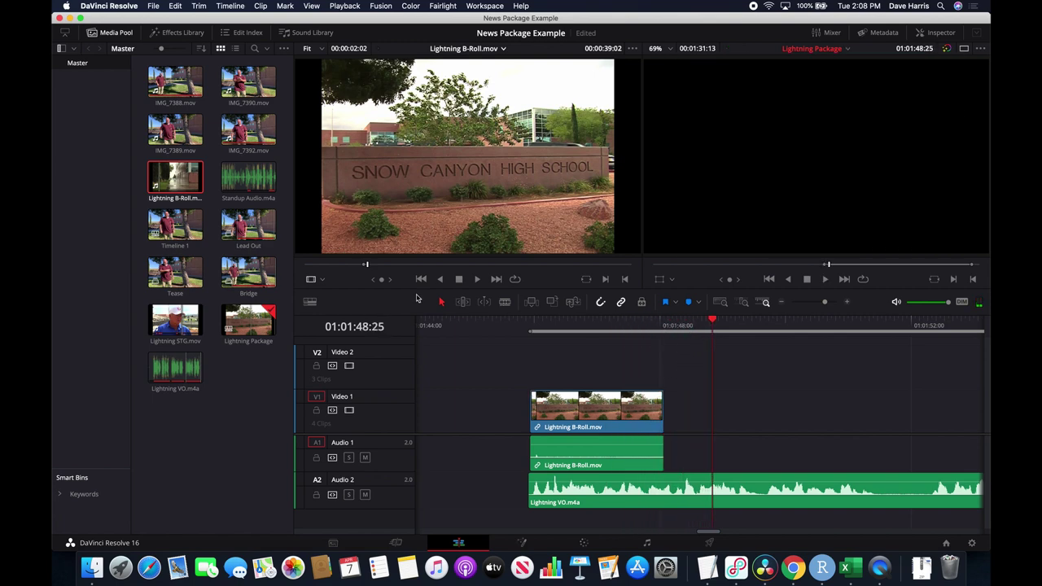
Set the source in point on the red truck parking-lot shot and place it after the first clip.
{"action": "mouse_move", "coordinate": [356, 269]}
{"action": "left_mouse_down"}
{"action": "mouse_move", "coordinate": [303, 267]}
{"action": "mouse_move", "coordinate": [352, 274]}
{"action": "mouse_move", "coordinate": [339, 271]}
{"action": "left_mouse_up"}
{"action": "left_click_drag", "start_coordinate": [335, 268], "coordinate": [334, 269]}
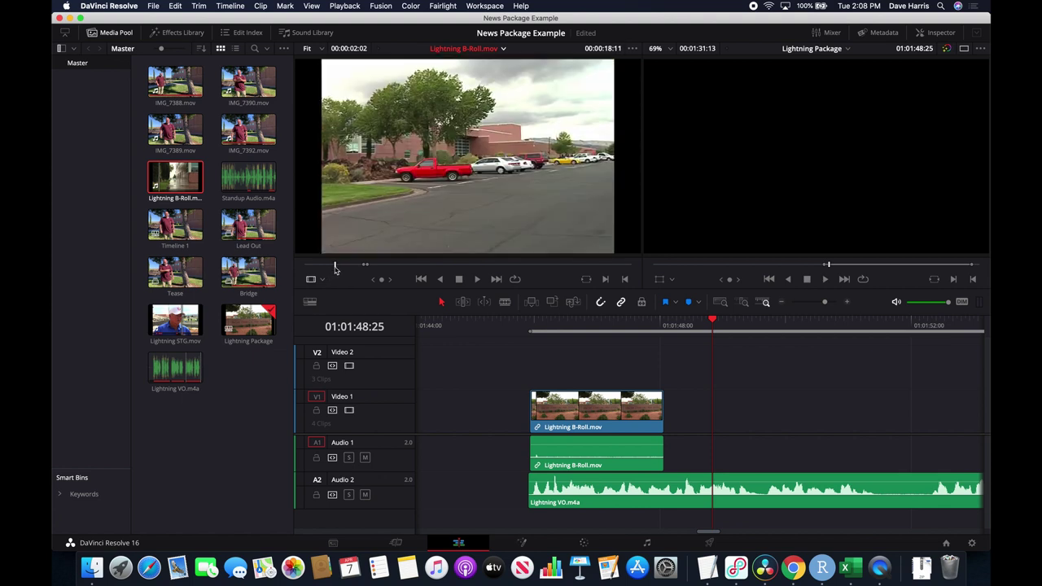
{"action": "key", "text": "space"}
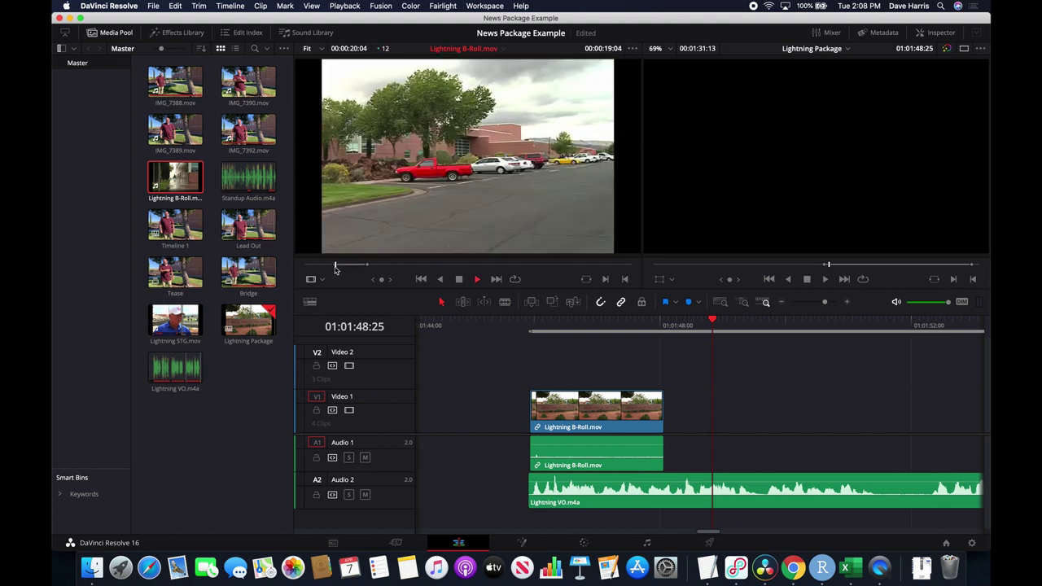
{"action": "key", "text": "space"}
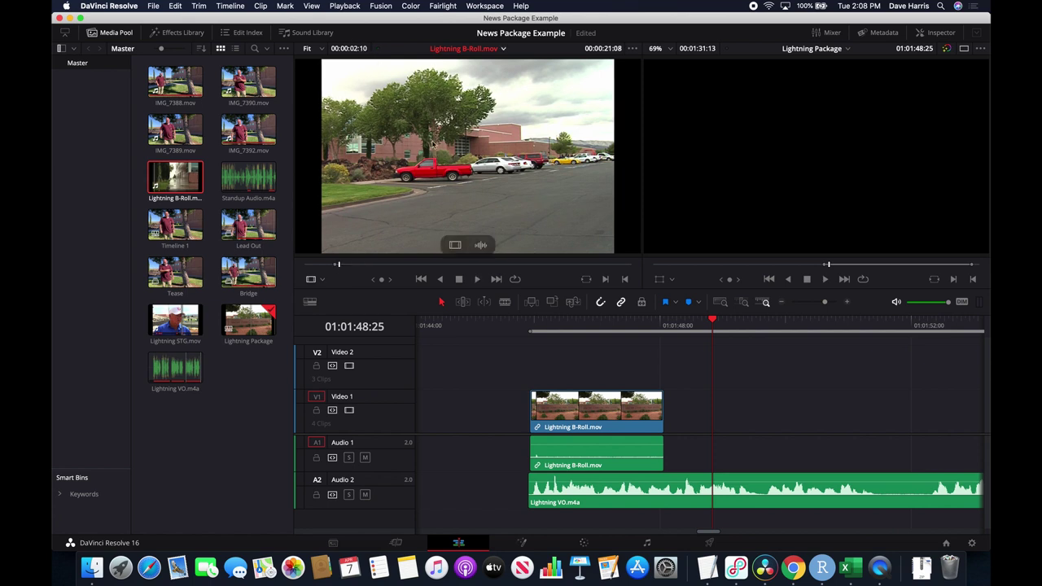
{"action": "left_click_drag", "start_coordinate": [440, 152], "coordinate": [669, 422]}
{"action": "scroll", "coordinate": [818, 409], "scroll_direction": "right", "scroll_amount": 6}
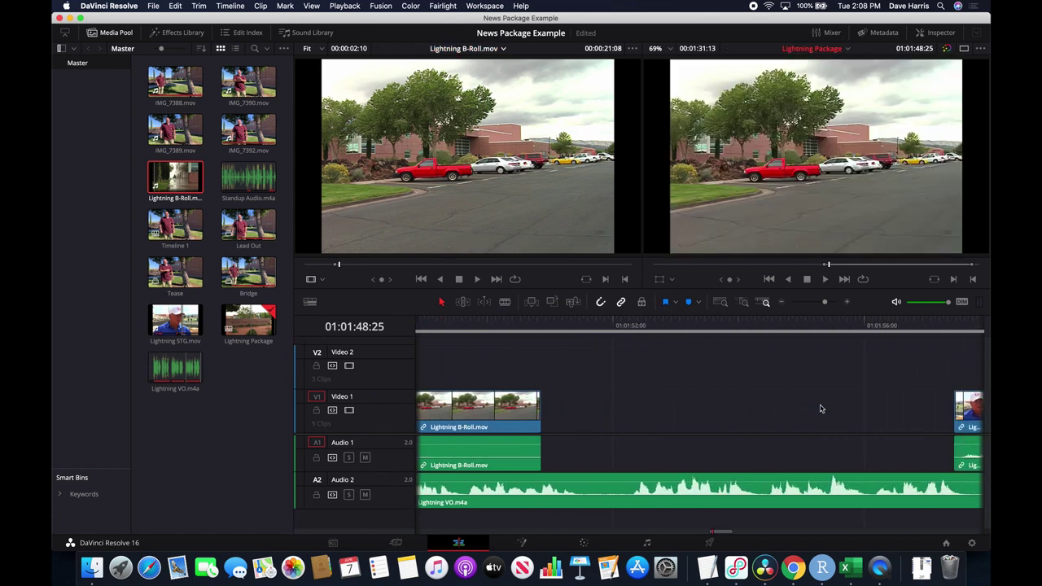
Scrub the B-roll source, clear its in and out marks, and play through the footage.
{"action": "left_click", "coordinate": [329, 267]}
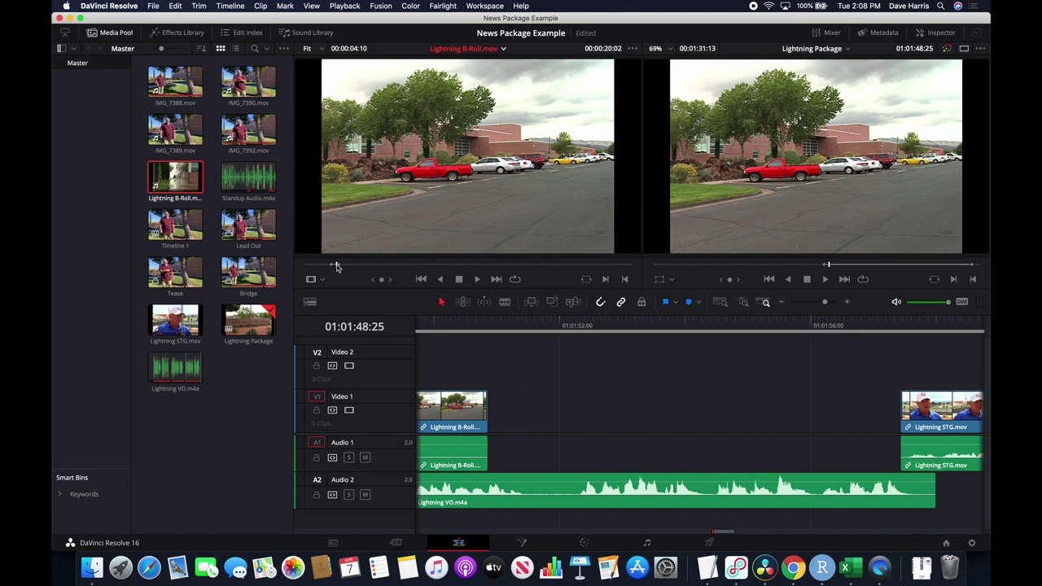
{"action": "left_click", "coordinate": [332, 267]}
{"action": "left_click_drag", "start_coordinate": [332, 267], "coordinate": [345, 270]}
{"action": "key", "text": "alt+x"}
{"action": "key", "text": "space"}
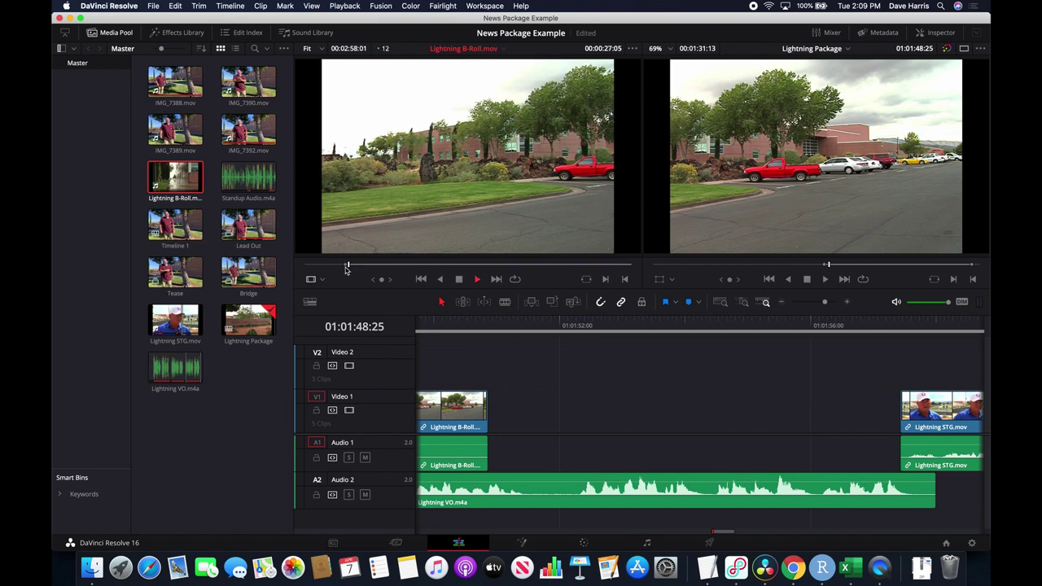
{"action": "key", "text": "space"}
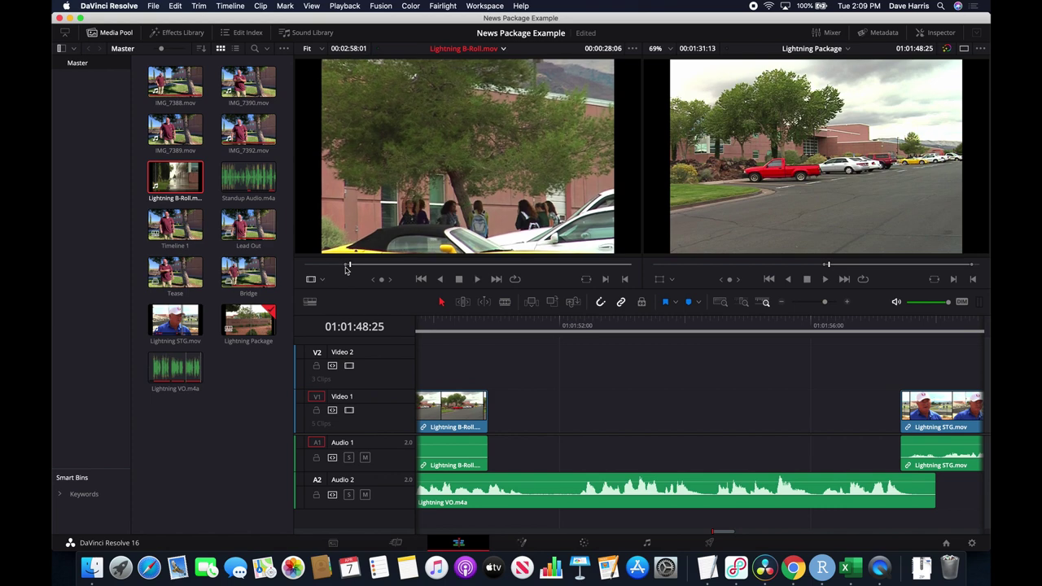
Mark an in point on the trees-and-building shot and add it after the first clip on Video 1.
{"action": "left_click", "coordinate": [346, 266]}
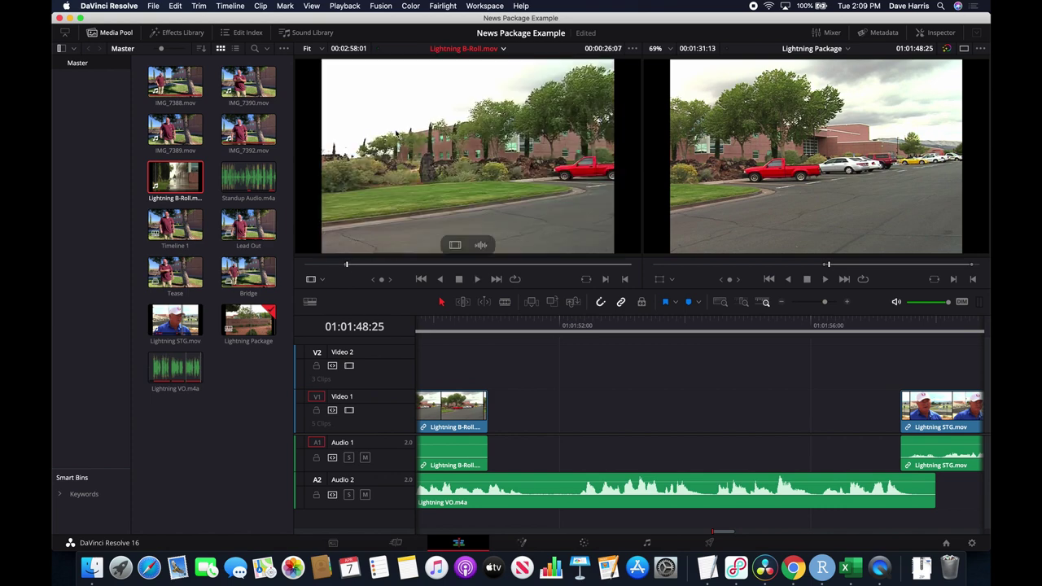
{"action": "key", "text": "i"}
{"action": "left_click_drag", "start_coordinate": [490, 175], "coordinate": [504, 404]}
{"action": "scroll", "coordinate": [519, 356], "scroll_direction": "left", "scroll_amount": 10}
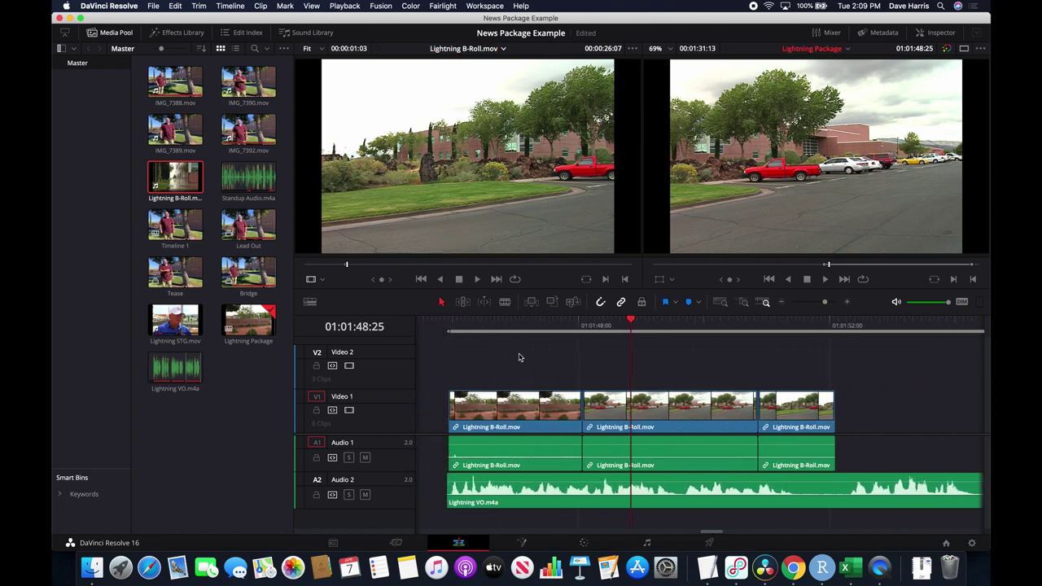
{"action": "scroll", "coordinate": [519, 356], "scroll_direction": "right", "scroll_amount": 2}
{"action": "left_click", "coordinate": [506, 326]}
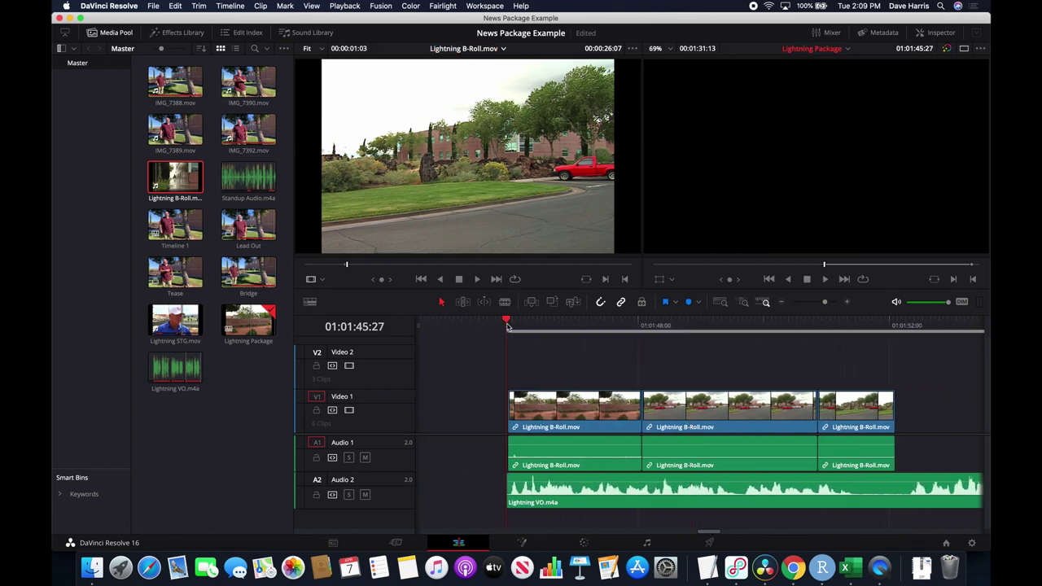
Mark in and out around the HOME OF THE WARRIORS sign close-up, preview it, and place it on Video 1.
{"action": "key", "text": "space"}
{"action": "scroll", "coordinate": [707, 367], "scroll_direction": "right", "scroll_amount": 10}
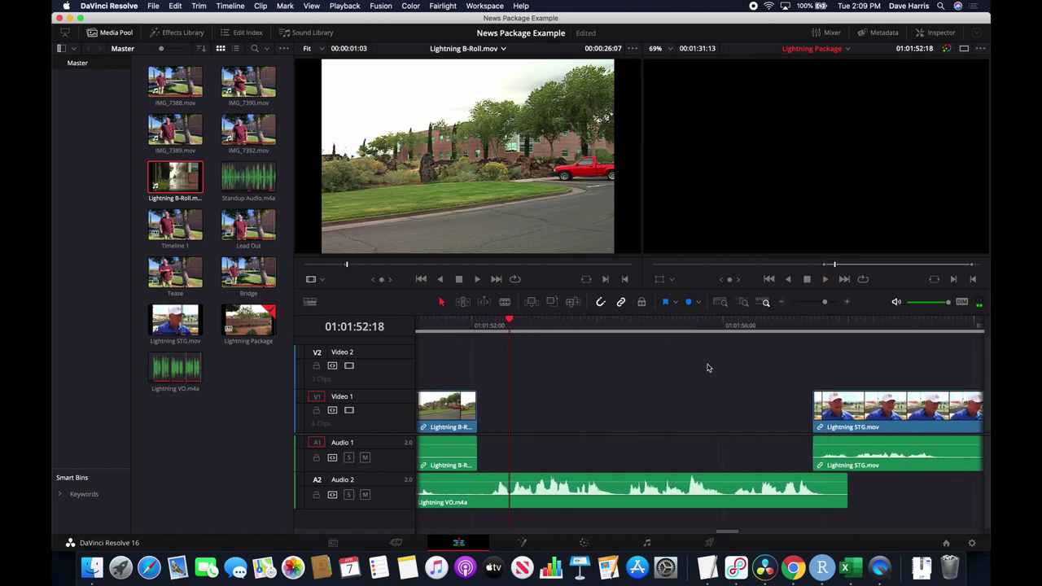
{"action": "mouse_move", "coordinate": [370, 265]}
{"action": "left_mouse_down"}
{"action": "mouse_move", "coordinate": [398, 266]}
{"action": "mouse_move", "coordinate": [387, 270]}
{"action": "left_mouse_up"}
{"action": "key", "text": "i"}
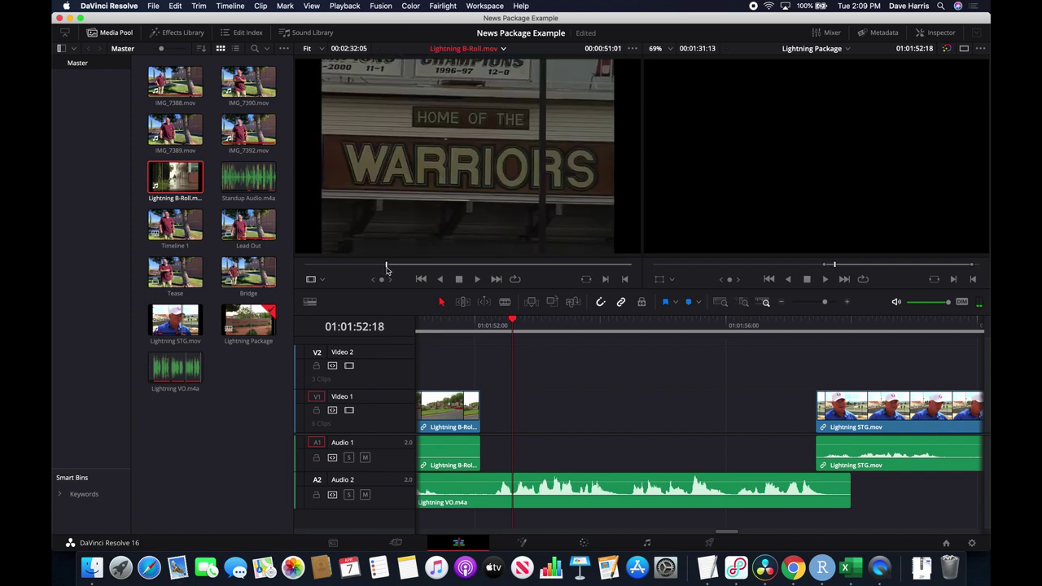
{"action": "left_click_drag", "start_coordinate": [387, 270], "coordinate": [388, 271]}
{"action": "key", "text": "o"}
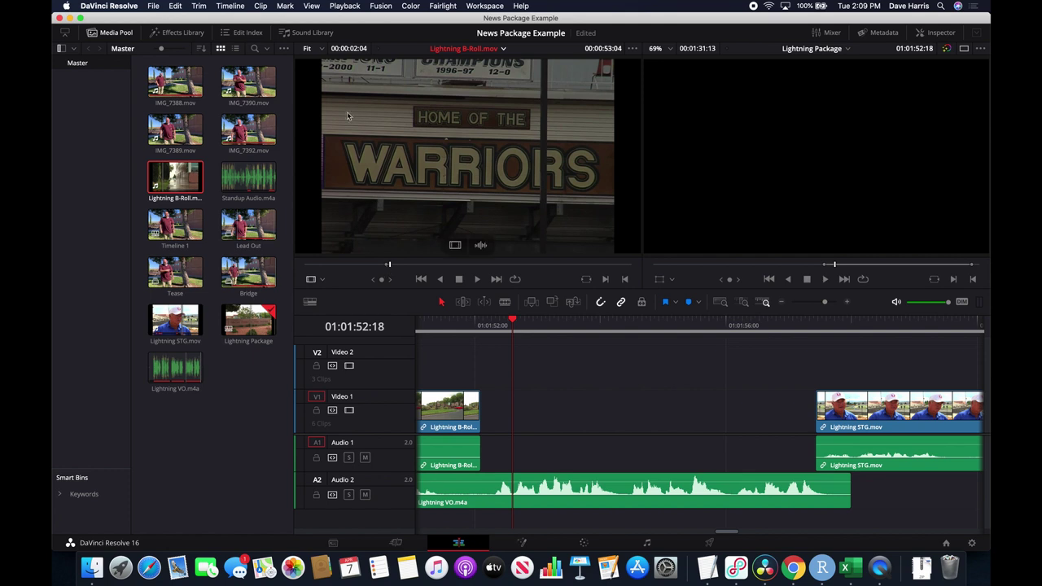
{"action": "key", "text": "space"}
{"action": "key", "text": "space"}
{"action": "left_click_drag", "start_coordinate": [518, 172], "coordinate": [487, 421]}
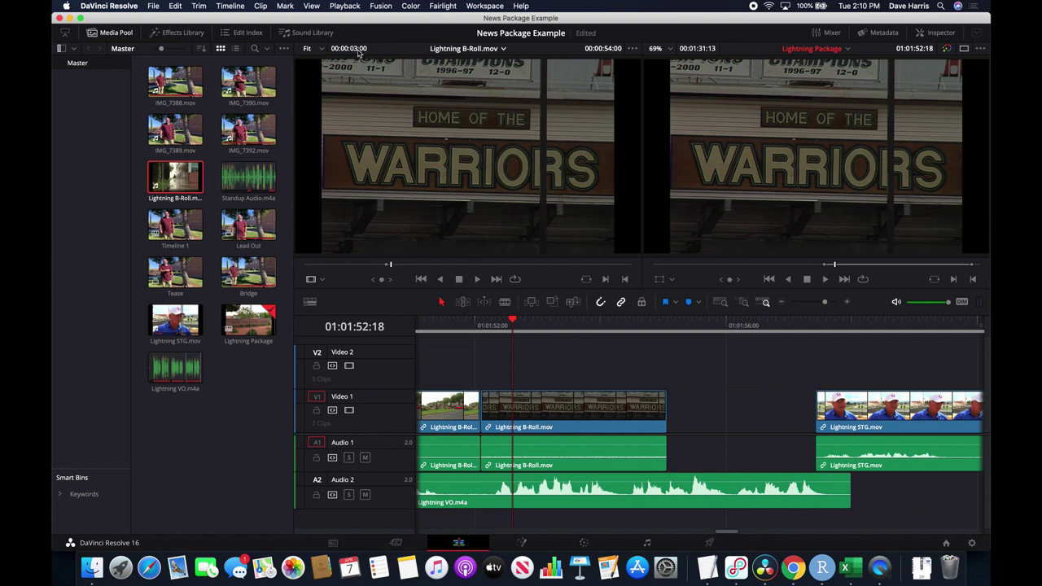
Clear marks, set an in point on the WARRIORS stadium wide shot, and insert it after the sign close-up.
{"action": "left_click_drag", "start_coordinate": [396, 267], "coordinate": [407, 269]}
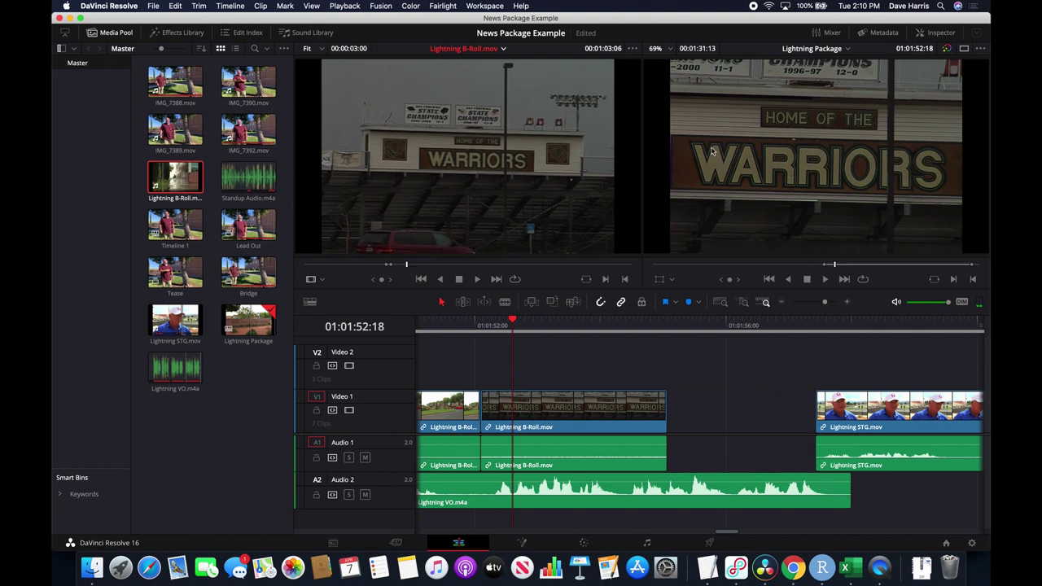
{"action": "key", "text": "alt+x"}
{"action": "key", "text": "space"}
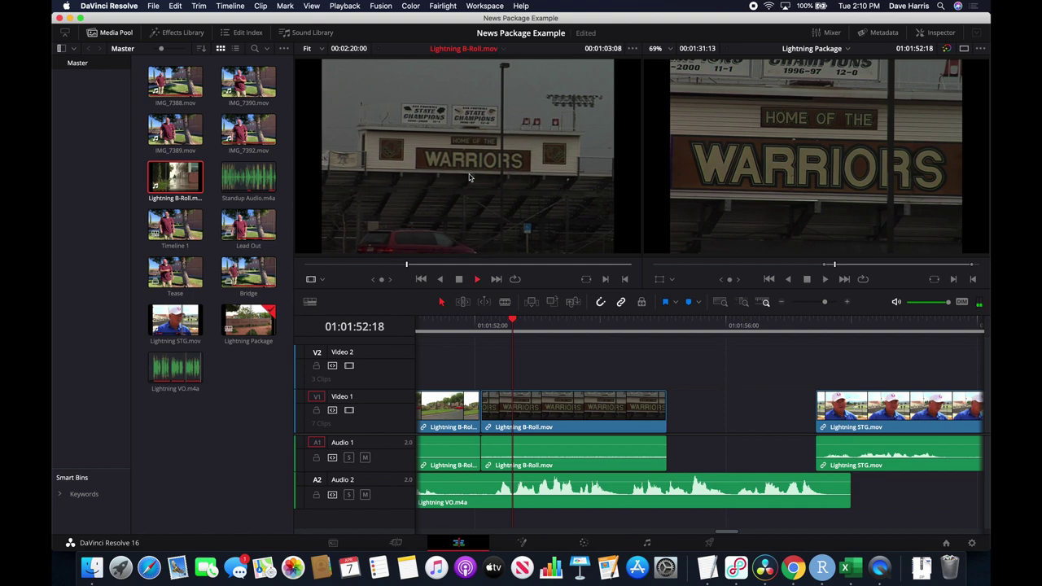
{"action": "key", "text": "i"}
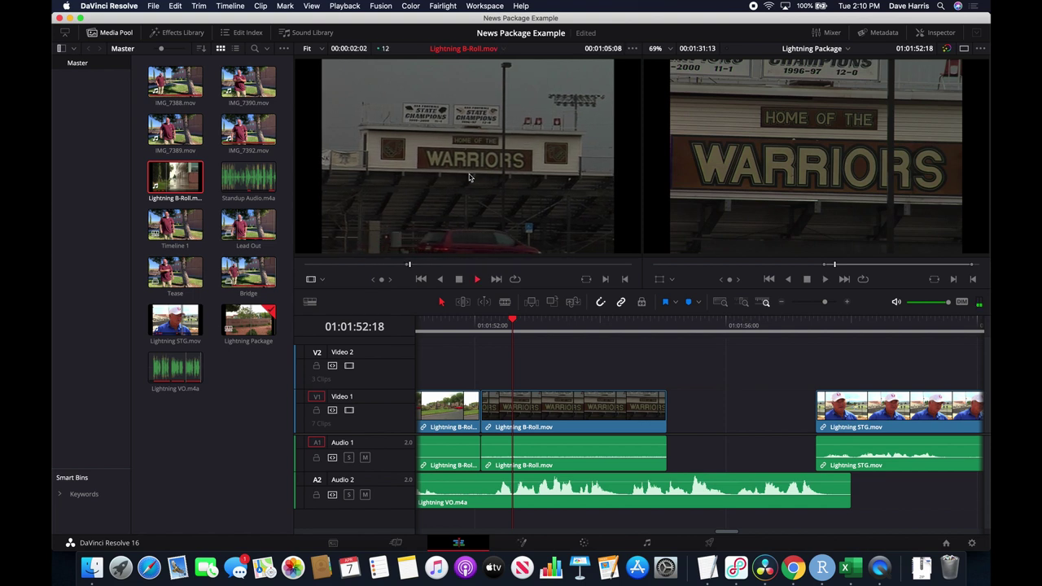
{"action": "key", "text": "space"}
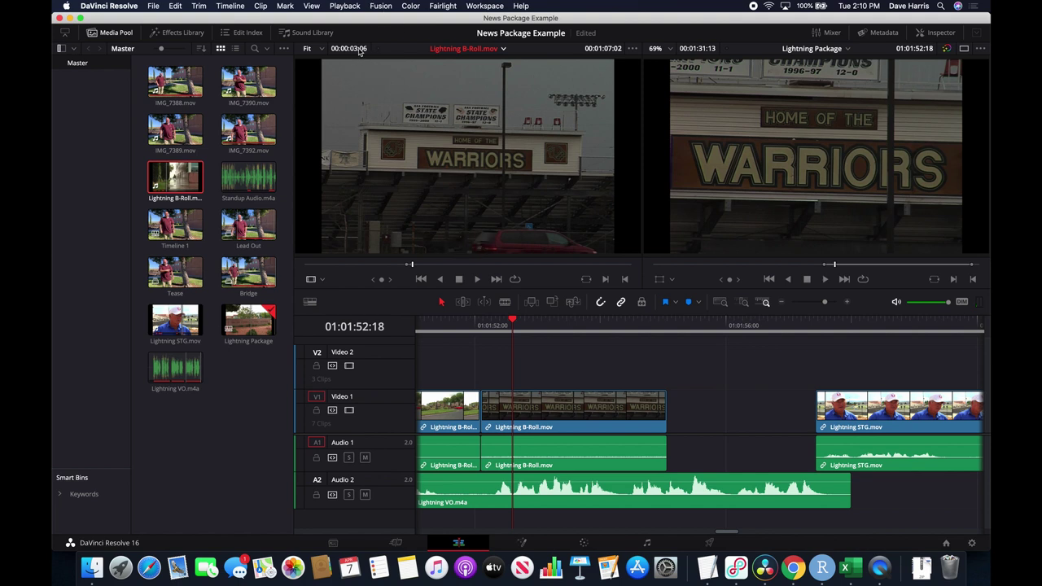
{"action": "left_click_drag", "start_coordinate": [468, 202], "coordinate": [674, 409]}
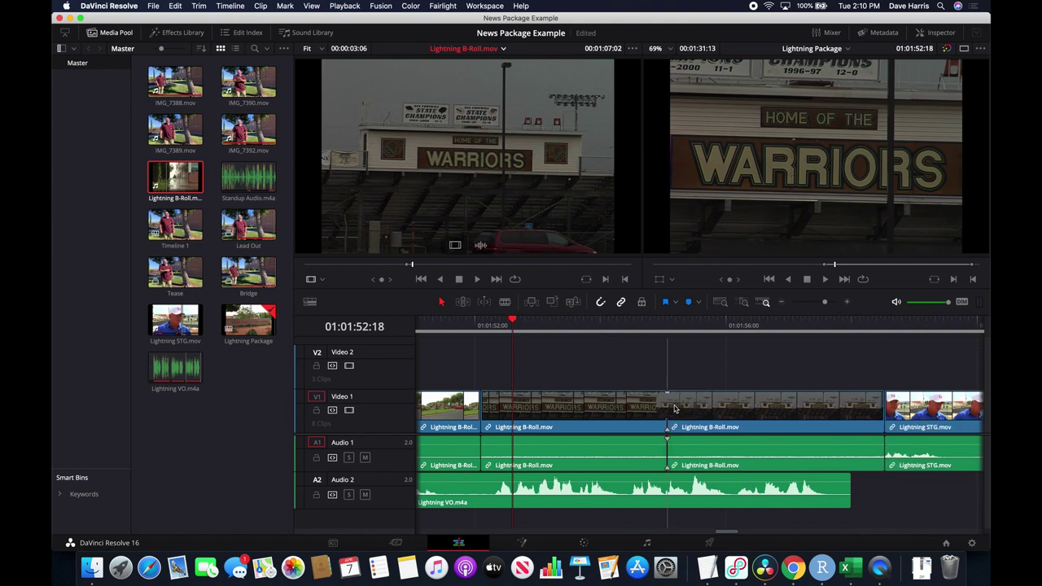
{"action": "mouse_move", "coordinate": [674, 408]}
{"action": "left_mouse_down"}
{"action": "mouse_move", "coordinate": [671, 370]}
{"action": "mouse_move", "coordinate": [682, 371]}
{"action": "mouse_move", "coordinate": [671, 346]}
{"action": "mouse_move", "coordinate": [674, 407]}
{"action": "left_mouse_up"}
{"action": "scroll", "coordinate": [786, 379], "scroll_direction": "right", "scroll_amount": 5}
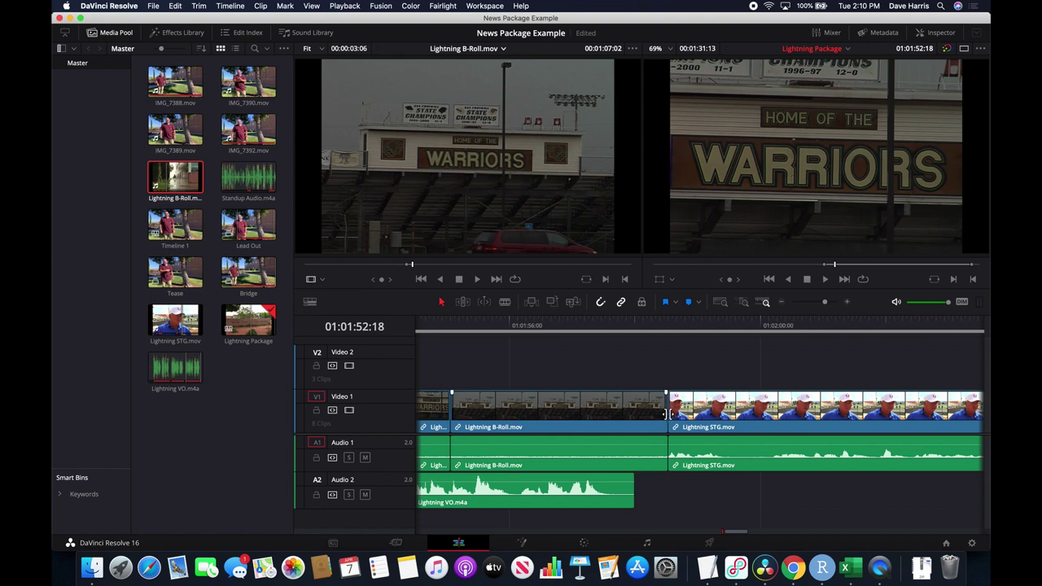
Roll the B-Roll/STG cut 13 frames earlier and play across it.
{"action": "left_click_drag", "start_coordinate": [665, 414], "coordinate": [635, 417]}
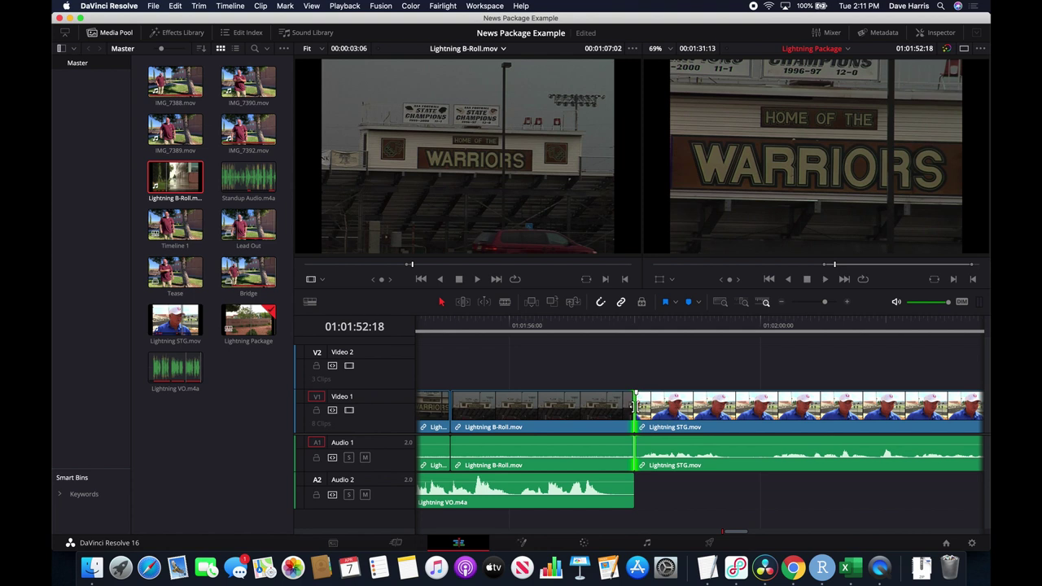
{"action": "left_click_drag", "start_coordinate": [632, 407], "coordinate": [598, 410]}
{"action": "left_click", "coordinate": [575, 329]}
{"action": "key", "text": "space"}
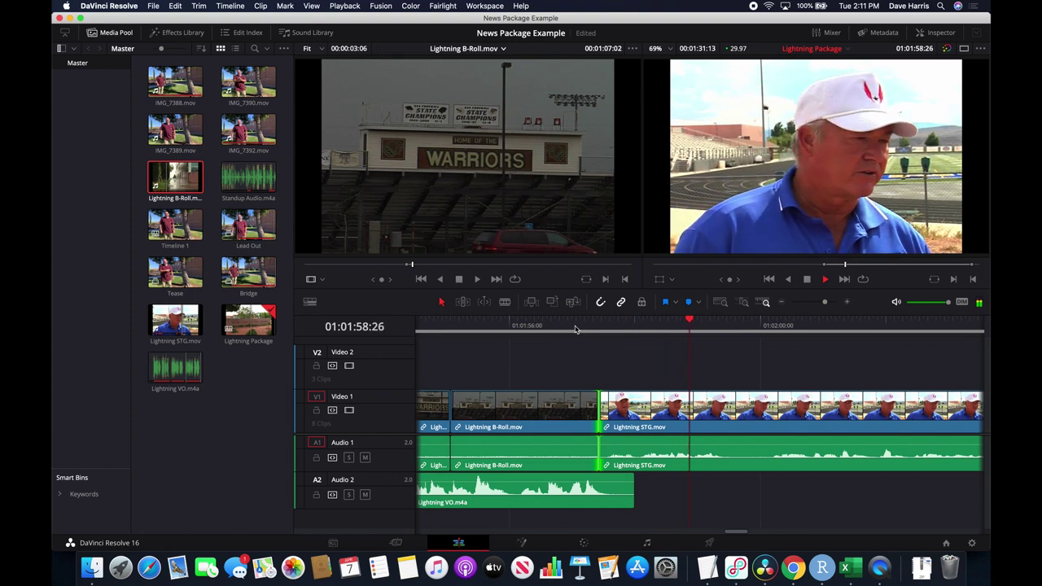
{"action": "key", "text": "space"}
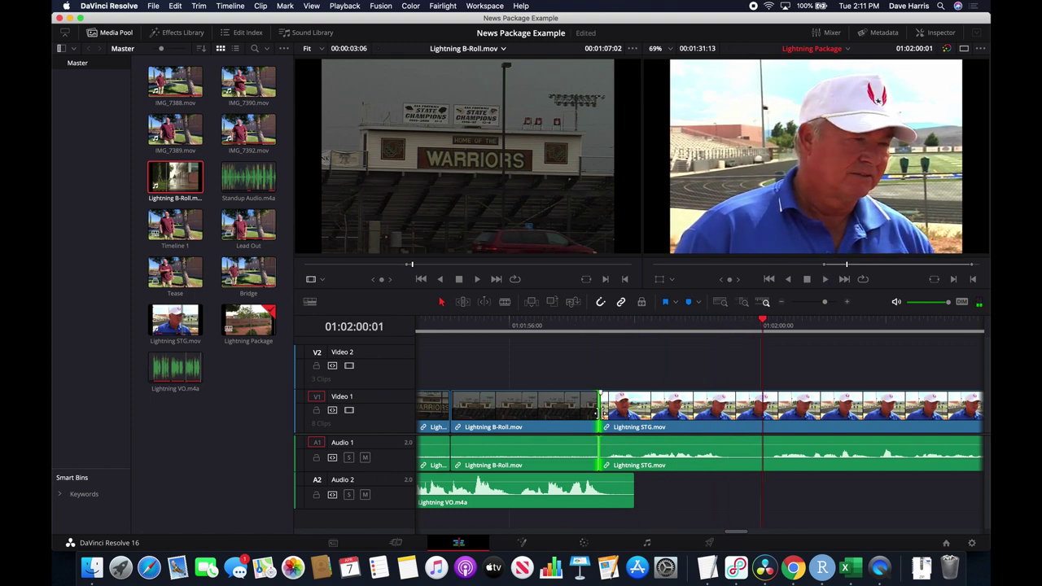
Move the cut 17 frames later and replay it.
{"action": "left_click_drag", "start_coordinate": [599, 413], "coordinate": [631, 419]}
{"action": "left_click", "coordinate": [563, 328]}
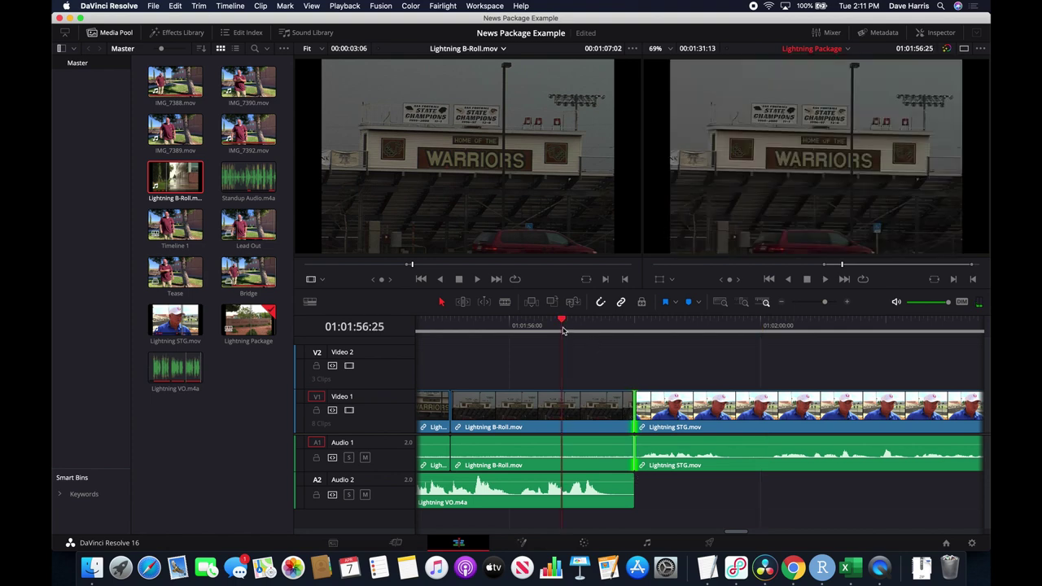
{"action": "key", "text": "space"}
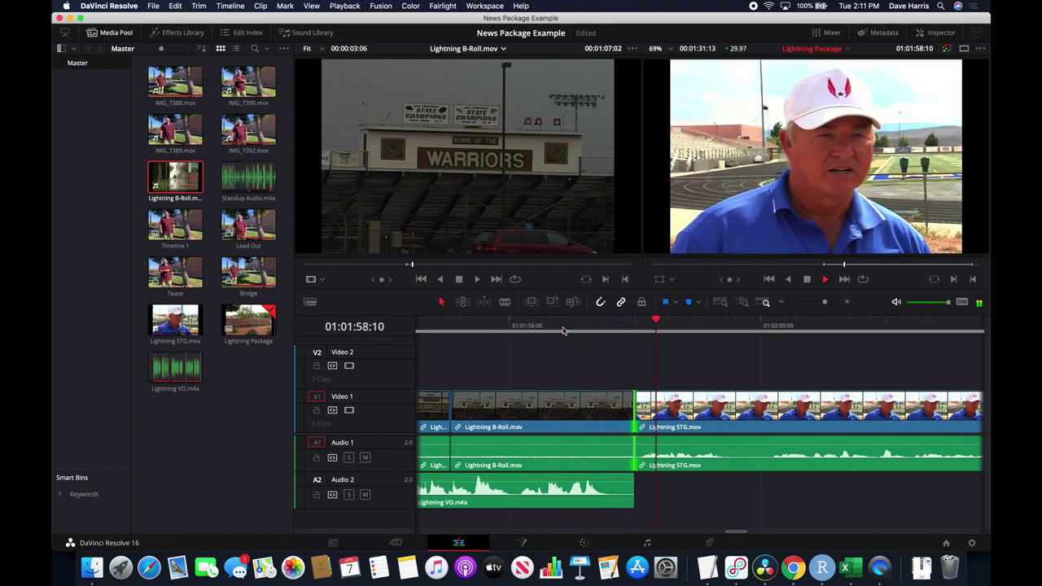
{"action": "key", "text": "space"}
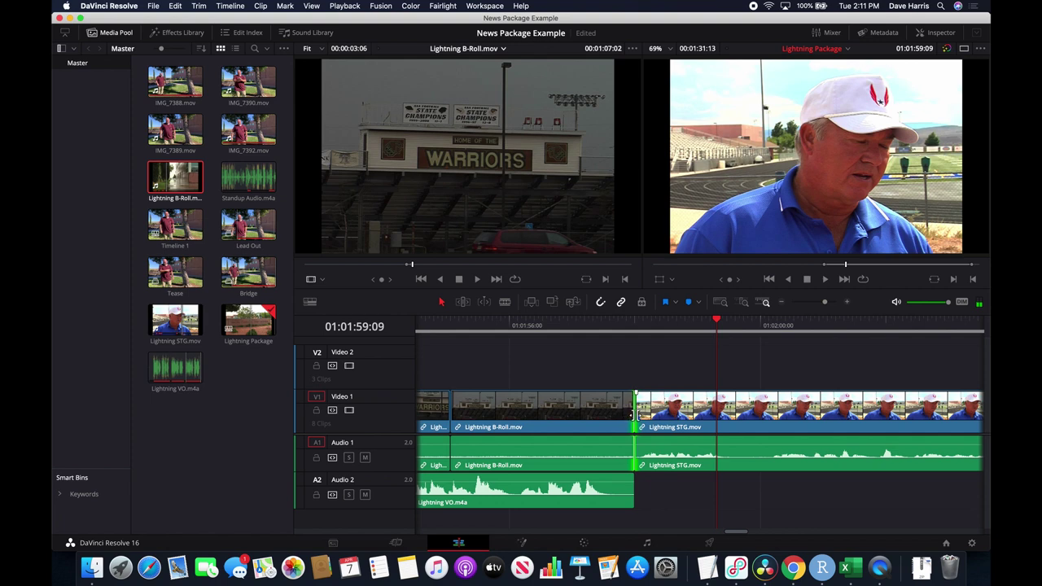
Nudge the cut slightly earlier again, play through it, and fit the whole edit in the timeline.
{"action": "left_click_drag", "start_coordinate": [632, 419], "coordinate": [604, 419]}
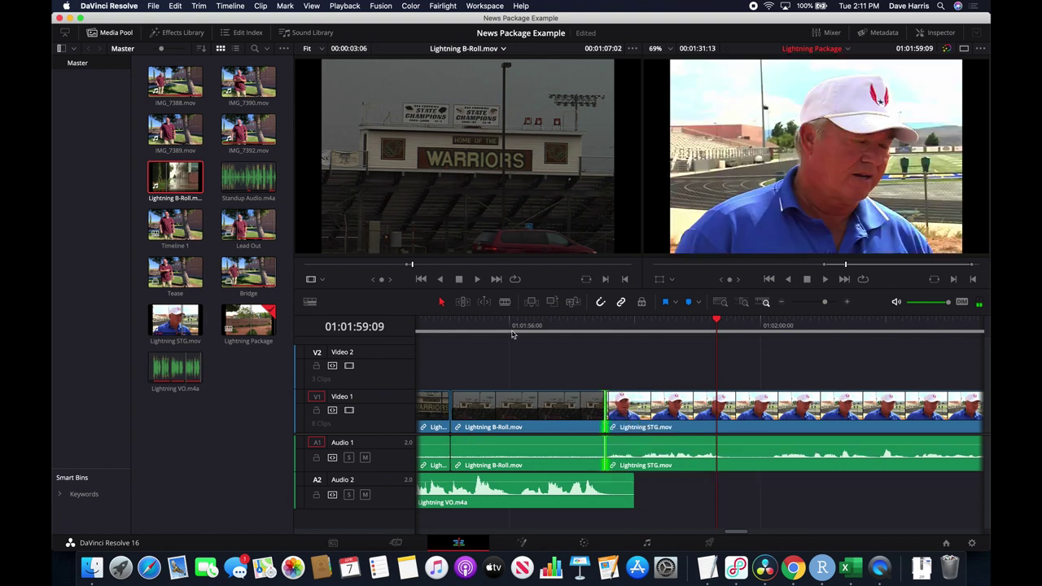
{"action": "left_click", "coordinate": [505, 326]}
{"action": "key", "text": "space"}
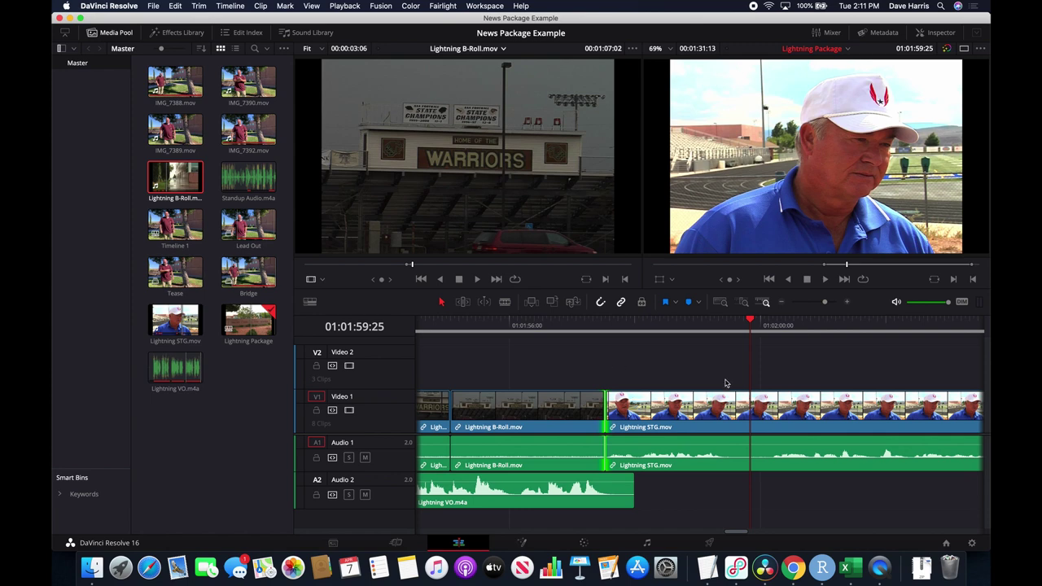
{"action": "key", "text": "shift+z"}
{"action": "key", "text": "super+equal"}
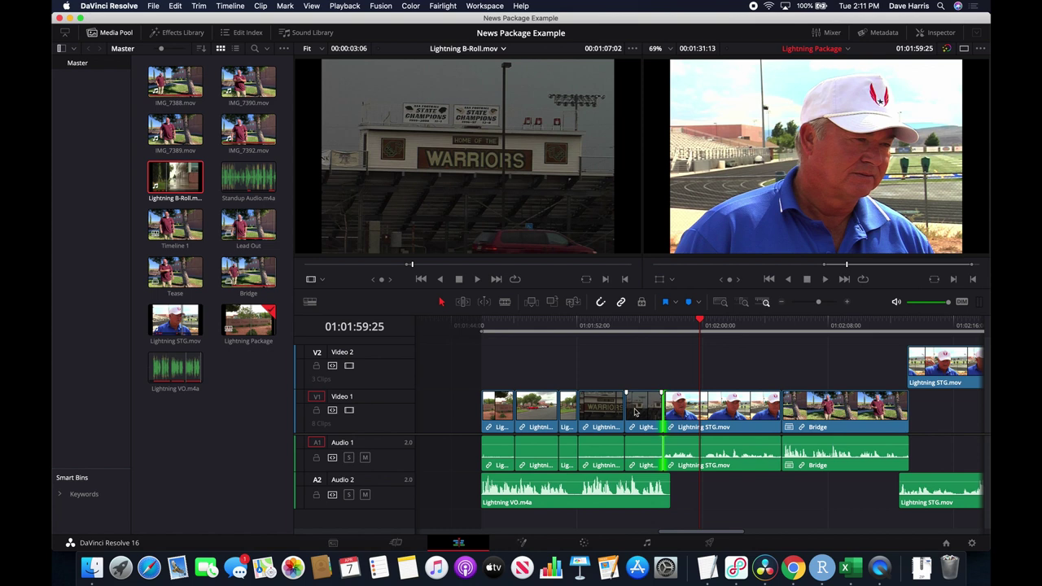
Move the playhead back to 01:01:58:20, just before the cut into the Lightning STG interview.
{"action": "scroll", "coordinate": [627, 407], "scroll_direction": "right", "scroll_amount": 3}
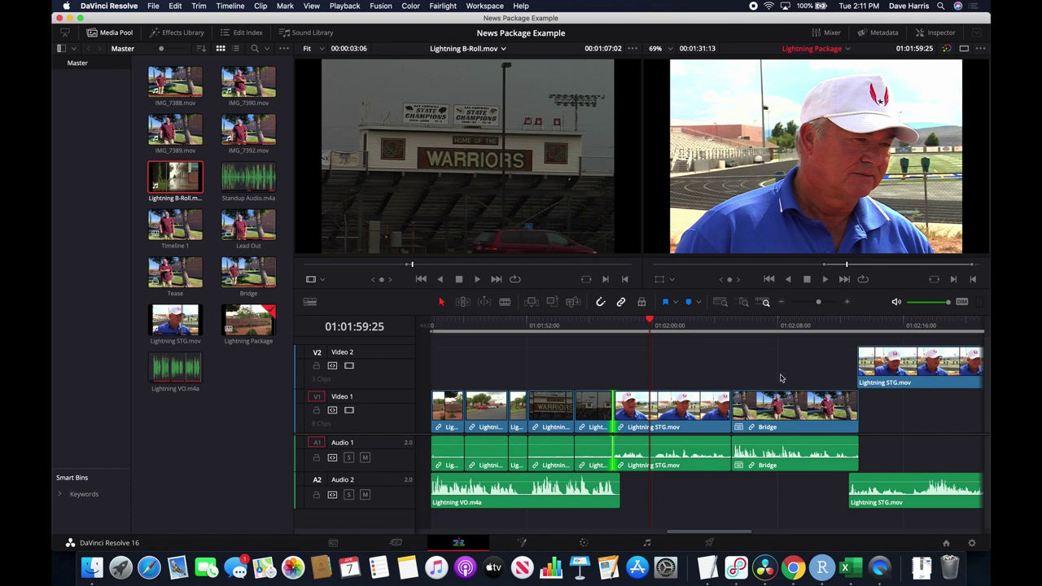
{"action": "scroll", "coordinate": [806, 379], "scroll_direction": "right", "scroll_amount": 2}
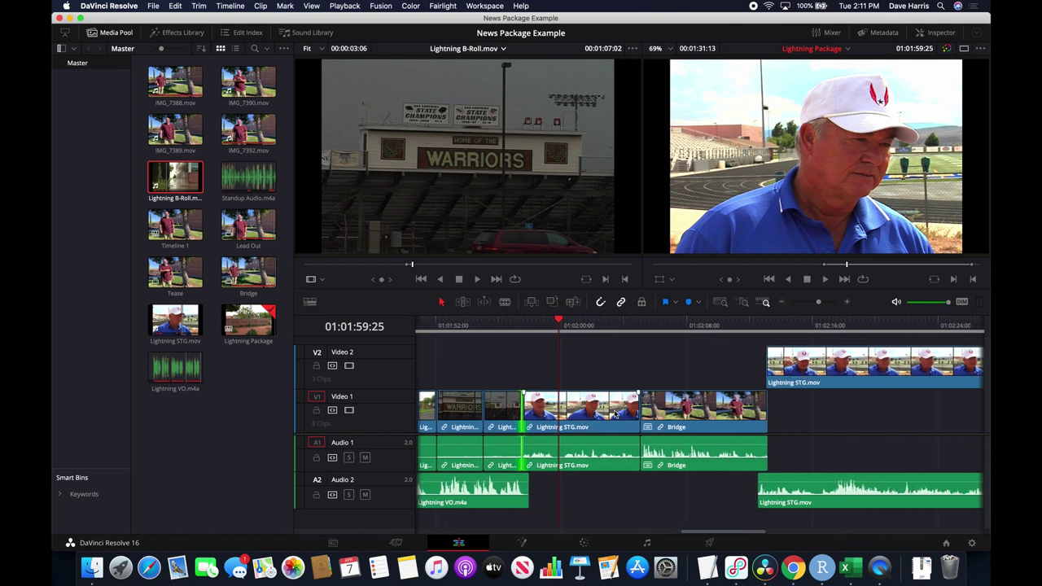
{"action": "left_click_drag", "start_coordinate": [560, 328], "coordinate": [540, 321]}
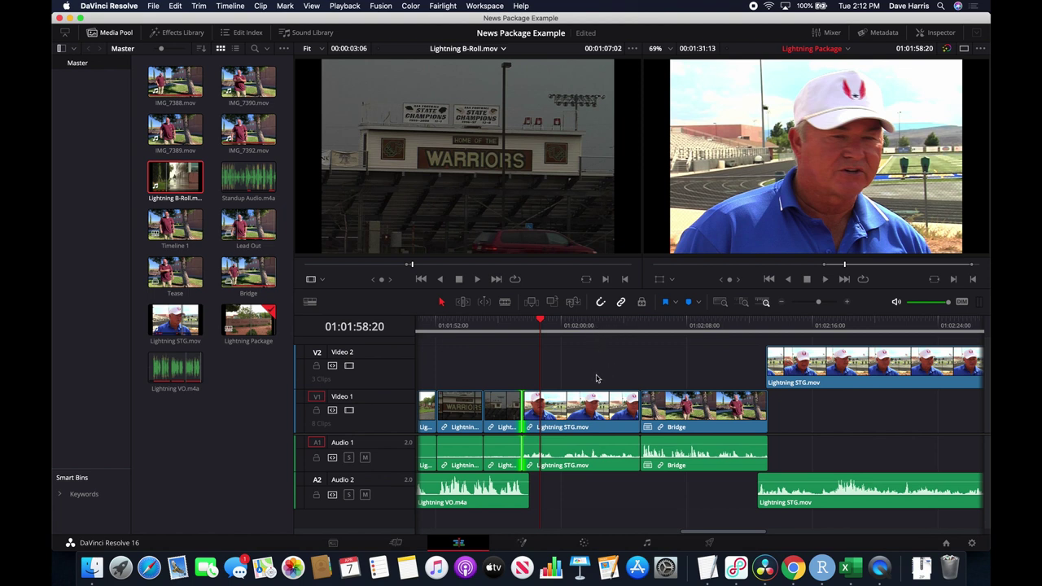
Play from 01:02:34 through the Video 2 gap, then return to about 01:02:40.
{"action": "scroll", "coordinate": [723, 393], "scroll_direction": "right", "scroll_amount": 10}
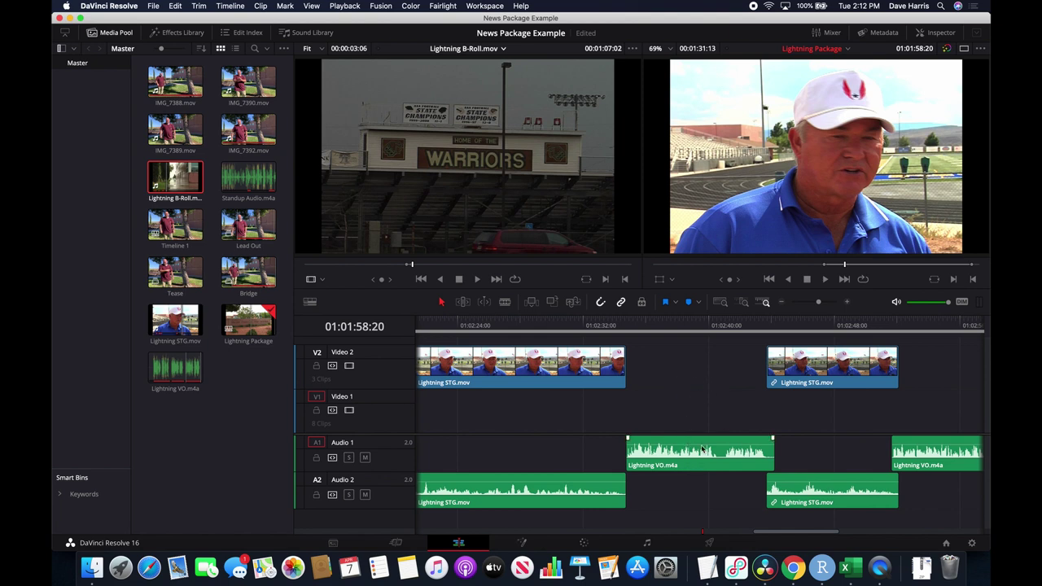
{"action": "left_click", "coordinate": [632, 324]}
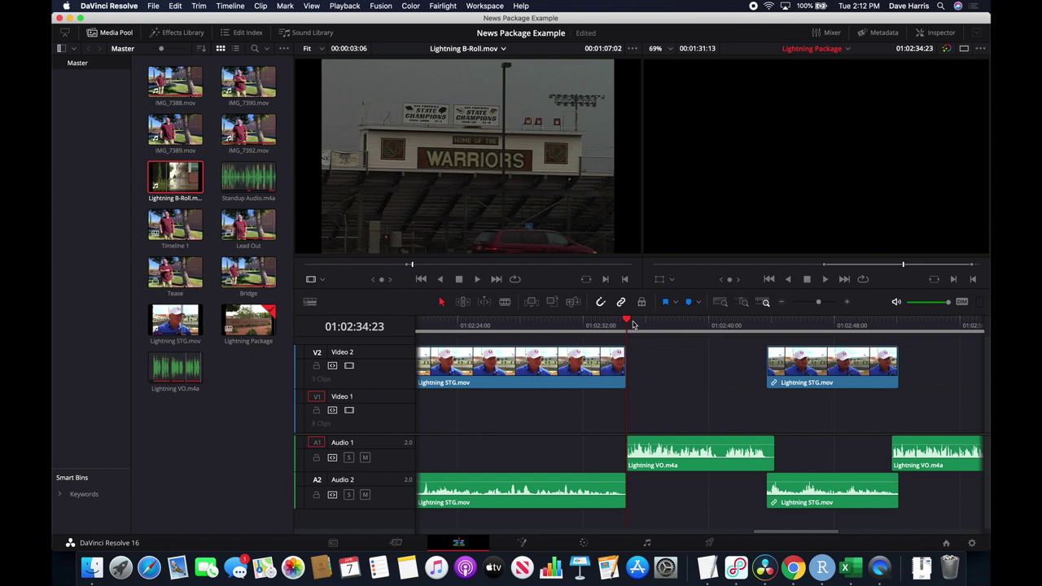
{"action": "key", "text": "space"}
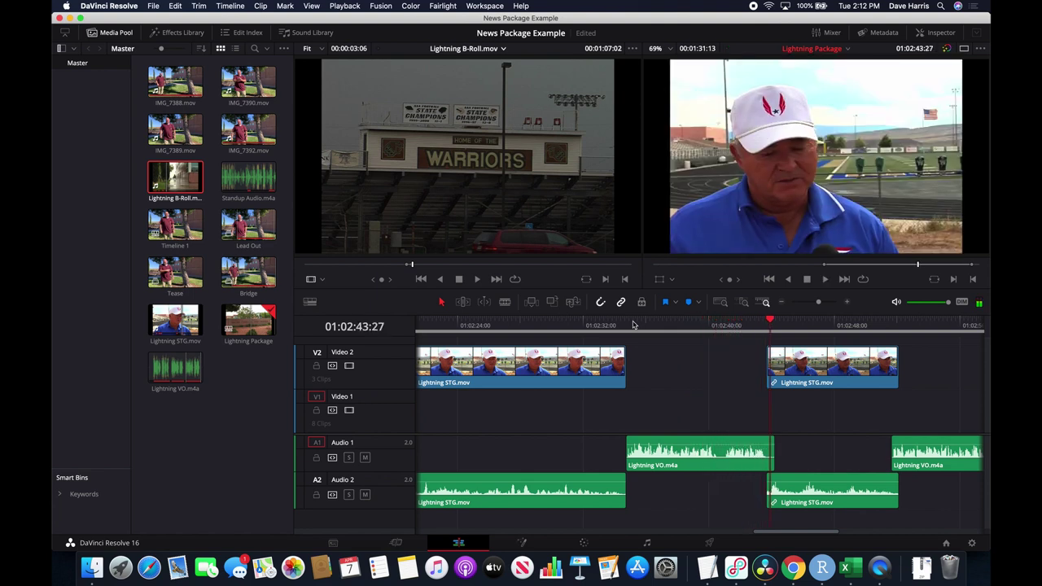
{"action": "scroll", "coordinate": [732, 412], "scroll_direction": "right", "scroll_amount": 5}
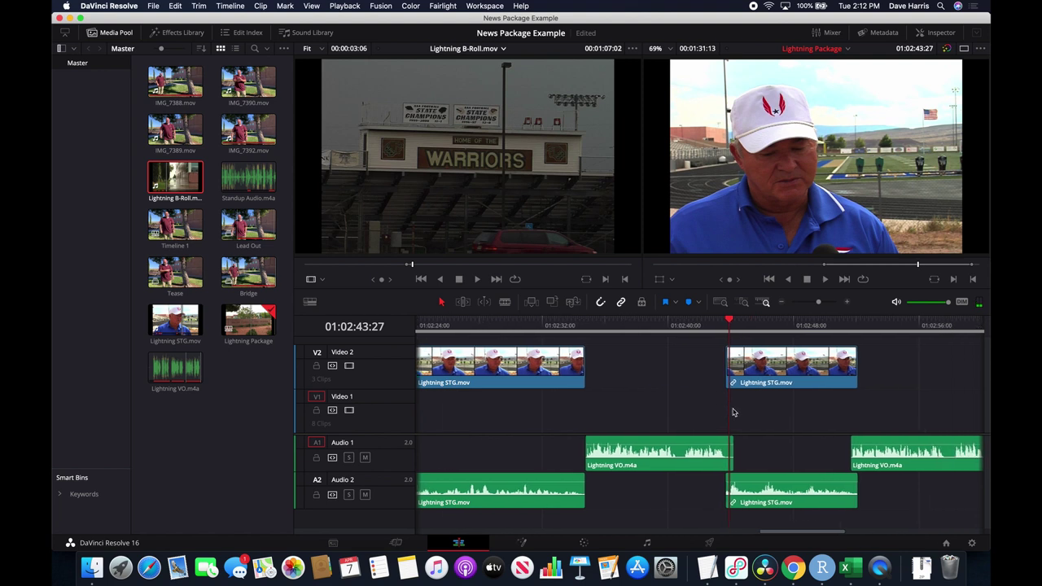
{"action": "scroll", "coordinate": [594, 435], "scroll_direction": "left", "scroll_amount": 2}
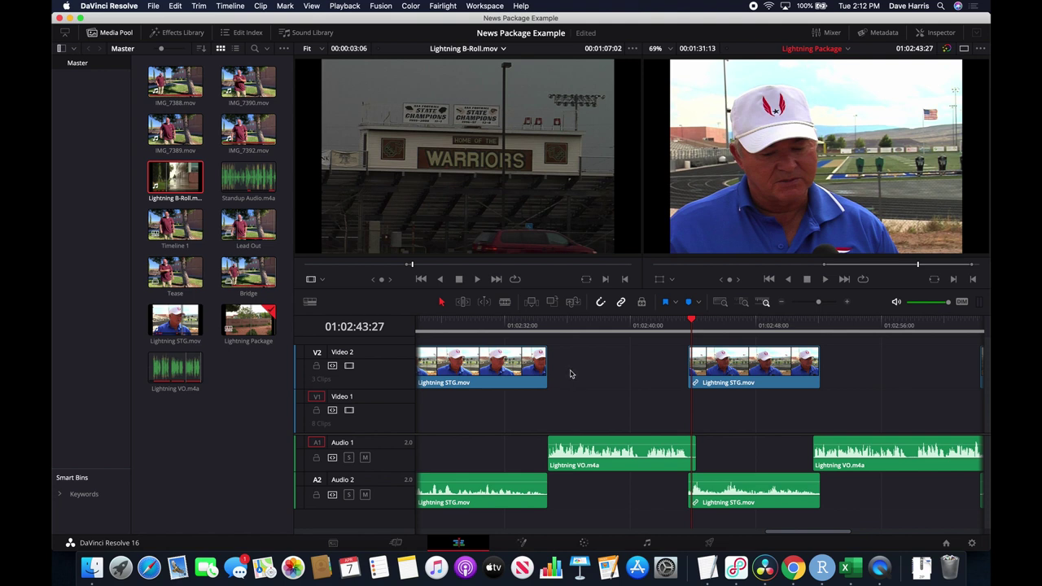
{"action": "left_click", "coordinate": [642, 326]}
Find the rainy parking-lot shot in the Lightning B-Roll source and mark its start.
{"action": "key", "text": "space"}
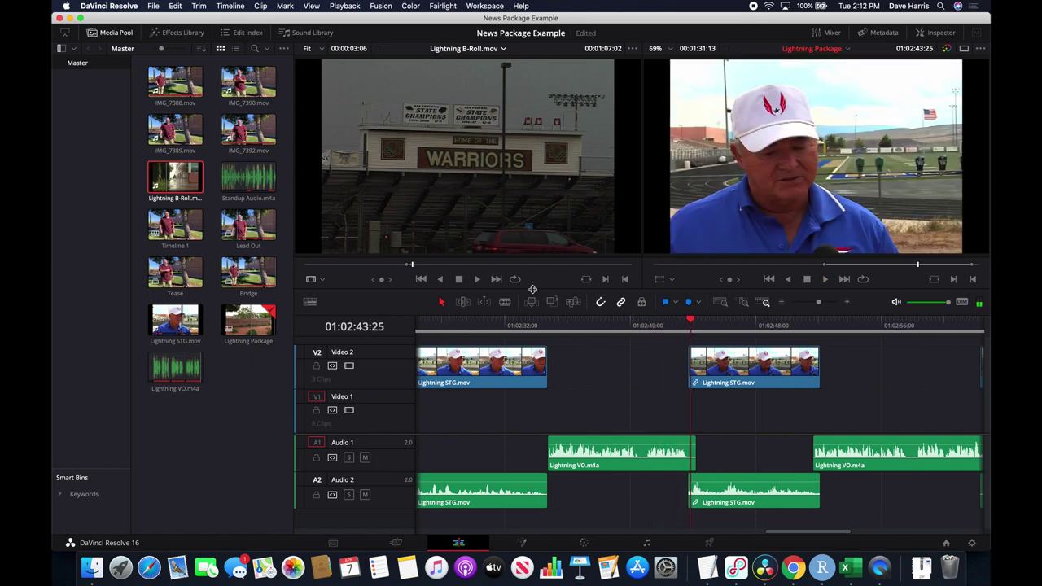
{"action": "left_click_drag", "start_coordinate": [420, 265], "coordinate": [513, 269]}
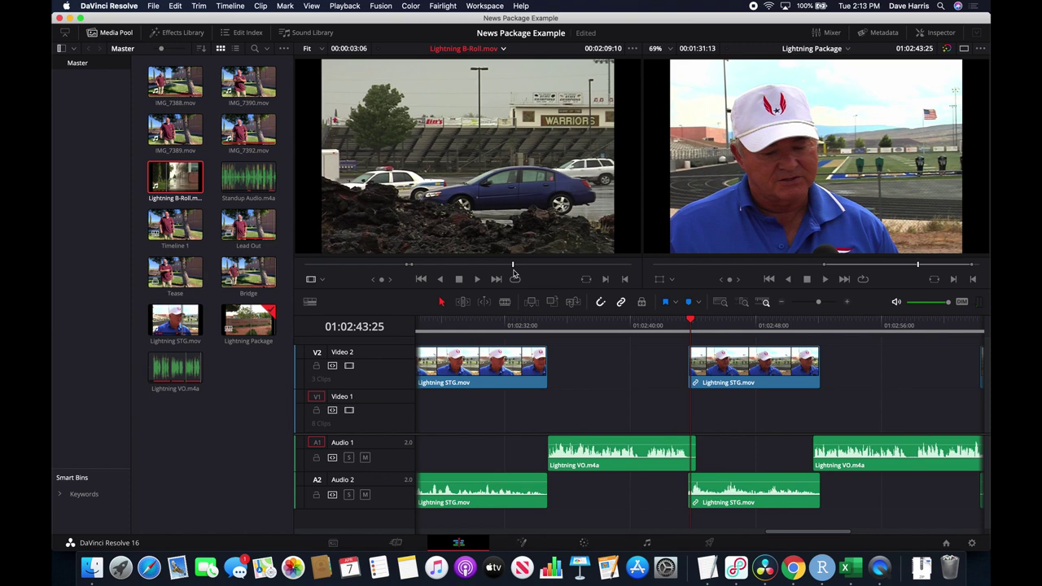
{"action": "key", "text": "alt+o"}
{"action": "key", "text": "space"}
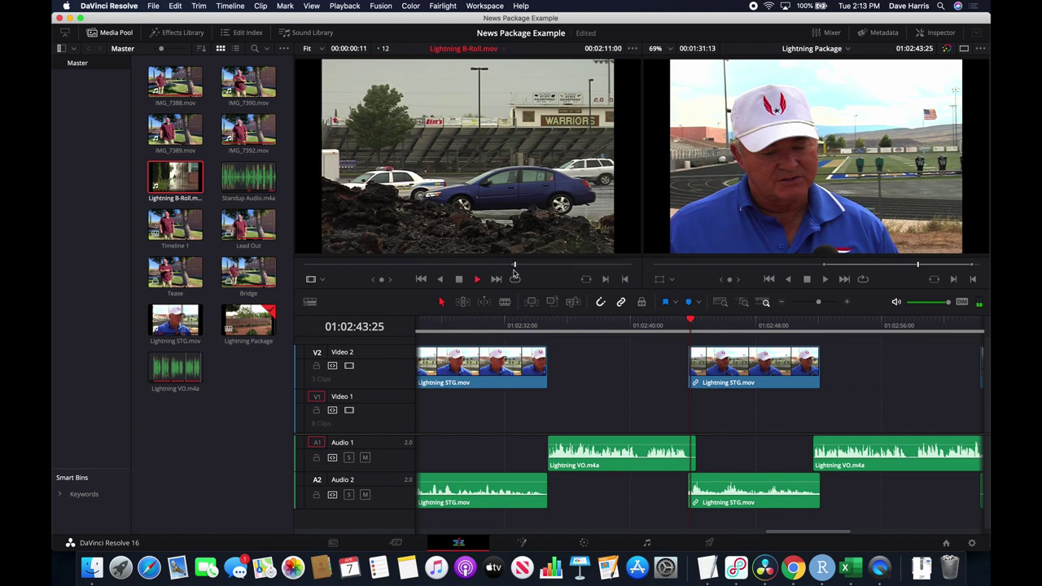
{"action": "key", "text": "space"}
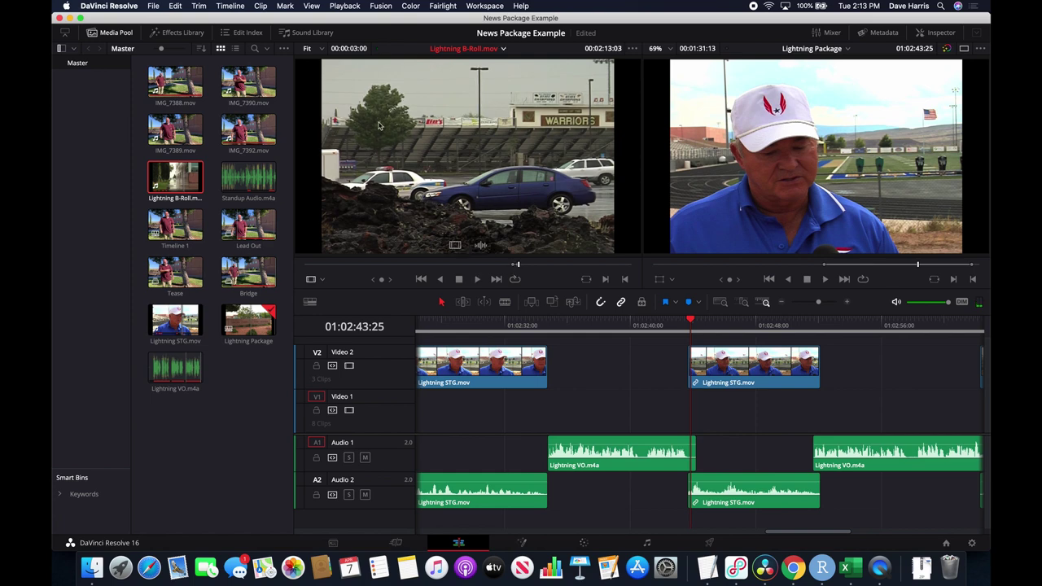
Place the parking-lot shot on Video 2 at about 01:02:38 and play back the edit.
{"action": "left_click_drag", "start_coordinate": [470, 175], "coordinate": [632, 366]}
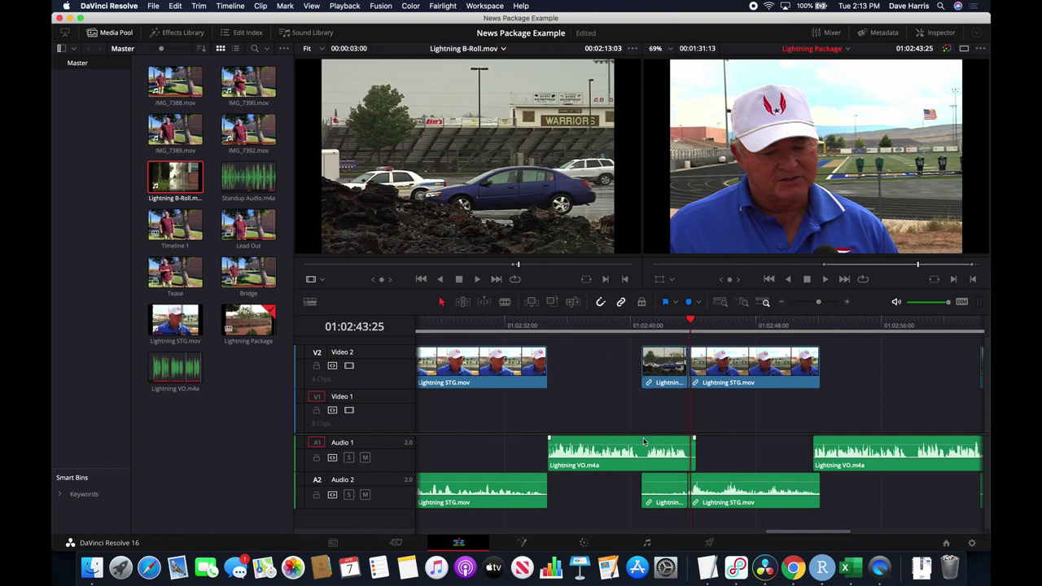
{"action": "left_click", "coordinate": [631, 328]}
{"action": "key", "text": "space"}
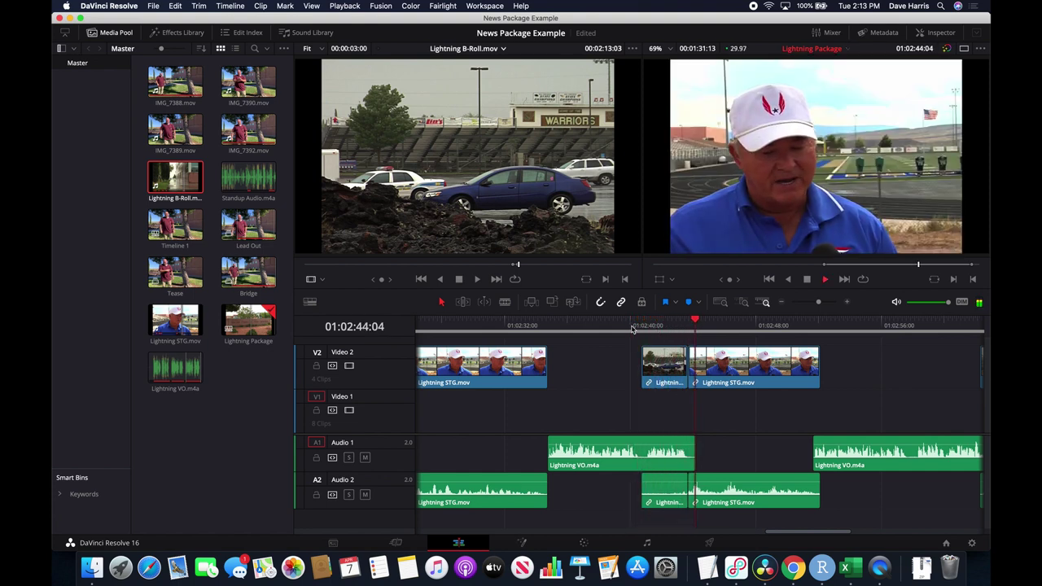
{"action": "key", "text": "space"}
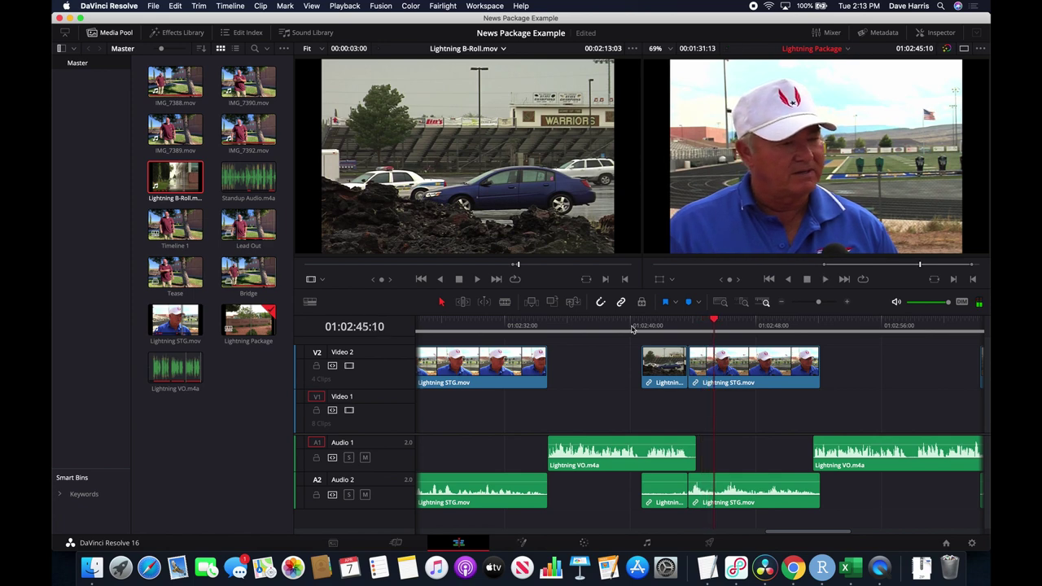
{"action": "scroll", "coordinate": [789, 398], "scroll_direction": "right", "scroll_amount": 5}
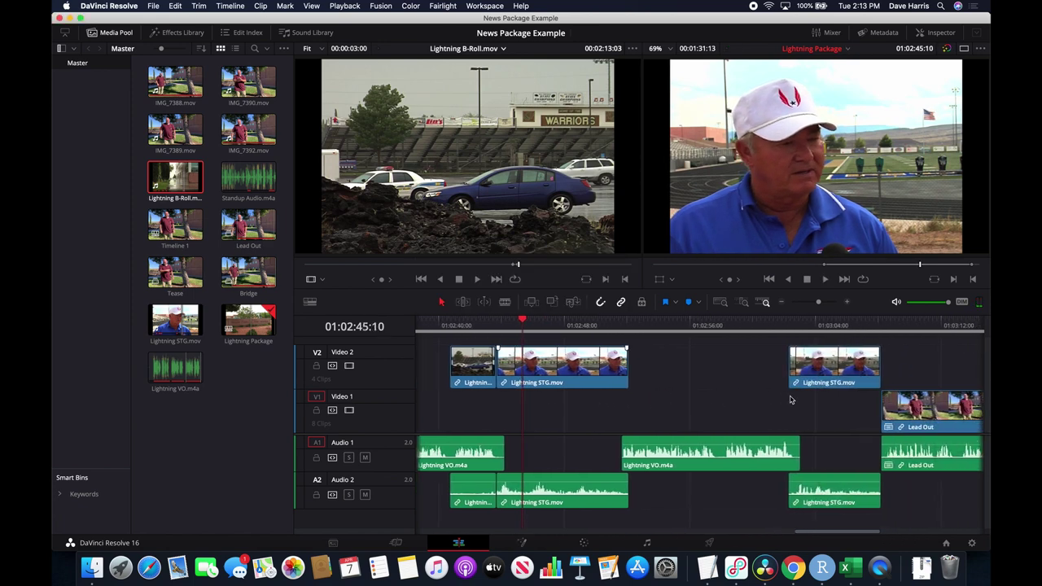
{"action": "scroll", "coordinate": [789, 399], "scroll_direction": "right", "scroll_amount": 1}
Place the police-car B-roll shot on Video 2 right after the Lightning STG clip.
{"action": "left_click", "coordinate": [629, 325]}
{"action": "key", "text": "space"}
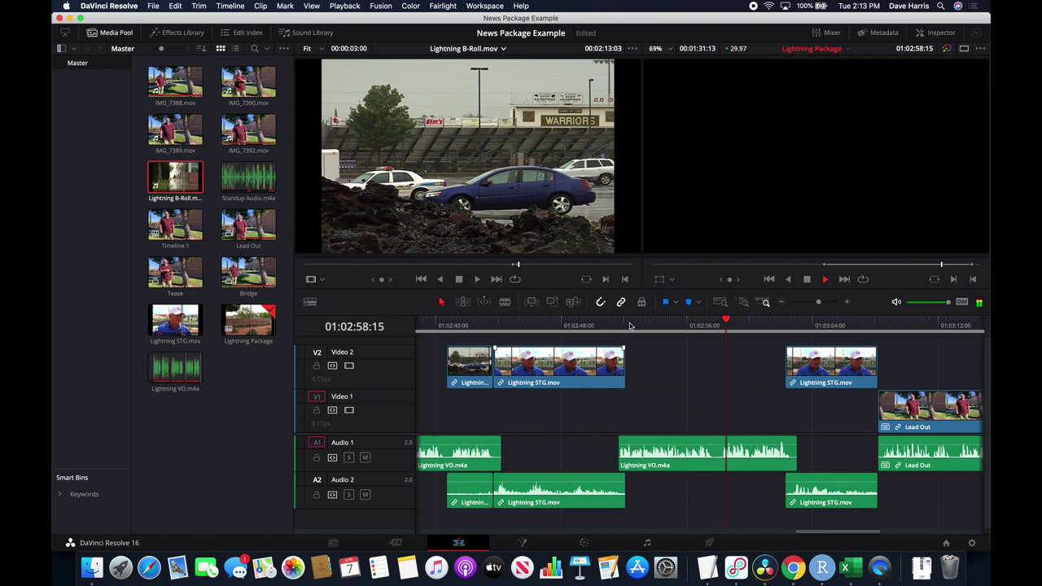
{"action": "key", "text": "space"}
{"action": "mouse_move", "coordinate": [525, 264]}
{"action": "left_mouse_down"}
{"action": "mouse_move", "coordinate": [520, 271]}
{"action": "mouse_move", "coordinate": [534, 273]}
{"action": "left_mouse_up"}
{"action": "key", "text": "space"}
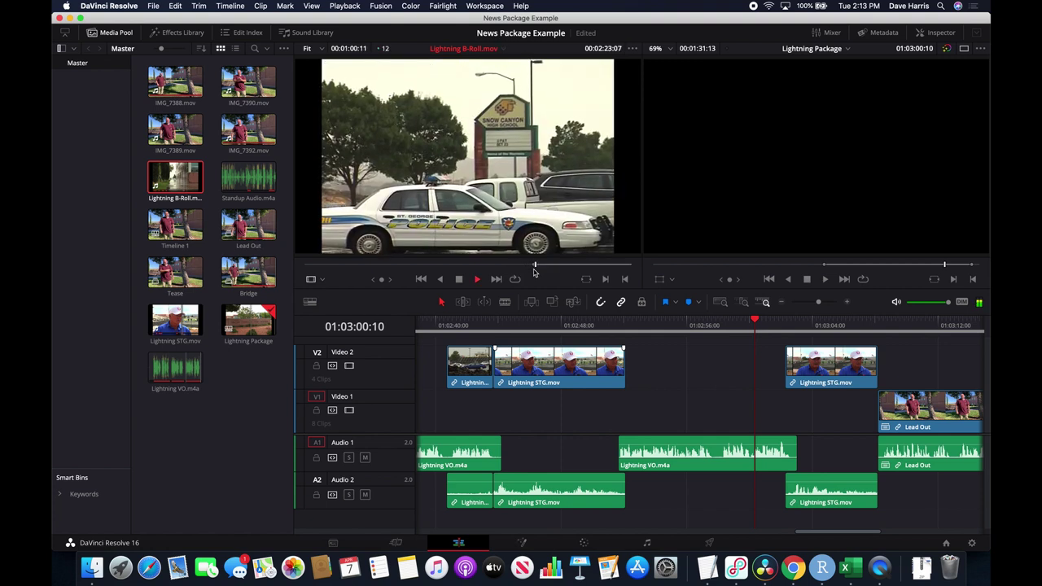
{"action": "key", "text": "space"}
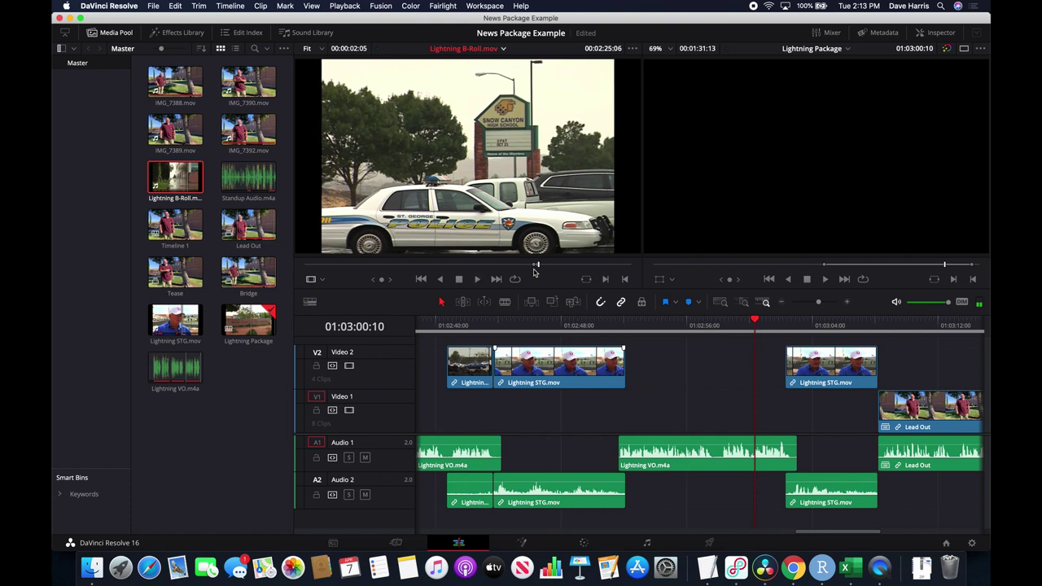
{"action": "left_click_drag", "start_coordinate": [494, 209], "coordinate": [632, 381]}
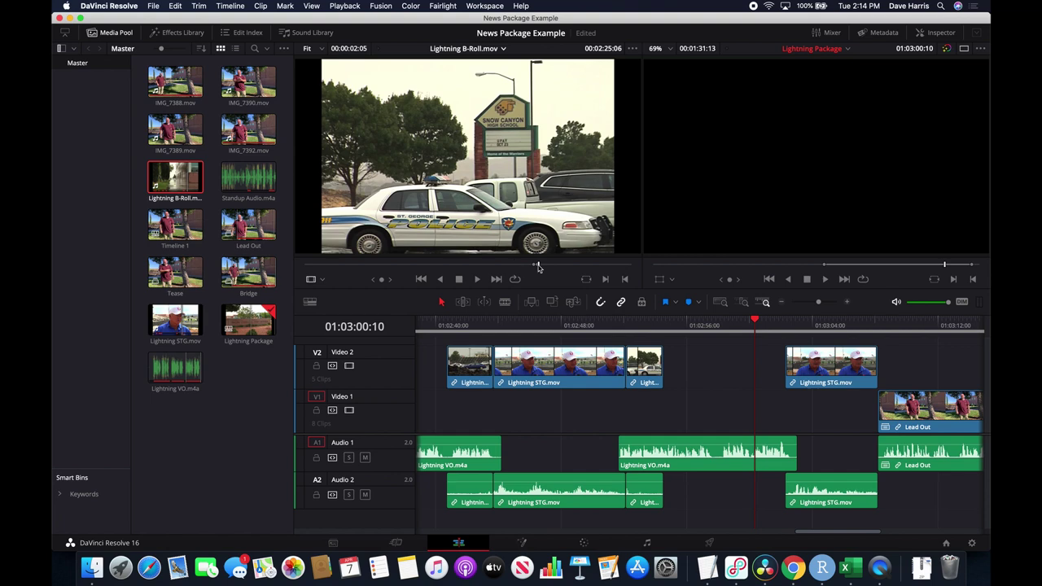
Preview more of the Lightning B-Roll source clip, pausing on the rainy police cars.
{"action": "left_click", "coordinate": [530, 205]}
{"action": "key", "text": "space"}
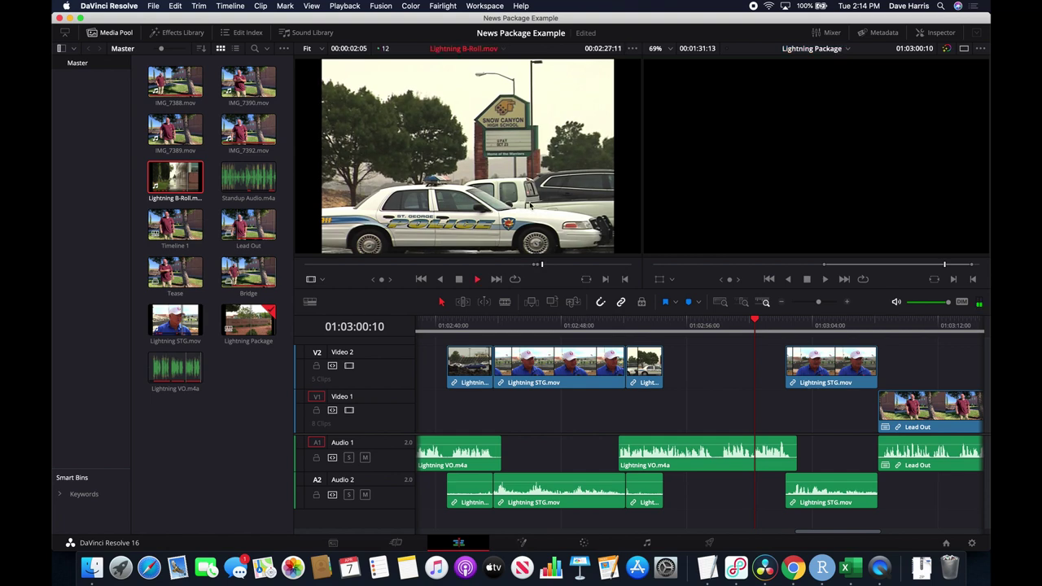
{"action": "key", "text": "space"}
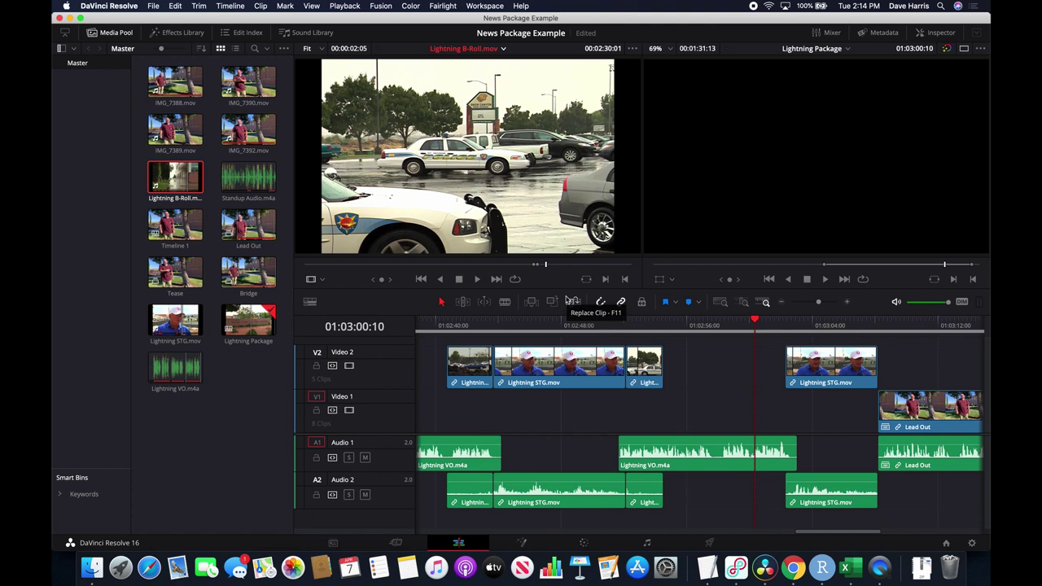
{"action": "key", "text": "space"}
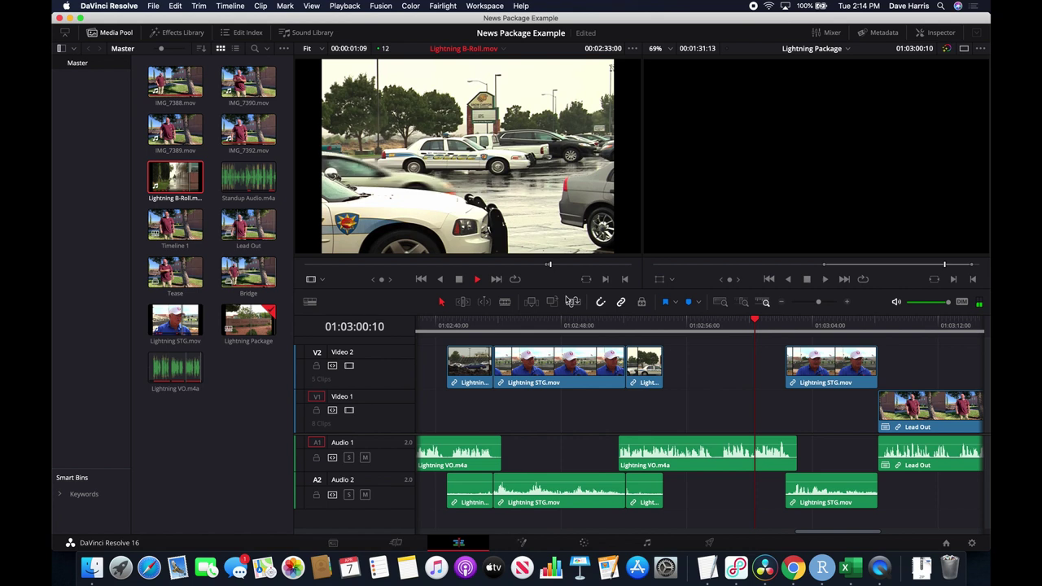
{"action": "key", "text": "space"}
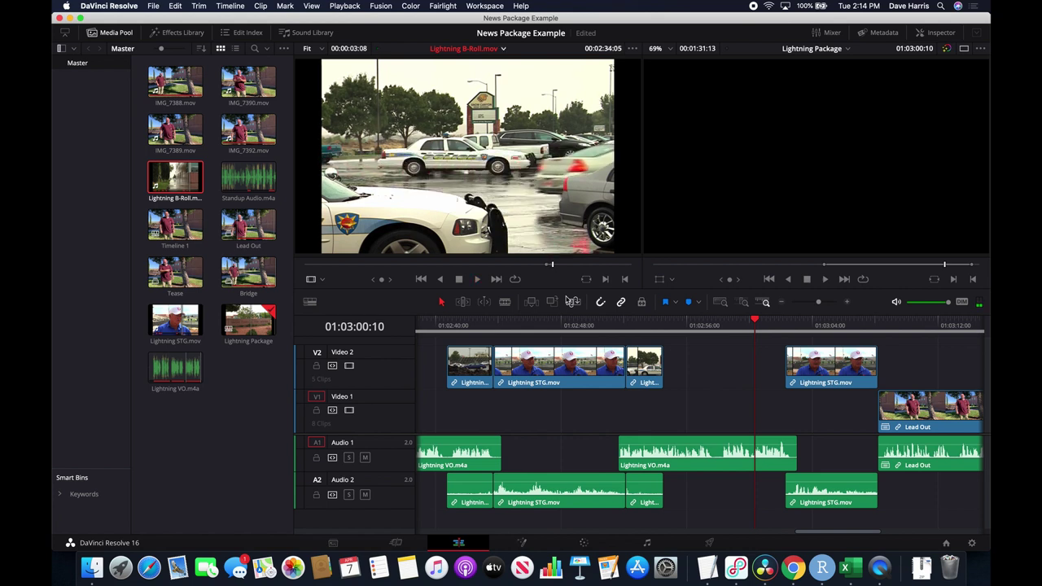
Add the rainy police-car shot to Video 2 and find the two-officers shot in the source.
{"action": "left_click_drag", "start_coordinate": [491, 171], "coordinate": [666, 378]}
{"action": "left_click", "coordinate": [558, 266]}
{"action": "left_click_drag", "start_coordinate": [558, 265], "coordinate": [559, 267]}
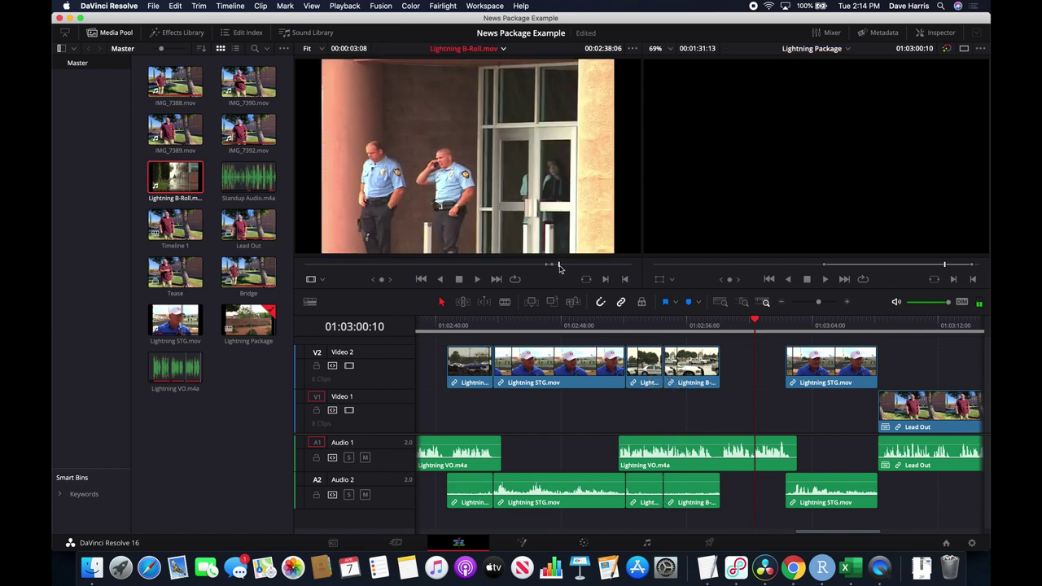
Place the marked two-officers shot on the timeline and cue the playhead to 01:02:52:04.
{"action": "key", "text": "j"}
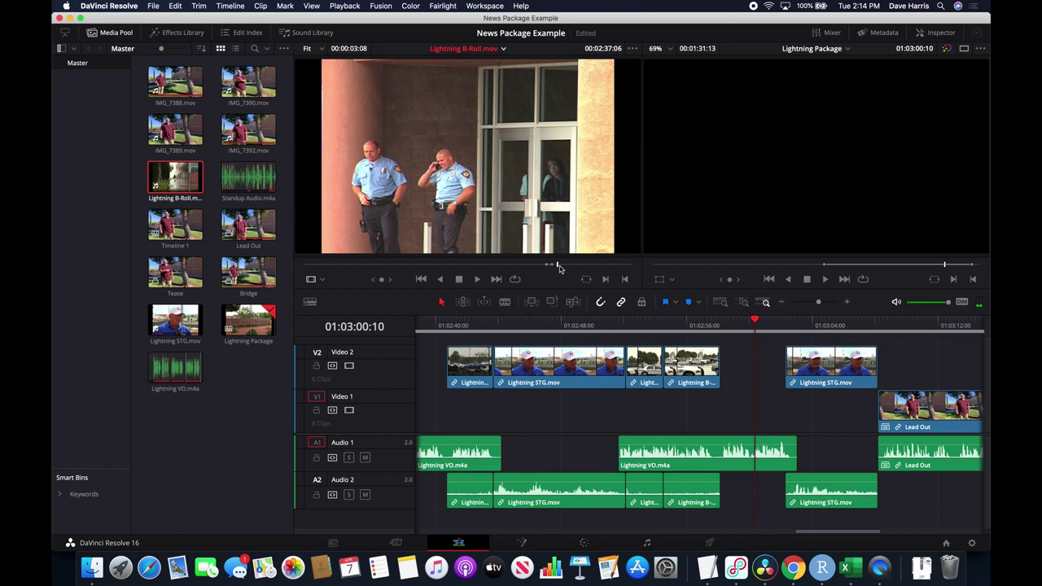
{"action": "key", "text": "i"}
{"action": "key", "text": "space"}
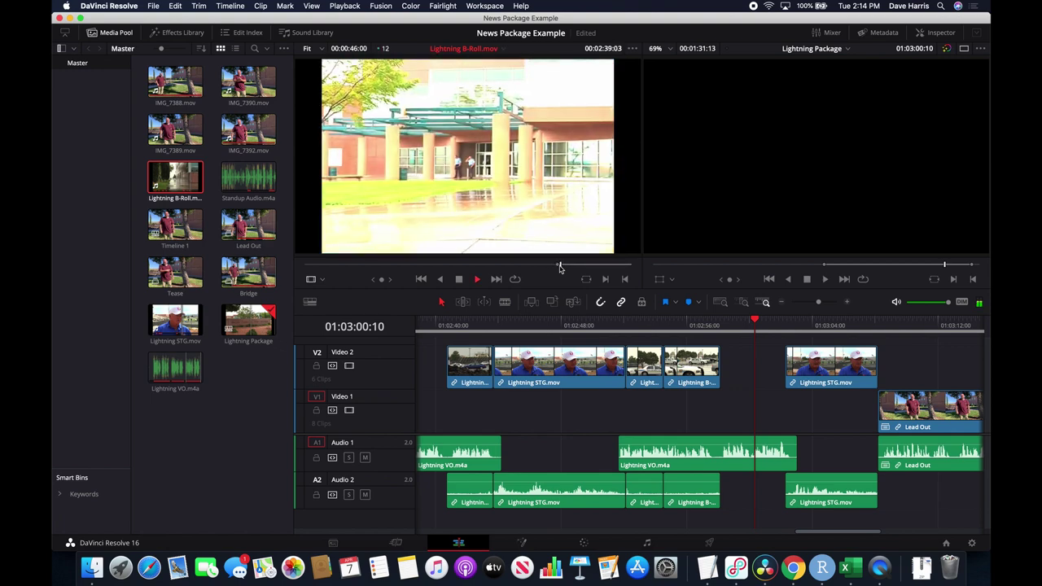
{"action": "key", "text": "space"}
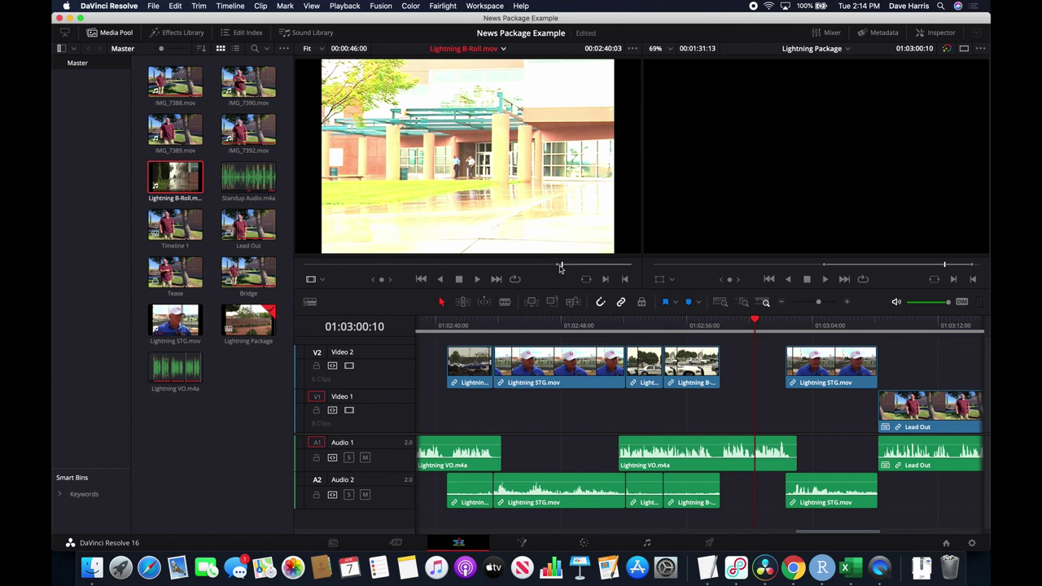
{"action": "left_click_drag", "start_coordinate": [560, 268], "coordinate": [559, 269]}
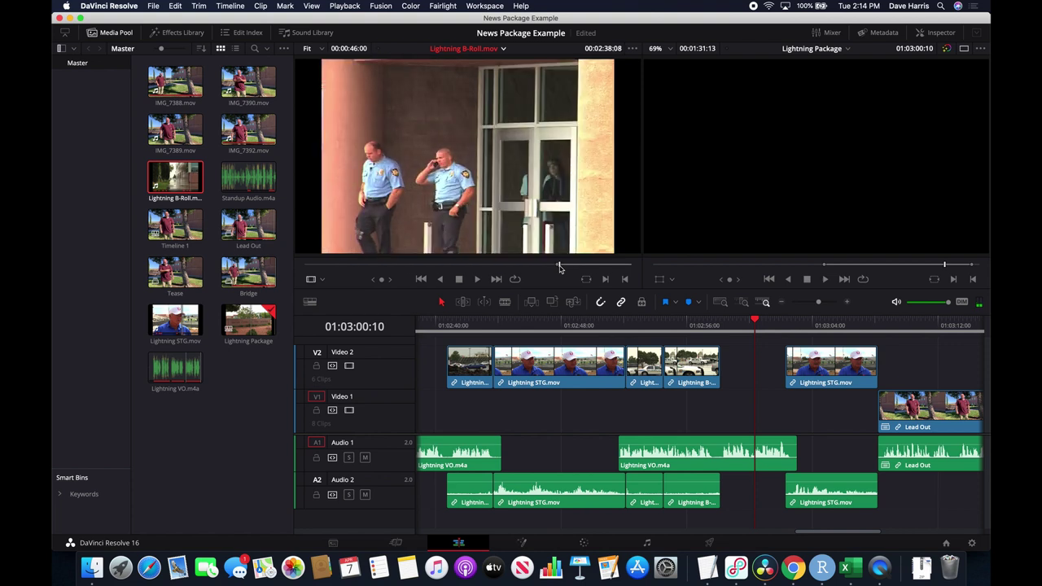
{"action": "key", "text": "o"}
{"action": "left_click_drag", "start_coordinate": [496, 212], "coordinate": [722, 362]}
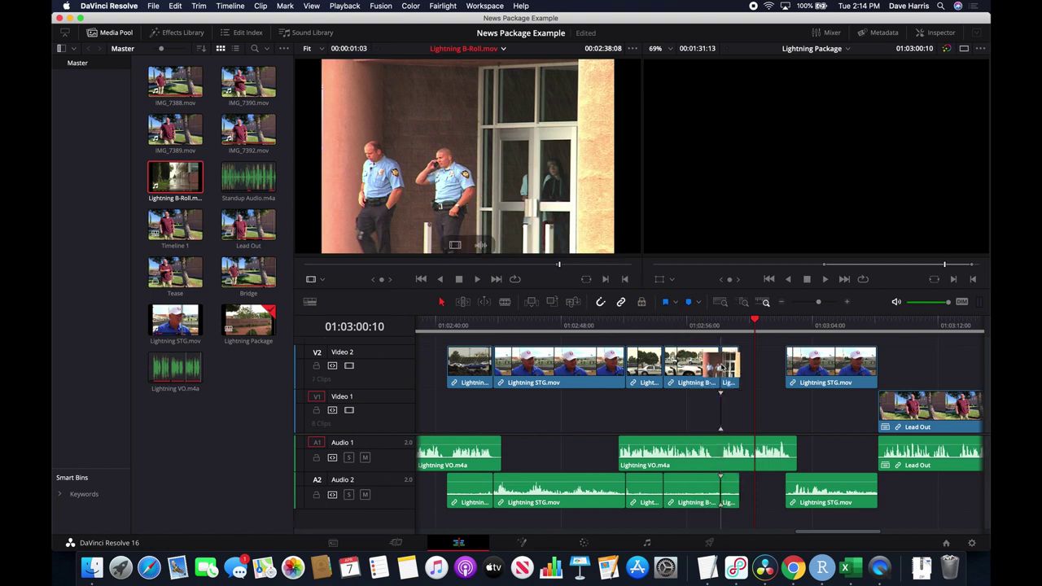
{"action": "left_click", "coordinate": [626, 324]}
Mark a 1-second red-brick building shot in Lightning B-Roll.mov and place it on Video 2.
{"action": "key", "text": "space"}
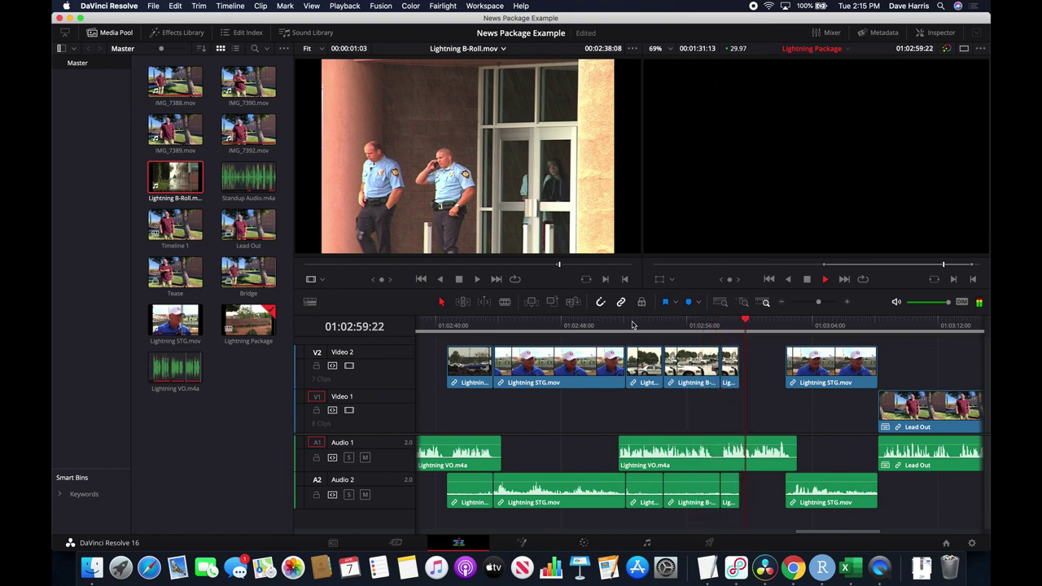
{"action": "key", "text": "space"}
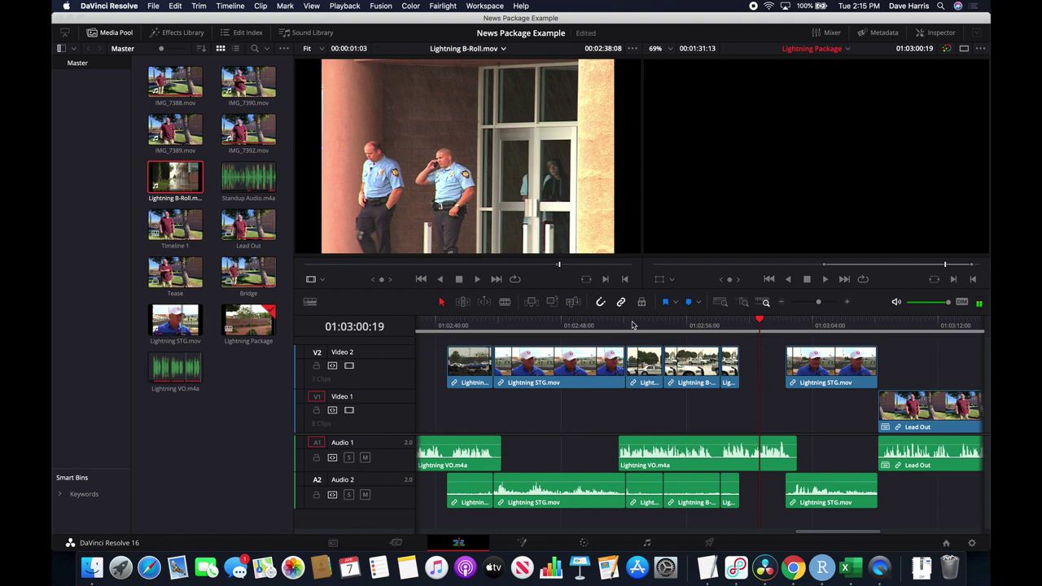
{"action": "left_click", "coordinate": [561, 265]}
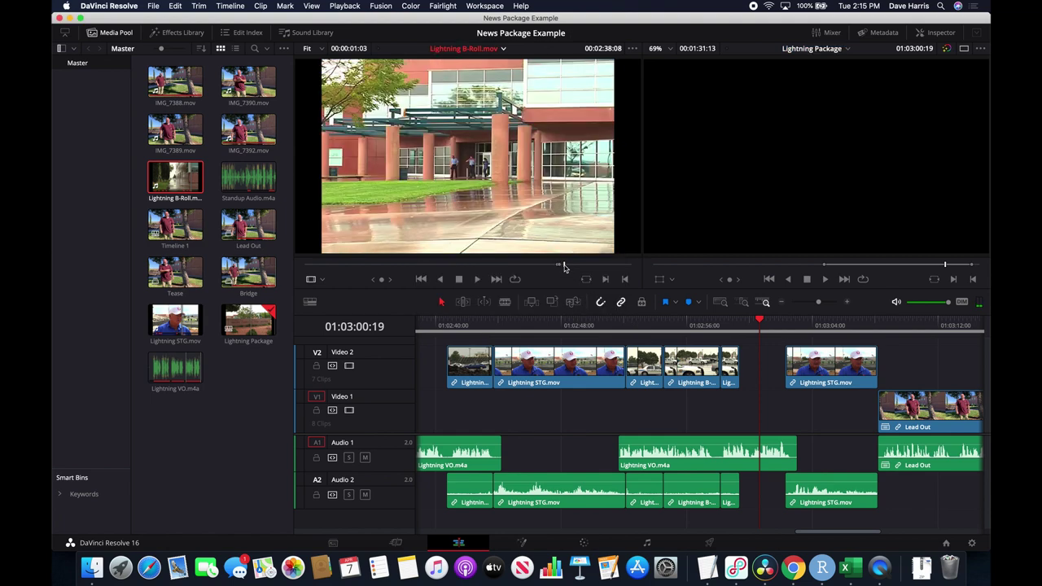
{"action": "left_click_drag", "start_coordinate": [563, 266], "coordinate": [568, 268]}
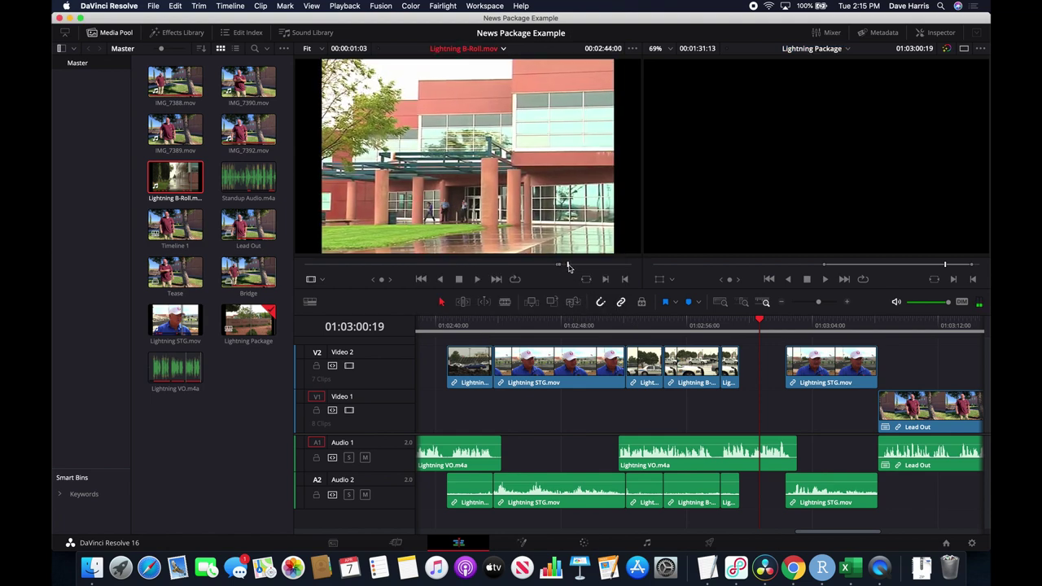
{"action": "left_click_drag", "start_coordinate": [565, 266], "coordinate": [566, 270]}
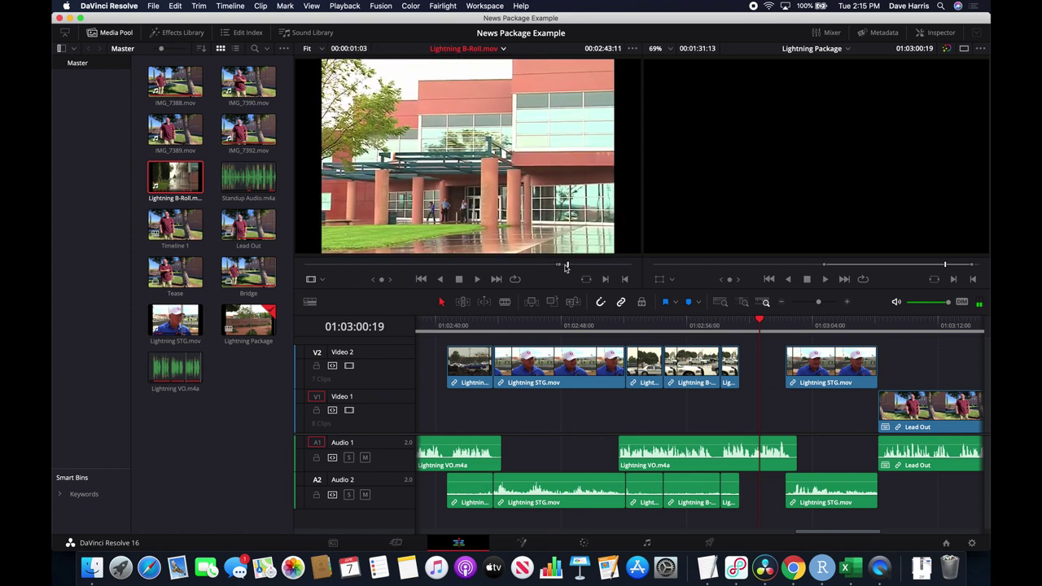
{"action": "key", "text": "i"}
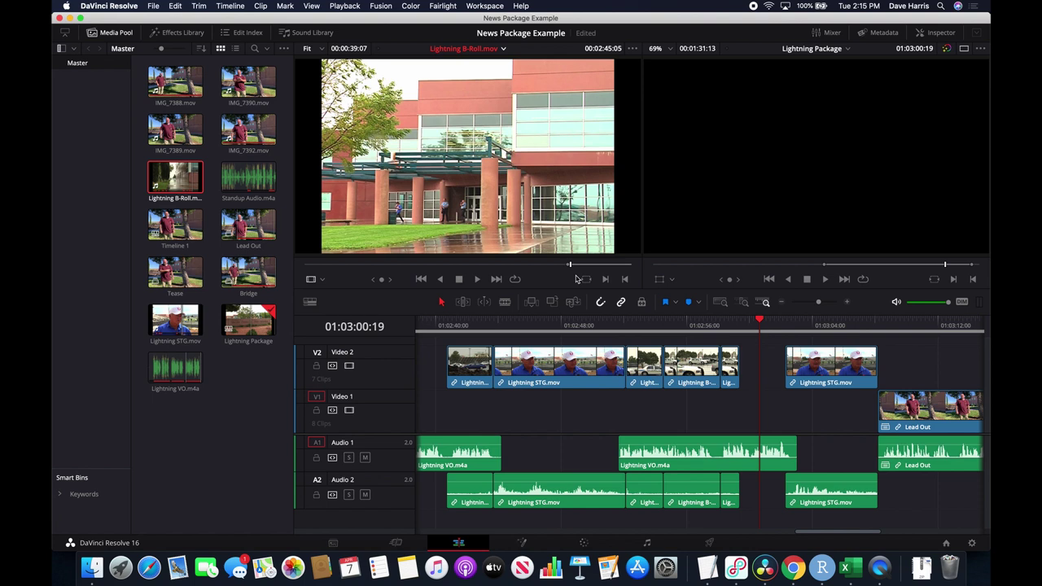
{"action": "key", "text": "o"}
{"action": "left_click_drag", "start_coordinate": [460, 150], "coordinate": [771, 375]}
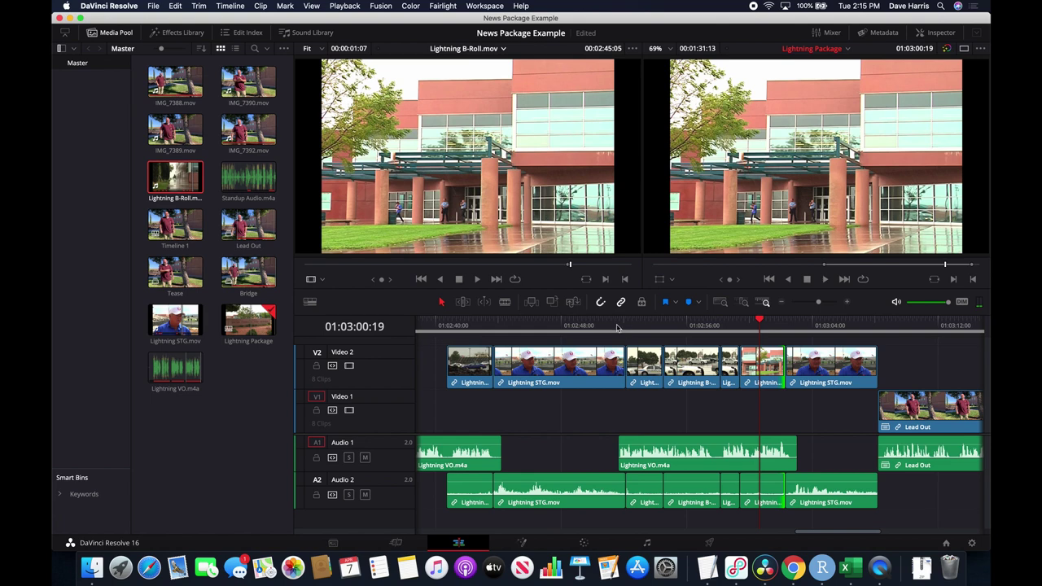
Play from 01:02:51:20 to review the inserted building shot.
{"action": "left_click", "coordinate": [617, 325]}
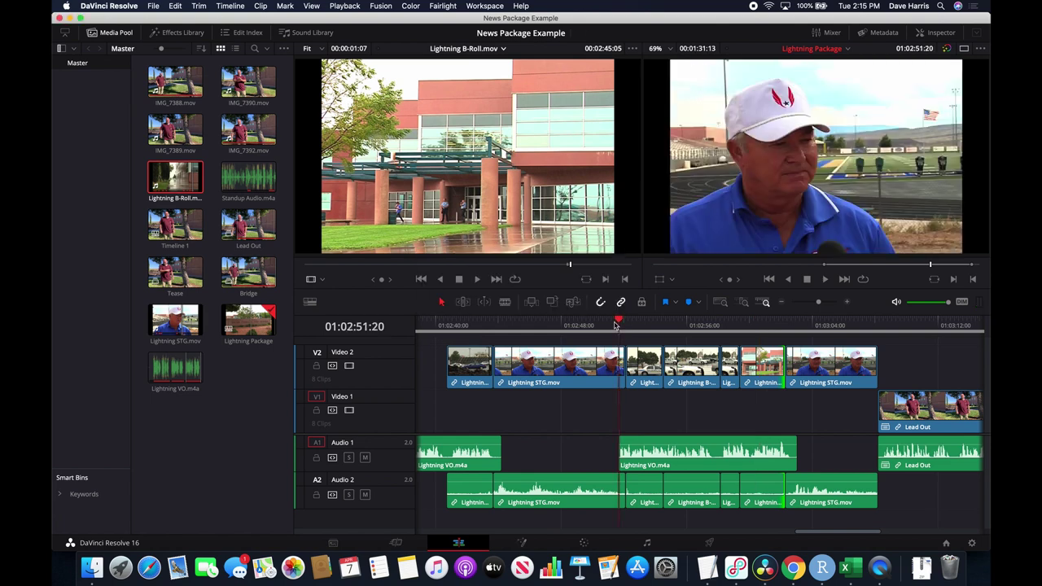
{"action": "key", "text": "space"}
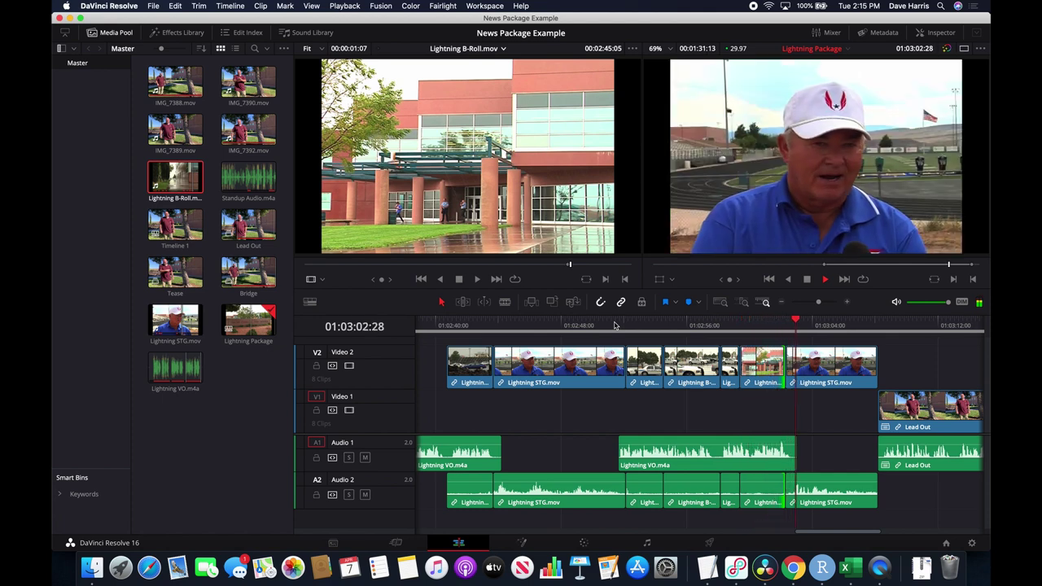
{"action": "key", "text": "space"}
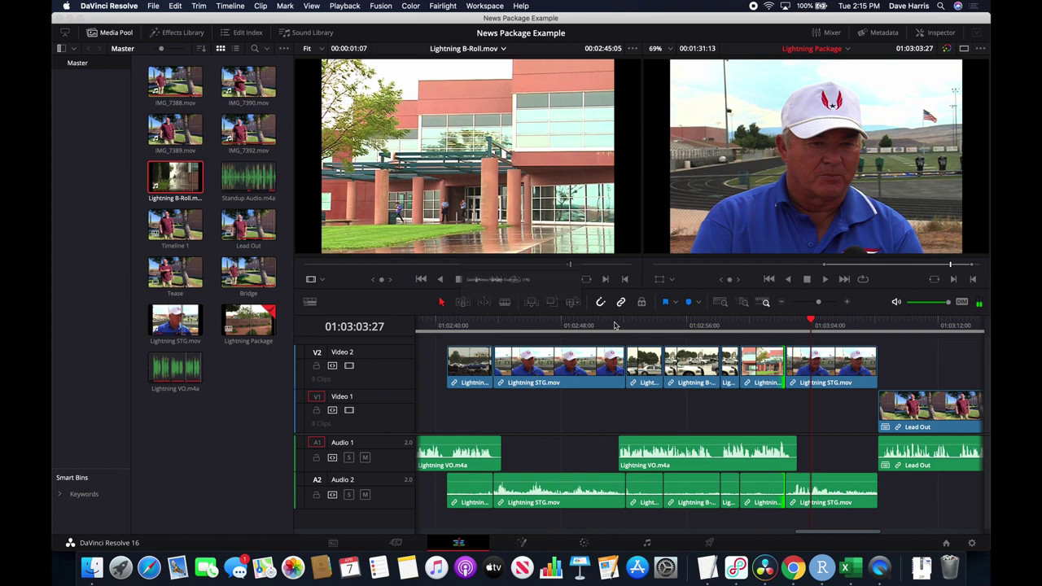
{"action": "scroll", "coordinate": [749, 407], "scroll_direction": "right", "scroll_amount": 10}
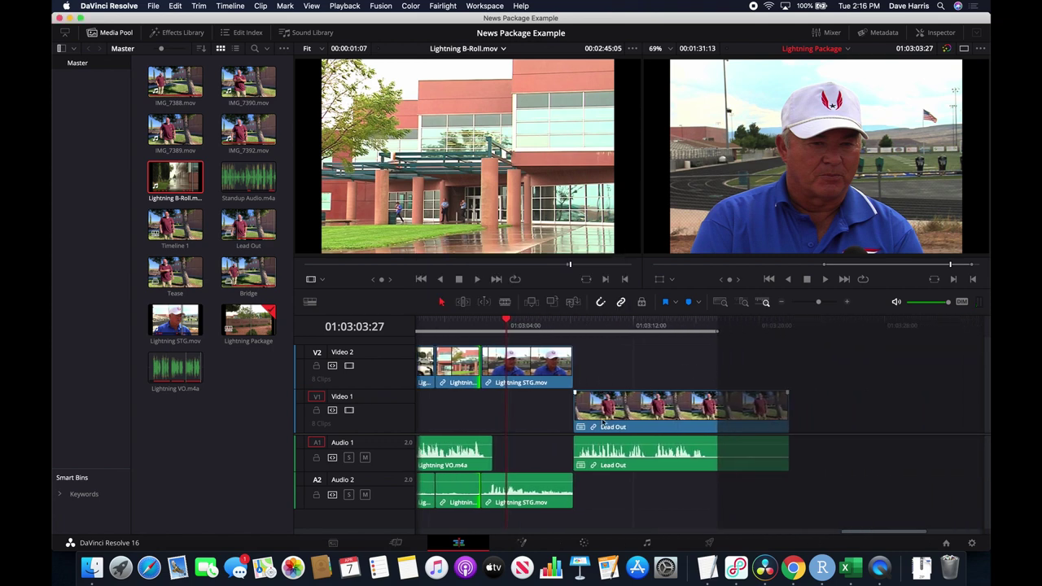
{"action": "scroll", "coordinate": [542, 421], "scroll_direction": "left", "scroll_amount": 12}
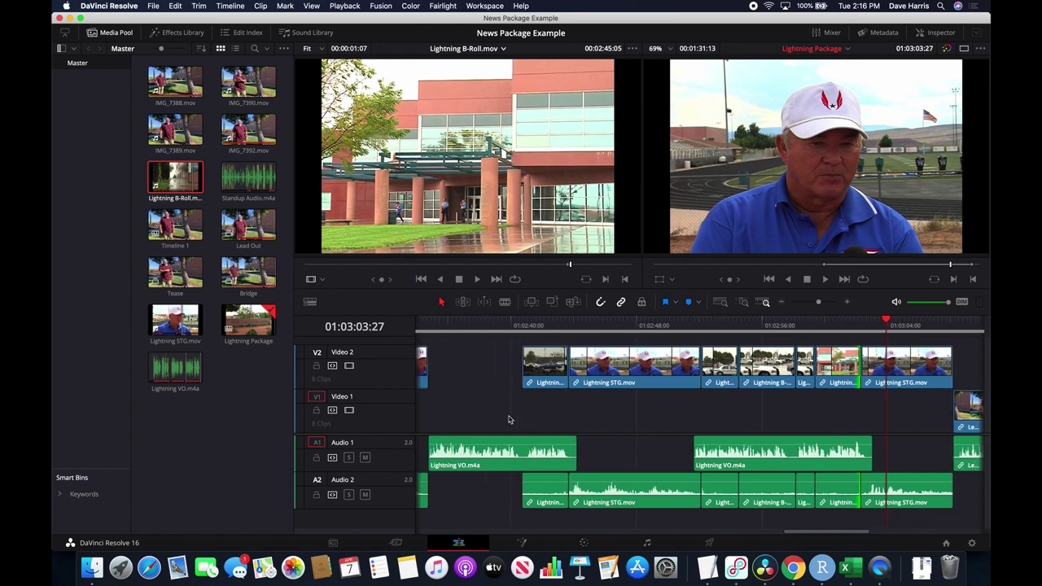
{"action": "scroll", "coordinate": [509, 419], "scroll_direction": "left", "scroll_amount": 15}
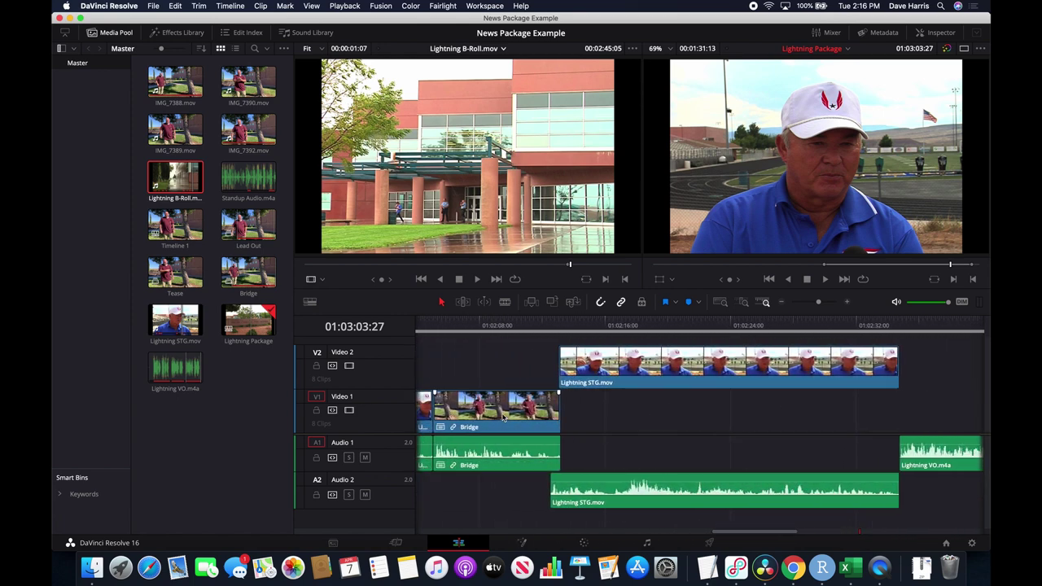
{"action": "scroll", "coordinate": [503, 418], "scroll_direction": "right", "scroll_amount": 1}
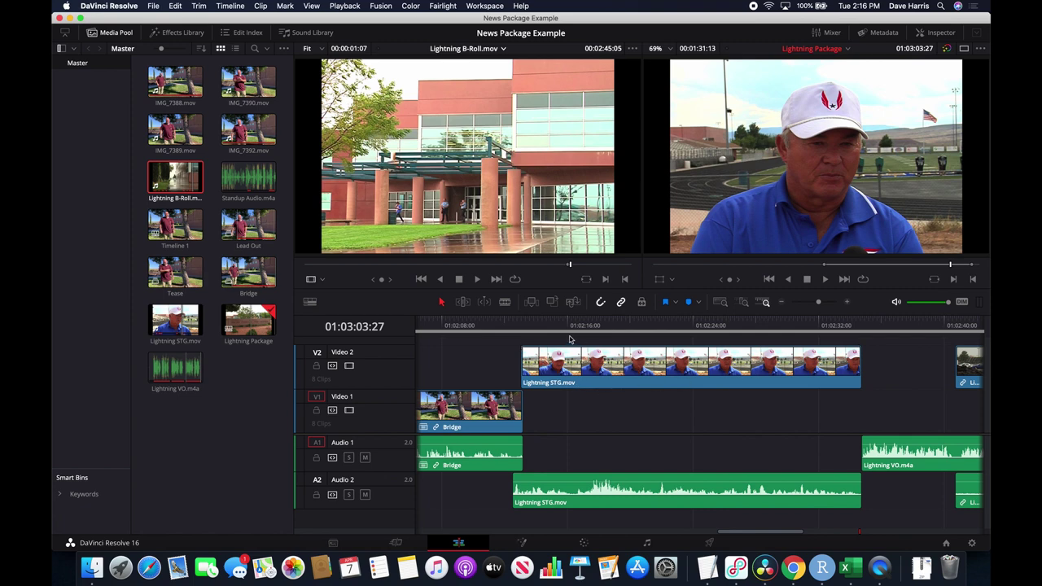
Mark a timeline in point at 01:02:13:06 and an out point at 01:02:34:23.
{"action": "left_click", "coordinate": [525, 325]}
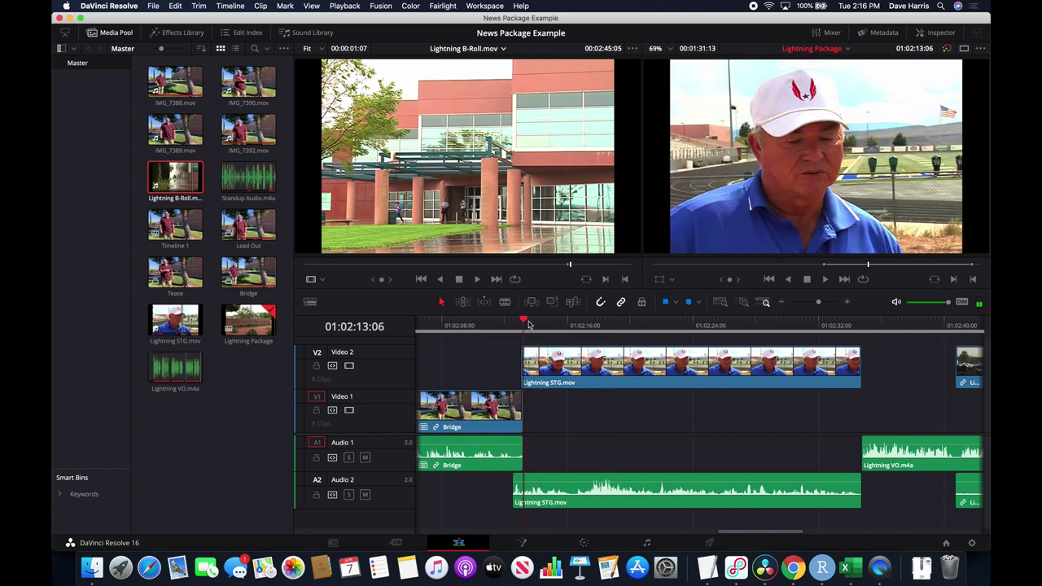
{"action": "key", "text": "i"}
{"action": "left_click", "coordinate": [862, 325]}
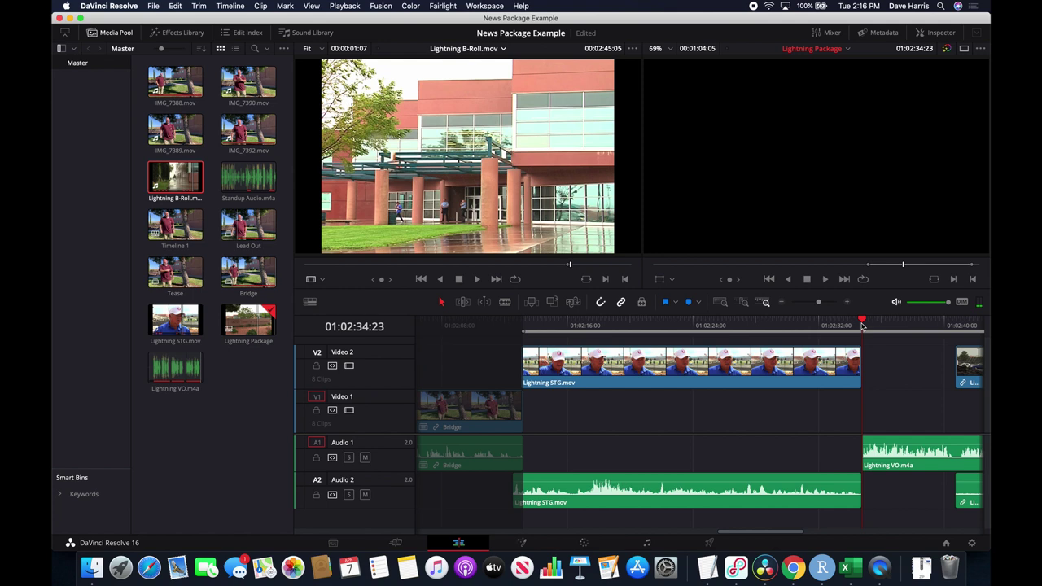
{"action": "key", "text": "o"}
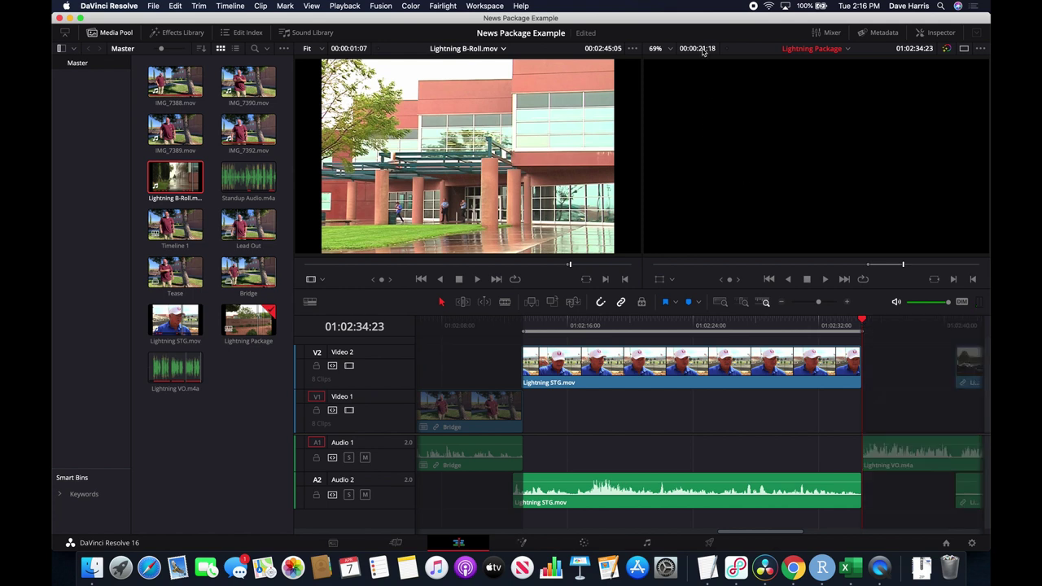
{"action": "scroll", "coordinate": [608, 431], "scroll_direction": "left", "scroll_amount": 5}
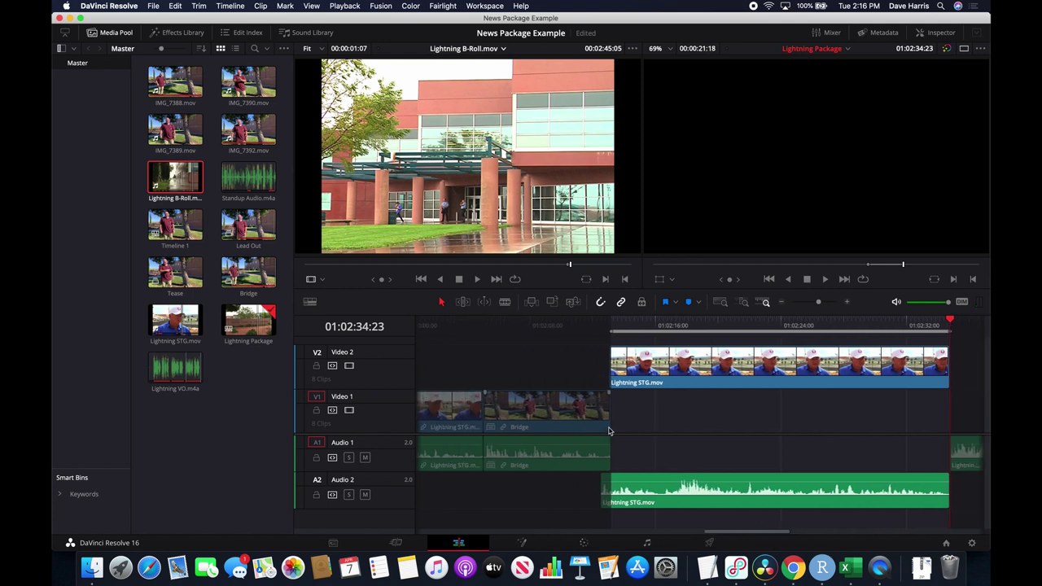
{"action": "scroll", "coordinate": [827, 431], "scroll_direction": "right", "scroll_amount": 5}
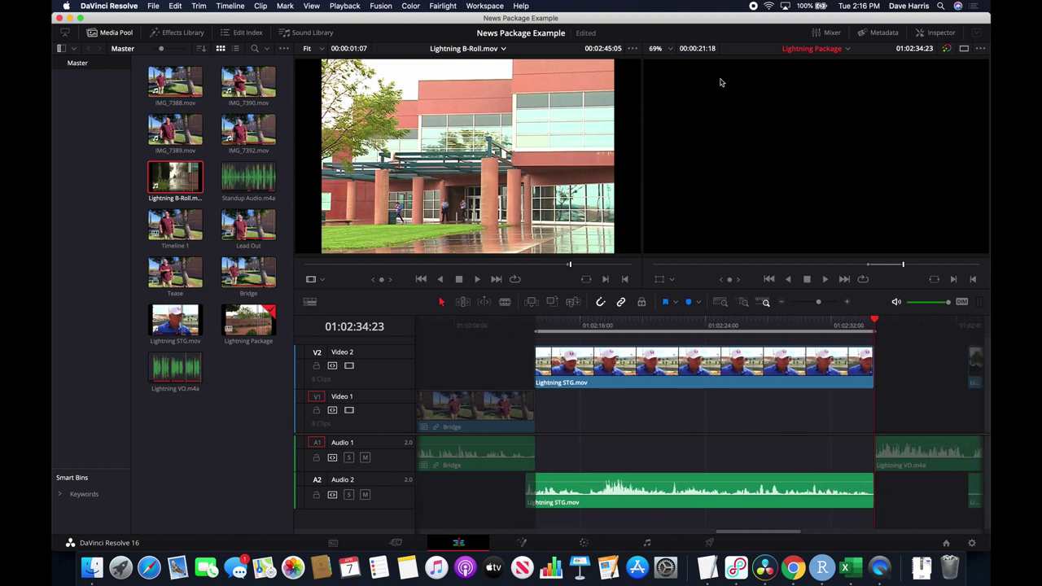
Select the Lightning STG.mov clip on Video 2.
{"action": "left_click", "coordinate": [612, 384]}
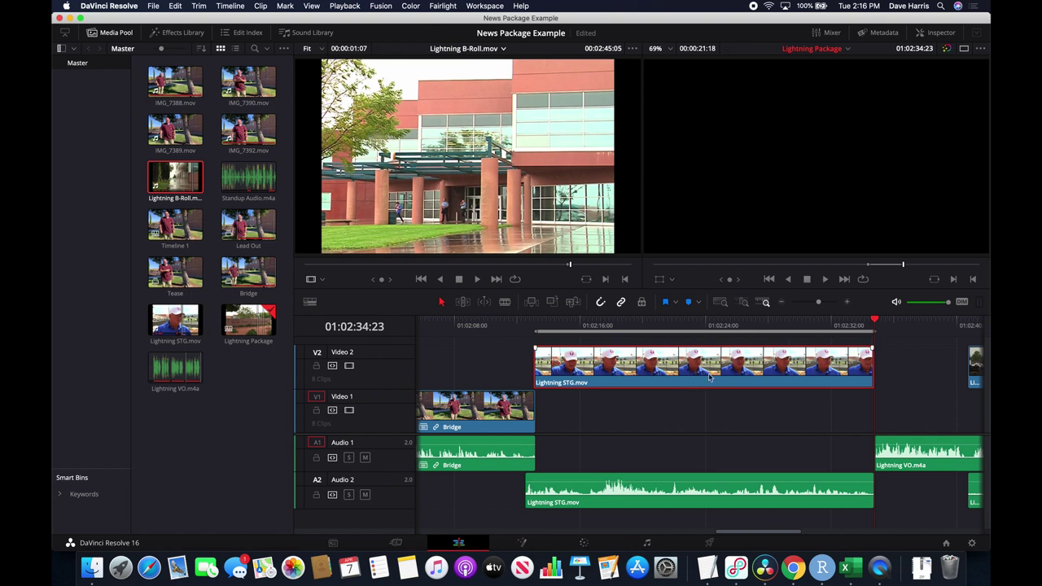
{"action": "scroll", "coordinate": [769, 389], "scroll_direction": "right", "scroll_amount": 5}
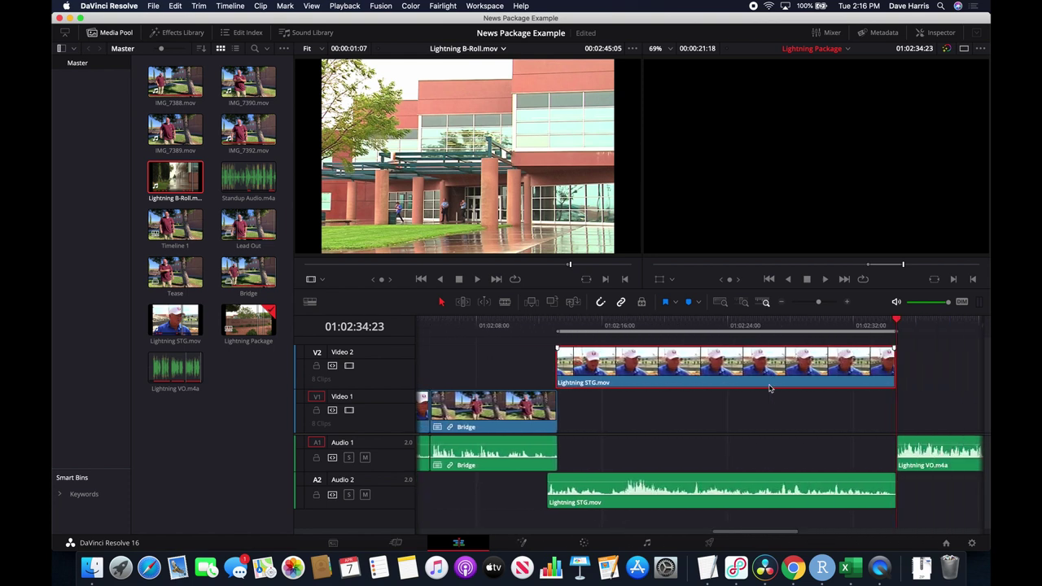
{"action": "scroll", "coordinate": [769, 388], "scroll_direction": "right", "scroll_amount": 3}
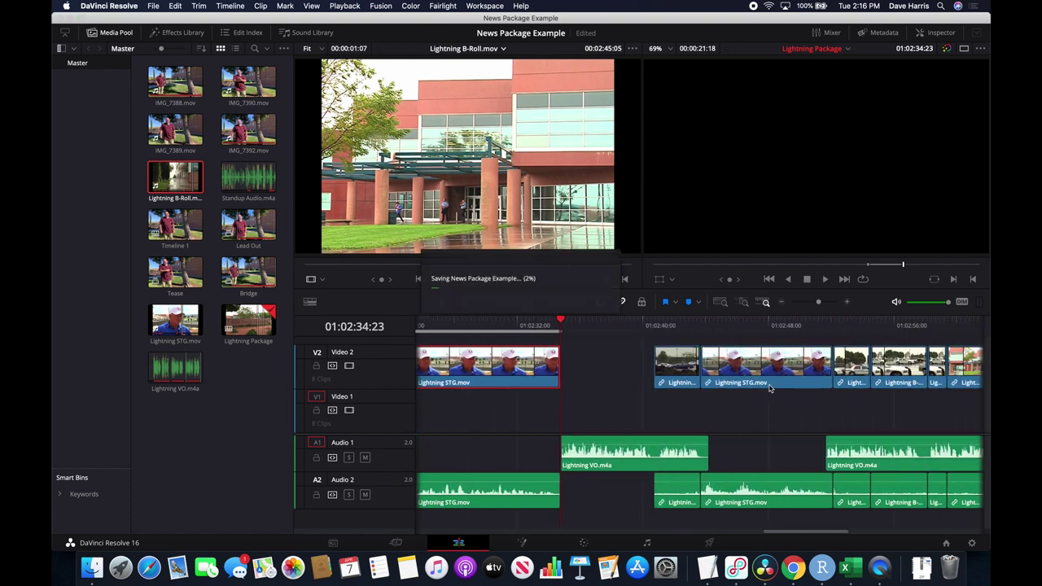
{"action": "scroll", "coordinate": [769, 388], "scroll_direction": "right", "scroll_amount": 2}
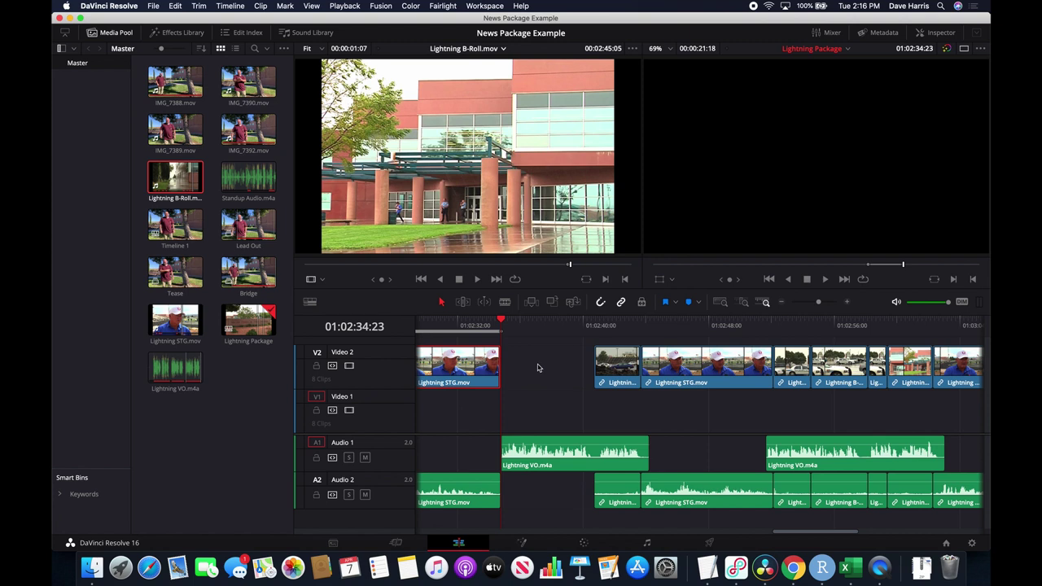
{"action": "scroll", "coordinate": [538, 372], "scroll_direction": "left", "scroll_amount": 7}
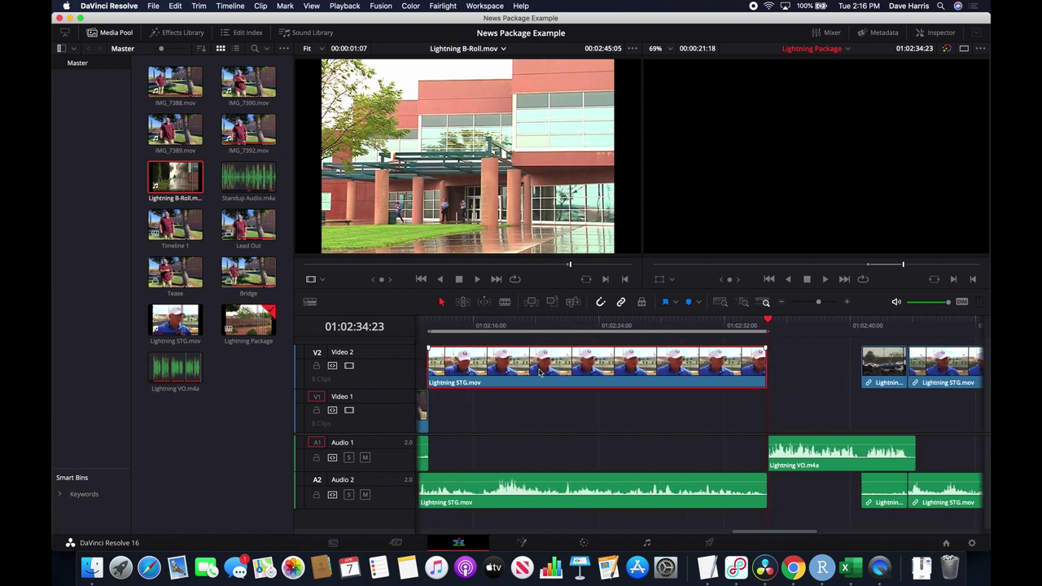
{"action": "scroll", "coordinate": [658, 367], "scroll_direction": "left", "scroll_amount": 6}
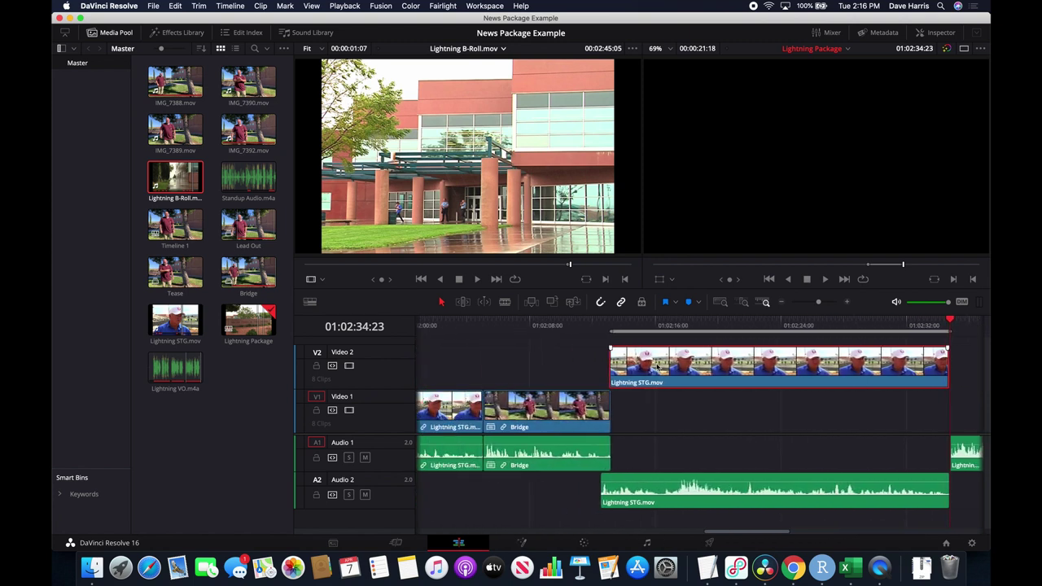
{"action": "scroll", "coordinate": [658, 368], "scroll_direction": "right", "scroll_amount": 13}
{"action": "scroll", "coordinate": [658, 368], "scroll_direction": "right", "scroll_amount": 16}
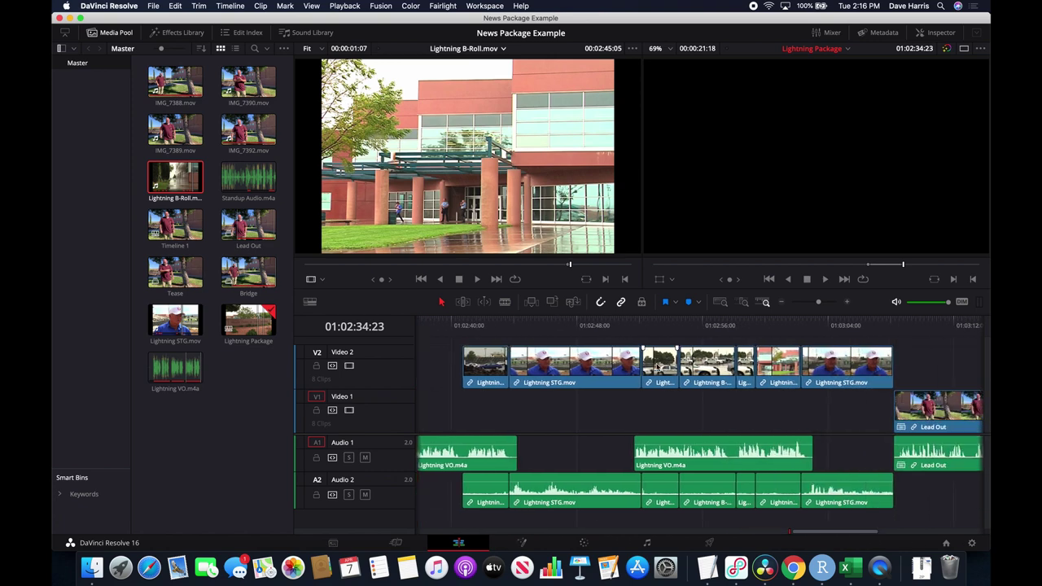
Play the Lead Out section from 01:03:15:28.
{"action": "left_click", "coordinate": [764, 326]}
{"action": "key", "text": "space"}
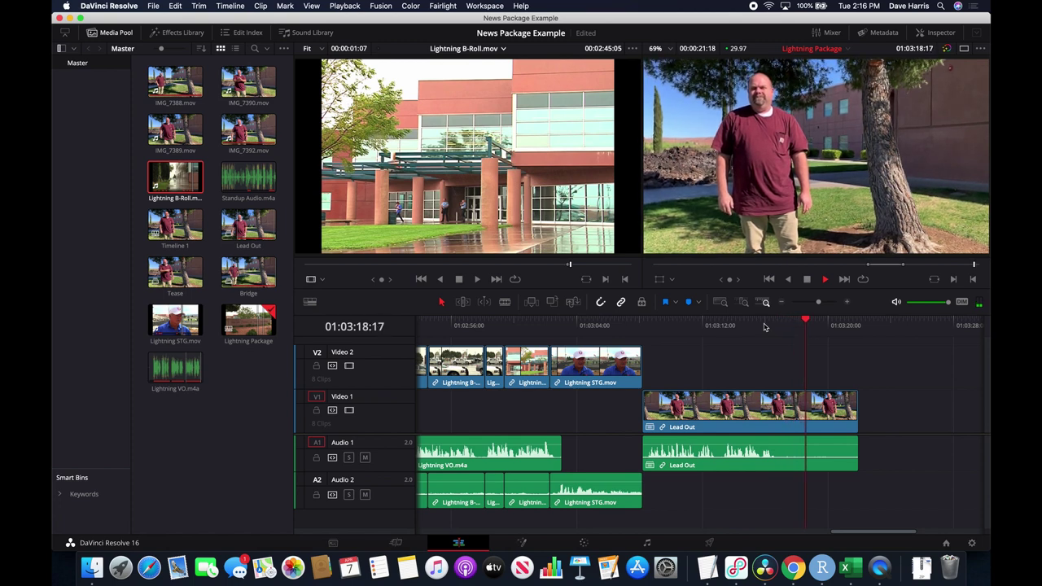
{"action": "key", "text": "space"}
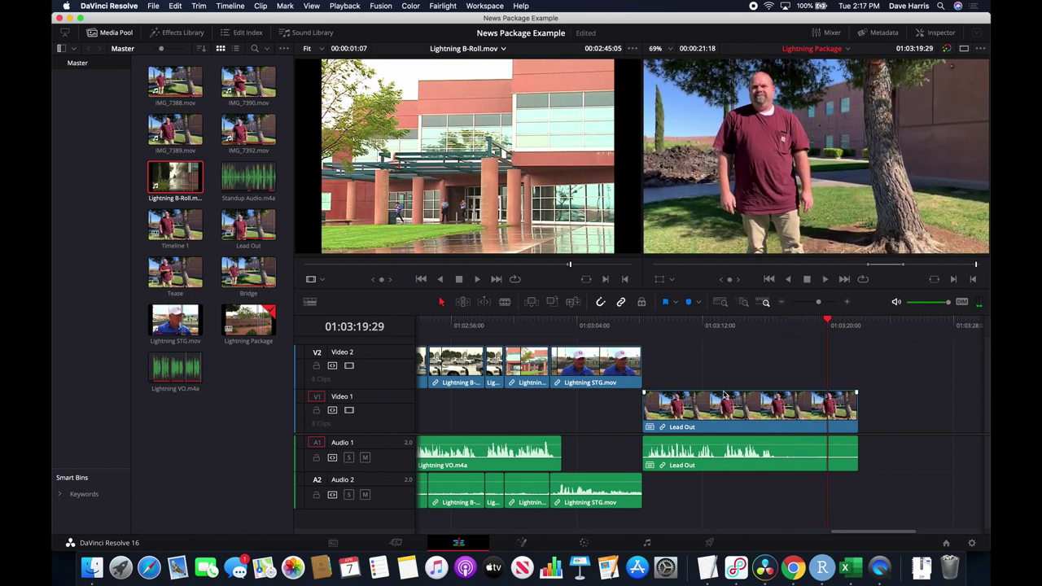
{"action": "scroll", "coordinate": [723, 395], "scroll_direction": "left", "scroll_amount": 15}
{"action": "scroll", "coordinate": [724, 394], "scroll_direction": "right", "scroll_amount": 8}
Play the start of the B-roll section, then zoom in around 01:01:45:28.
{"action": "left_click", "coordinate": [612, 324]}
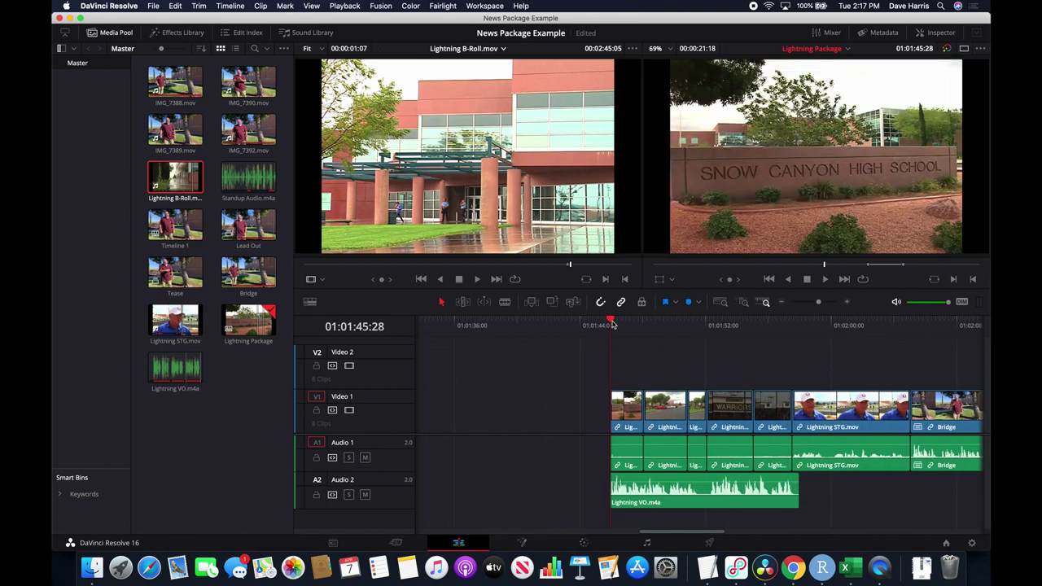
{"action": "key", "text": "space"}
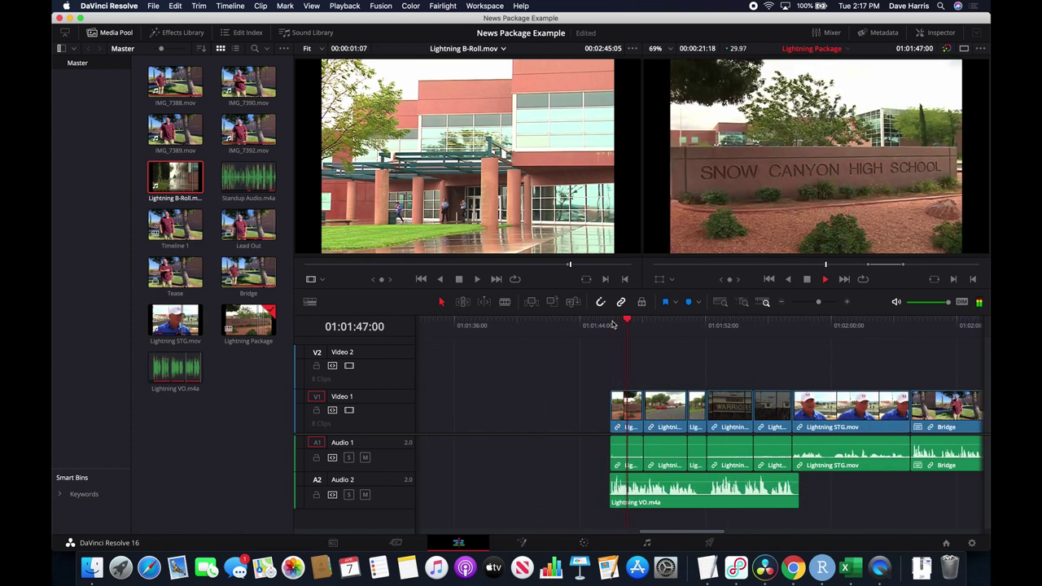
{"action": "key", "text": "space"}
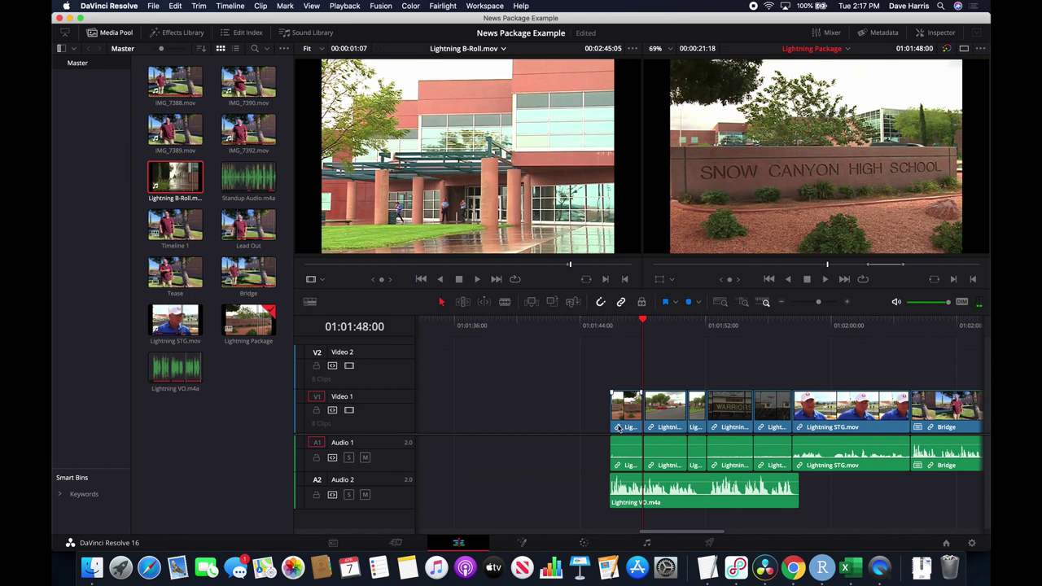
{"action": "left_click", "coordinate": [610, 325]}
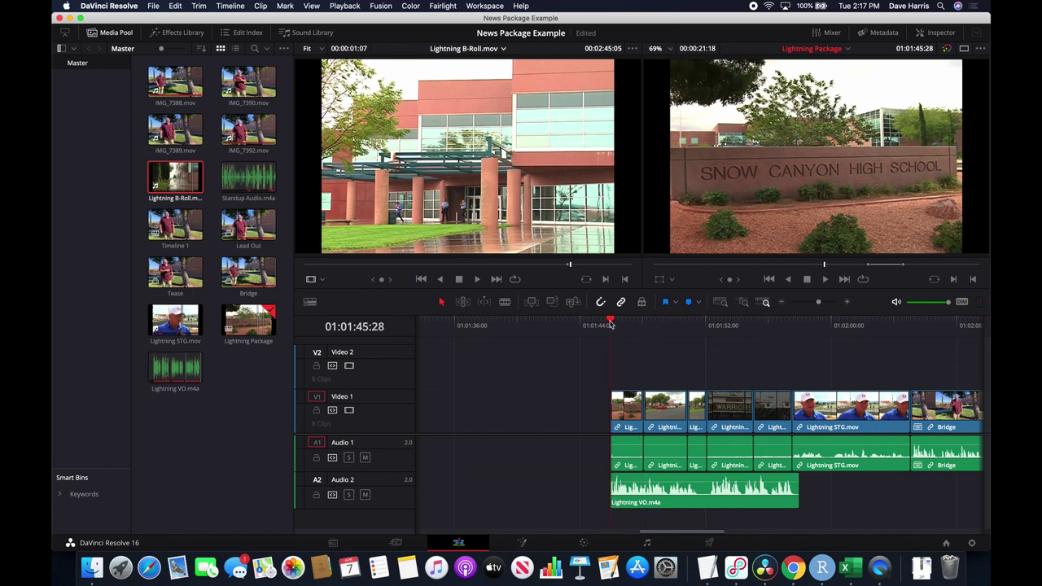
{"action": "key", "text": "super+equal"}
{"action": "key", "text": "super+equal"}
{"action": "key", "text": "super+equal"}
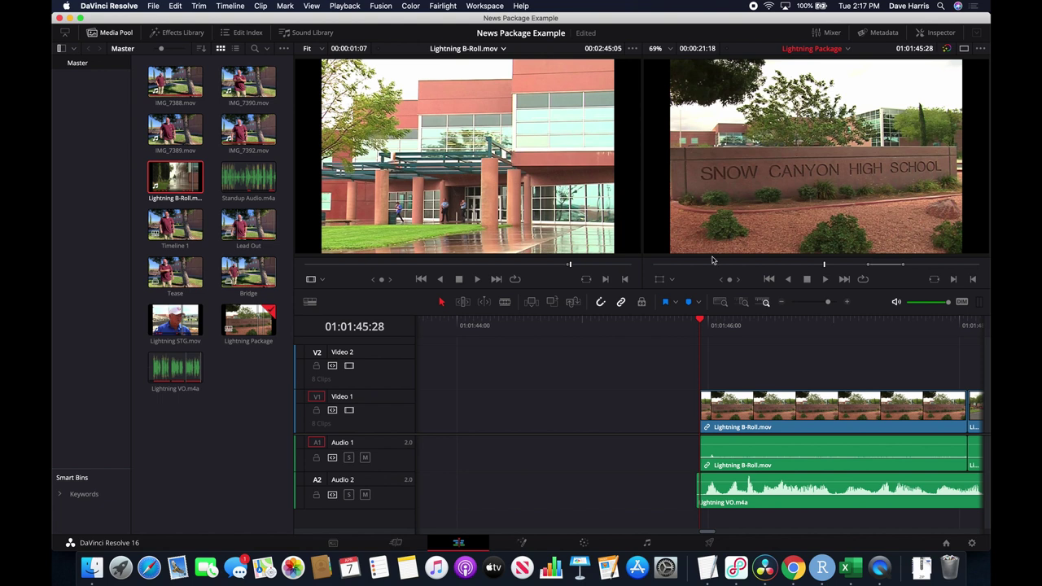
Drag the first V1 B-roll clip's left edge one second earlier to the playhead.
{"action": "left_click_drag", "start_coordinate": [699, 323], "coordinate": [685, 323]}
{"action": "key", "text": "Left"}
{"action": "key", "text": "Left"}
{"action": "key", "text": "Left"}
{"action": "key", "text": "Left"}
{"action": "key", "text": "Left"}
{"action": "key", "text": "Left"}
{"action": "key", "text": "Left"}
{"action": "key", "text": "Left"}
{"action": "key", "text": "Left"}
{"action": "key", "text": "Left"}
{"action": "key", "text": "Left"}
{"action": "key", "text": "Left"}
{"action": "key", "text": "Left"}
{"action": "key", "text": "Left"}
{"action": "key", "text": "Left"}
{"action": "key", "text": "Left"}
{"action": "key", "text": "Left"}
{"action": "key", "text": "Left"}
{"action": "key", "text": "Left"}
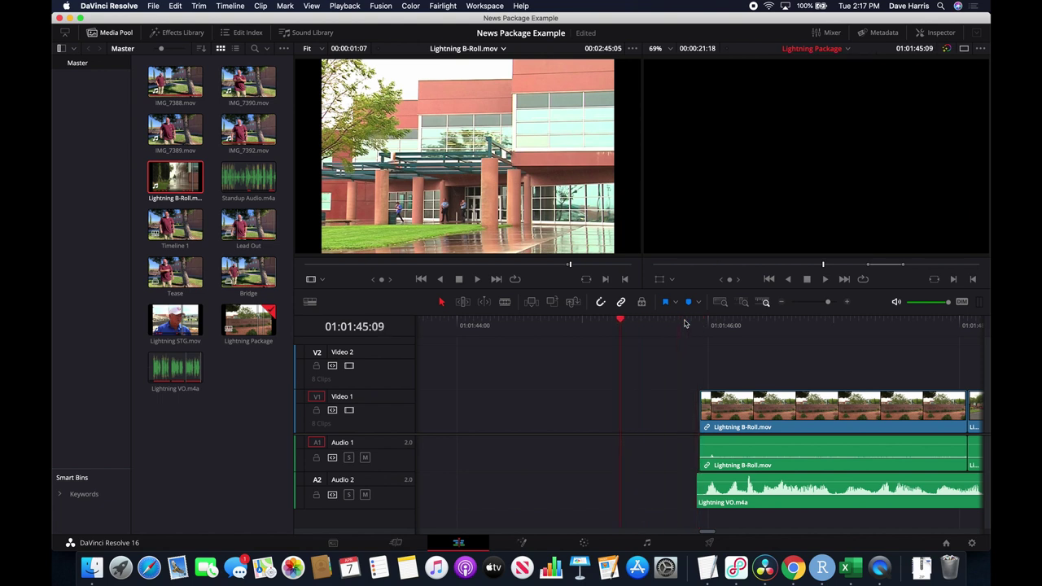
{"action": "key", "text": "Left"}
{"action": "key", "text": "Left"}
{"action": "key", "text": "Left"}
{"action": "left_click_drag", "start_coordinate": [705, 413], "coordinate": [581, 406]}
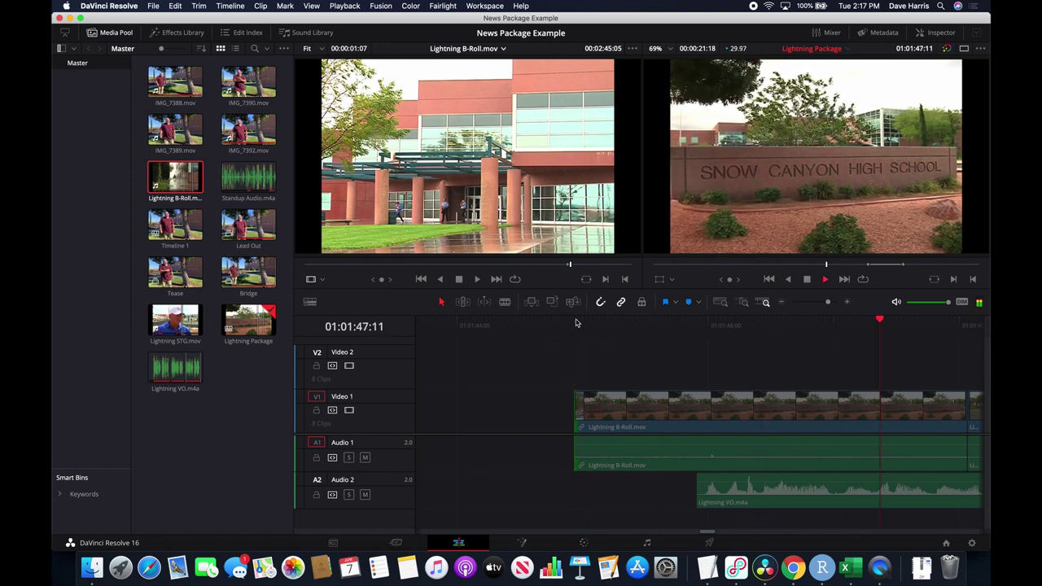
Play the edit from 01:01:44:28 to check the new clip start.
{"action": "key", "text": "space"}
{"action": "left_click", "coordinate": [638, 371]}
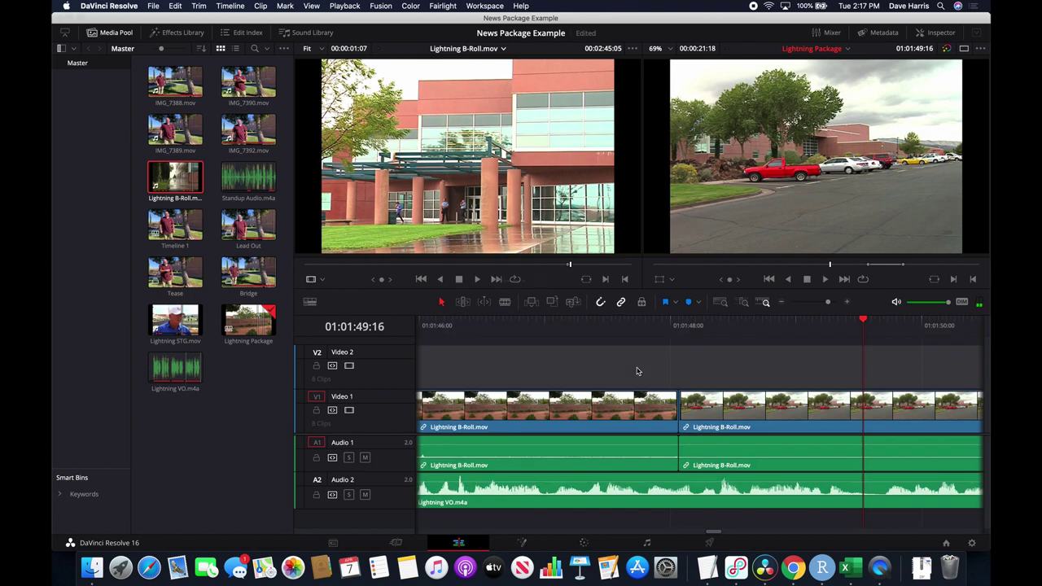
{"action": "scroll", "coordinate": [734, 373], "scroll_direction": "left", "scroll_amount": 10}
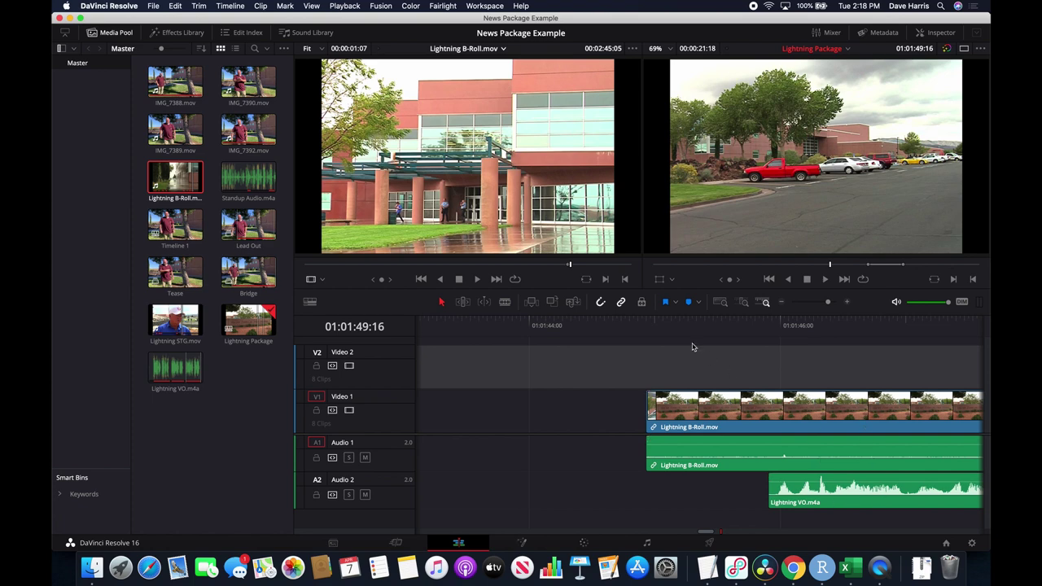
{"action": "left_click", "coordinate": [647, 324]}
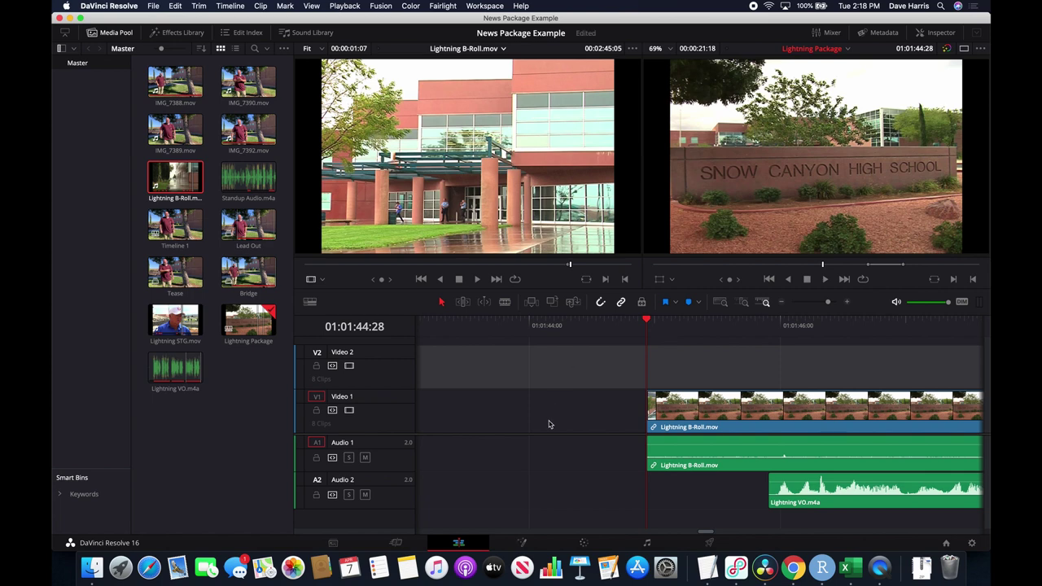
{"action": "key", "text": "space"}
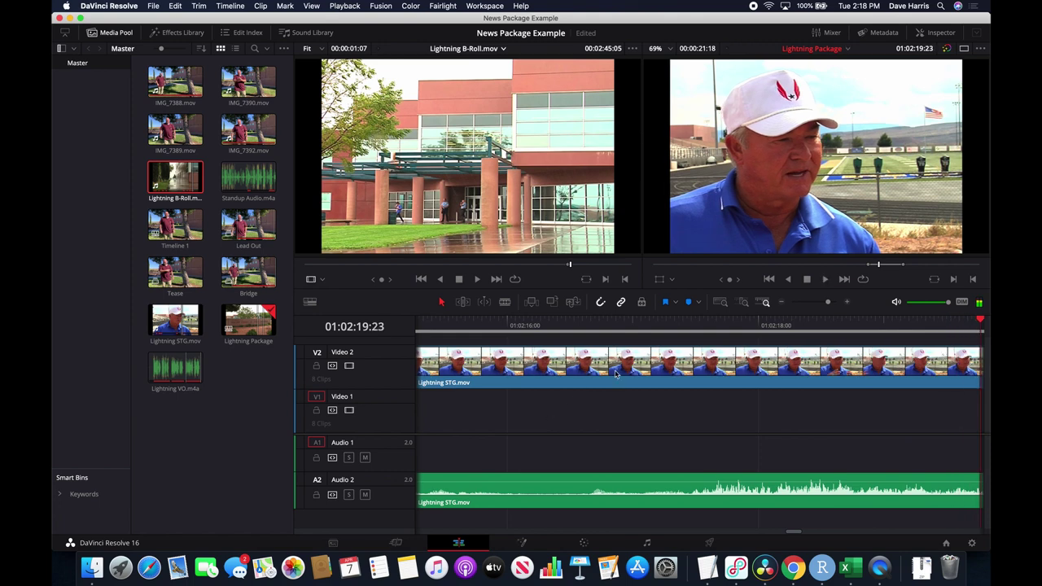
Play from the Lightning STG interview to the Lead Out ending, then save with Cmd+S.
{"action": "left_click_drag", "start_coordinate": [826, 329], "coordinate": [731, 326]}
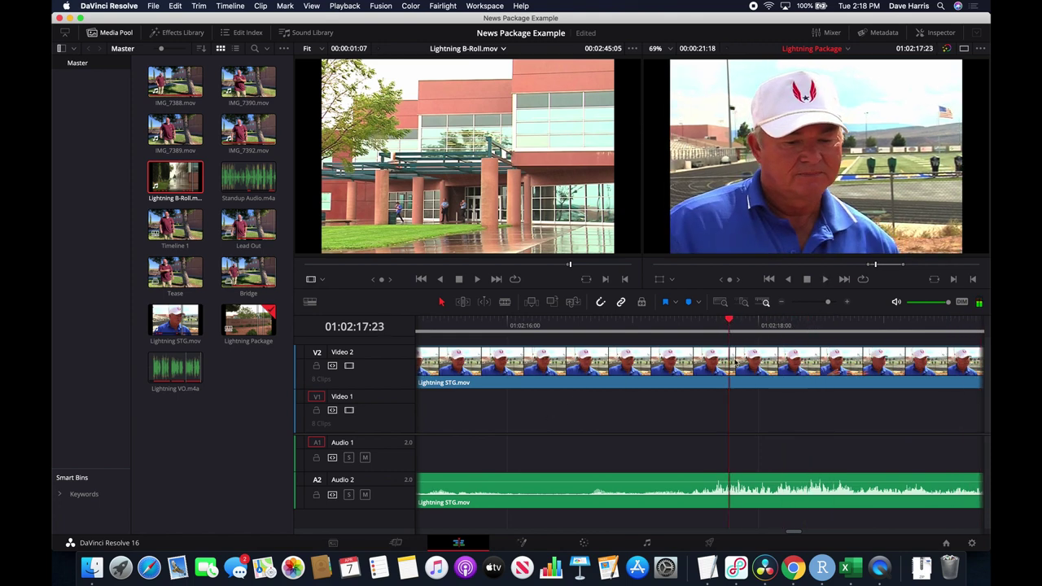
{"action": "left_click_drag", "start_coordinate": [730, 322], "coordinate": [680, 322]}
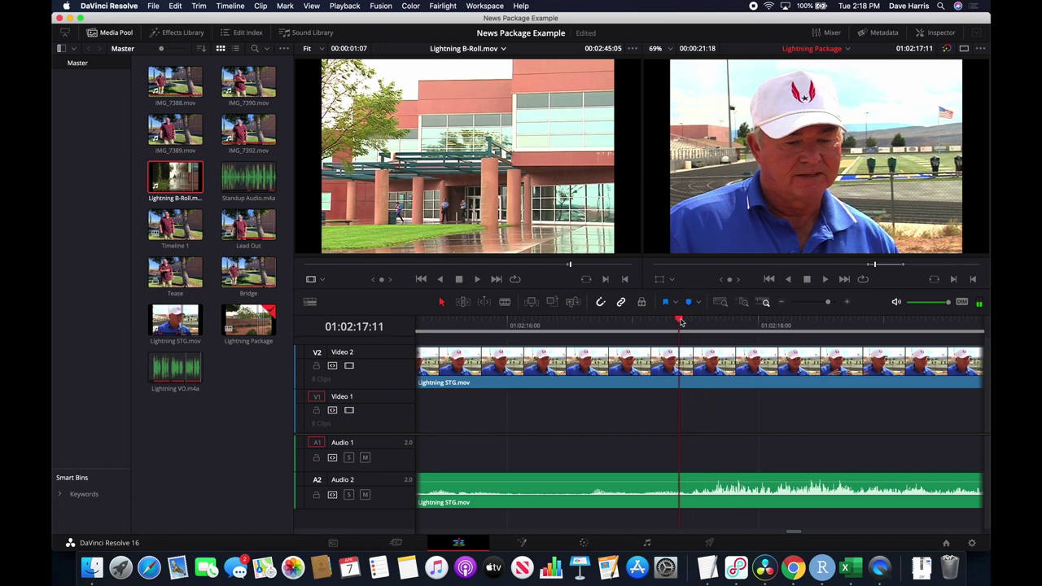
{"action": "key", "text": "space"}
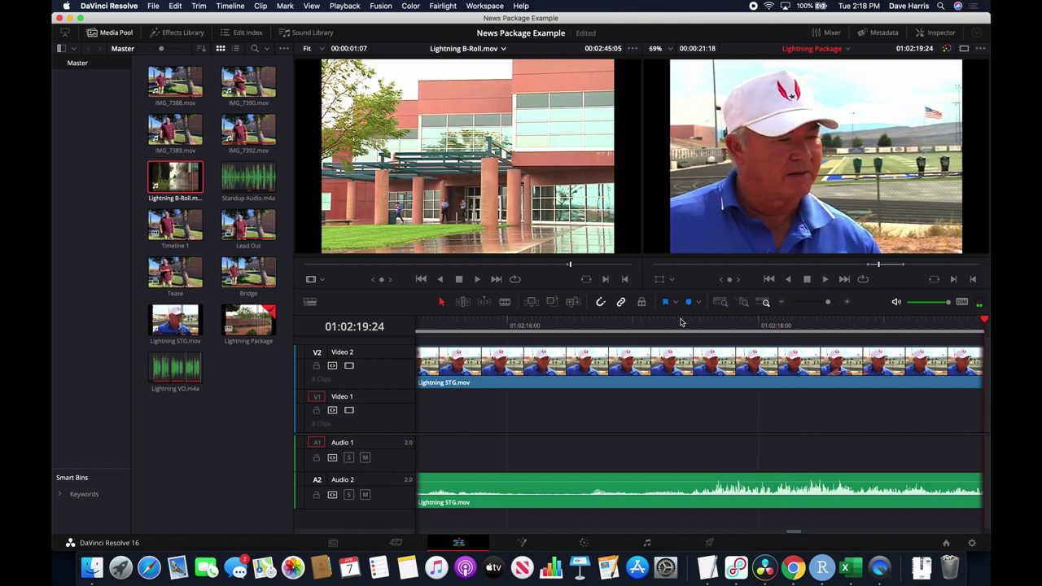
{"action": "key", "text": "space"}
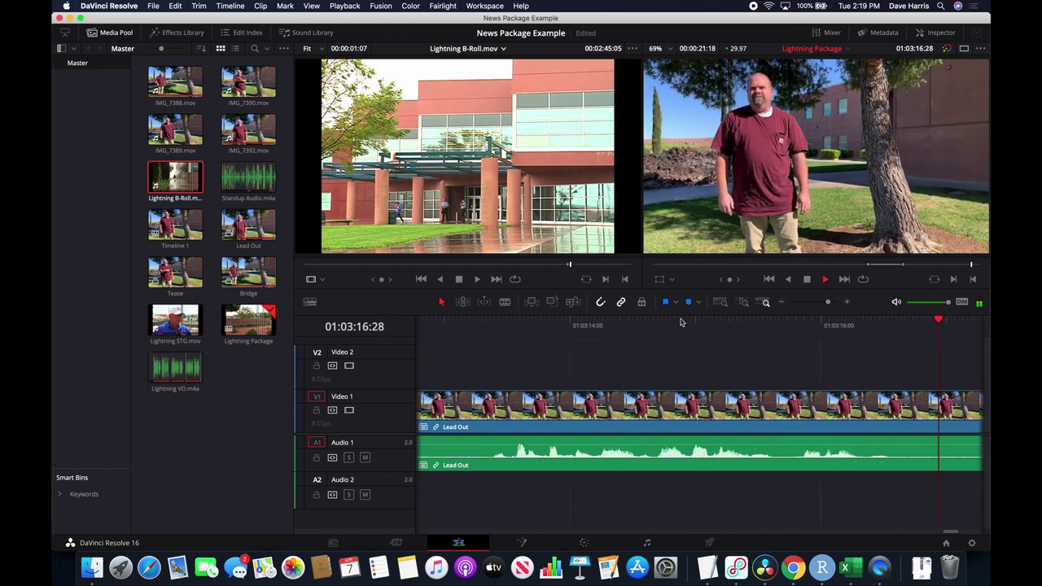
{"action": "key", "text": "space"}
{"action": "key", "text": "super+s"}
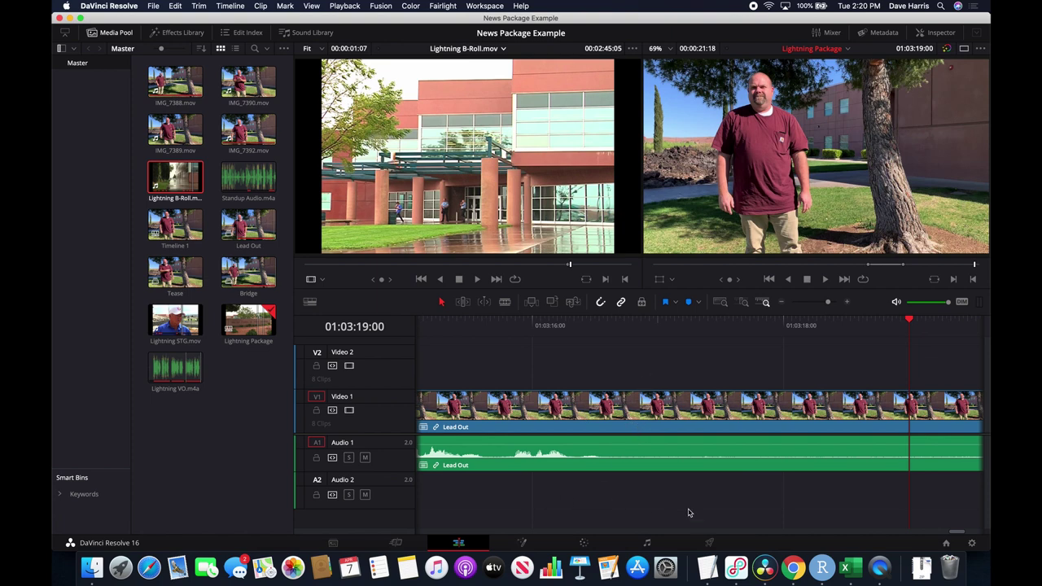
On the Deliver page, mark the render In point at 01:01:44:28 where the package starts.
{"action": "left_click", "coordinate": [710, 543]}
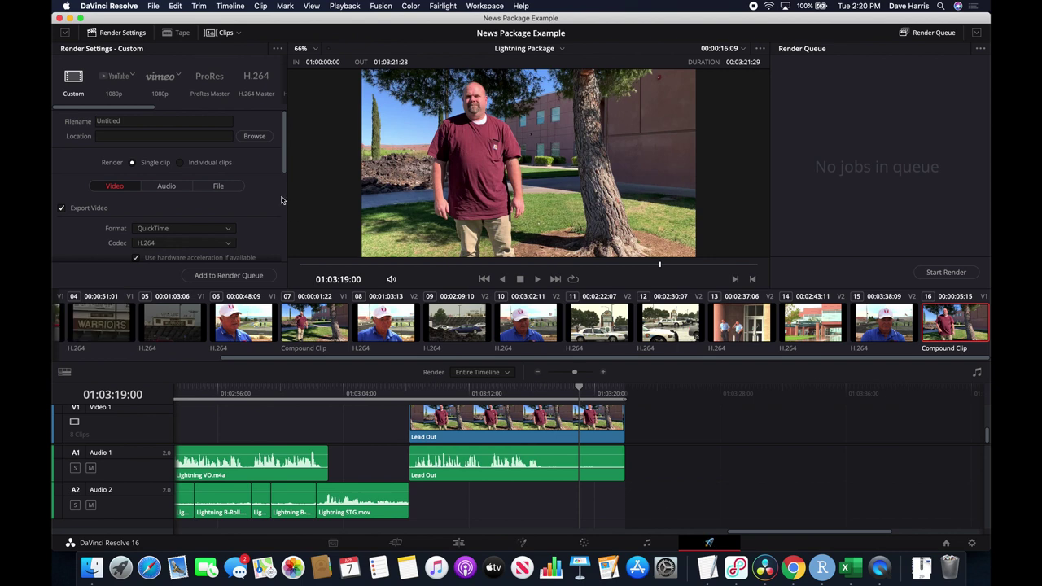
{"action": "left_click_drag", "start_coordinate": [577, 392], "coordinate": [624, 391]}
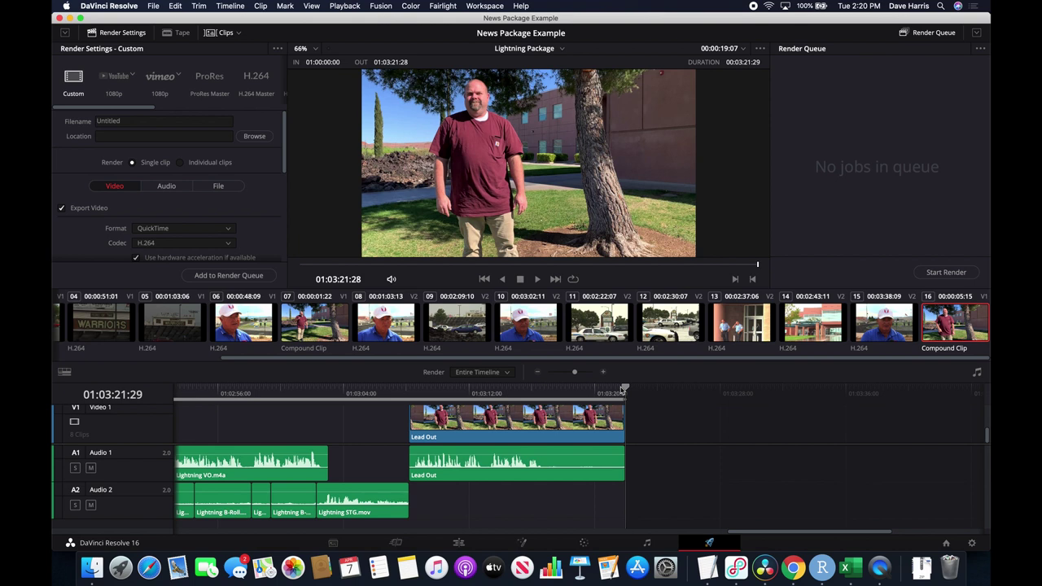
{"action": "scroll", "coordinate": [558, 455], "scroll_direction": "left", "scroll_amount": 15}
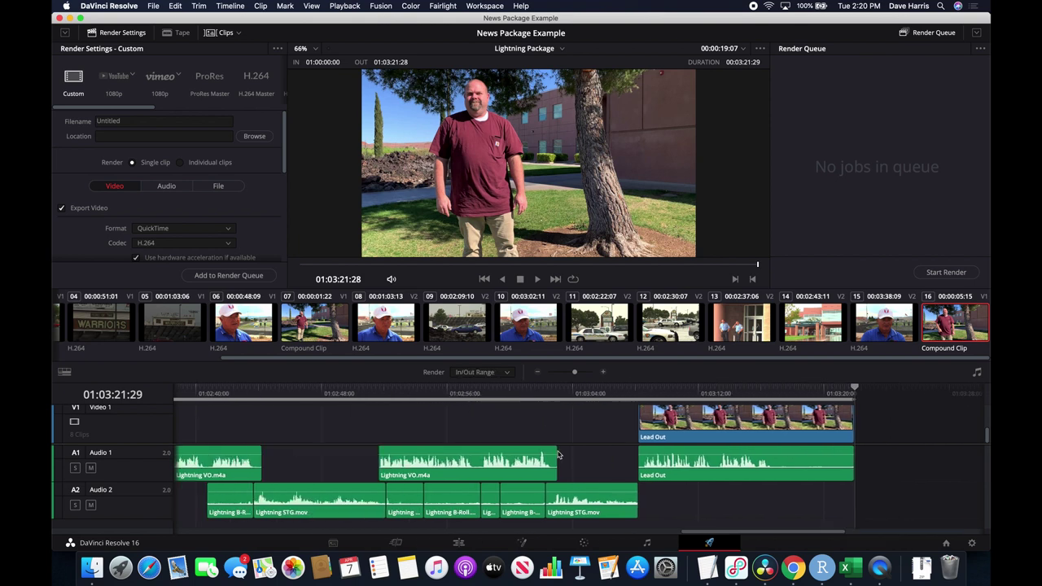
{"action": "scroll", "coordinate": [558, 454], "scroll_direction": "left", "scroll_amount": 10}
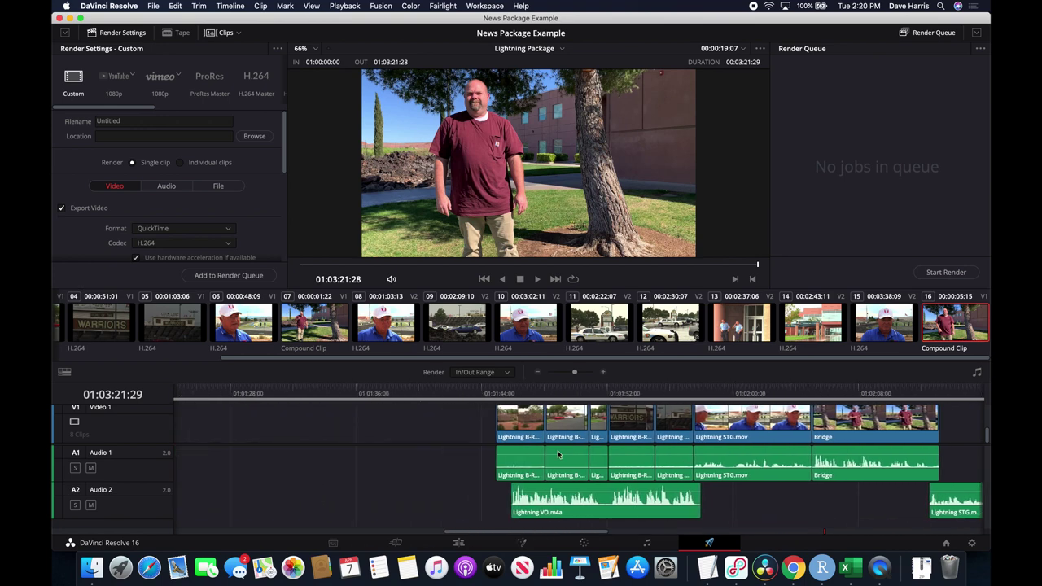
{"action": "left_click", "coordinate": [596, 394]}
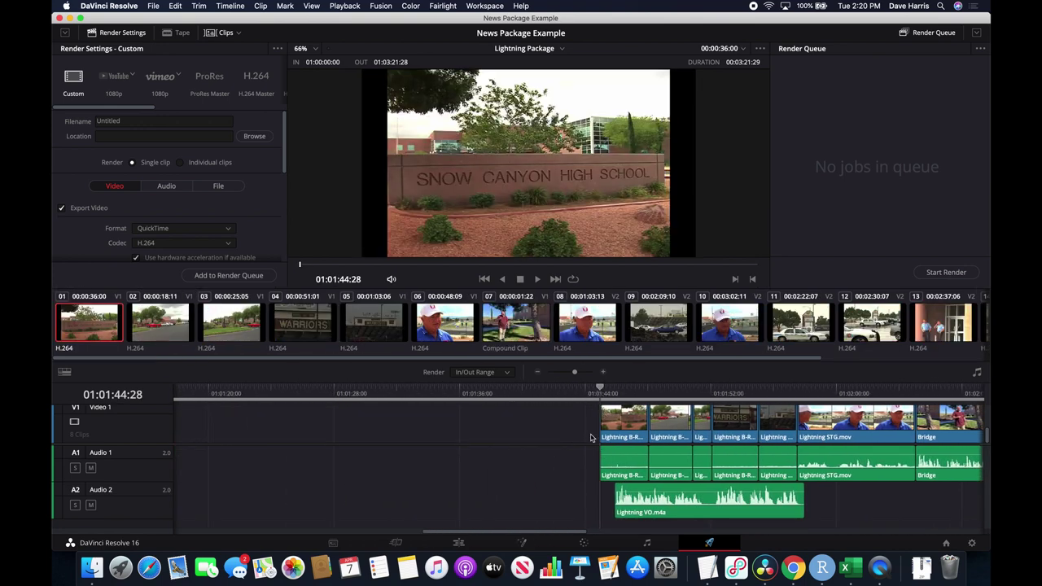
{"action": "key", "text": "i"}
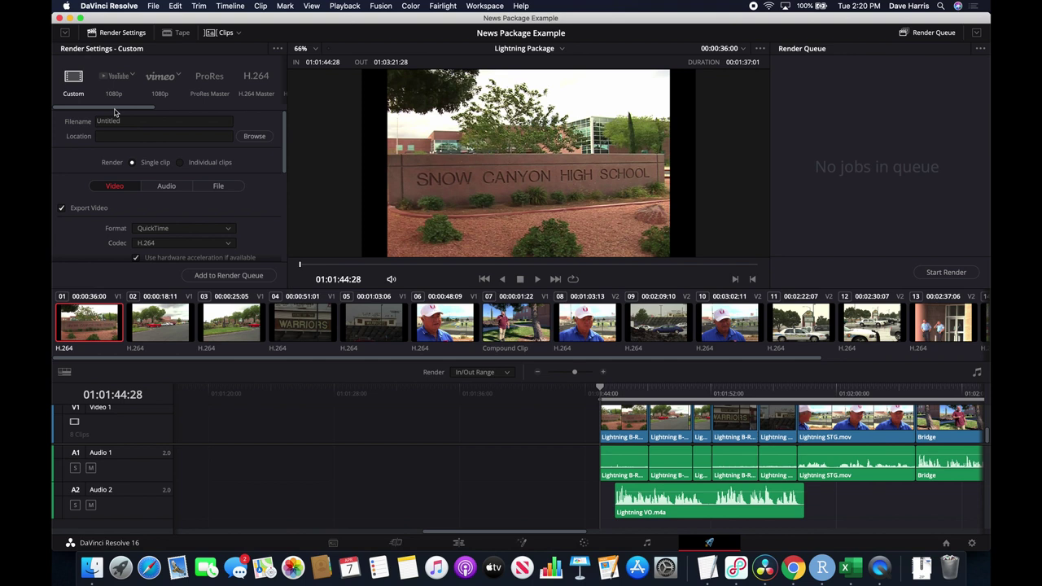
Apply the YouTube 1080p preset, name the file Lightning Strike, and save it to Movies.
{"action": "left_click", "coordinate": [118, 77]}
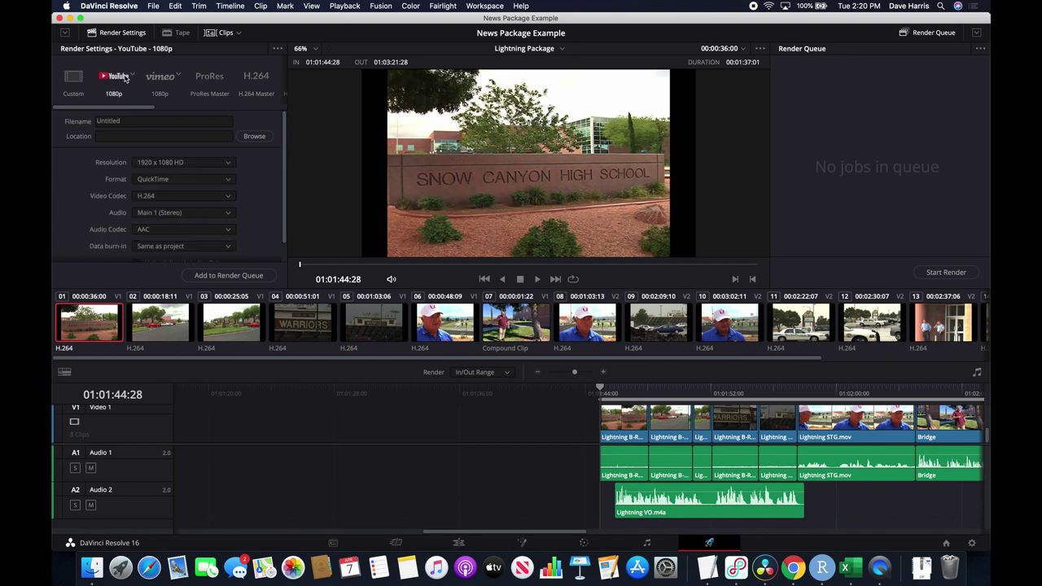
{"action": "left_click", "coordinate": [117, 122]}
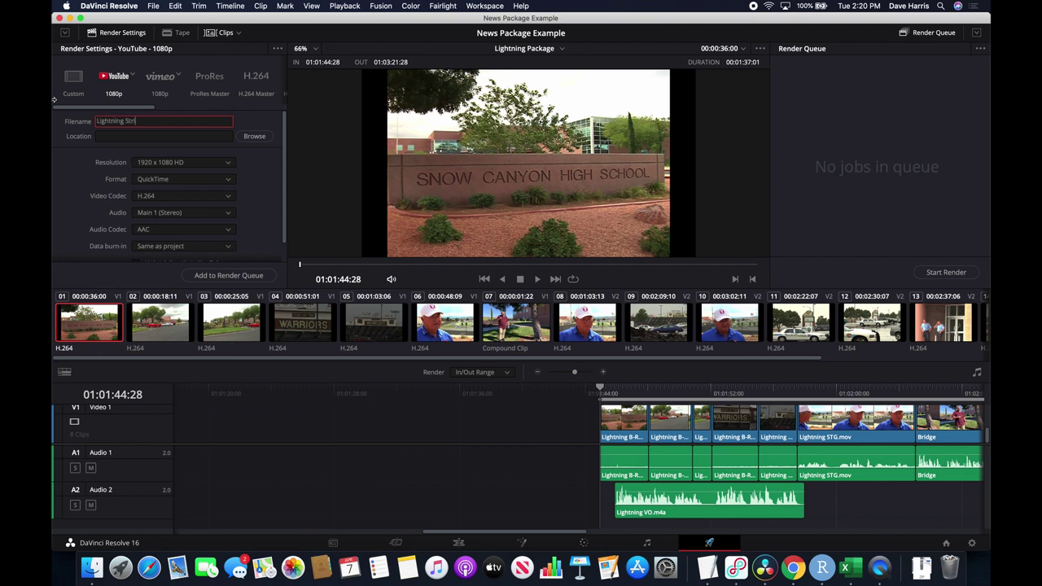
{"action": "left_click", "coordinate": [256, 138]}
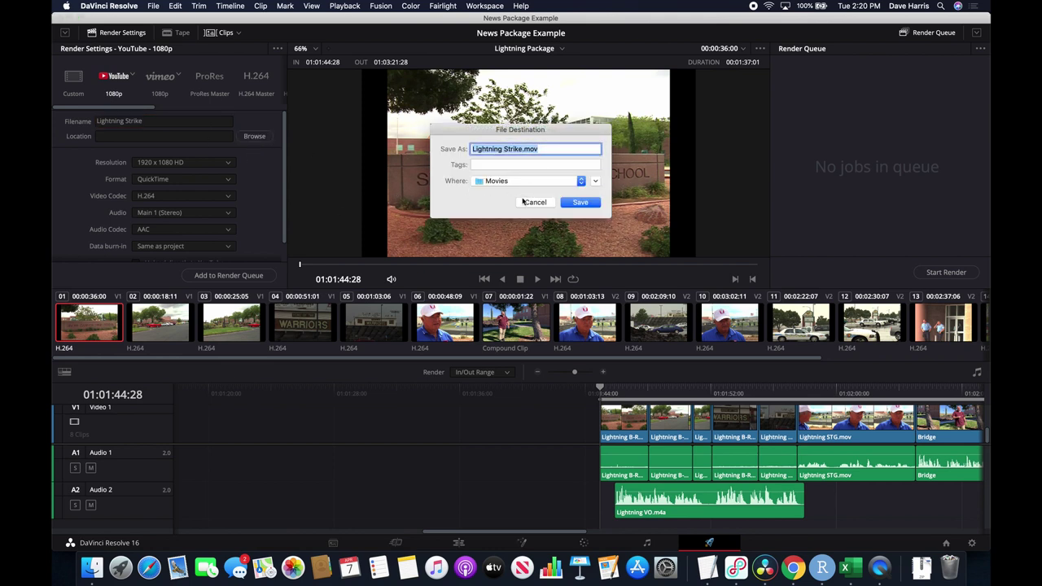
{"action": "left_click", "coordinate": [597, 204]}
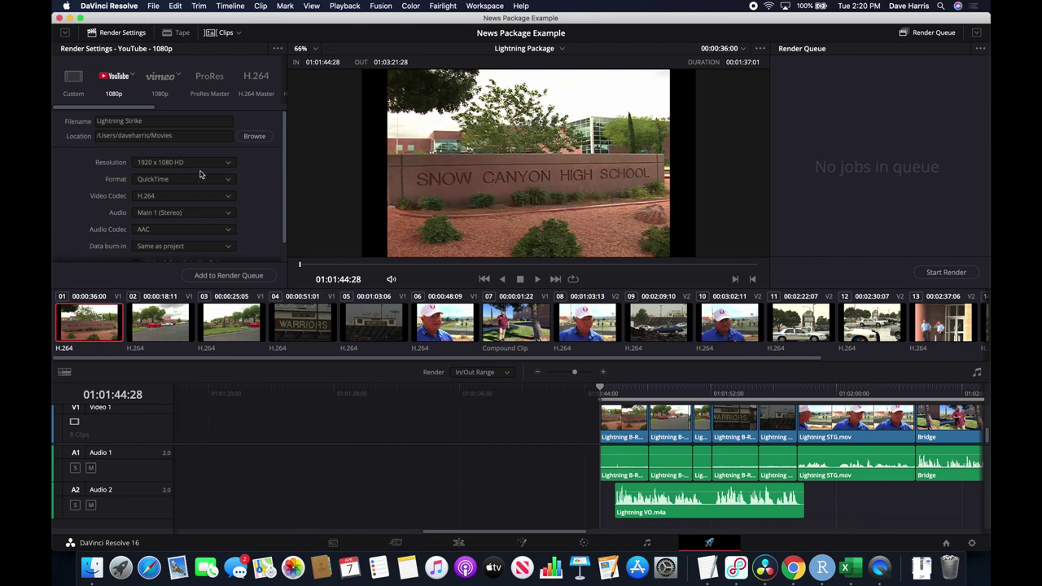
Add the Lightning Strike job to the render queue and start rendering it.
{"action": "scroll", "coordinate": [274, 213], "scroll_direction": "down", "scroll_amount": 1}
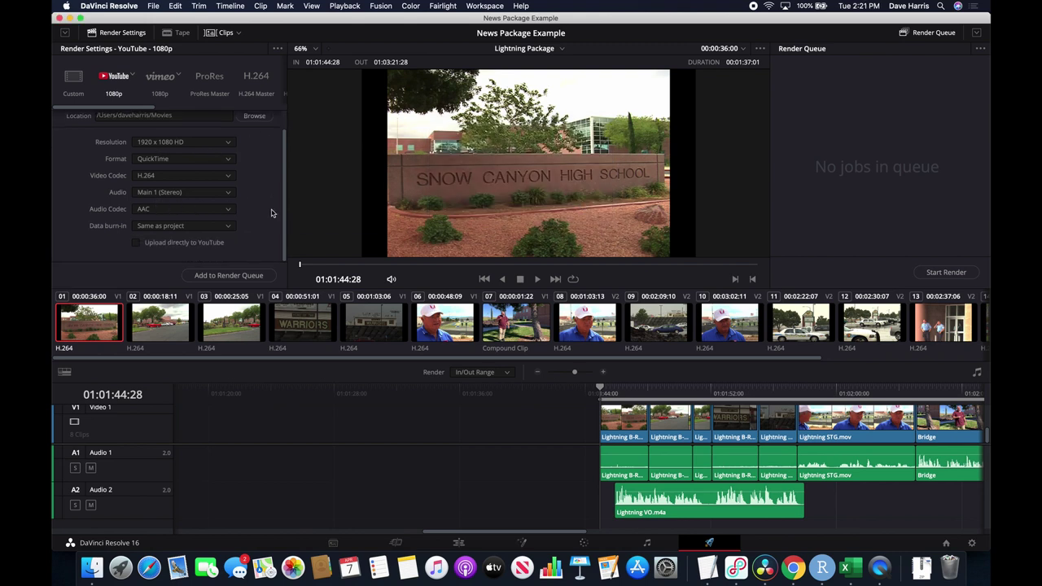
{"action": "left_click", "coordinate": [218, 276]}
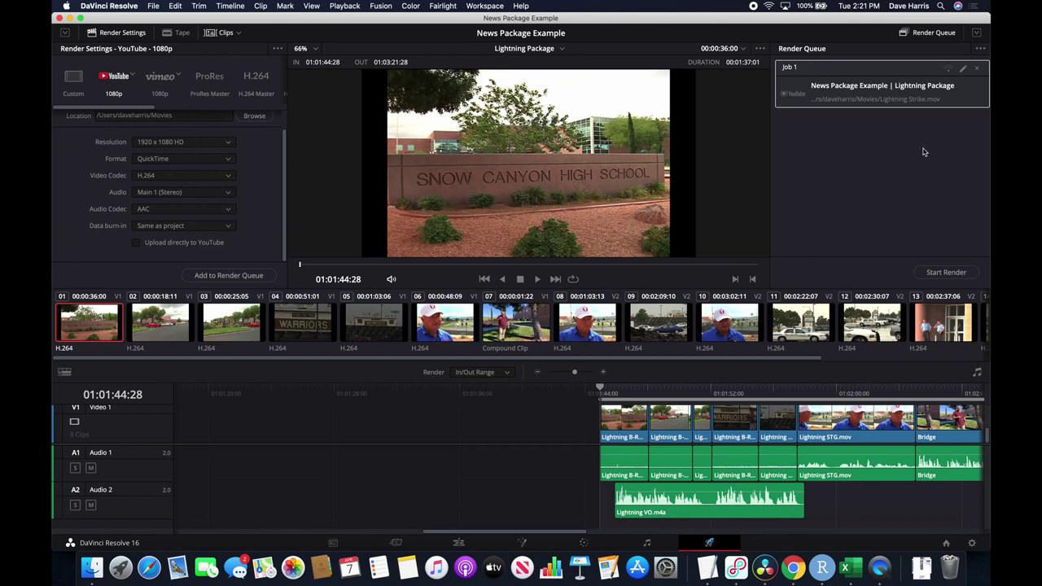
{"action": "left_click", "coordinate": [946, 273]}
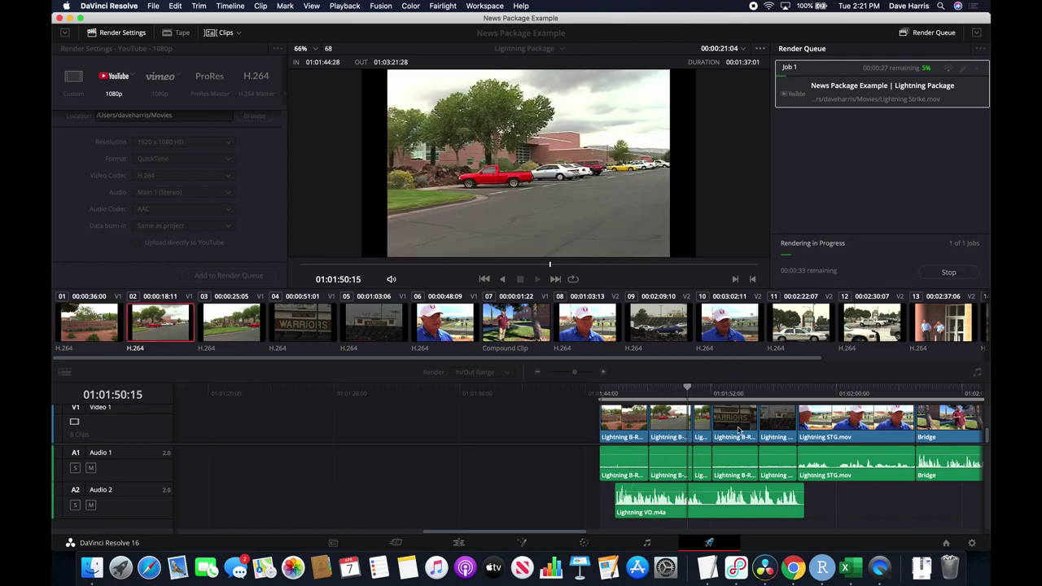